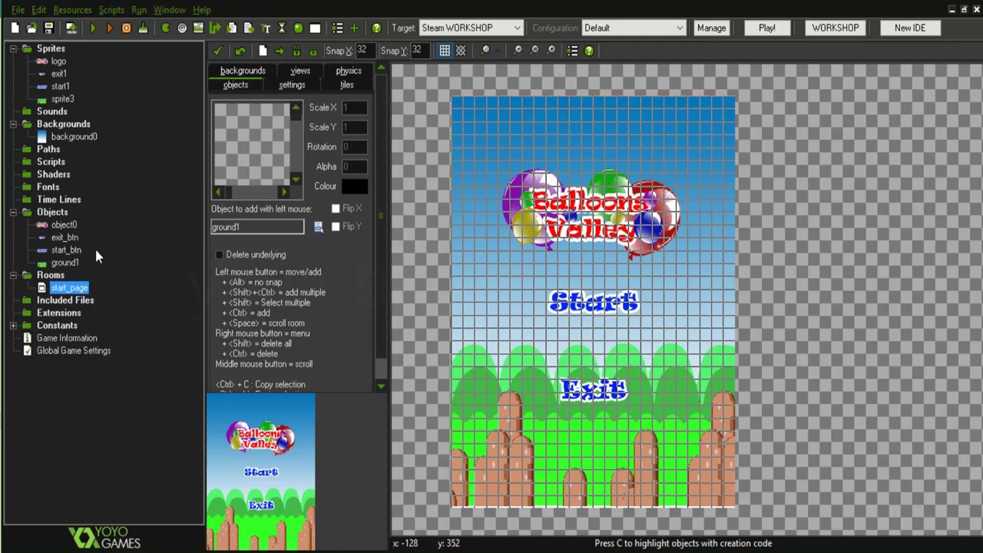
- Create a new sprite group named buttons
{"action": "left_click_drag", "start_coordinate": [63, 225], "coordinate": [62, 262]}
{"action": "right_click", "coordinate": [52, 49]}
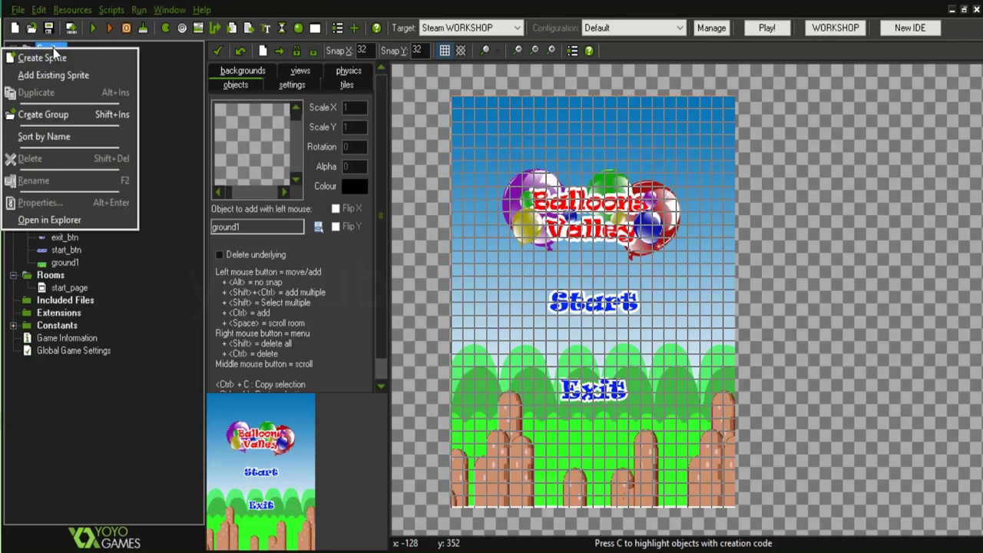
{"action": "left_click", "coordinate": [45, 116]}
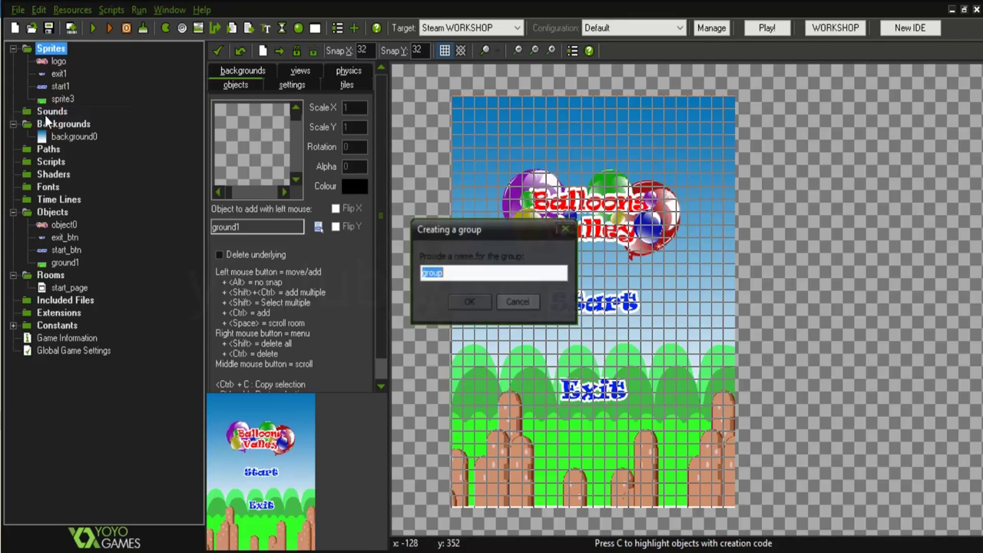
{"action": "type", "text": "but"}
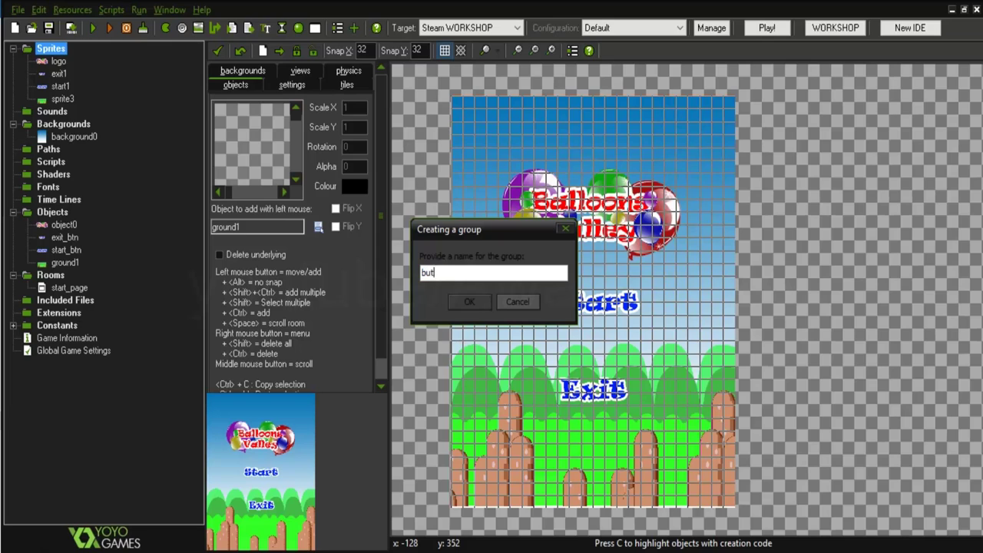
{"action": "type", "text": "tons"}
{"action": "left_click", "coordinate": [472, 302]}
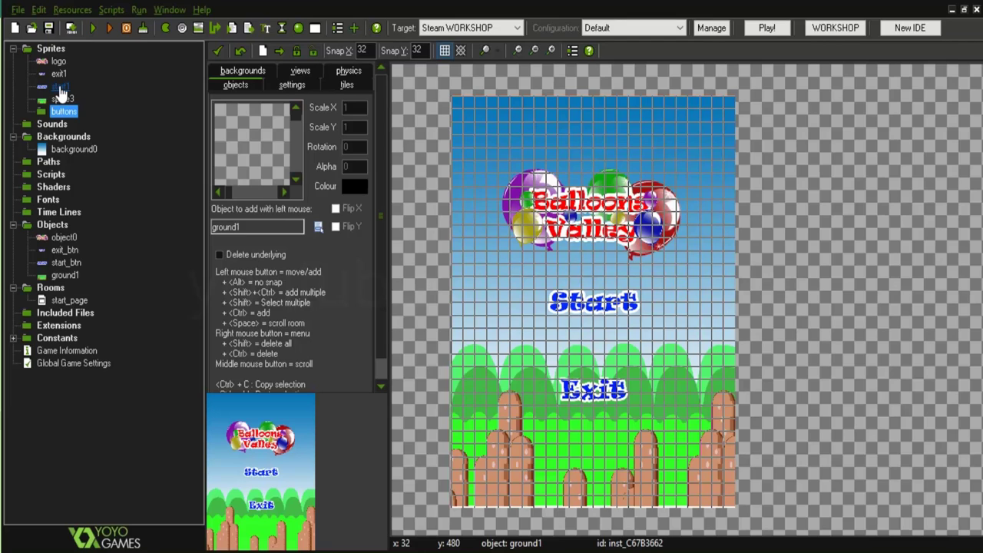
- Move the start1 and exit1 sprites into the buttons group and collapse it
{"action": "left_click_drag", "start_coordinate": [60, 91], "coordinate": [59, 93]}
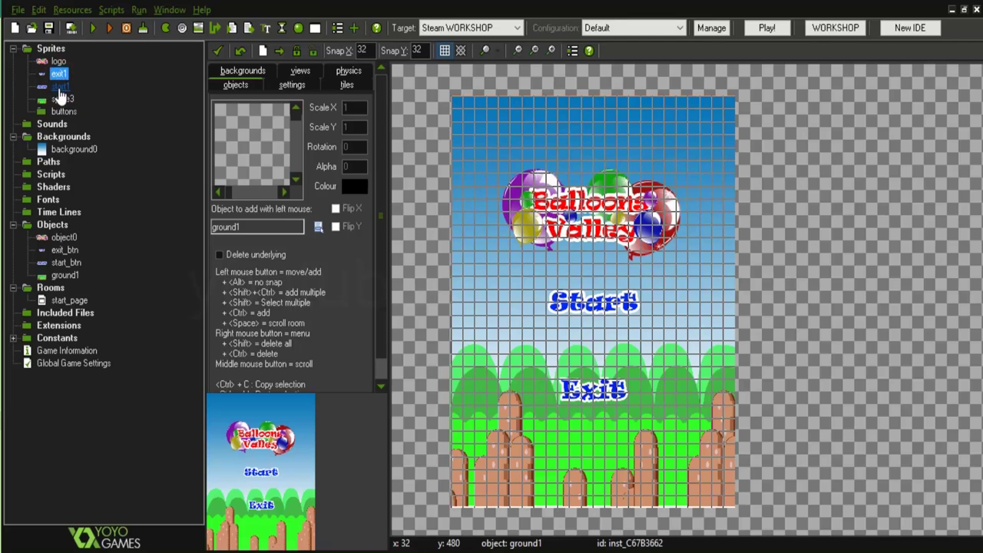
{"action": "left_click_drag", "start_coordinate": [60, 92], "coordinate": [65, 112]}
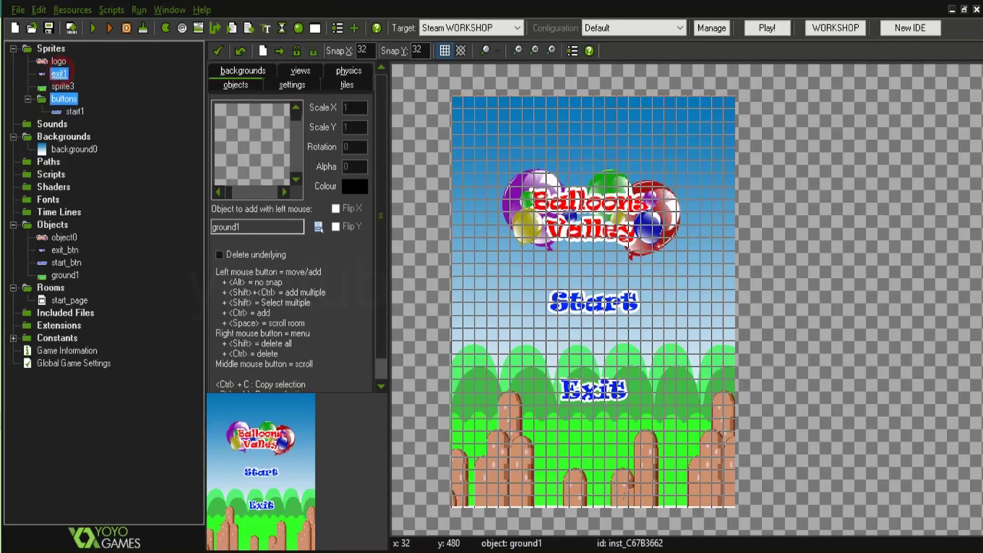
{"action": "left_click_drag", "start_coordinate": [60, 73], "coordinate": [64, 107]}
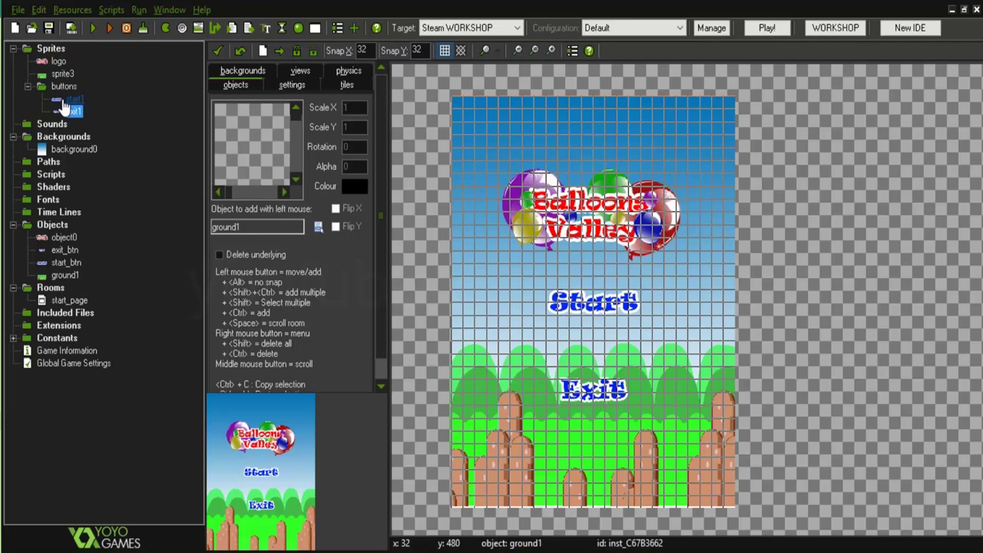
{"action": "left_click", "coordinate": [27, 86]}
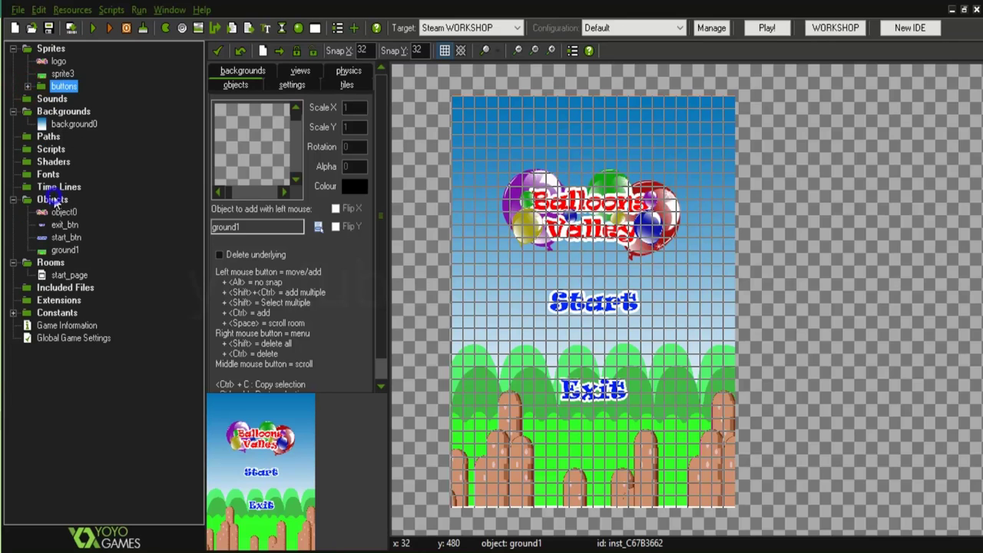
{"action": "right_click", "coordinate": [53, 198]}
- Create a buttons object group and move start_btn and exit_btn into it
{"action": "left_click", "coordinate": [42, 261]}
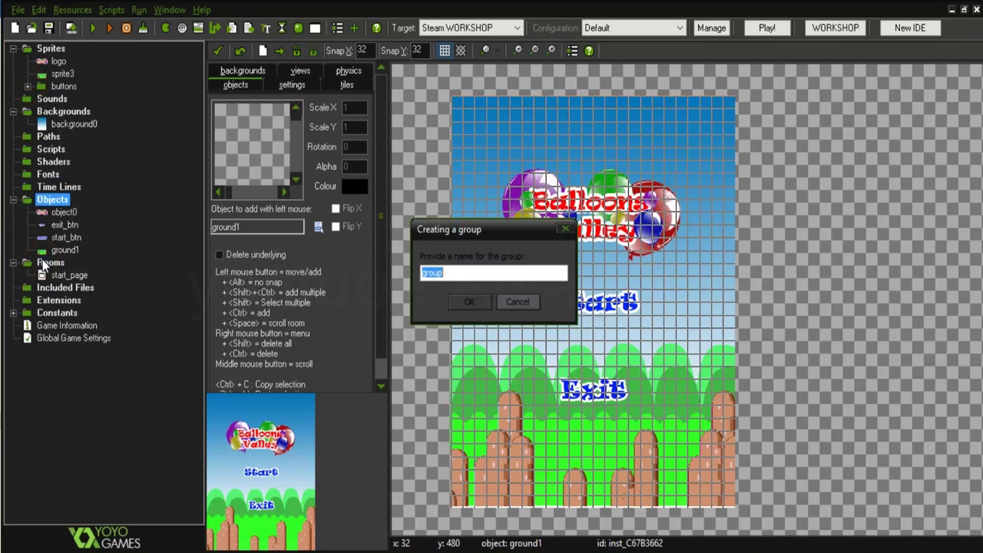
{"action": "type", "text": "buttons"}
{"action": "left_click", "coordinate": [469, 302]}
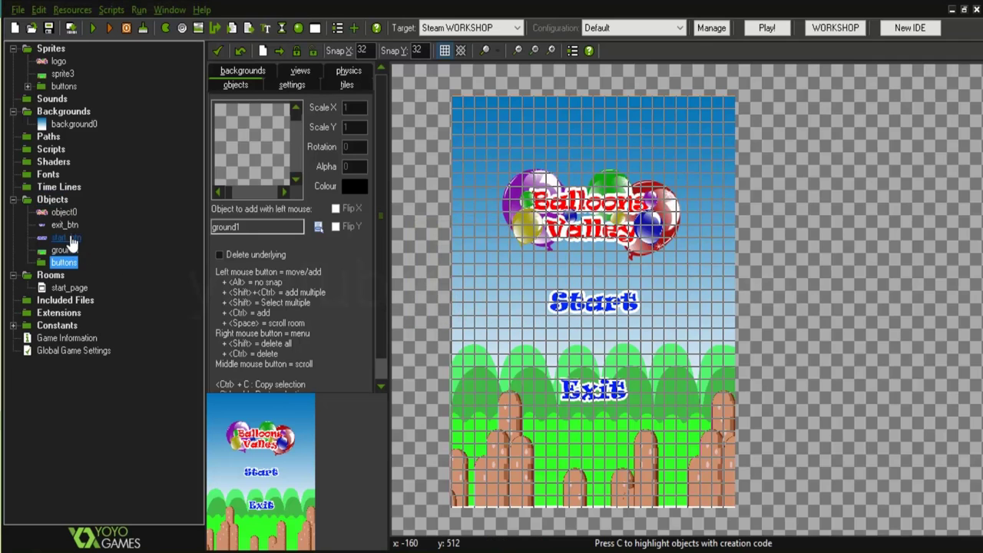
{"action": "left_click_drag", "start_coordinate": [71, 241], "coordinate": [64, 262]}
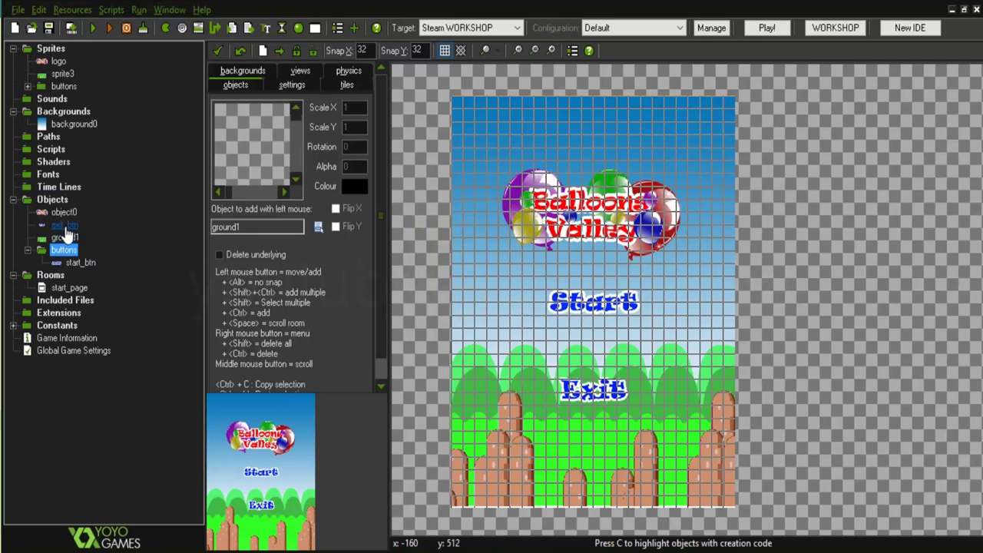
{"action": "left_click_drag", "start_coordinate": [65, 228], "coordinate": [64, 250]}
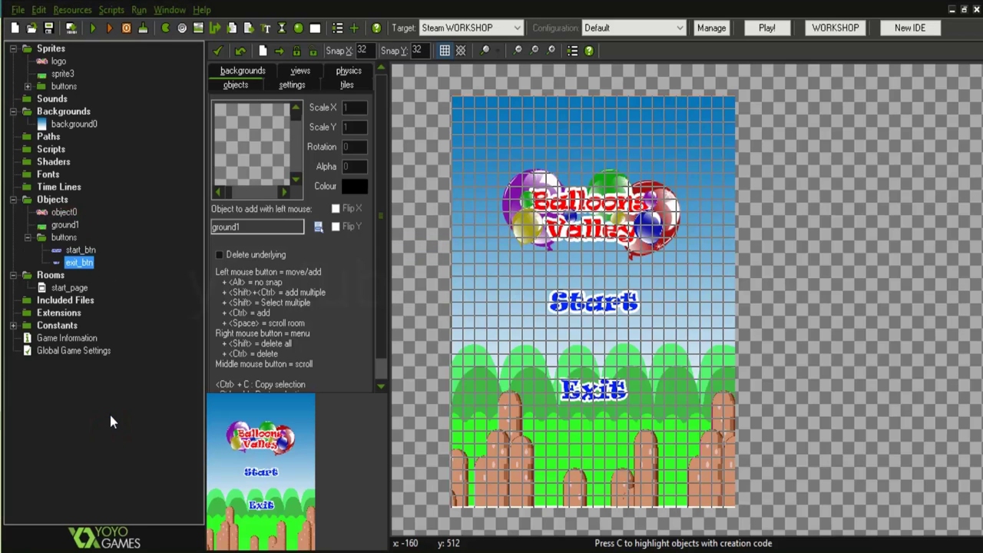
{"action": "left_click", "coordinate": [93, 29]}
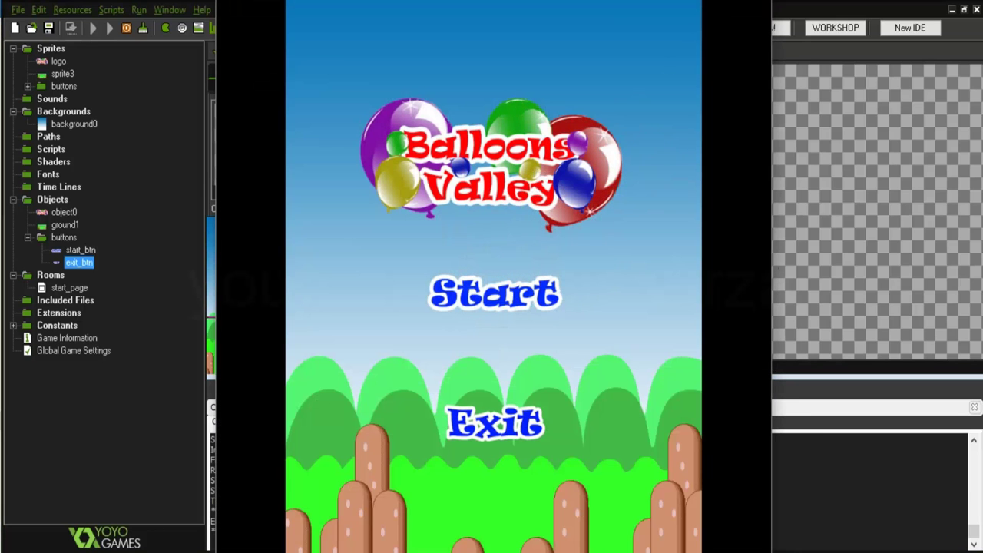
{"action": "key", "text": "Escape"}
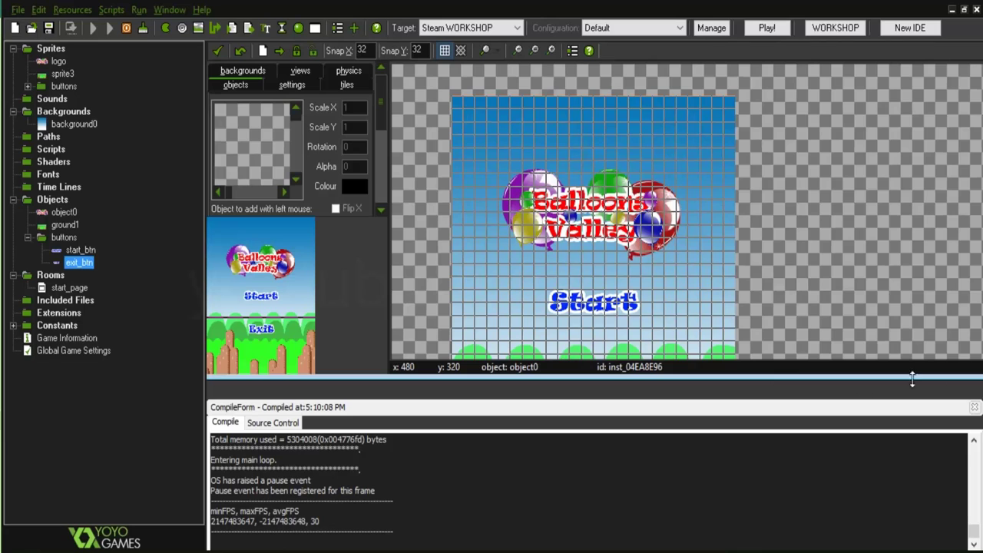
{"action": "left_click", "coordinate": [976, 408]}
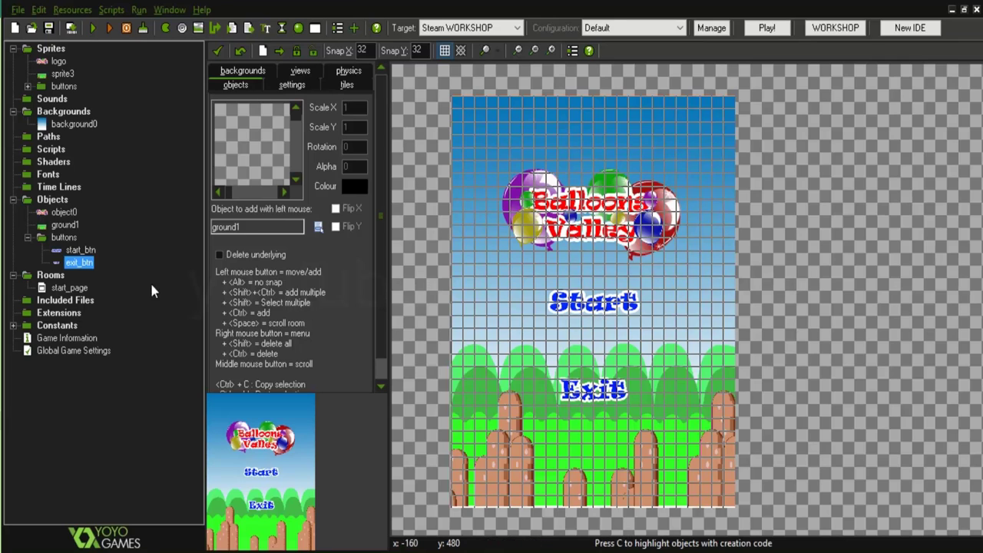
- Create a new empty room and show its settings
{"action": "right_click", "coordinate": [54, 276]}
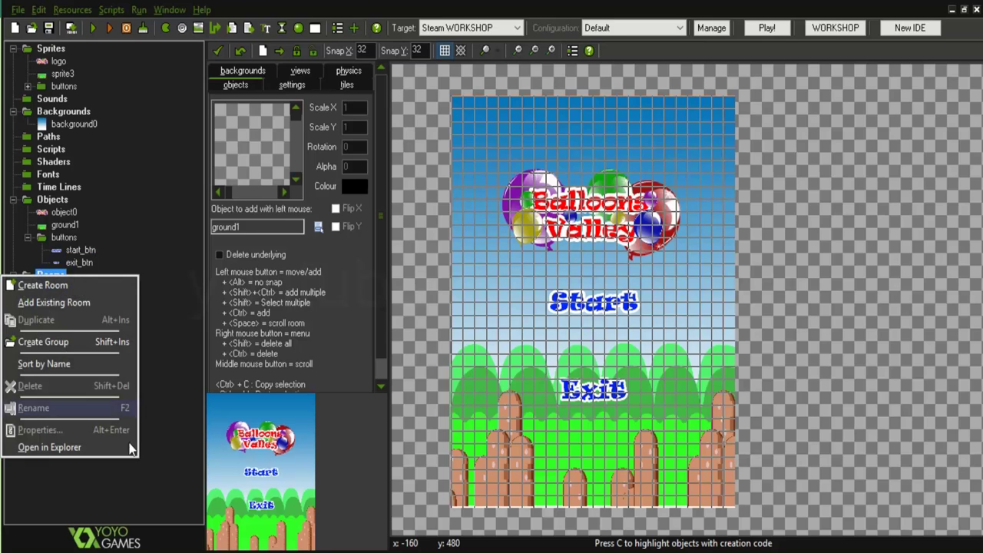
{"action": "left_click", "coordinate": [144, 480]}
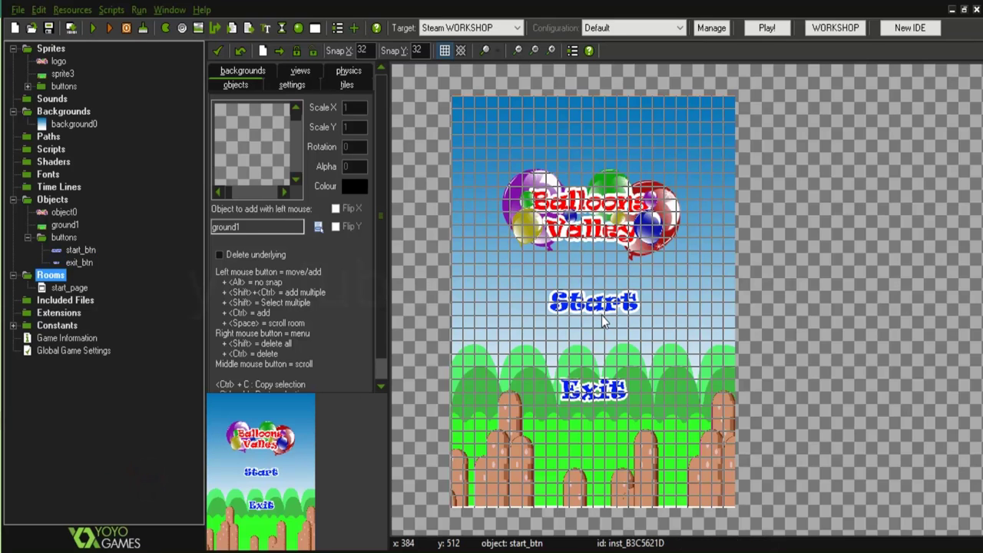
{"action": "right_click", "coordinate": [54, 277]}
{"action": "left_click", "coordinate": [76, 286]}
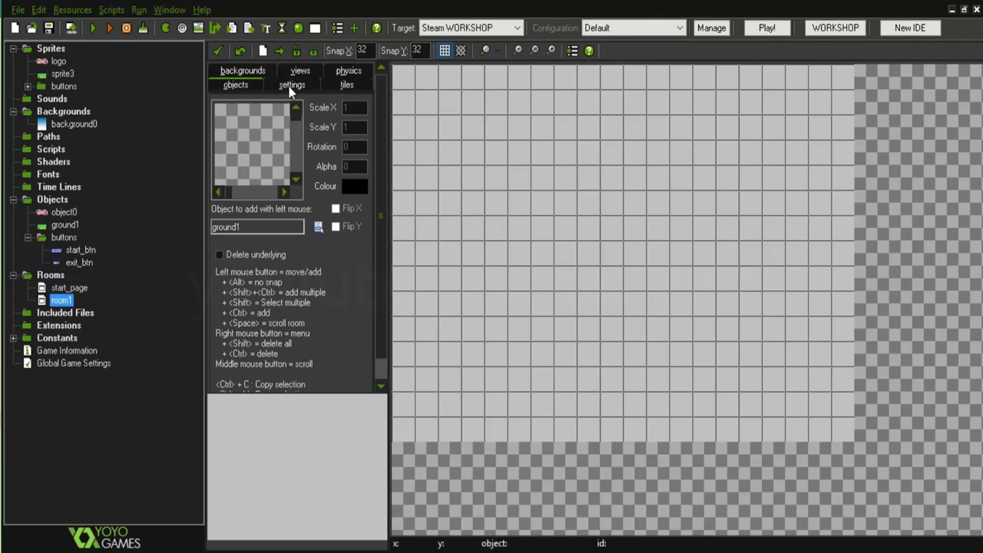
{"action": "left_click", "coordinate": [291, 86]}
- Name the room pop_room and set its size to 768 wide by 1024 tall
{"action": "double_click", "coordinate": [276, 106]}
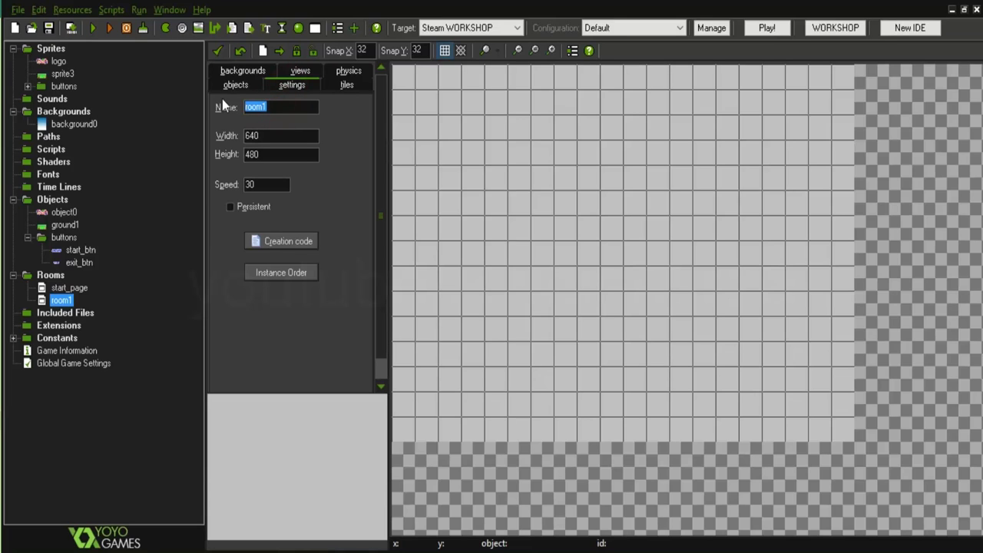
{"action": "type", "text": "pop"}
{"action": "type", "text": "_room"}
{"action": "left_click_drag", "start_coordinate": [264, 136], "coordinate": [228, 136]}
{"action": "type", "text": "7"}
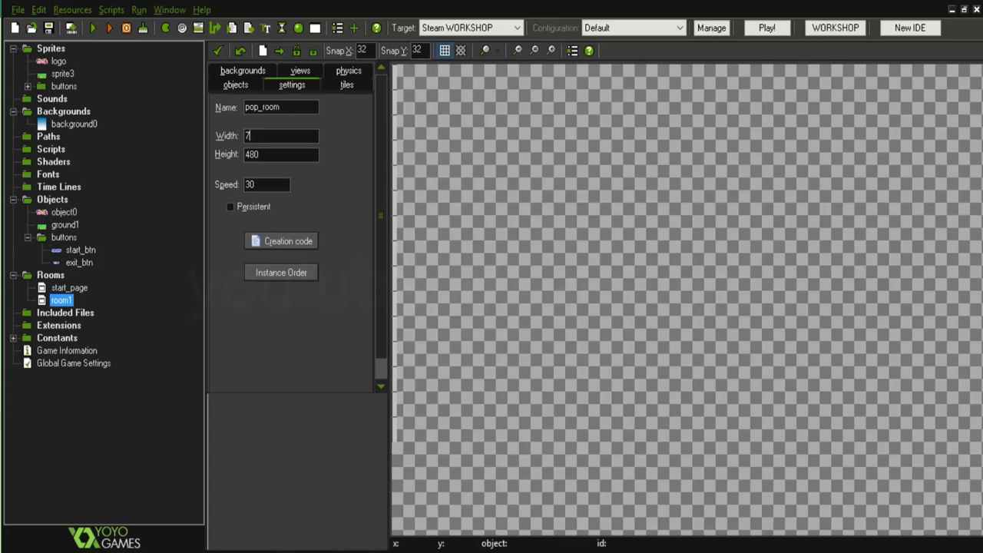
{"action": "type", "text": "68"}
{"action": "double_click", "coordinate": [279, 159]}
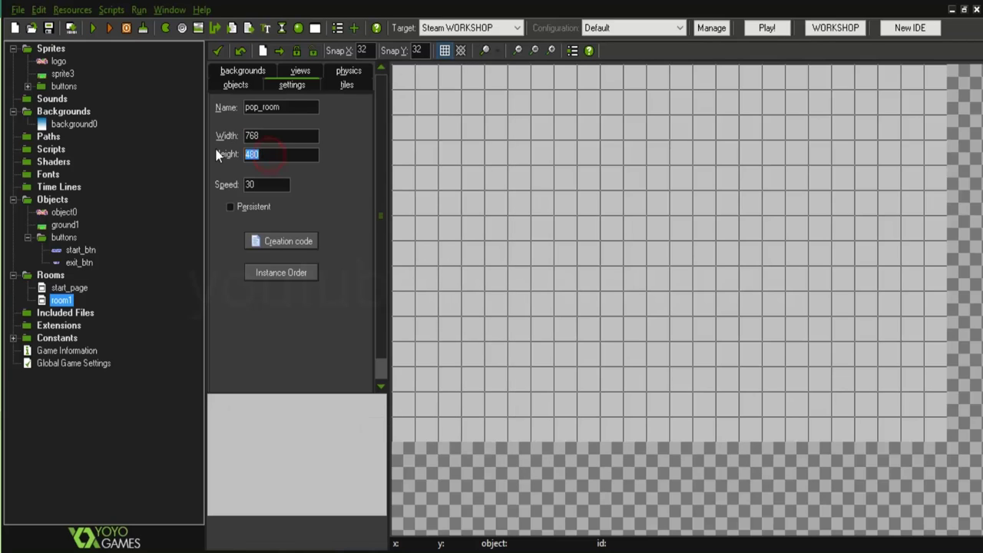
{"action": "type", "text": "1024"}
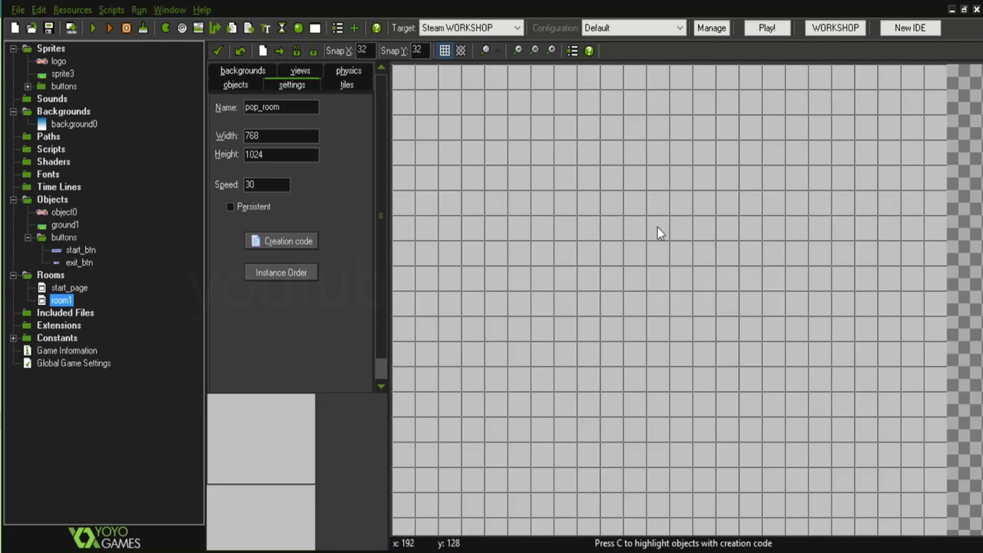
{"action": "scroll", "coordinate": [684, 304], "scroll_direction": "down", "scroll_amount": 1, "text": "ctrl"}
{"action": "scroll", "coordinate": [678, 322], "scroll_direction": "down", "scroll_amount": 1, "text": "ctrl"}
{"action": "scroll", "coordinate": [677, 321], "scroll_direction": "up", "scroll_amount": 1, "text": "ctrl"}
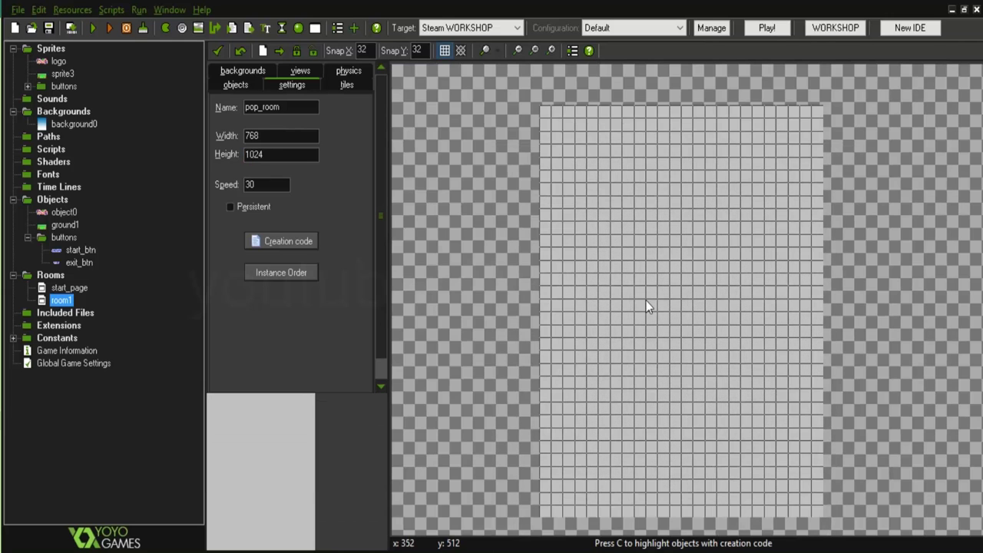
- Set background0 as the room's sky background
{"action": "left_click", "coordinate": [242, 70]}
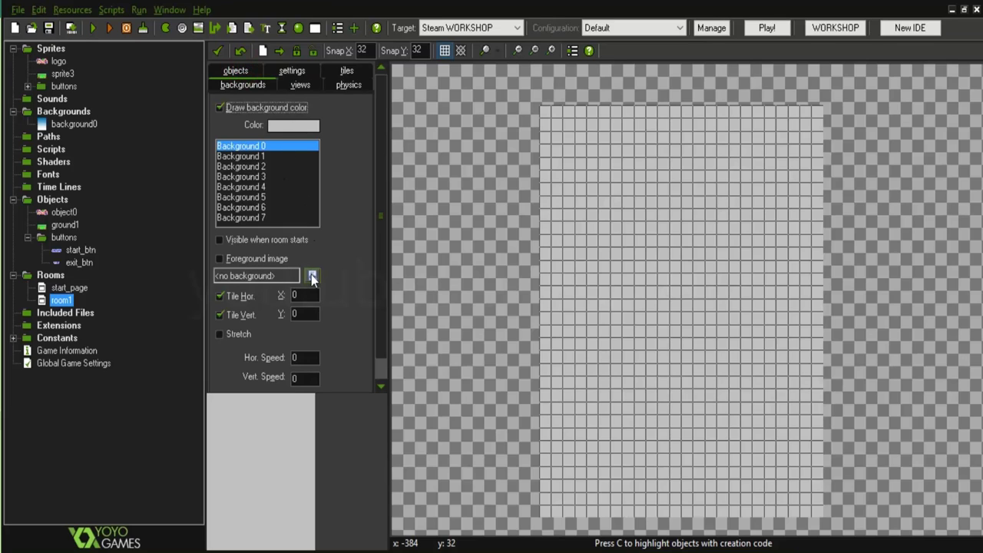
{"action": "left_click", "coordinate": [311, 276]}
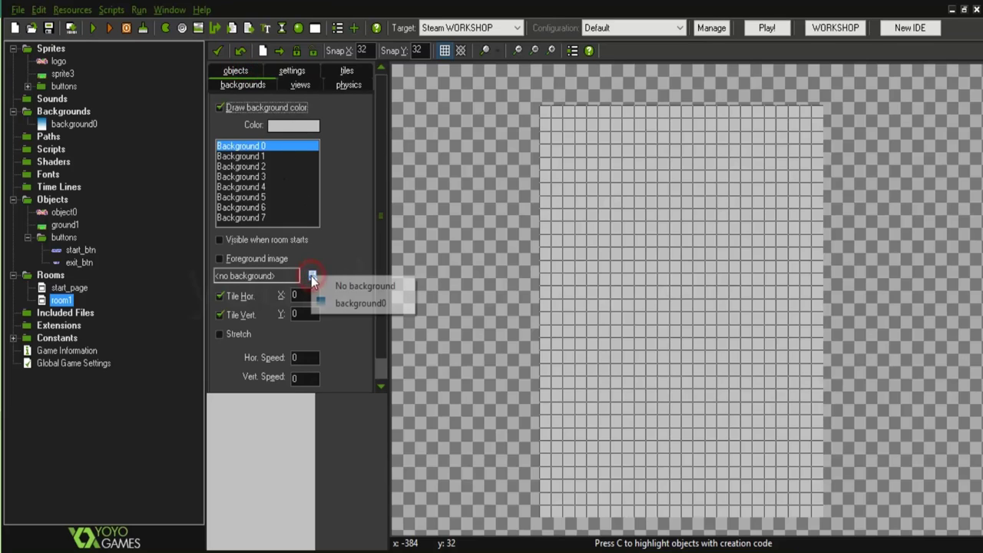
{"action": "left_click", "coordinate": [338, 301]}
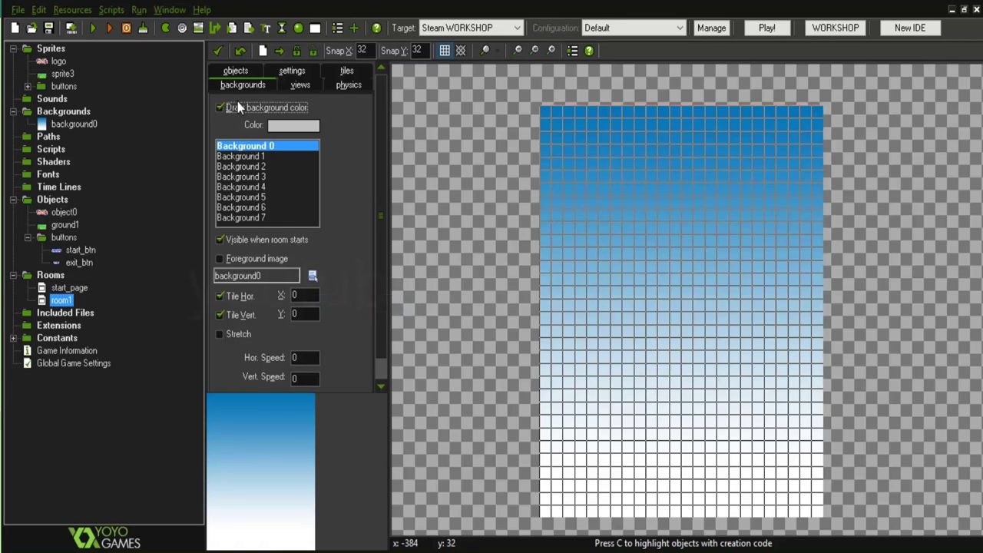
- Place ground1 instances along the bottom of the room
{"action": "left_click", "coordinate": [239, 73]}
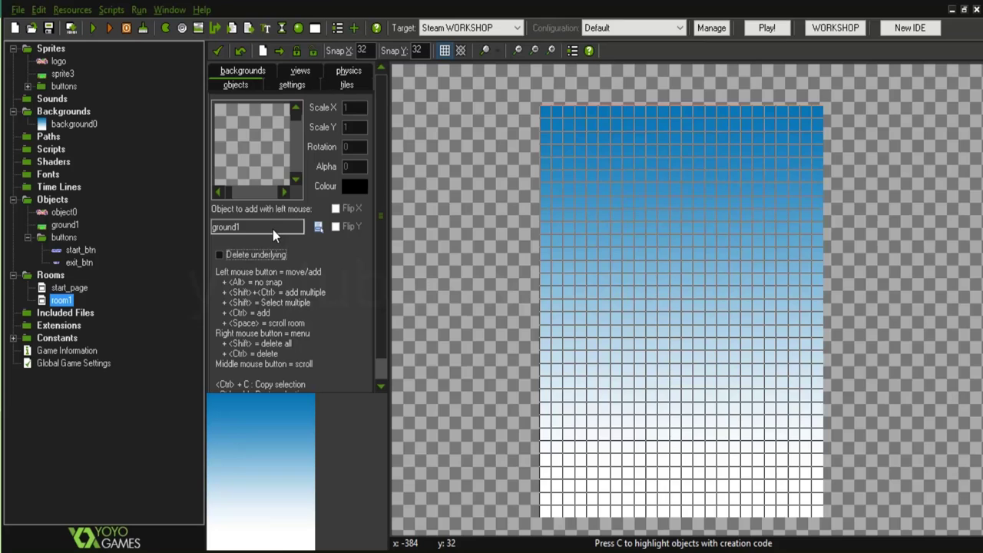
{"action": "left_click", "coordinate": [315, 230]}
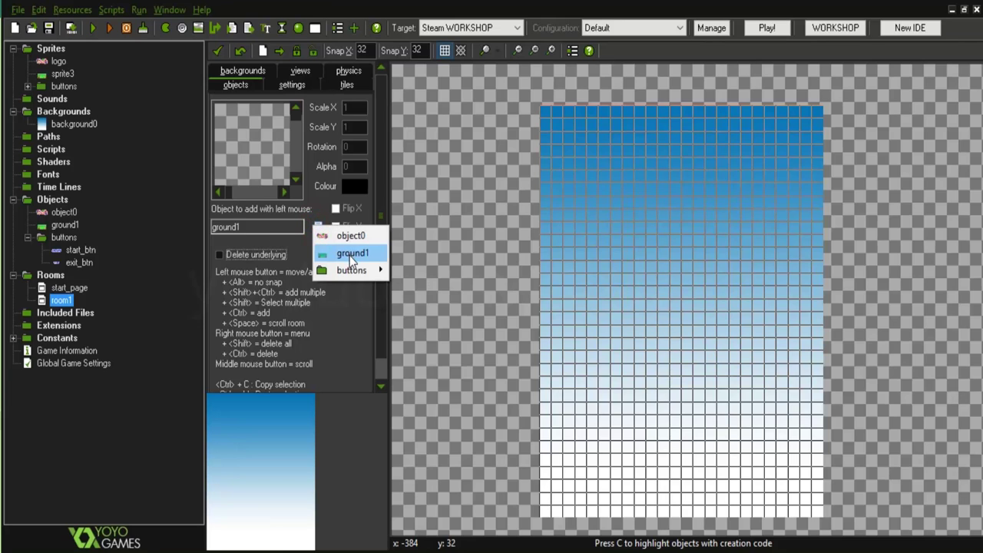
{"action": "left_click", "coordinate": [349, 256]}
{"action": "mouse_move", "coordinate": [601, 388]}
{"action": "left_mouse_down"}
{"action": "mouse_move", "coordinate": [675, 378]}
{"action": "mouse_move", "coordinate": [664, 381]}
{"action": "left_mouse_up"}
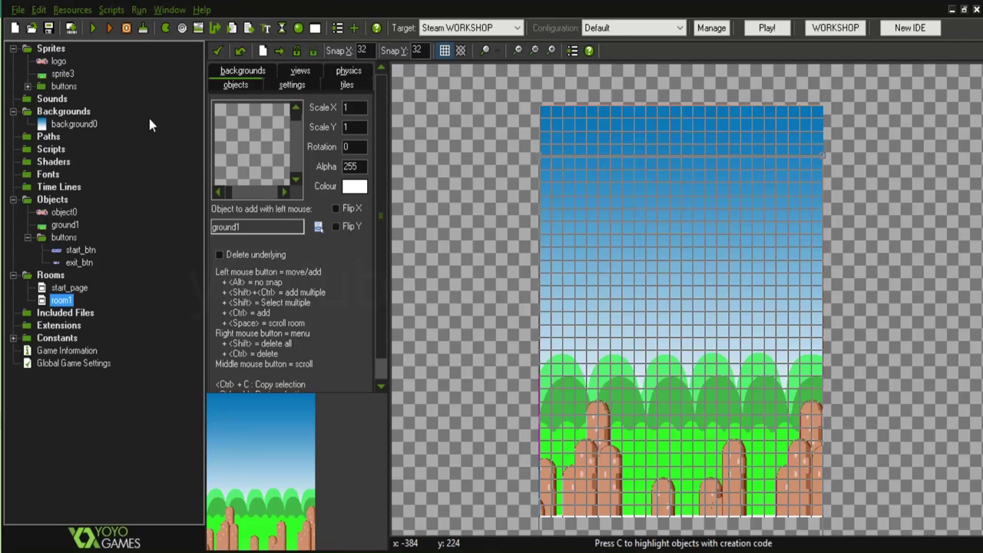
- Browse the room's object list and dismiss it without choosing an object
{"action": "left_click", "coordinate": [318, 228]}
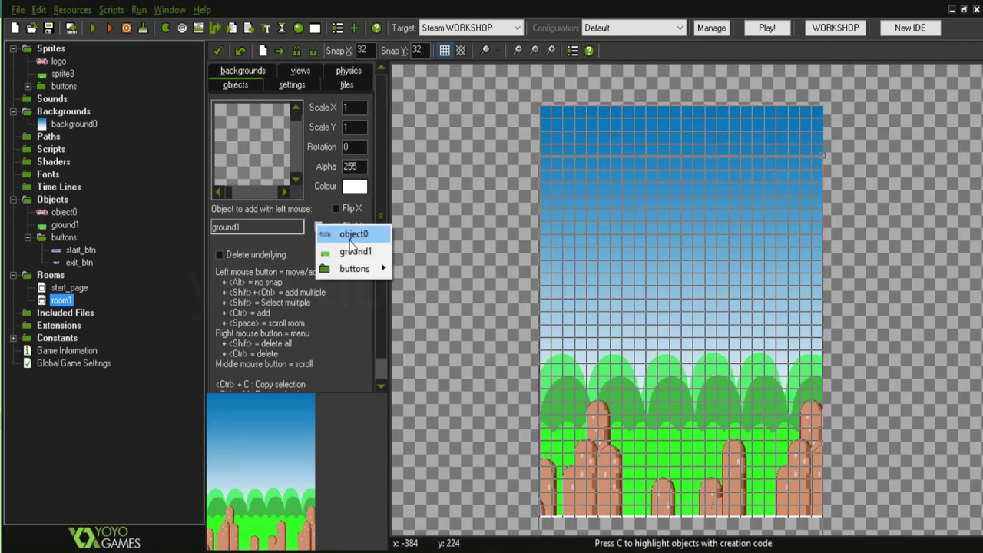
{"action": "mouse_move", "coordinate": [352, 275]}
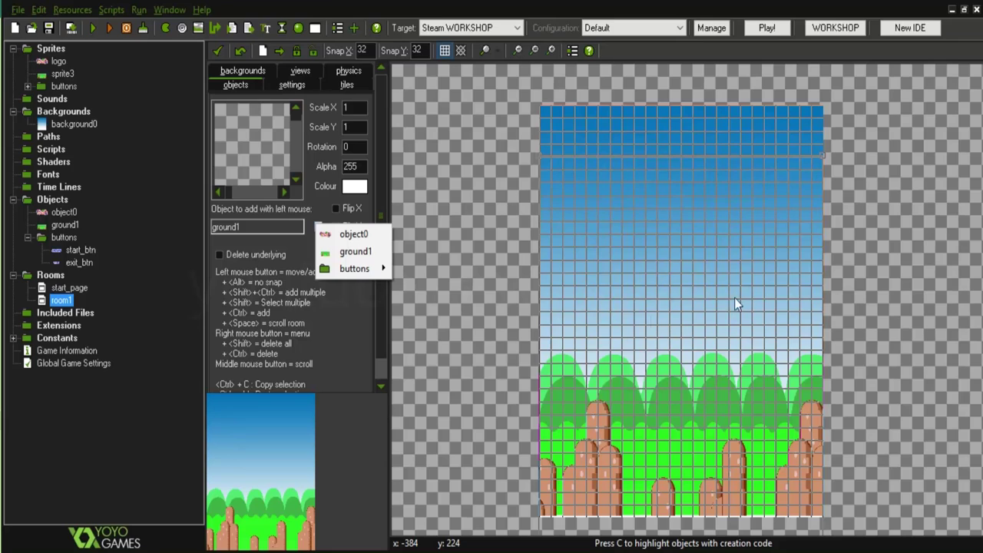
{"action": "left_click", "coordinate": [360, 329]}
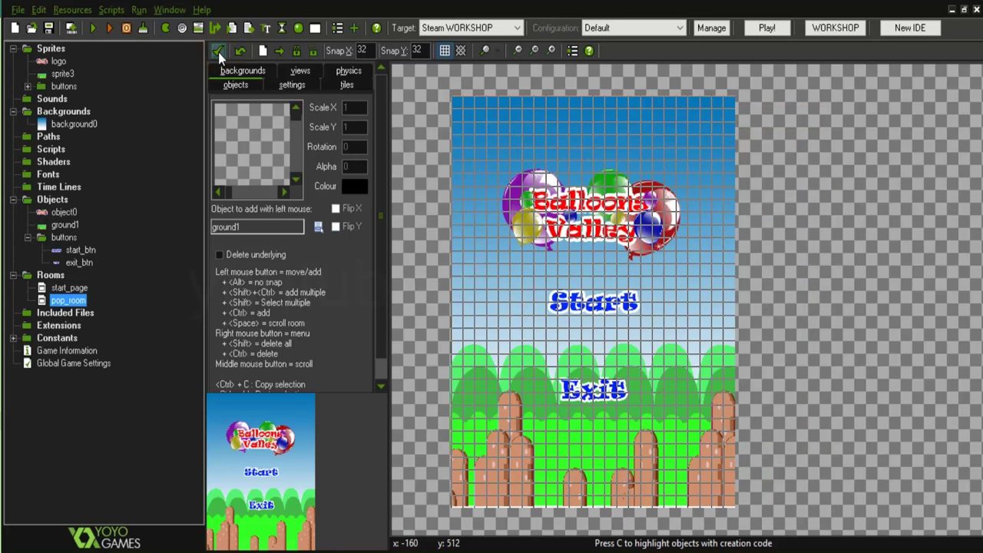
- Close the room editor and open the start_btn object maximized
{"action": "left_click", "coordinate": [218, 51]}
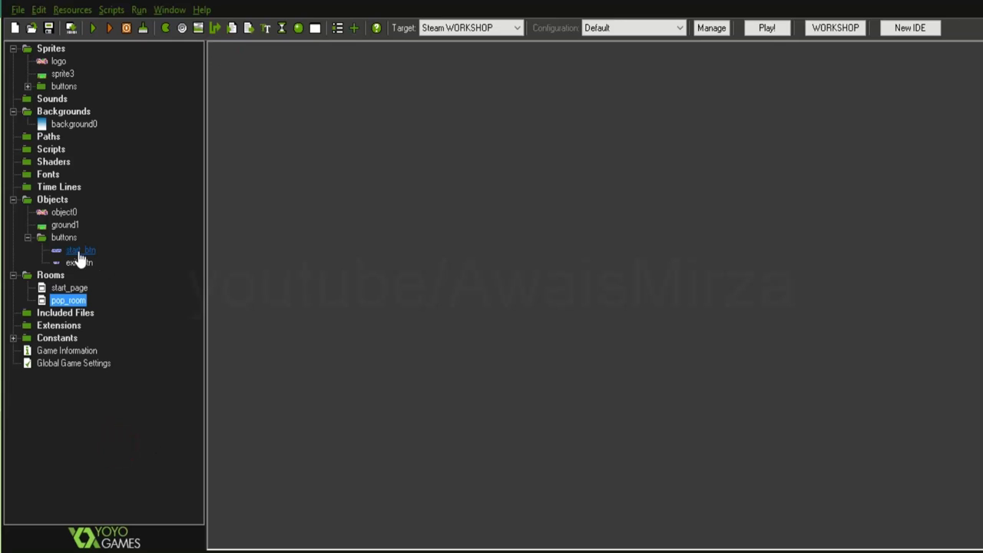
{"action": "double_click", "coordinate": [80, 251]}
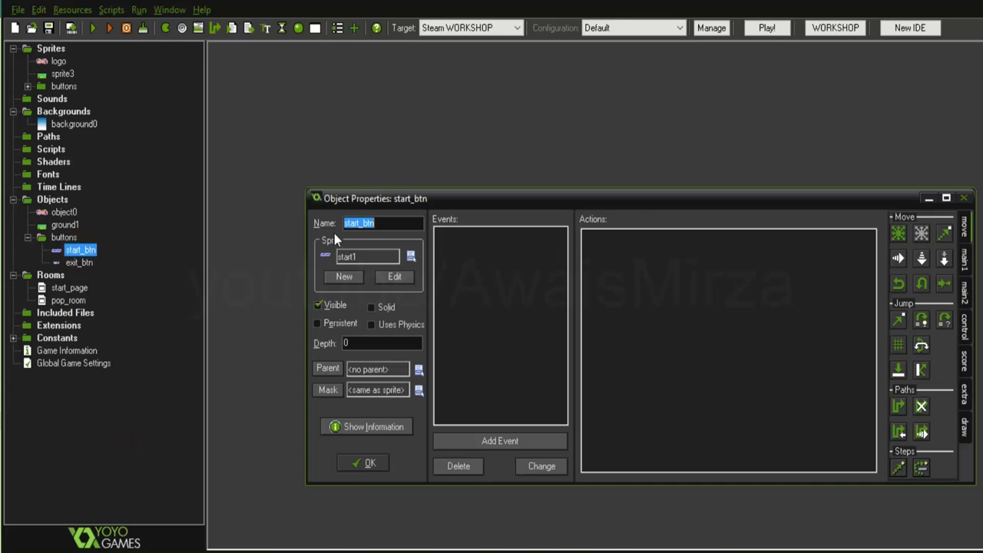
{"action": "left_click", "coordinate": [947, 199]}
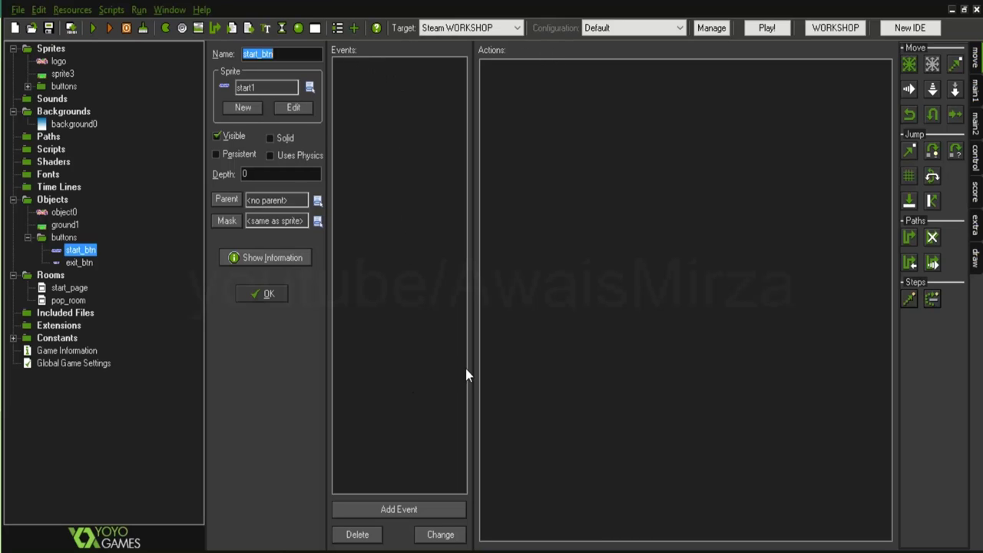
- Add a Left Released mouse event to start_btn
{"action": "left_click", "coordinate": [403, 510]}
{"action": "left_click_drag", "start_coordinate": [506, 169], "coordinate": [489, 188]}
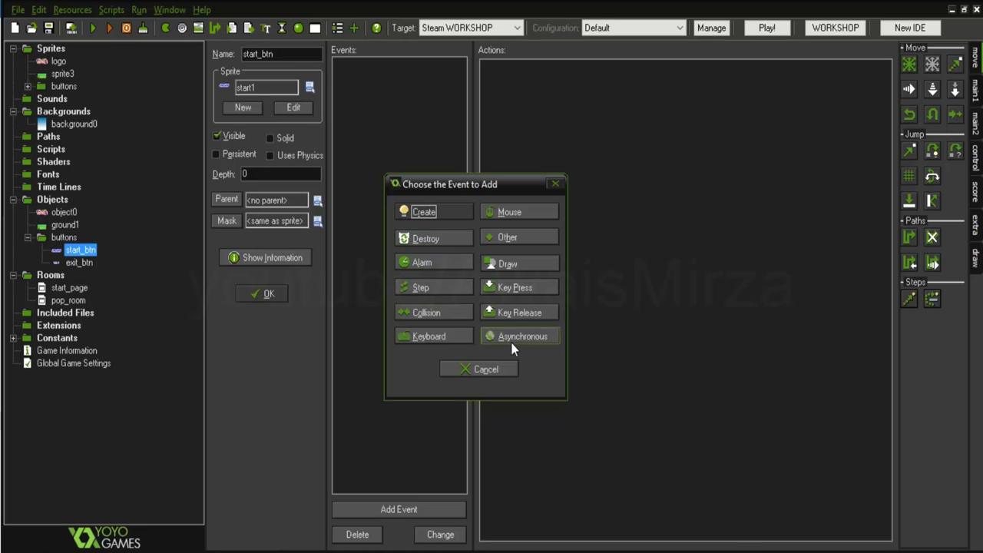
{"action": "left_click", "coordinate": [513, 218]}
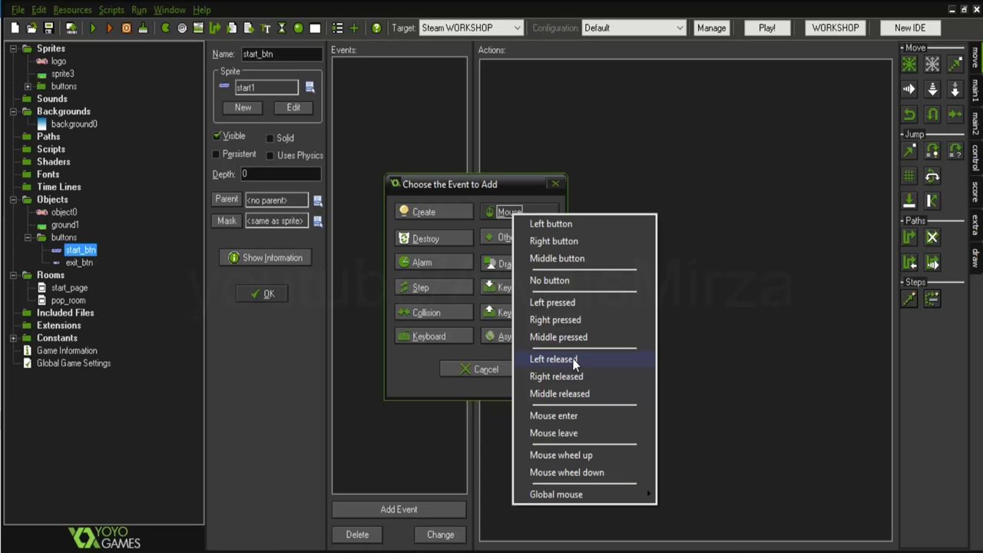
{"action": "left_click", "coordinate": [573, 361]}
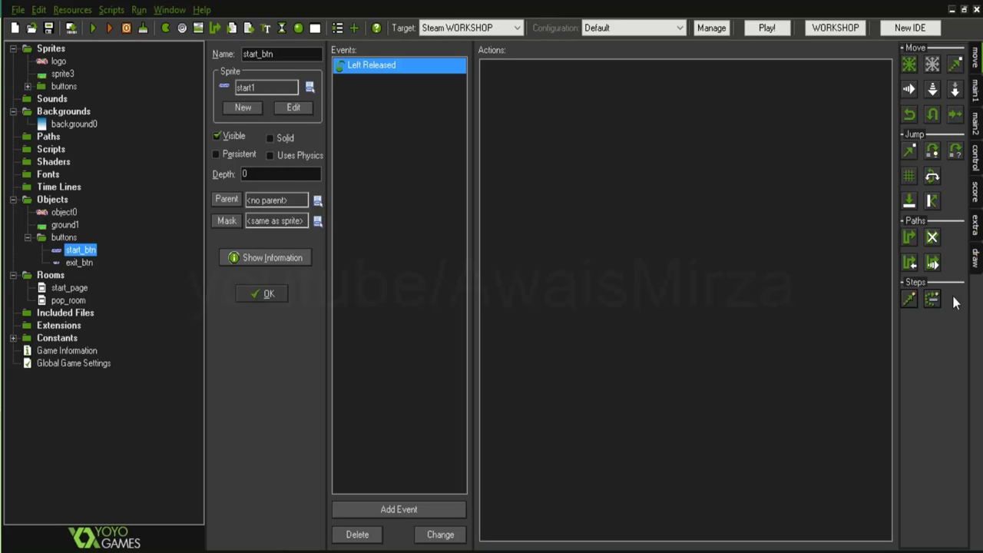
- Add a Go to room action with pop_room as the destination to the Left Released event
{"action": "left_click", "coordinate": [975, 92]}
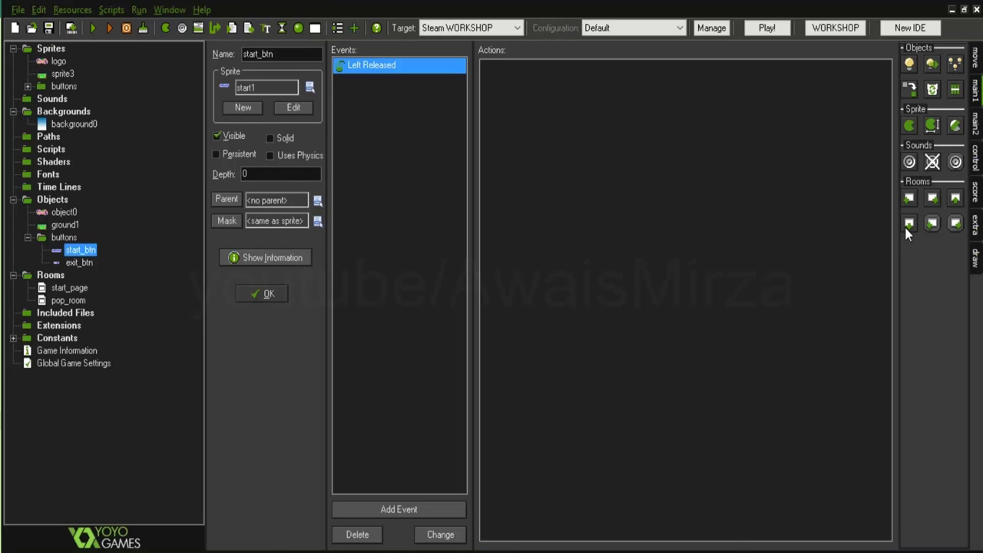
{"action": "left_click_drag", "start_coordinate": [908, 225], "coordinate": [605, 171]}
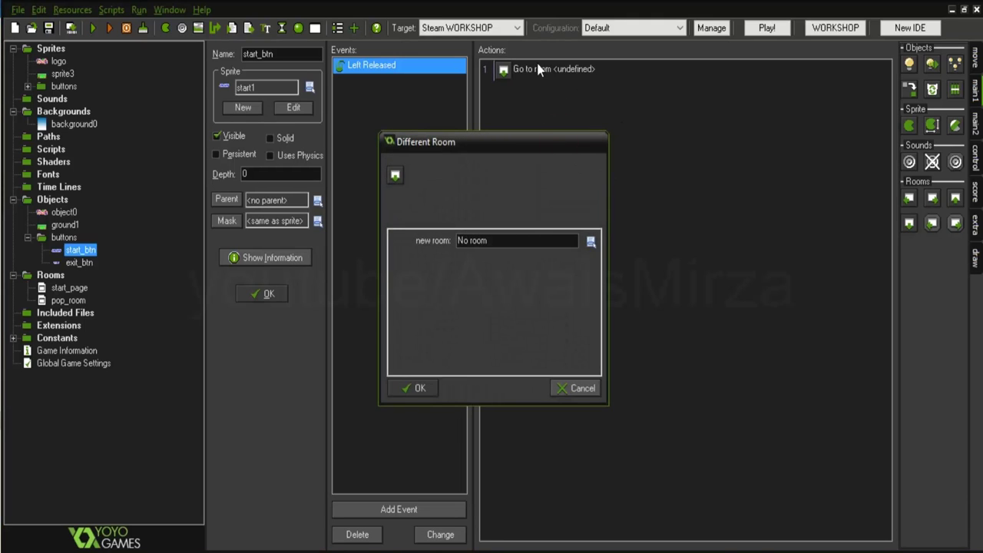
{"action": "left_click_drag", "start_coordinate": [501, 146], "coordinate": [653, 156]}
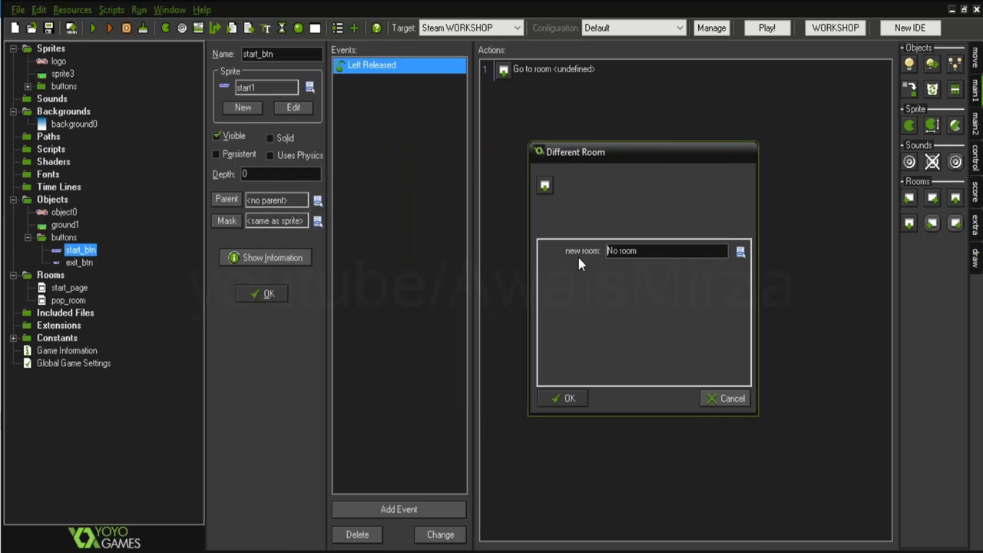
{"action": "left_click", "coordinate": [741, 254]}
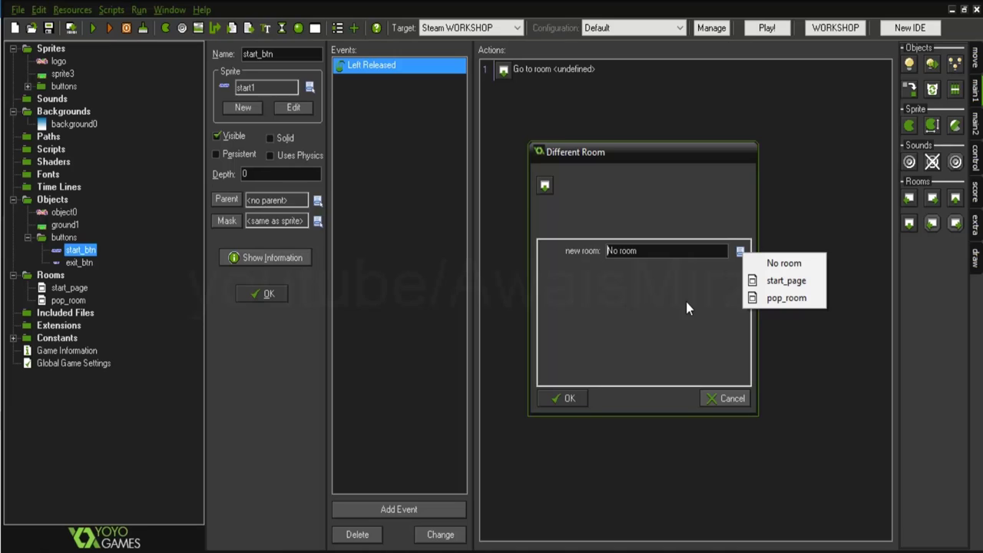
{"action": "left_click", "coordinate": [781, 298]}
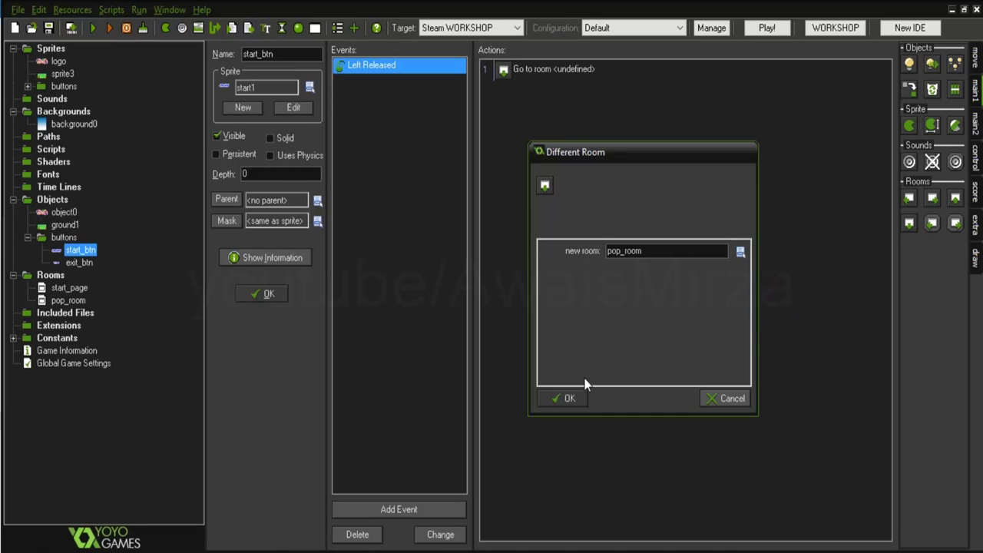
{"action": "left_click", "coordinate": [569, 398]}
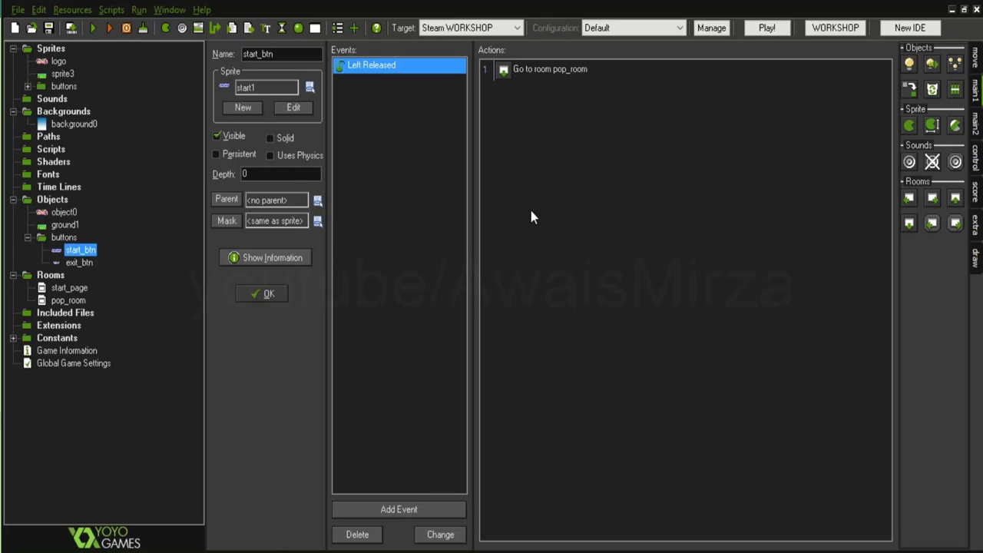
- Save start_btn, run the game, click Start to reach pop_room, then close the game with Escape
{"action": "left_click", "coordinate": [266, 297]}
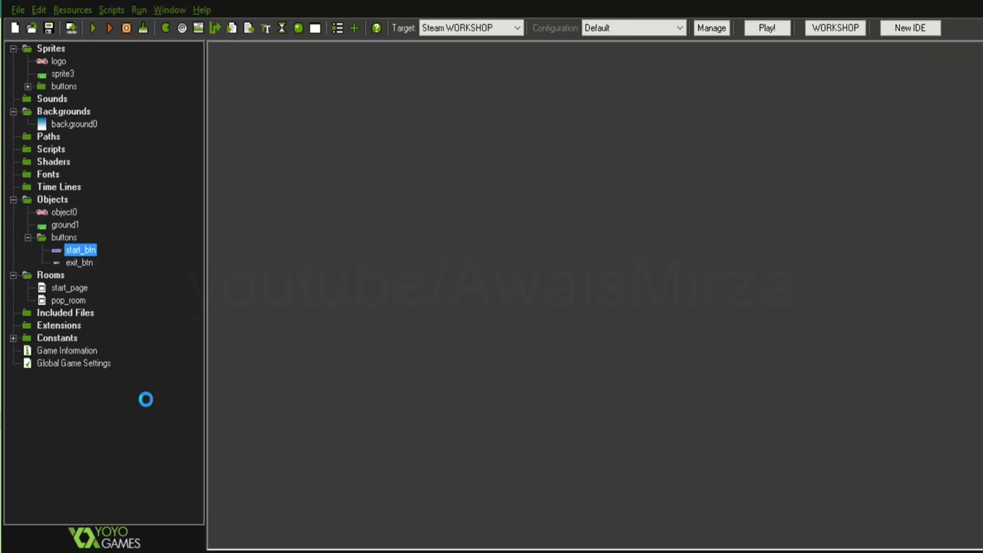
{"action": "left_click", "coordinate": [92, 31]}
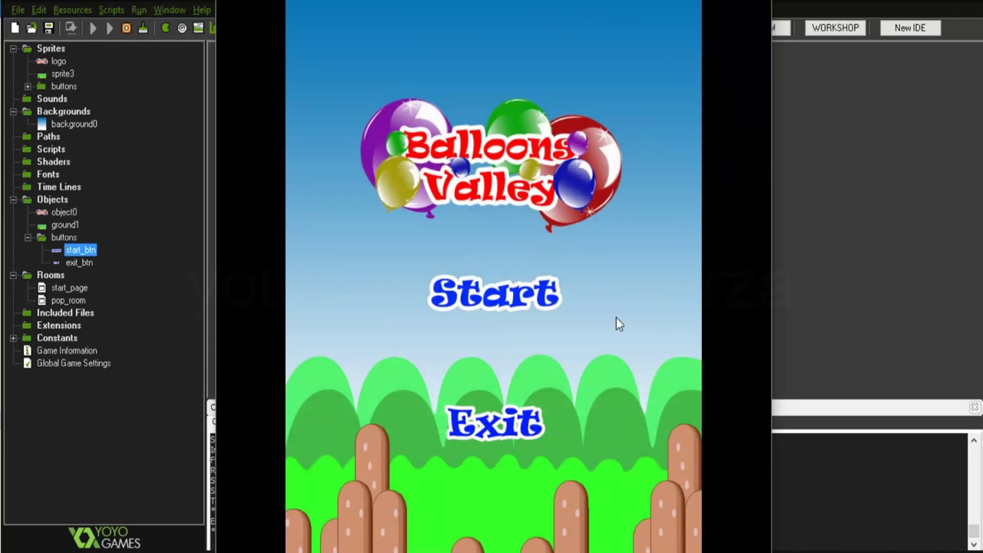
{"action": "left_click", "coordinate": [518, 299]}
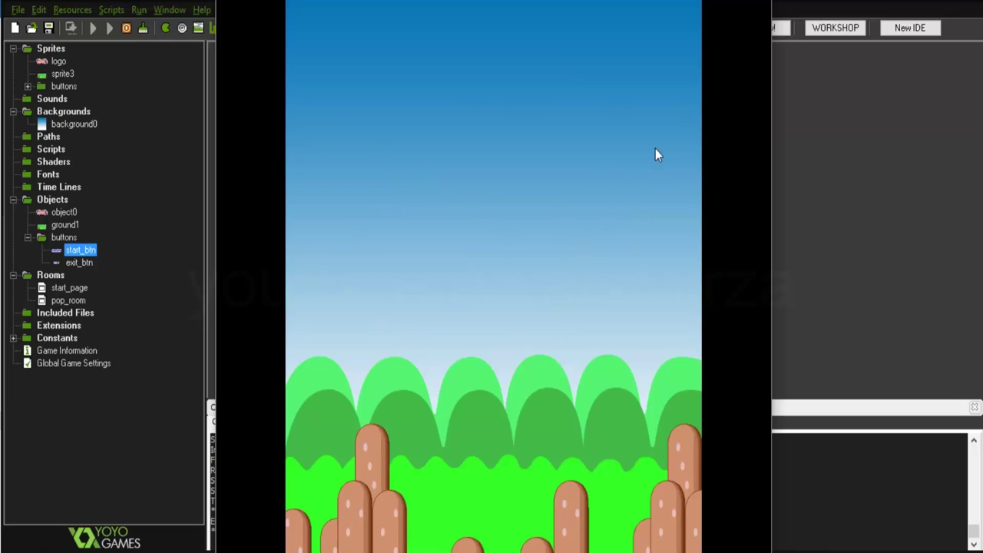
{"action": "key", "text": "Escape"}
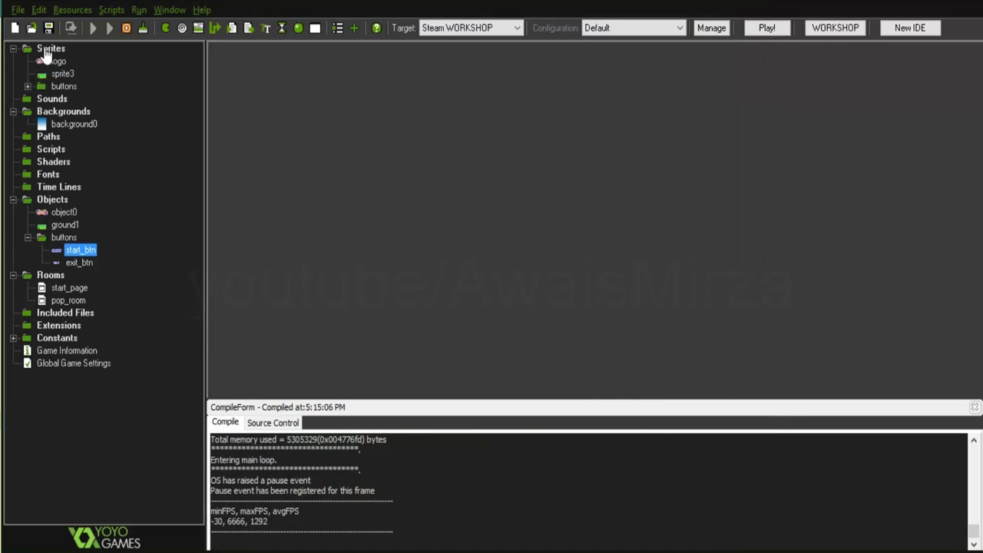
- Create a new sprite loaded with the pop_balloons_0 image
{"action": "right_click", "coordinate": [47, 49]}
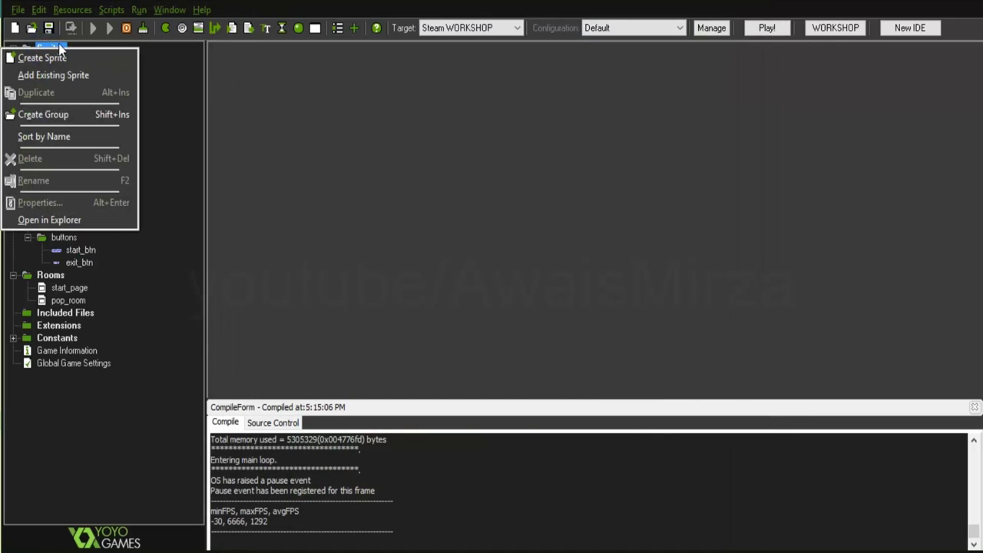
{"action": "left_click", "coordinate": [58, 58]}
{"action": "left_click", "coordinate": [290, 131]}
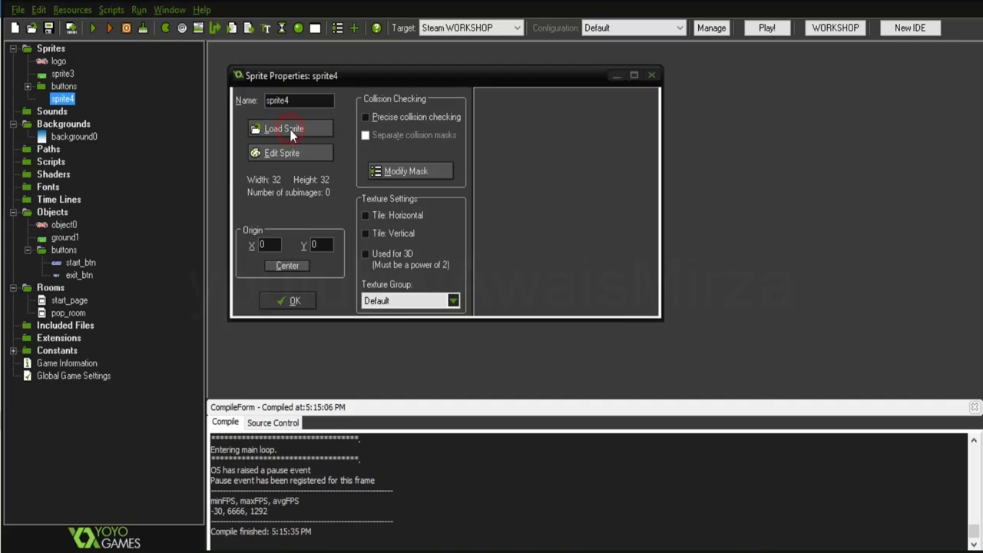
{"action": "scroll", "coordinate": [537, 253], "scroll_direction": "down", "scroll_amount": 1}
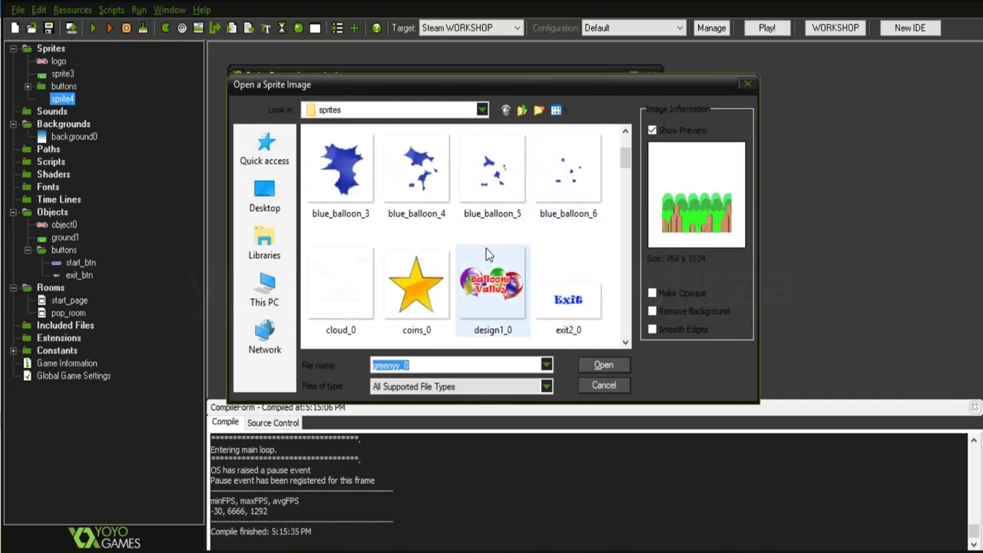
{"action": "scroll", "coordinate": [538, 247], "scroll_direction": "down", "scroll_amount": 1}
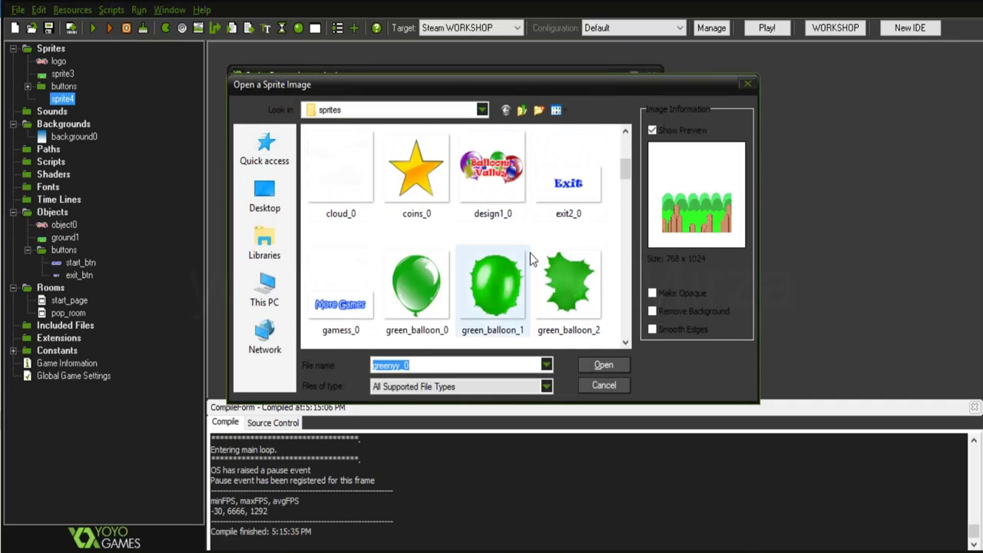
{"action": "scroll", "coordinate": [530, 253], "scroll_direction": "down", "scroll_amount": 1}
{"action": "scroll", "coordinate": [530, 254], "scroll_direction": "down", "scroll_amount": 1}
{"action": "scroll", "coordinate": [528, 259], "scroll_direction": "down", "scroll_amount": 1}
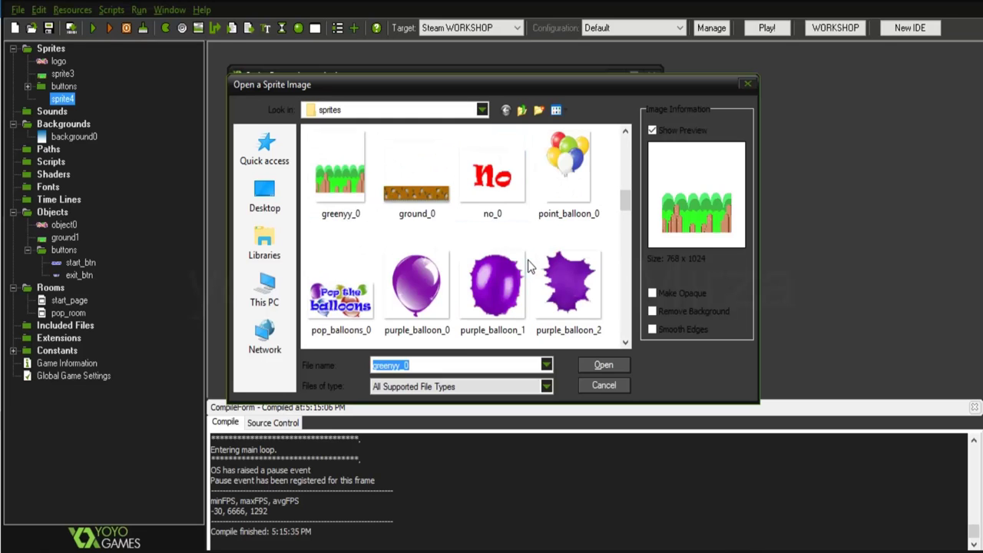
{"action": "scroll", "coordinate": [528, 259], "scroll_direction": "down", "scroll_amount": 1}
{"action": "left_click", "coordinate": [340, 173]}
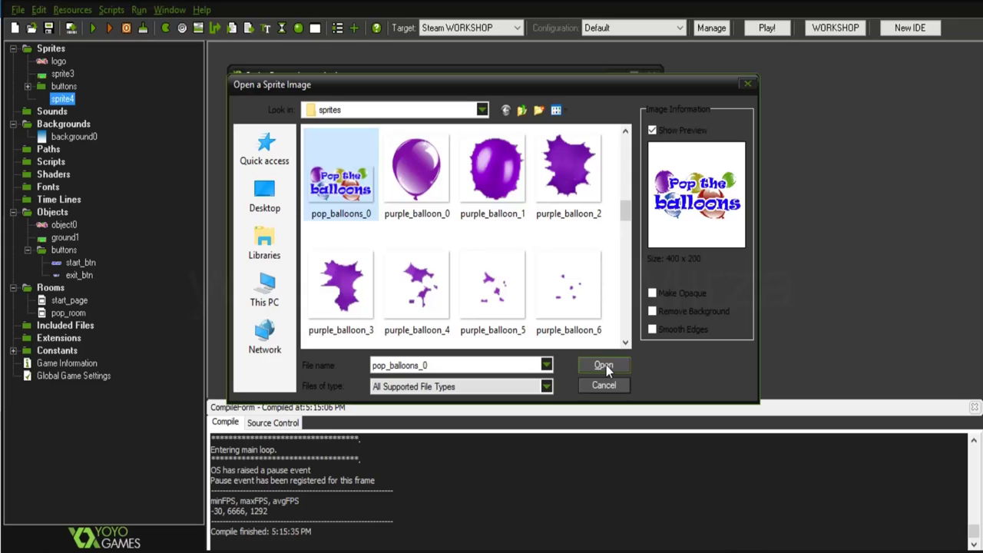
{"action": "left_click", "coordinate": [604, 365]}
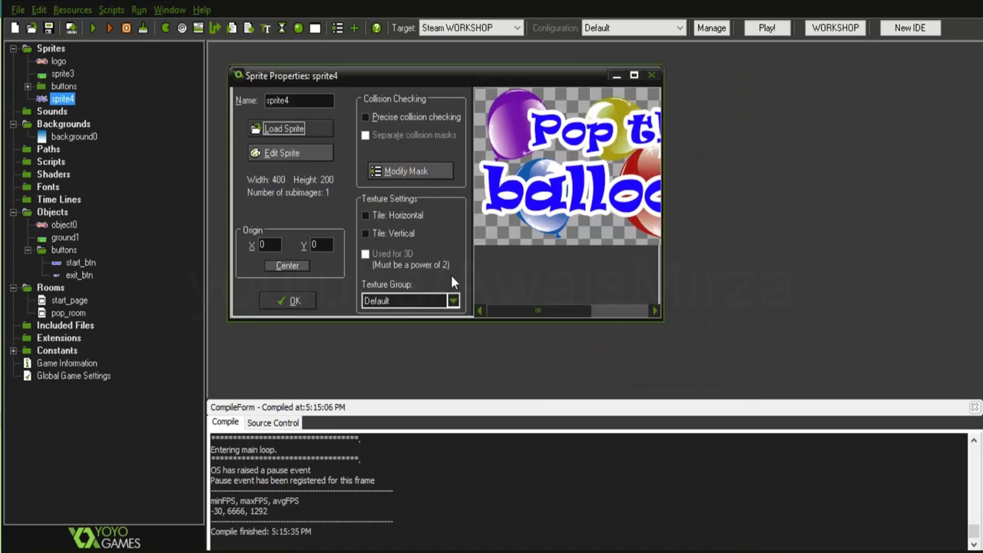
- Name the sprite pop_balloons_sprite, centre its origin at 200, 100 and confirm
{"action": "double_click", "coordinate": [301, 100]}
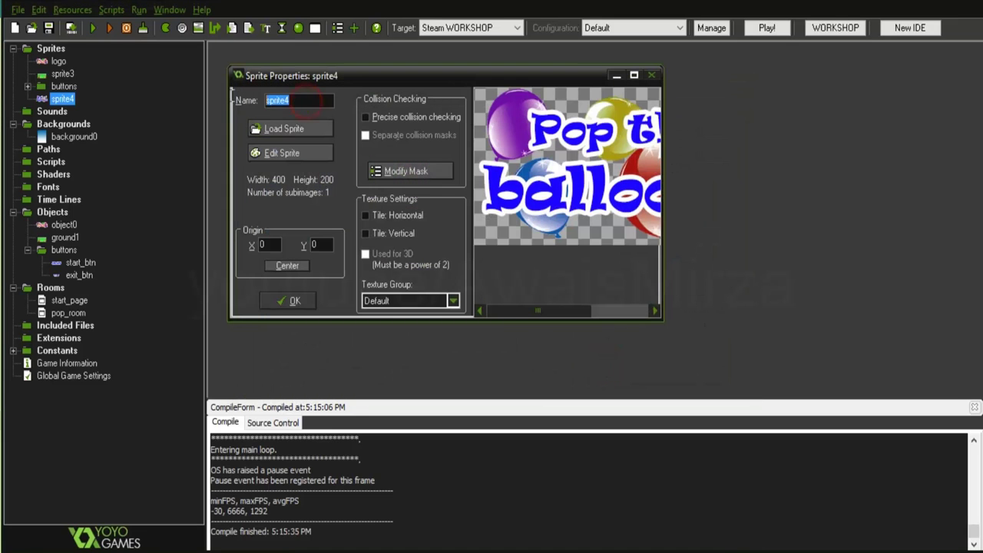
{"action": "type", "text": "pop"}
{"action": "type", "text": "_balloons"}
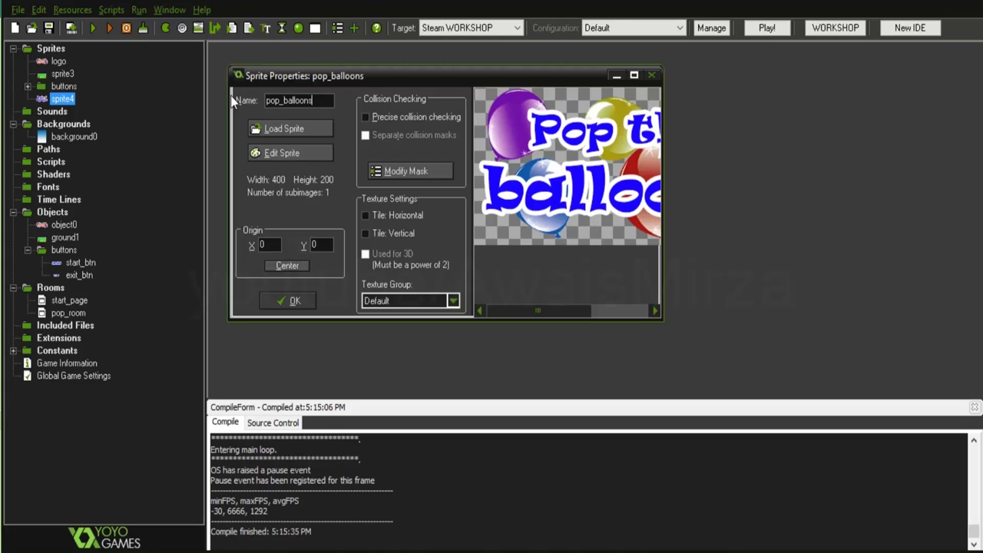
{"action": "type", "text": "_spr"}
{"action": "type", "text": "ite"}
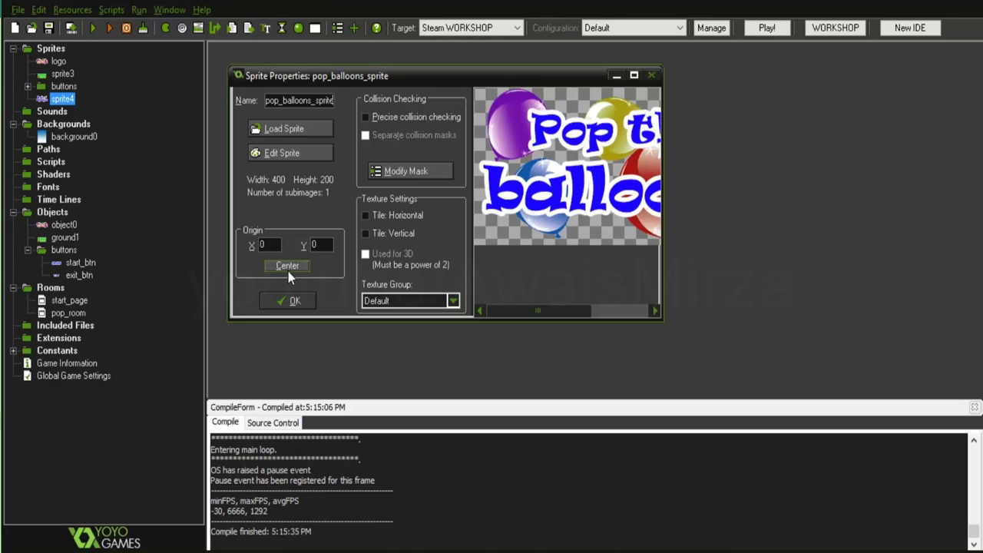
{"action": "left_click", "coordinate": [288, 271]}
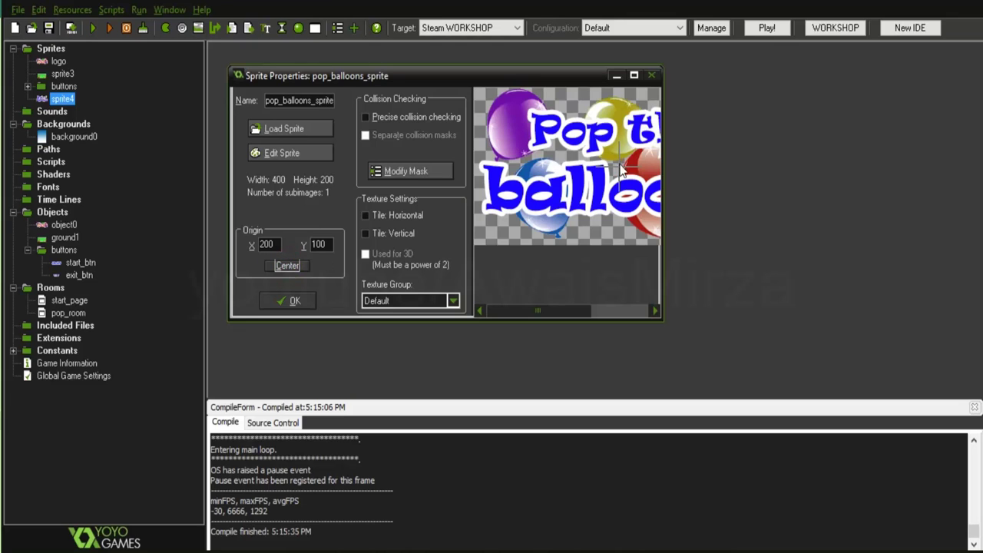
{"action": "left_click", "coordinate": [315, 307]}
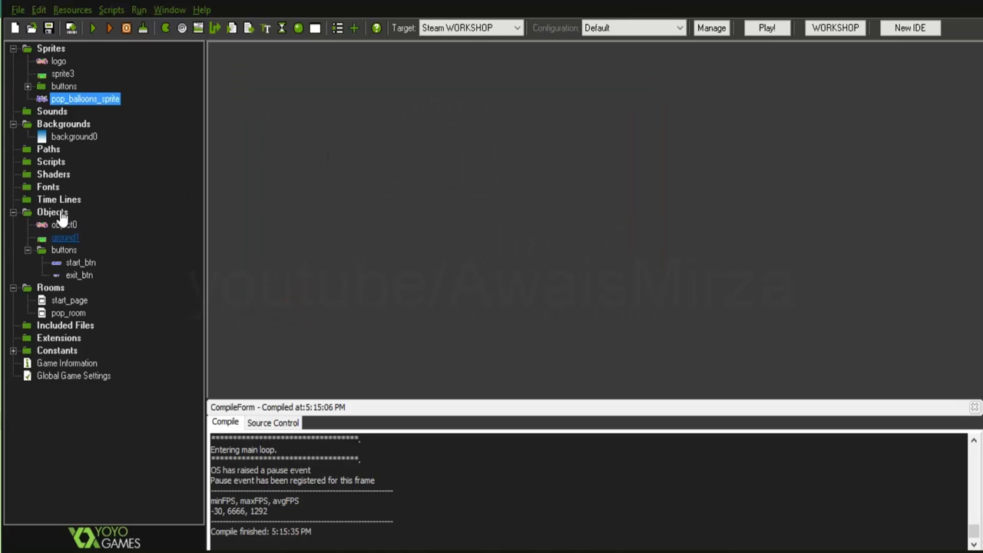
- Create a new sprite loaded with the red Pop me balloon image sprite24_0
{"action": "right_click", "coordinate": [56, 54]}
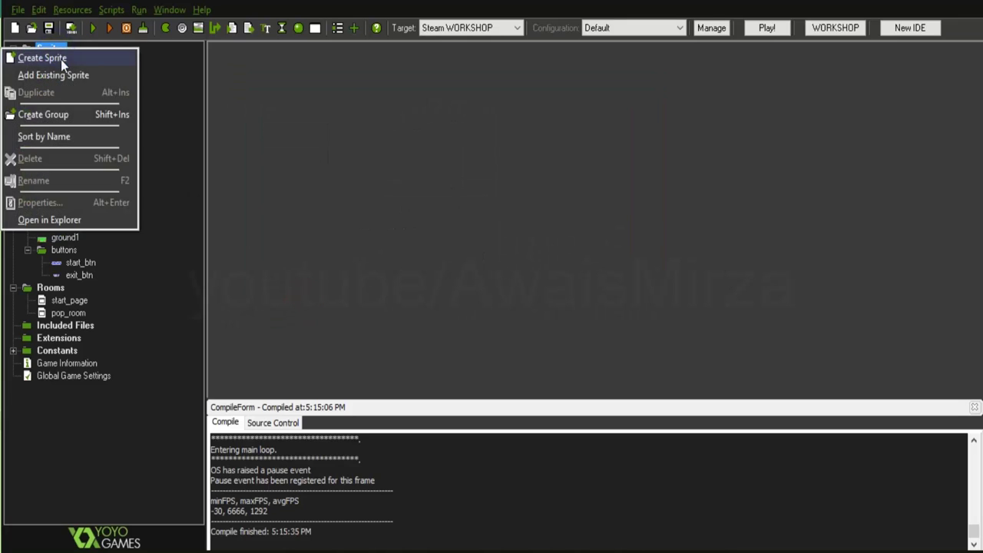
{"action": "left_click", "coordinate": [61, 60]}
{"action": "left_click", "coordinate": [312, 151]}
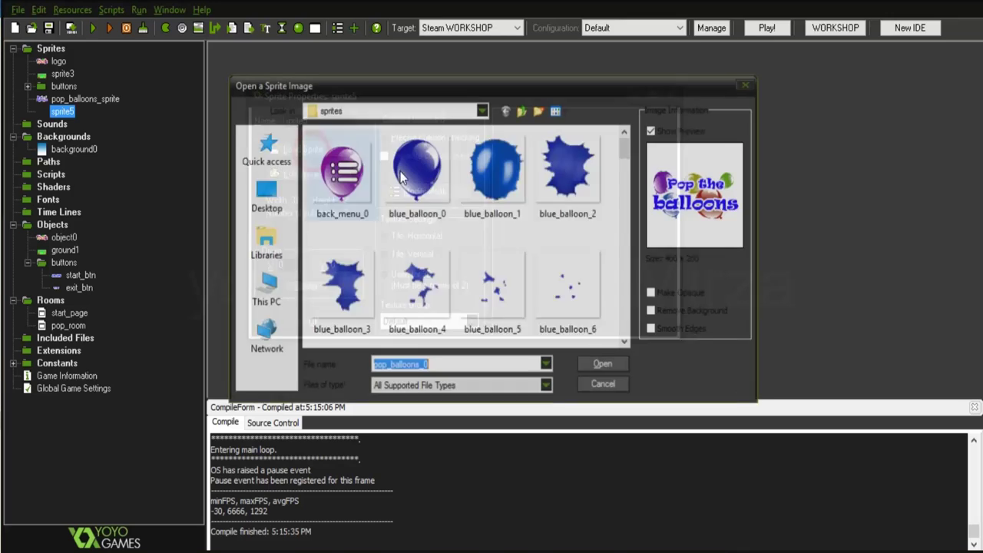
{"action": "scroll", "coordinate": [526, 255], "scroll_direction": "down", "scroll_amount": 3}
{"action": "scroll", "coordinate": [526, 254], "scroll_direction": "down", "scroll_amount": 2}
{"action": "scroll", "coordinate": [526, 254], "scroll_direction": "down", "scroll_amount": 3}
{"action": "scroll", "coordinate": [527, 256], "scroll_direction": "down", "scroll_amount": 2}
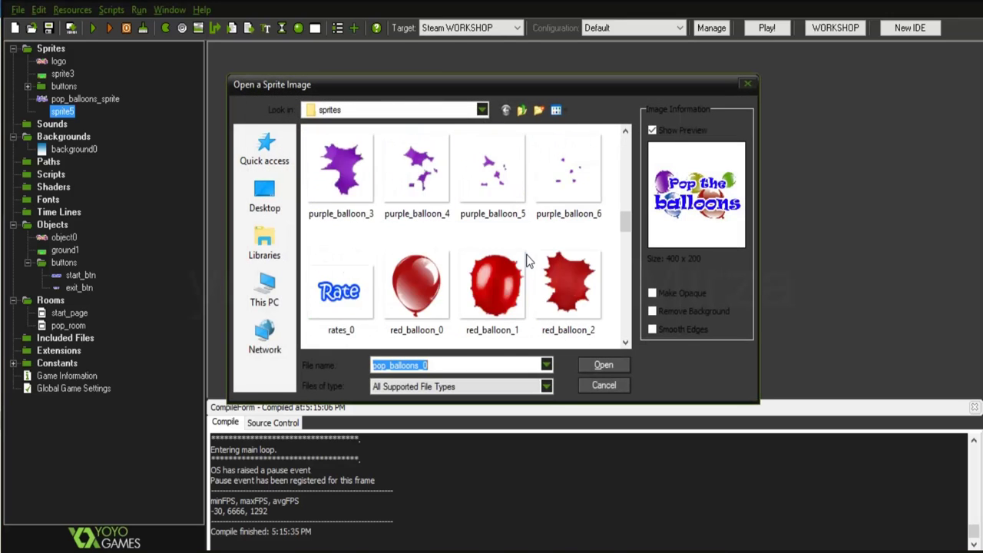
{"action": "scroll", "coordinate": [526, 256], "scroll_direction": "down", "scroll_amount": 2}
{"action": "scroll", "coordinate": [526, 256], "scroll_direction": "down", "scroll_amount": 2}
{"action": "scroll", "coordinate": [526, 255], "scroll_direction": "down", "scroll_amount": 2}
{"action": "scroll", "coordinate": [526, 256], "scroll_direction": "down", "scroll_amount": 4}
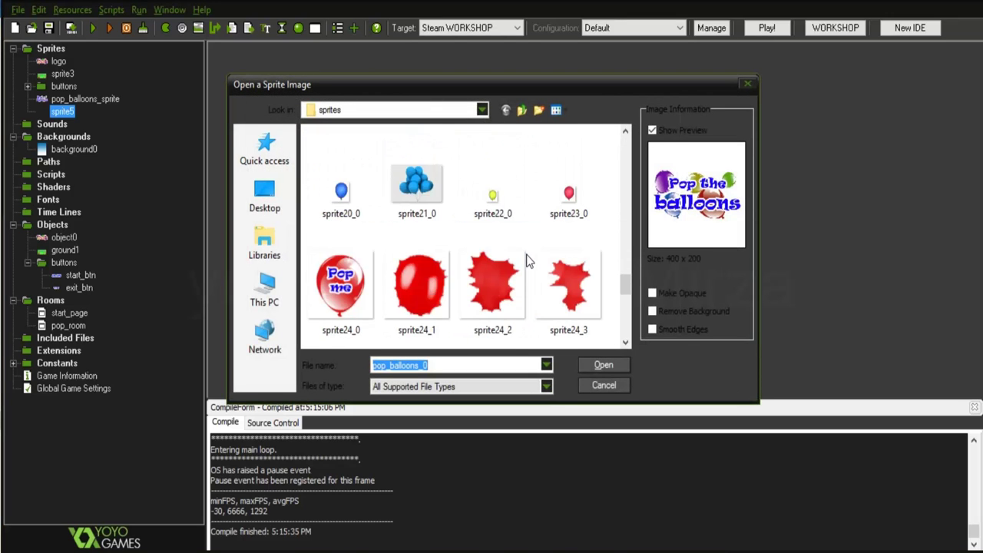
{"action": "scroll", "coordinate": [526, 258], "scroll_direction": "down", "scroll_amount": 4}
{"action": "scroll", "coordinate": [464, 273], "scroll_direction": "up", "scroll_amount": 2}
{"action": "left_click", "coordinate": [340, 176]}
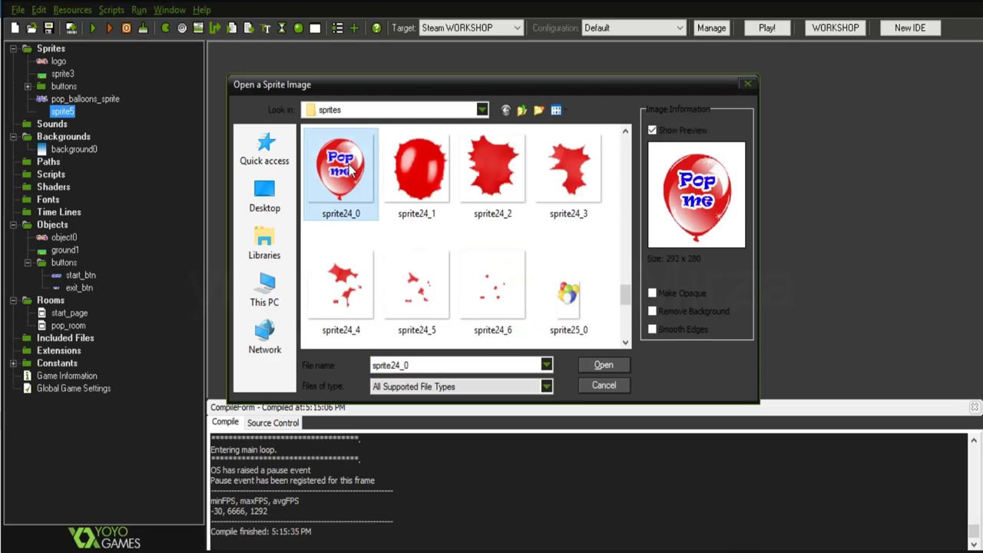
{"action": "left_click", "coordinate": [600, 365]}
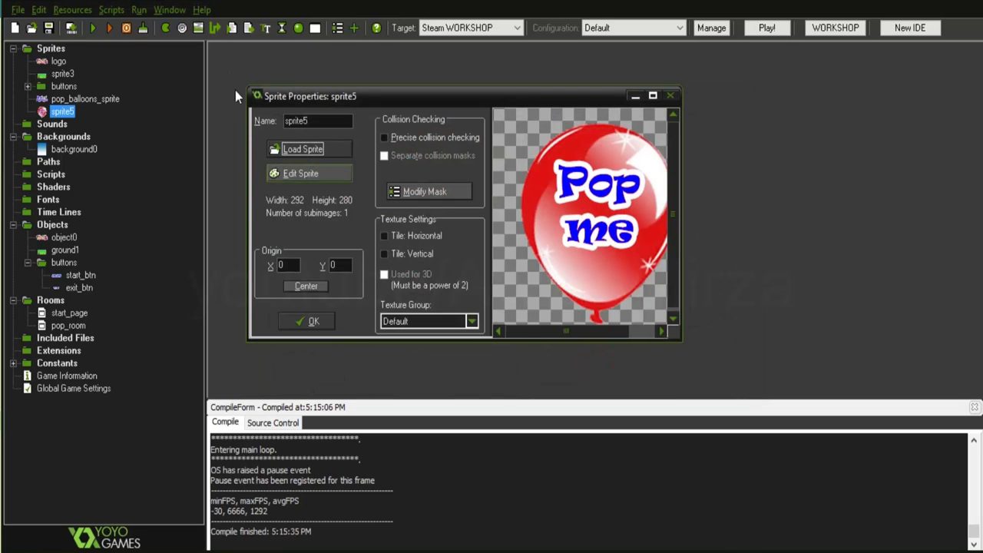
- Name the sprite pop_me_sprite, centre its origin and confirm
{"action": "type", "text": "p"}
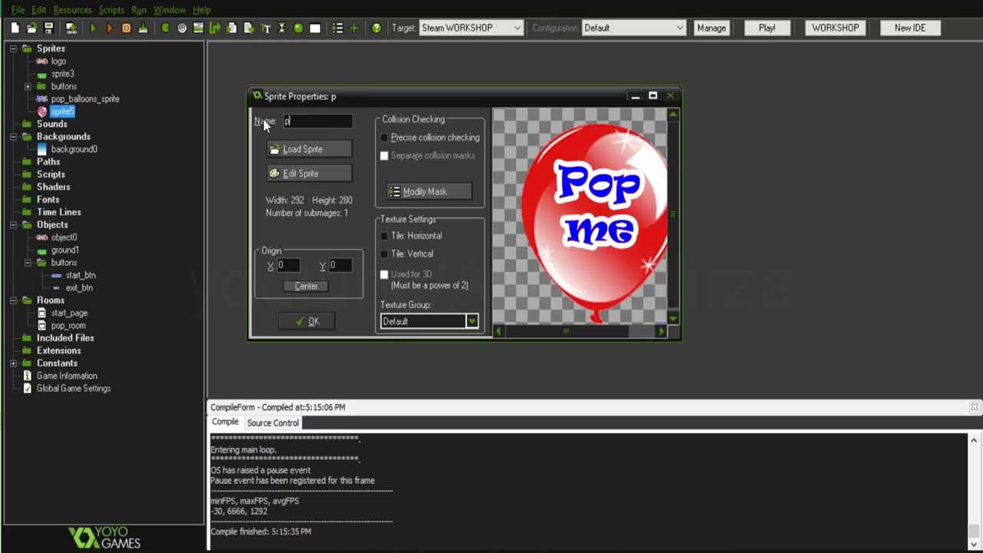
{"action": "type", "text": "op_me_"}
{"action": "type", "text": "sprite"}
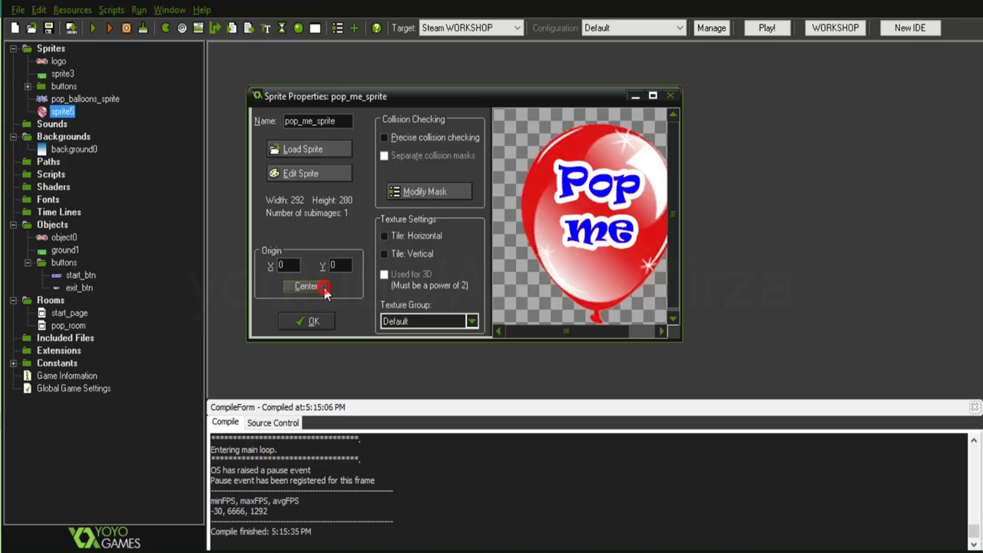
{"action": "left_click", "coordinate": [319, 284]}
{"action": "left_click", "coordinate": [315, 323]}
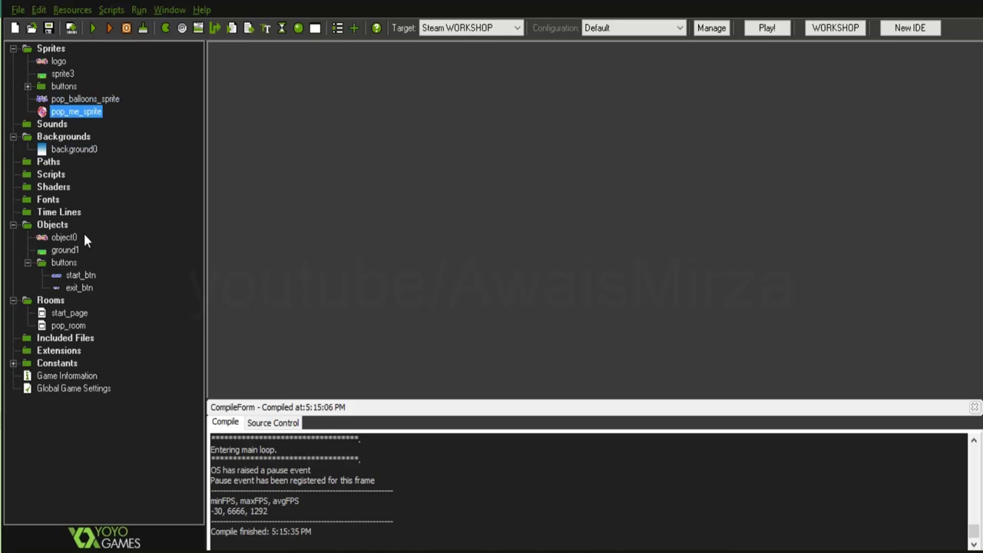
- Create a new object that uses pop_me_sprite
{"action": "left_click", "coordinate": [57, 225]}
{"action": "right_click", "coordinate": [58, 226]}
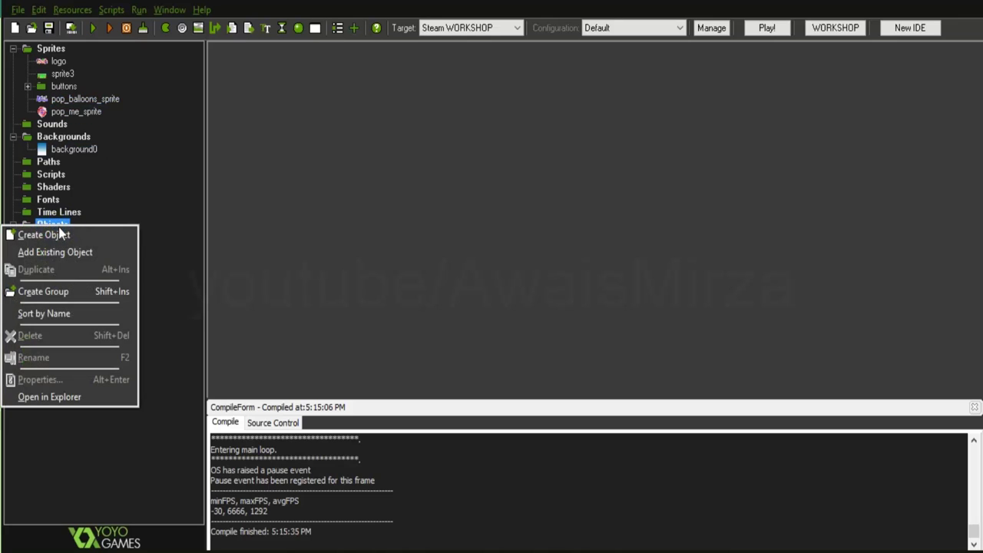
{"action": "left_click", "coordinate": [69, 233]}
{"action": "left_click", "coordinate": [371, 176]}
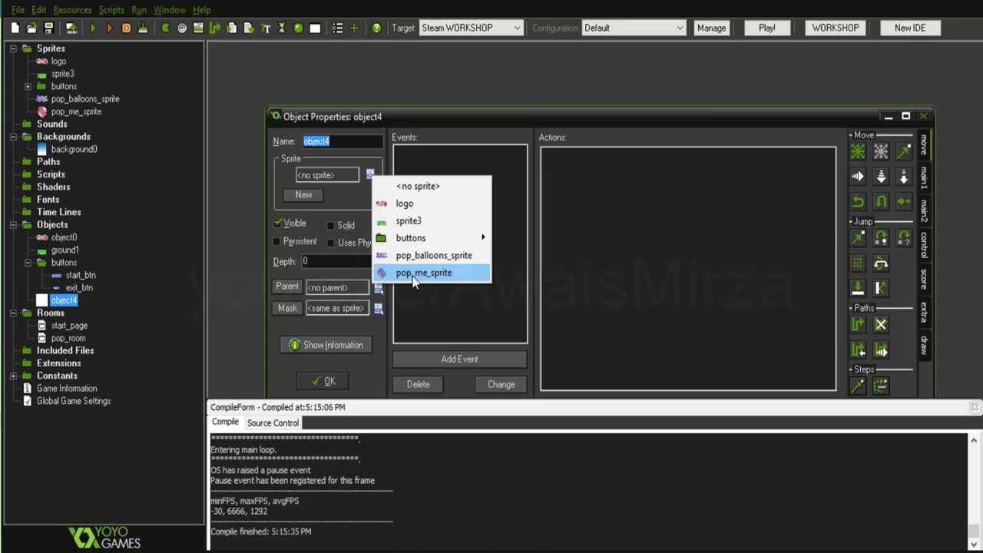
{"action": "left_click", "coordinate": [439, 274]}
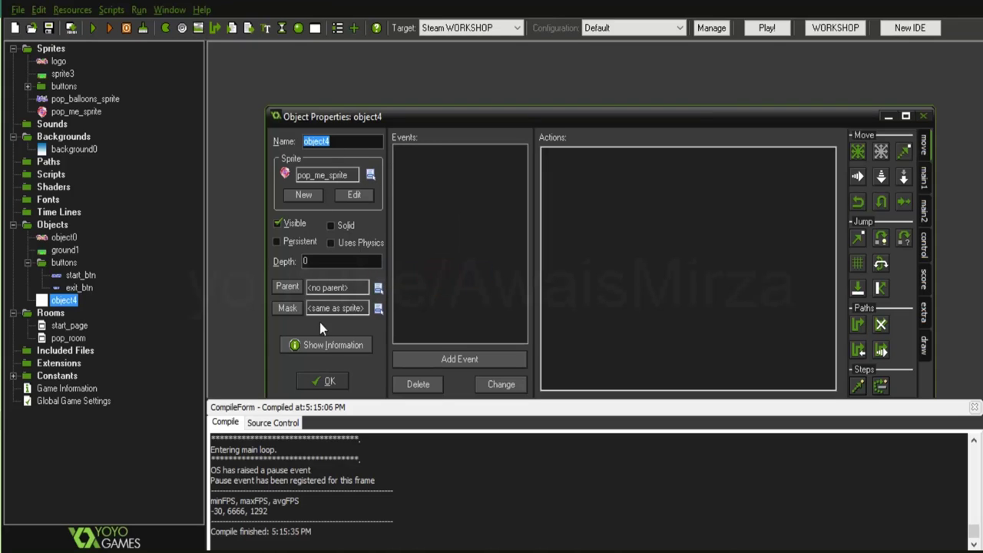
{"action": "left_click", "coordinate": [323, 383]}
- Rename object4 to popme_obj and confirm its settings
{"action": "right_click", "coordinate": [59, 300]}
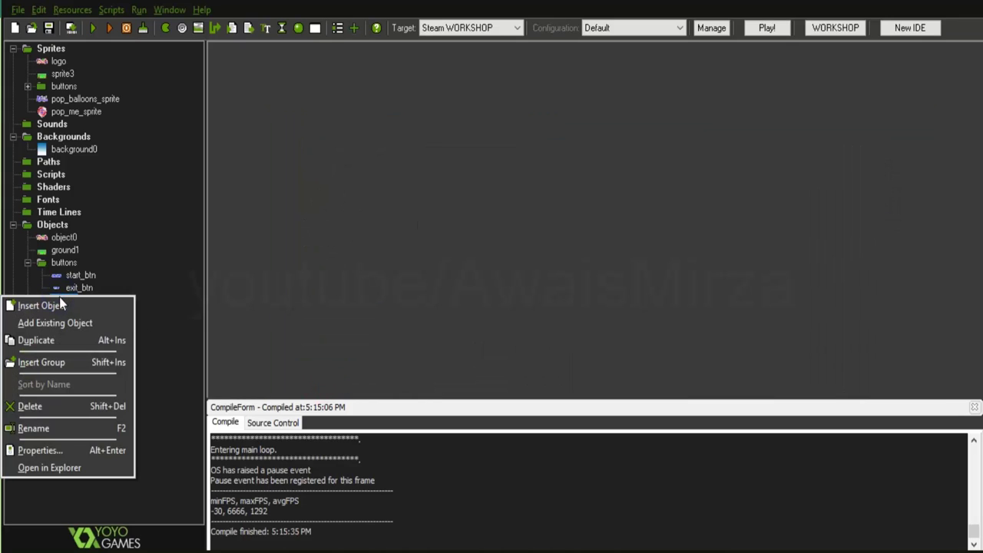
{"action": "left_click", "coordinate": [141, 290]}
{"action": "double_click", "coordinate": [77, 300]}
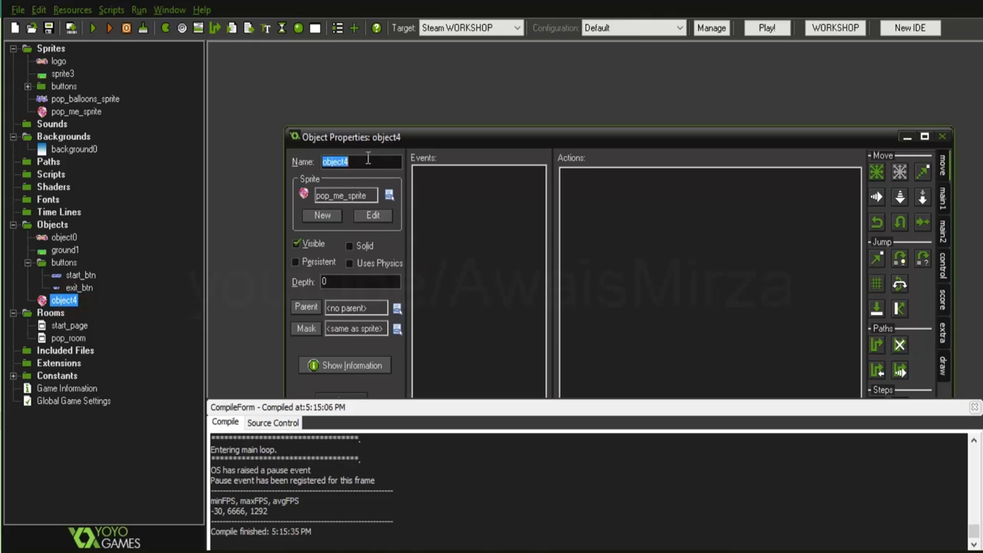
{"action": "left_click_drag", "start_coordinate": [336, 159], "coordinate": [292, 163]}
{"action": "type", "text": "pop"}
{"action": "type", "text": "_obj"}
{"action": "key", "text": "Left"}
{"action": "key", "text": "Left"}
{"action": "key", "text": "Left"}
{"action": "key", "text": "Left"}
{"action": "type", "text": "me"}
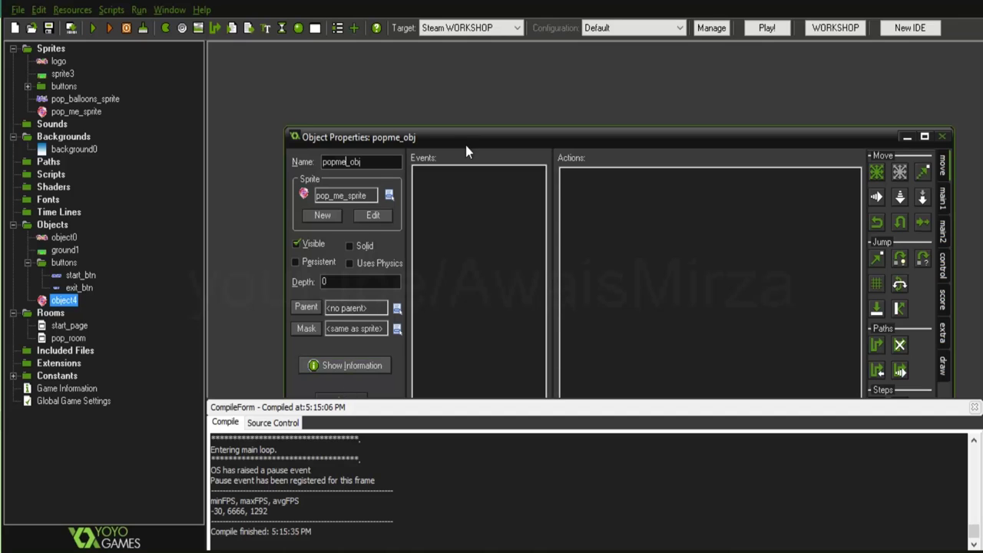
{"action": "left_click_drag", "start_coordinate": [466, 143], "coordinate": [468, 101]}
{"action": "left_click", "coordinate": [349, 357]}
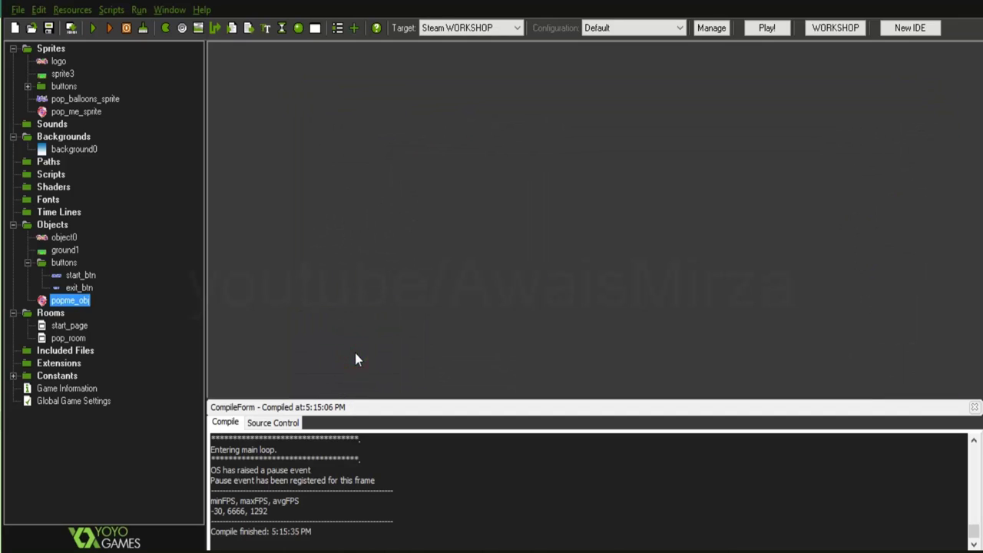
- Add a new object with pop_balloons_sprite, renaming the default object5 to pop_obj
{"action": "right_click", "coordinate": [62, 226]}
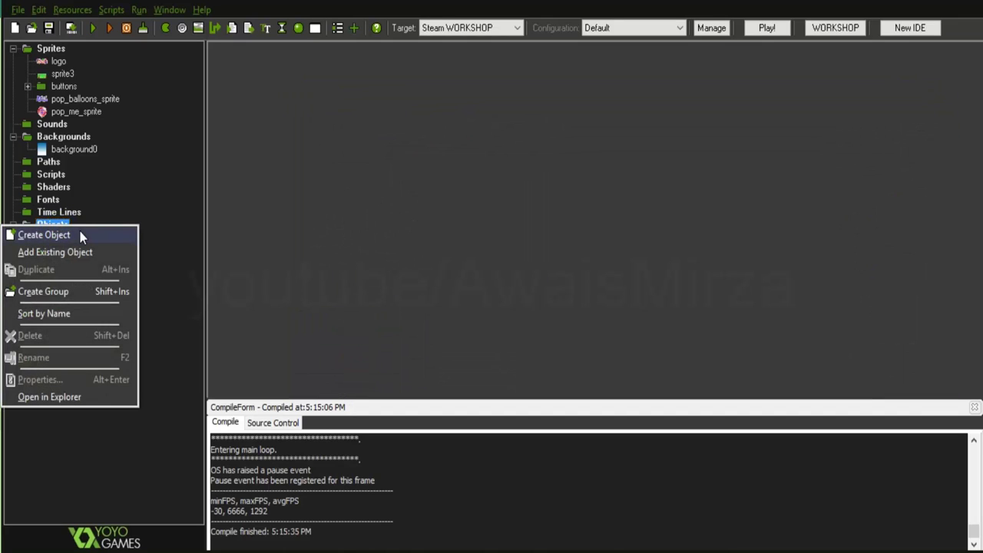
{"action": "left_click", "coordinate": [81, 235]}
{"action": "left_click", "coordinate": [407, 216]}
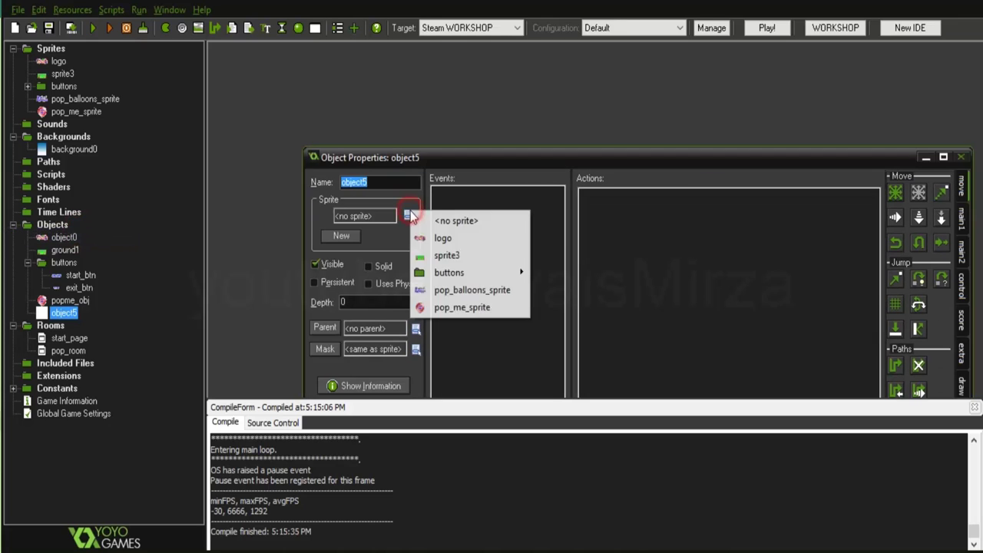
{"action": "left_click", "coordinate": [477, 291]}
{"action": "left_click", "coordinate": [367, 182]}
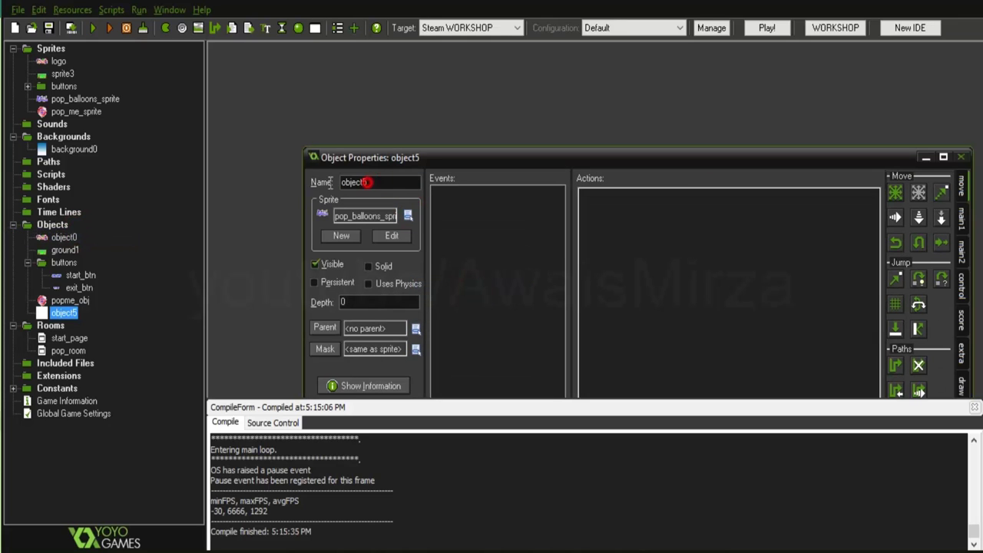
{"action": "left_click_drag", "start_coordinate": [330, 182], "coordinate": [306, 182]}
{"action": "type", "text": "pop_"}
{"action": "type", "text": "obj"}
{"action": "left_click_drag", "start_coordinate": [477, 156], "coordinate": [476, 103]}
{"action": "left_click", "coordinate": [369, 367]}
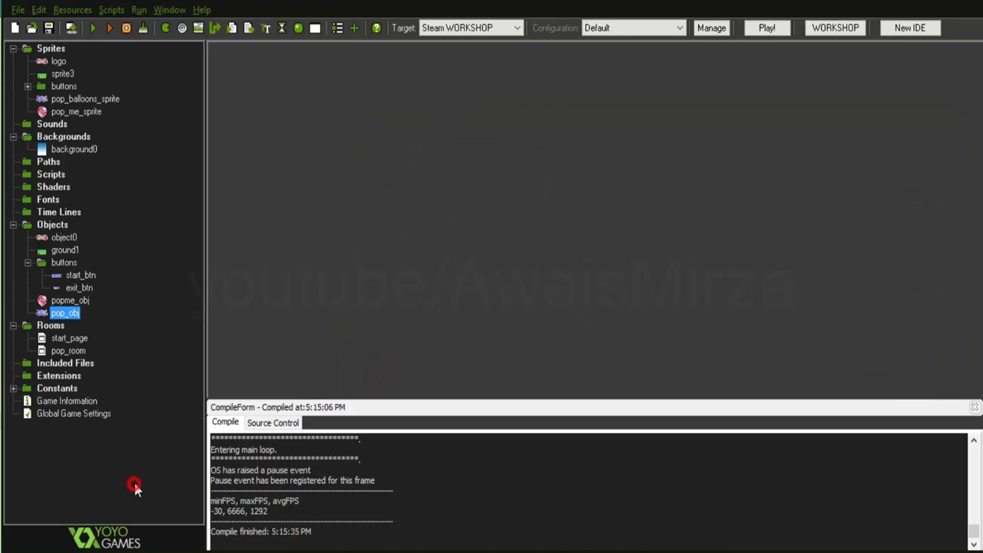
- Open pop_room in a maximised room editor with the compile output panel closed
{"action": "double_click", "coordinate": [65, 351]}
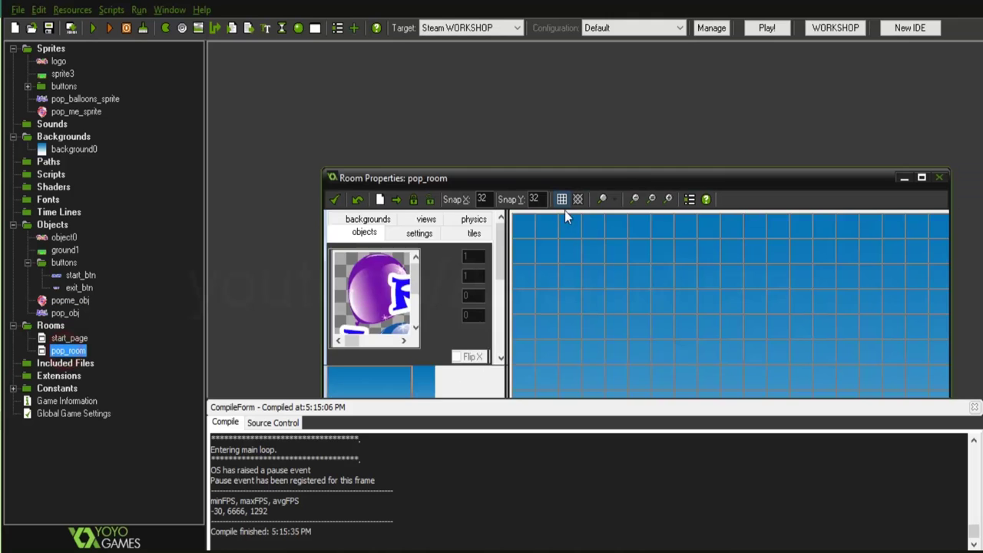
{"action": "left_click_drag", "start_coordinate": [626, 178], "coordinate": [629, 46]}
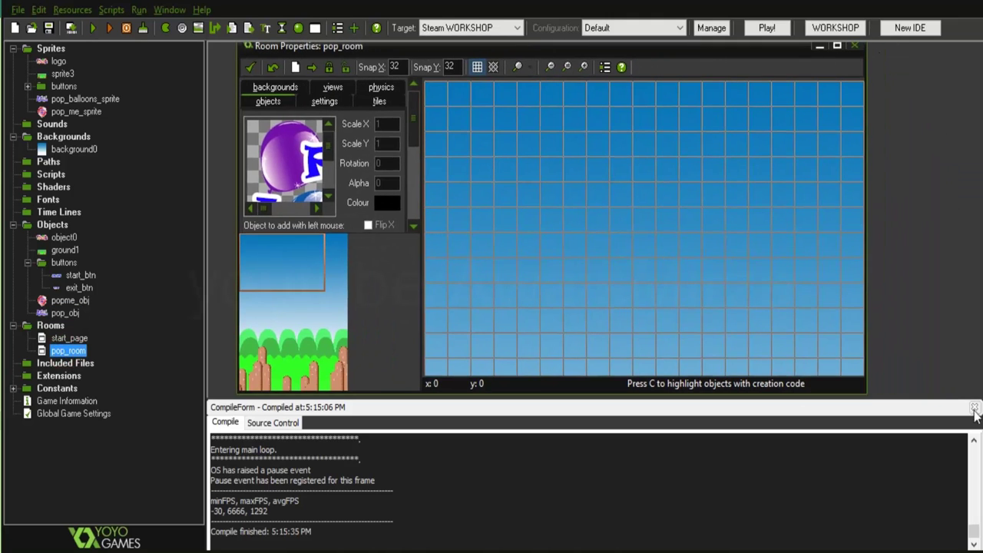
{"action": "left_click", "coordinate": [974, 408]}
{"action": "left_click", "coordinate": [837, 46]}
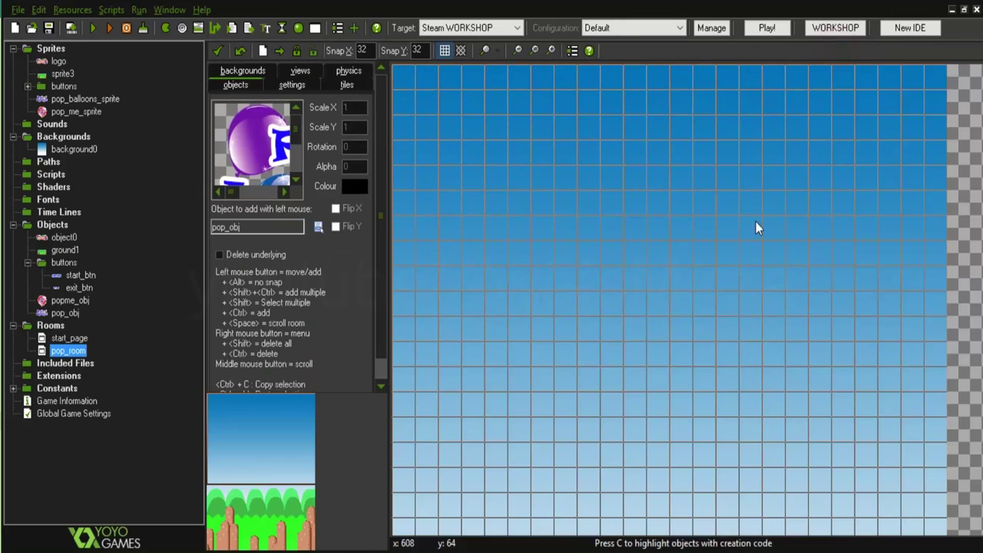
{"action": "scroll", "coordinate": [694, 287], "scroll_direction": "down", "scroll_amount": 2}
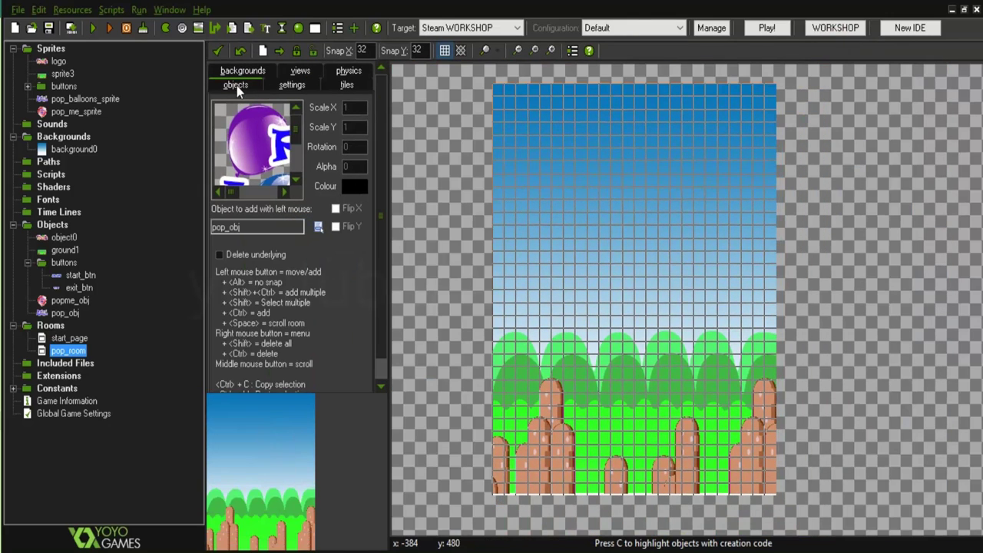
- Place a popme_obj balloon in the room's upper area and shrink it slightly
{"action": "left_click", "coordinate": [318, 226]}
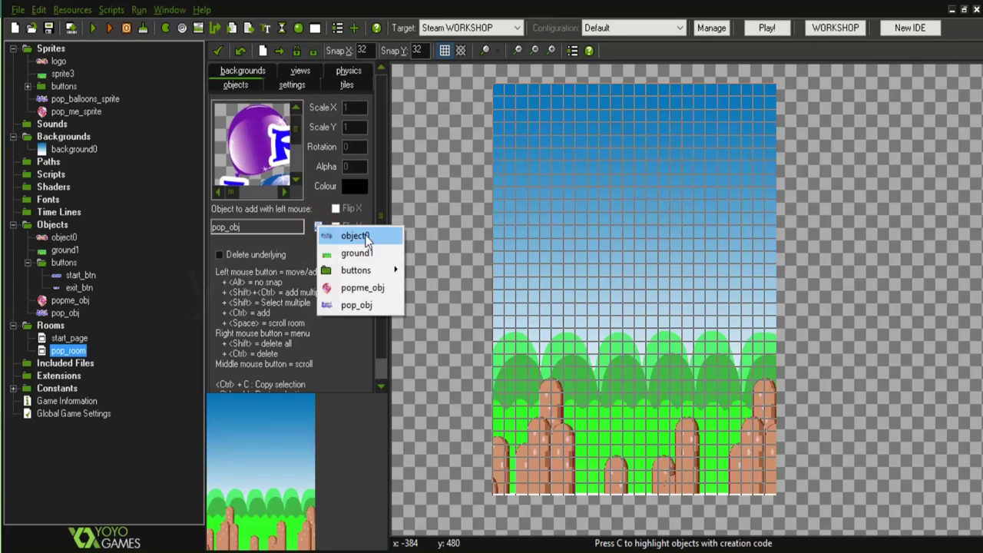
{"action": "left_click", "coordinate": [362, 287]}
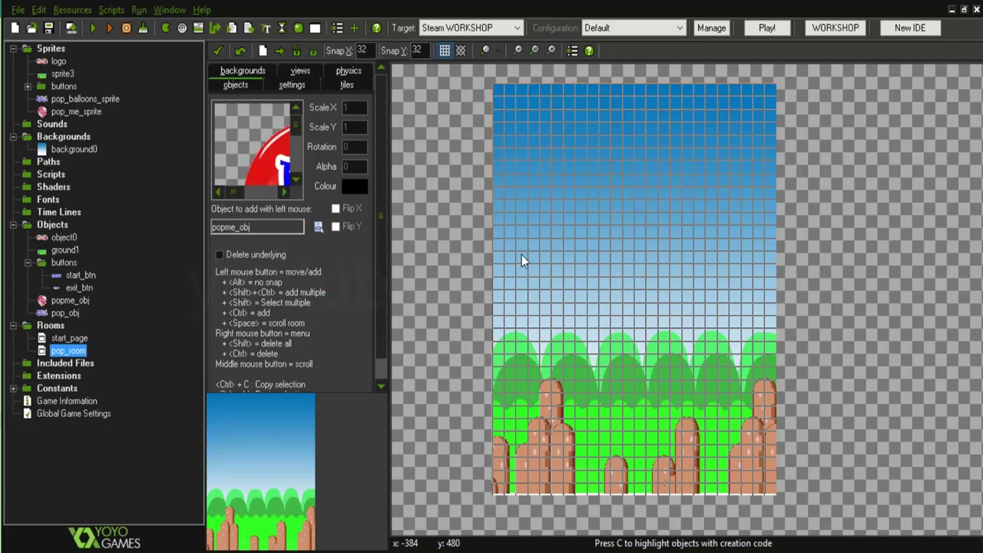
{"action": "left_click", "coordinate": [635, 206]}
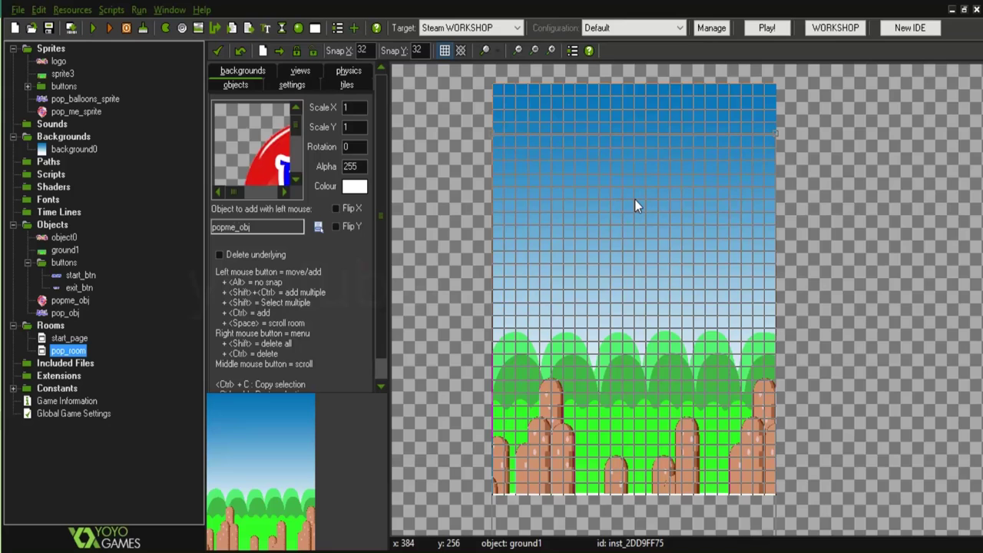
{"action": "left_click", "coordinate": [848, 226]}
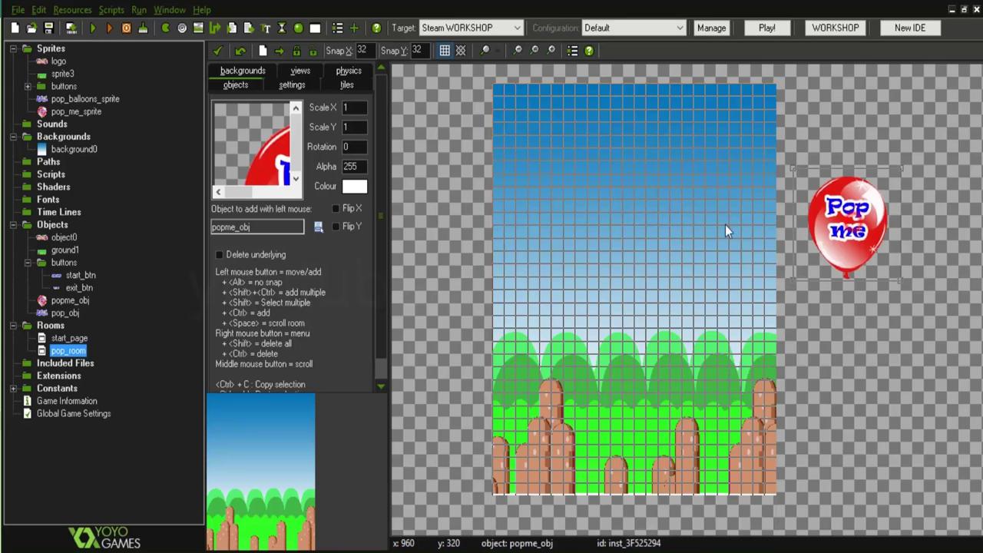
{"action": "left_click_drag", "start_coordinate": [726, 226], "coordinate": [636, 168]}
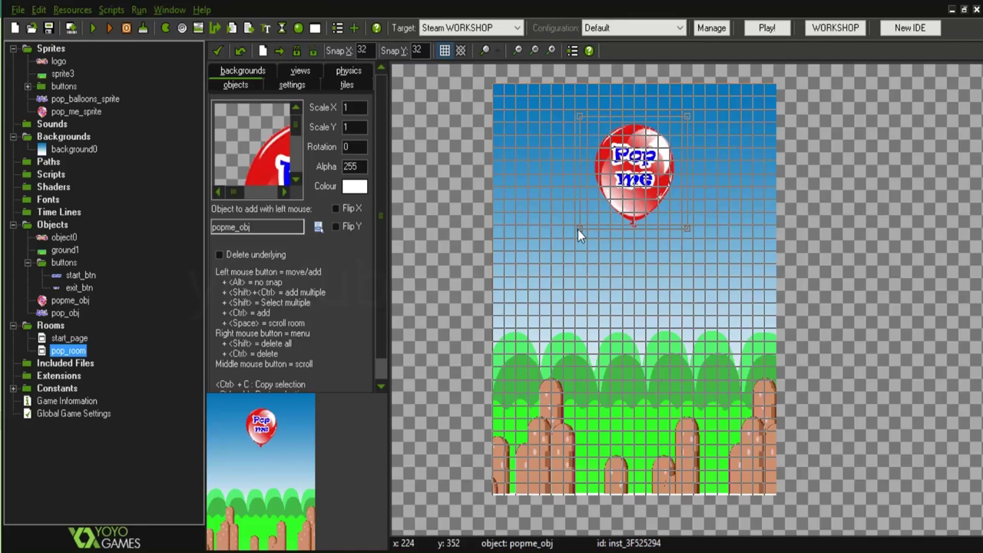
{"action": "left_click_drag", "start_coordinate": [579, 229], "coordinate": [604, 213]}
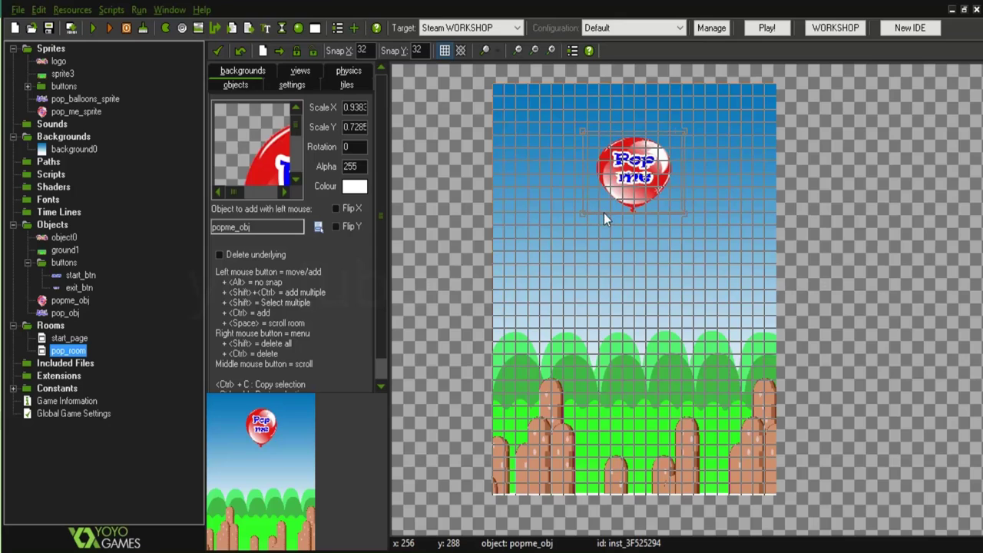
{"action": "left_click_drag", "start_coordinate": [604, 212], "coordinate": [643, 179]}
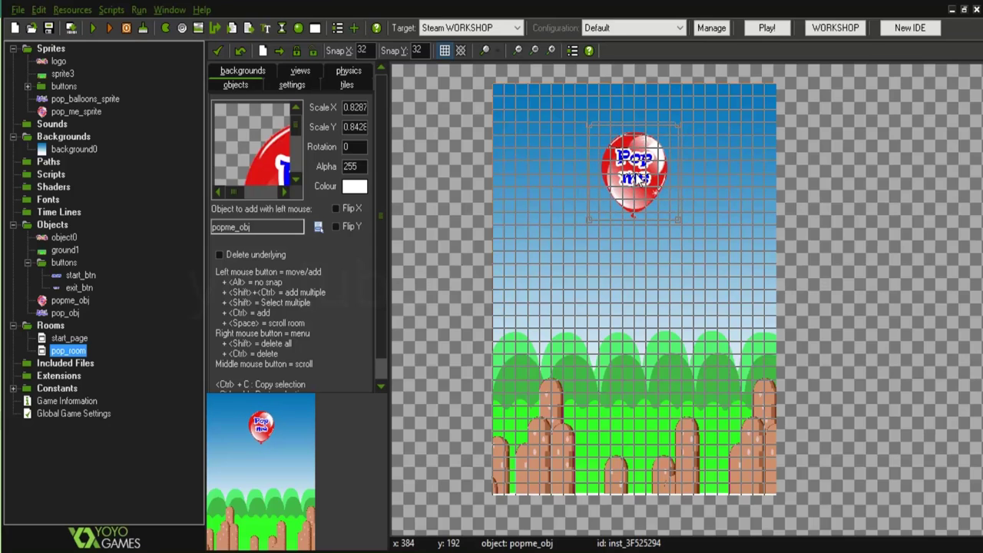
- Place a pop_obj title instance just below the room centre
{"action": "left_click", "coordinate": [318, 228]}
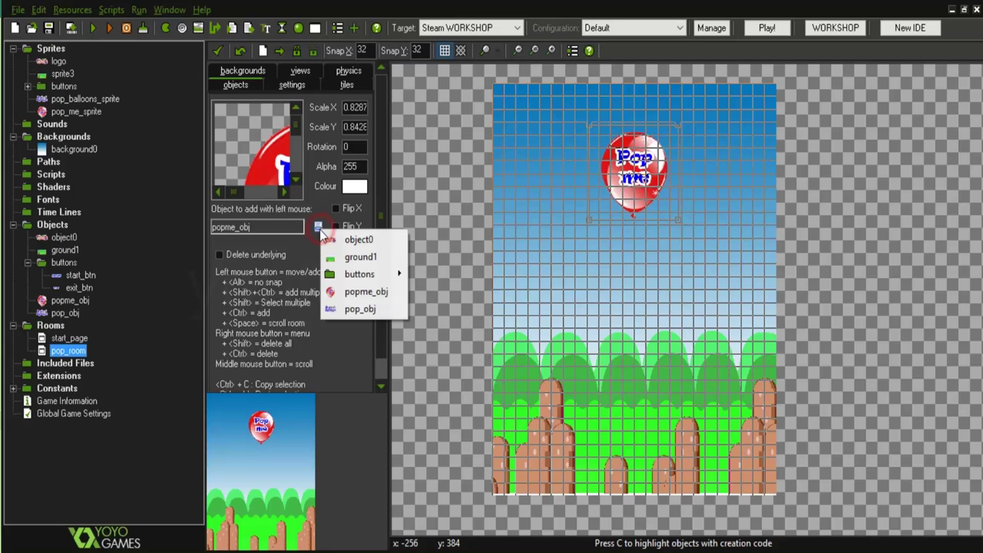
{"action": "left_click", "coordinate": [352, 310]}
{"action": "left_click", "coordinate": [853, 290]}
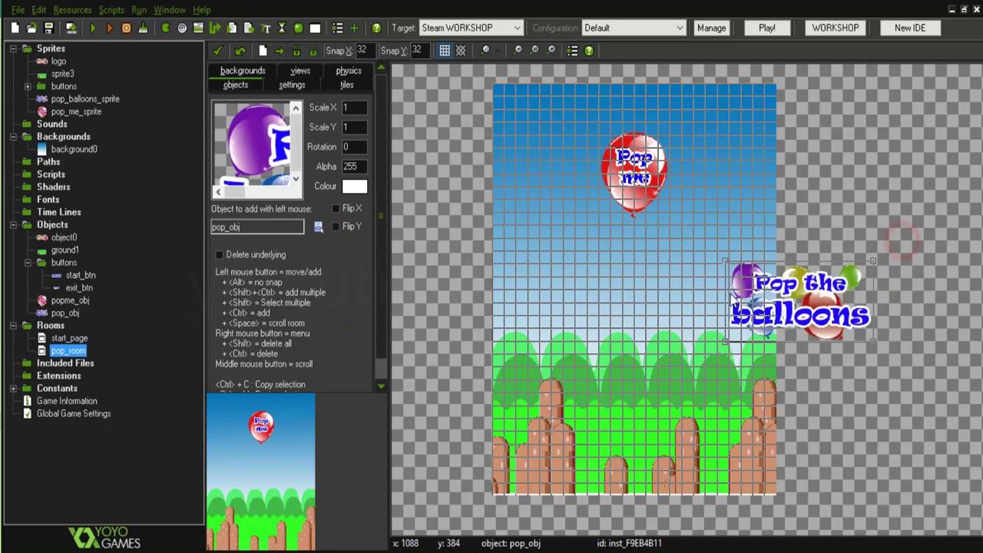
{"action": "left_click_drag", "start_coordinate": [905, 244], "coordinate": [662, 314]}
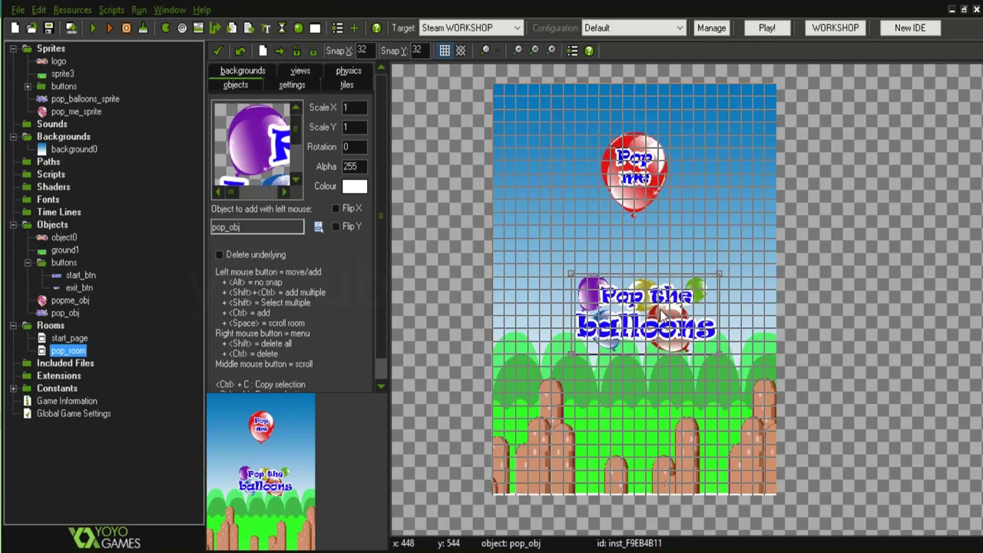
{"action": "left_click_drag", "start_coordinate": [662, 315], "coordinate": [662, 323]}
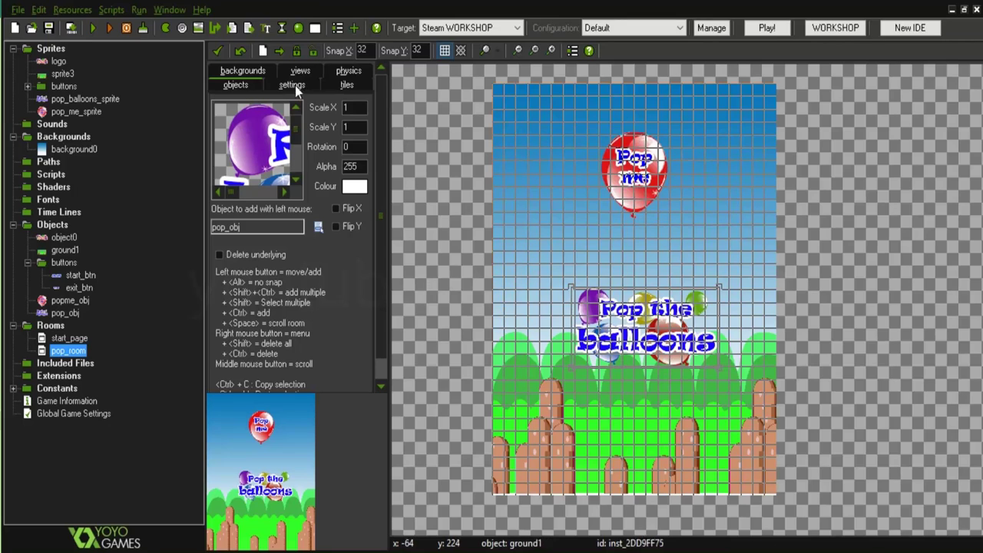
- Close pop_room, save with Ctrl+S, and test-run the game, pressing Start to reach pop_room
{"action": "left_click", "coordinate": [219, 51]}
{"action": "key", "text": "ctrl+s"}
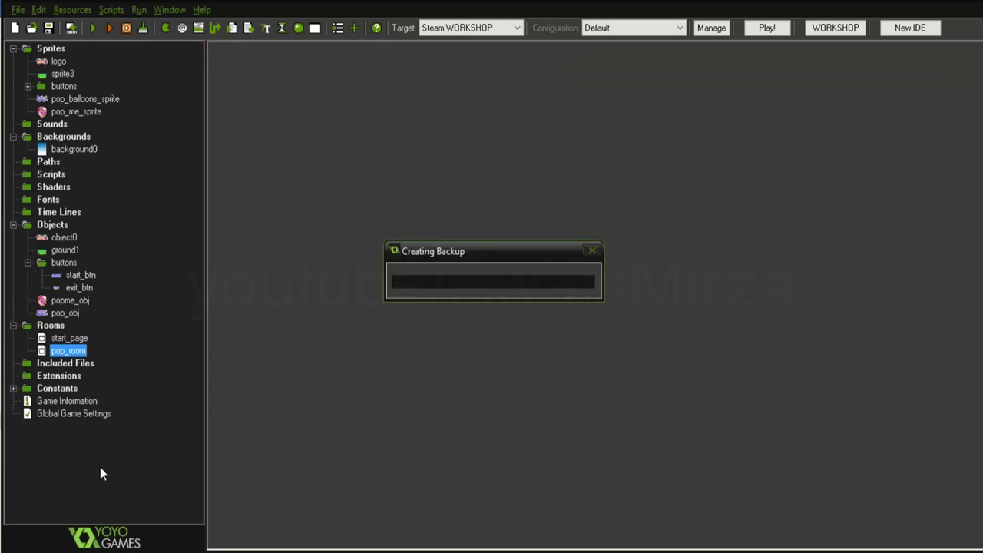
{"action": "left_click", "coordinate": [93, 32]}
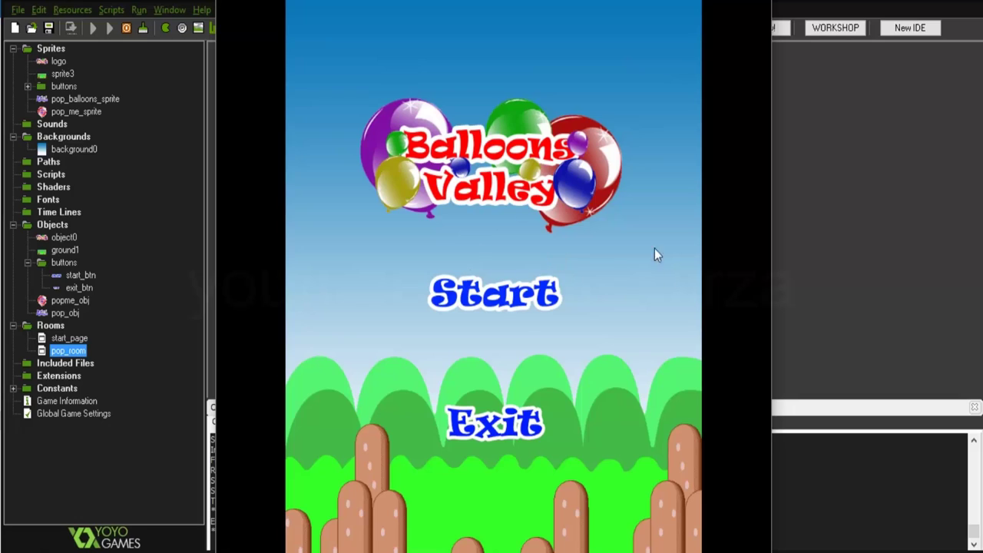
{"action": "left_click", "coordinate": [501, 304]}
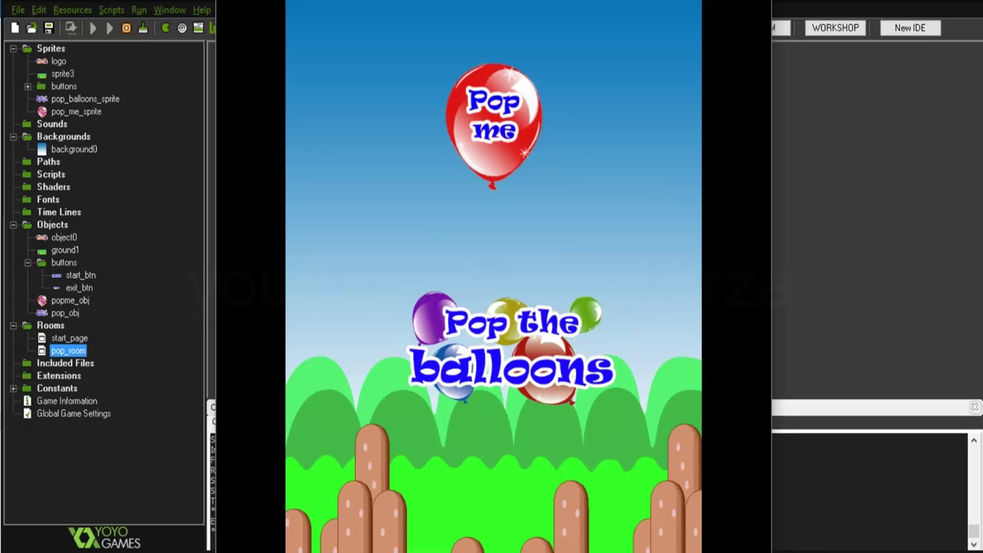
{"action": "key", "text": "Escape"}
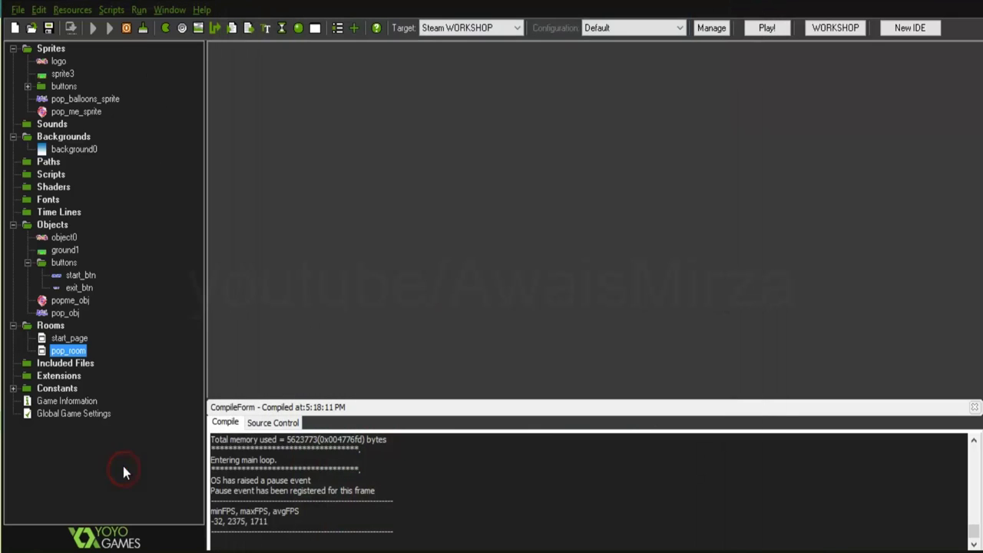
- Run the game again and press Start on the Balloons Valley title screen
{"action": "left_click", "coordinate": [94, 28]}
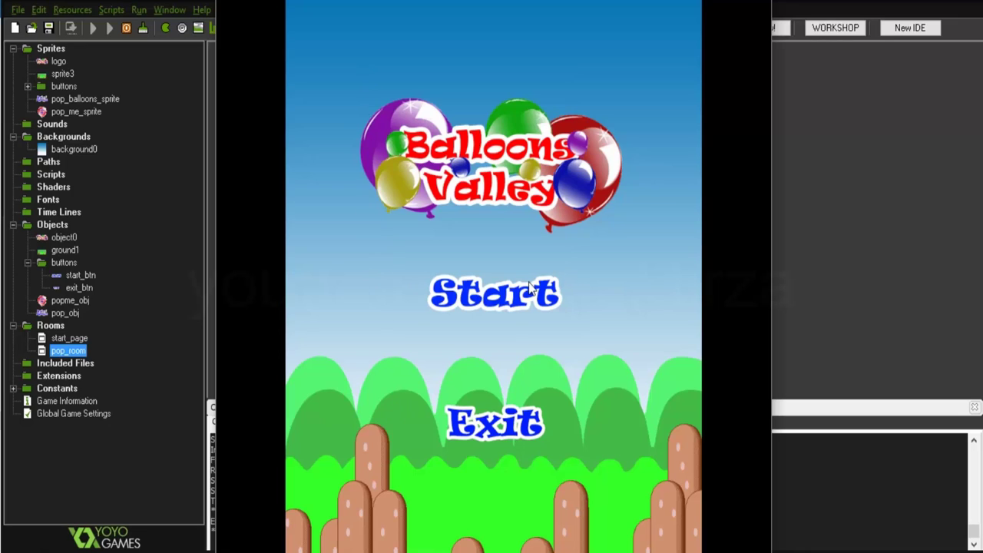
{"action": "left_click", "coordinate": [498, 301]}
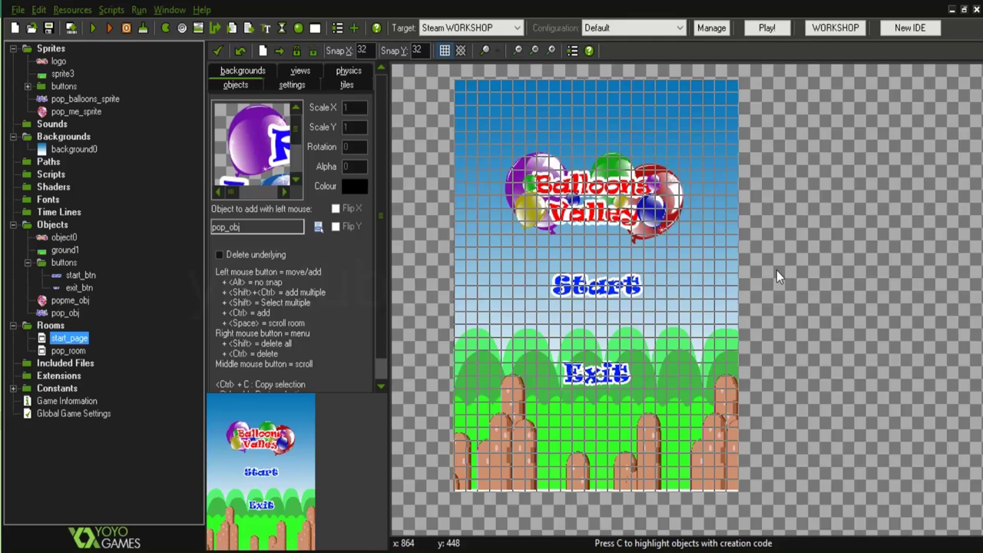
- Load cloud_0 into a new sprite named cloud and centre its origin at 150, 150
{"action": "right_click", "coordinate": [45, 49]}
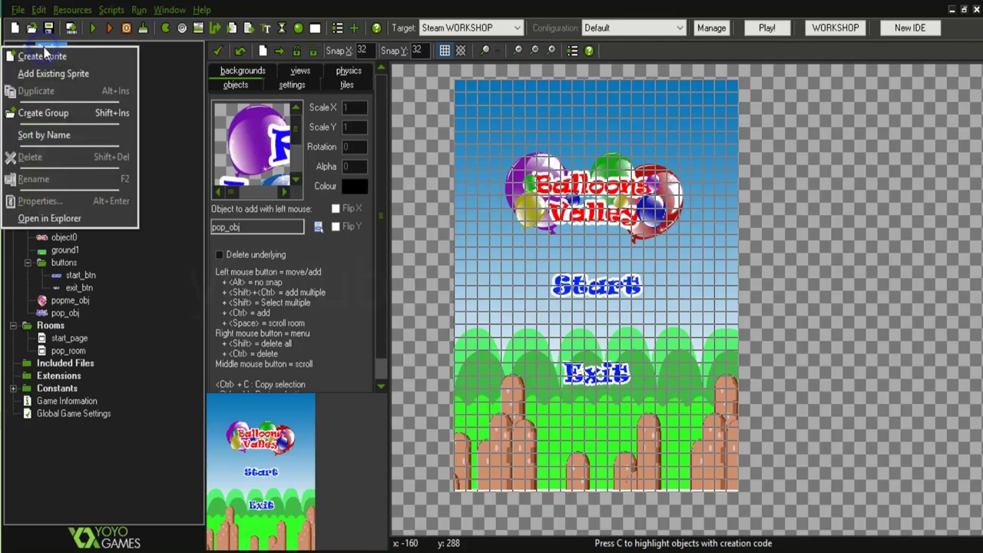
{"action": "left_click", "coordinate": [48, 57]}
{"action": "left_click", "coordinate": [264, 86]}
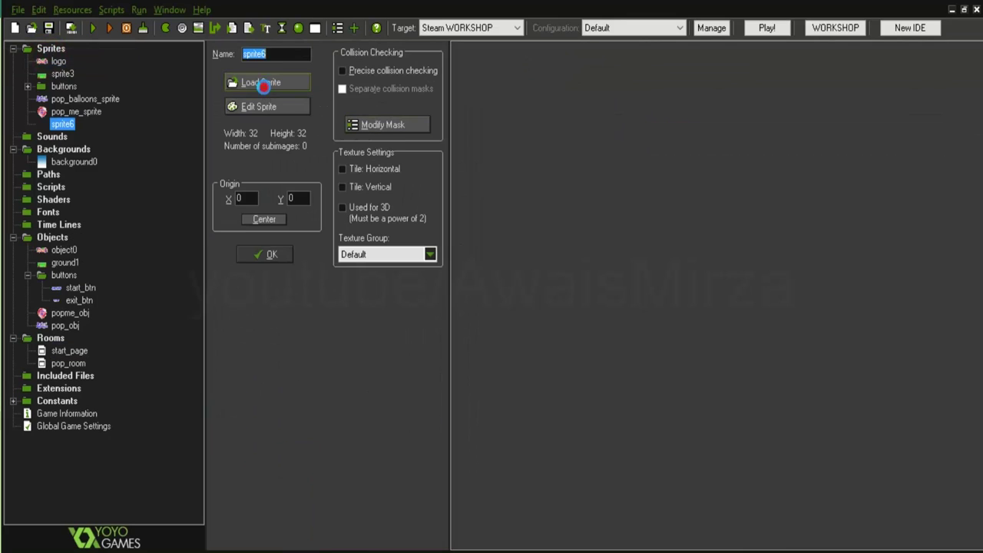
{"action": "scroll", "coordinate": [612, 314], "scroll_direction": "down", "scroll_amount": 2}
{"action": "left_click", "coordinate": [339, 293]}
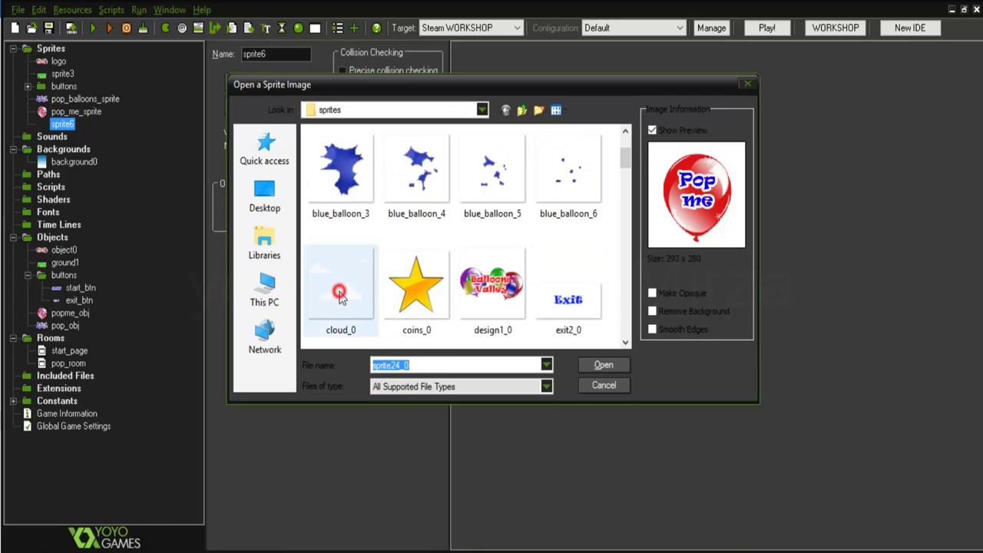
{"action": "left_click", "coordinate": [604, 366]}
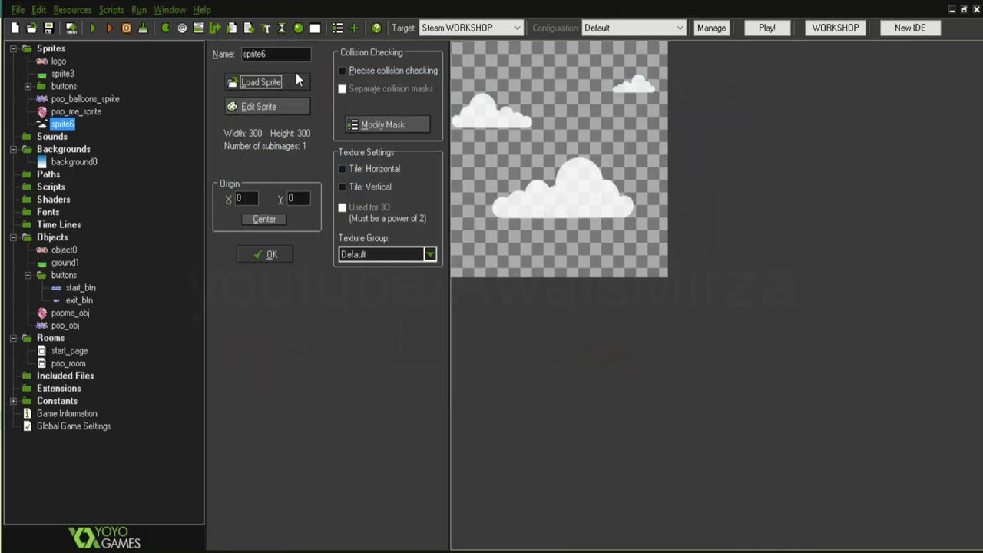
{"action": "double_click", "coordinate": [283, 54]}
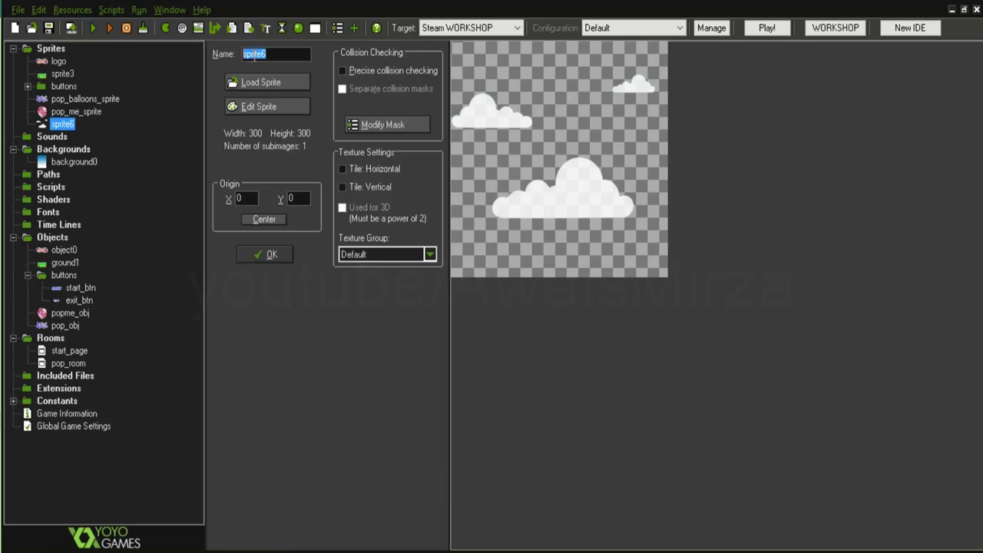
{"action": "type", "text": "clo"}
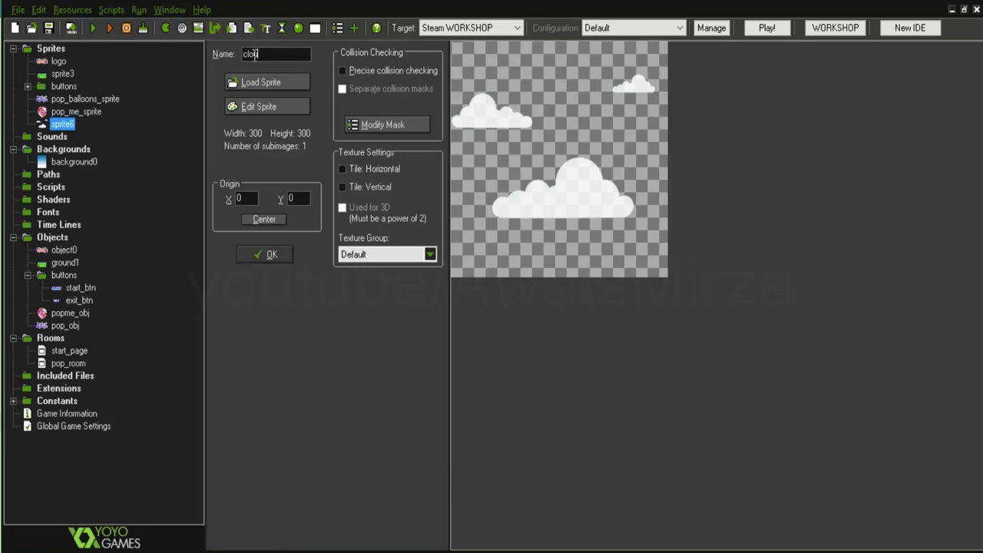
{"action": "type", "text": "ud"}
{"action": "left_click", "coordinate": [264, 220]}
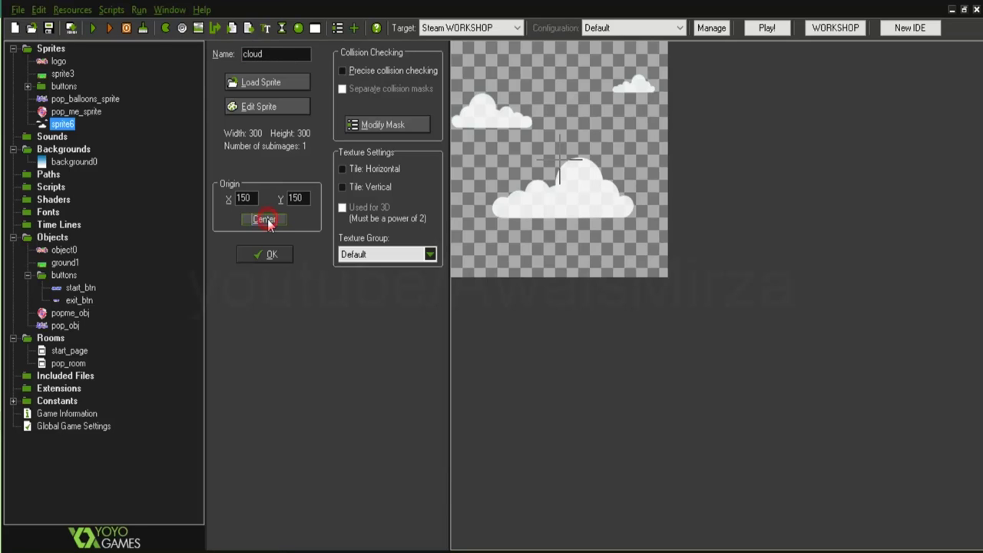
{"action": "left_click", "coordinate": [269, 253]}
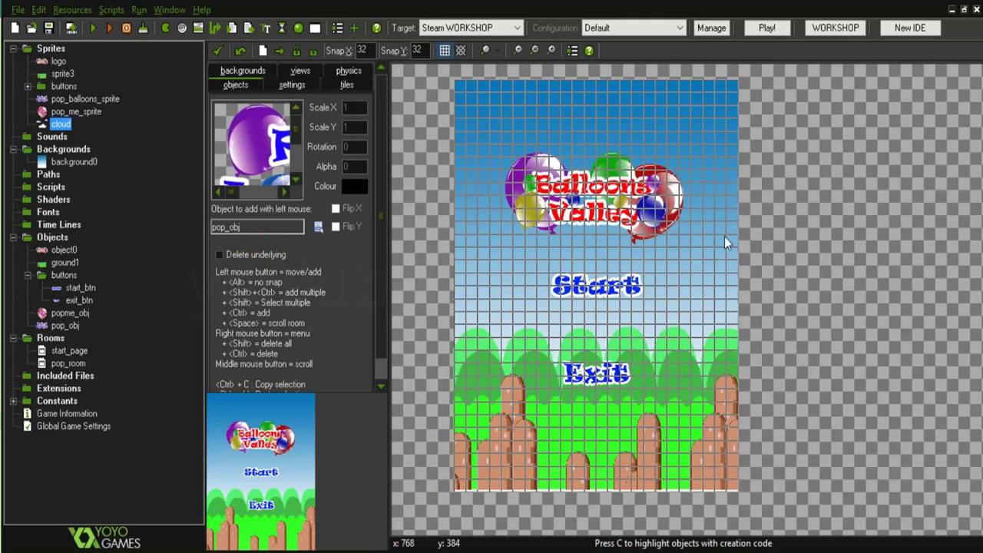
- Add a new object with the cloud sprite and name it obj_cloud
{"action": "right_click", "coordinate": [52, 238]}
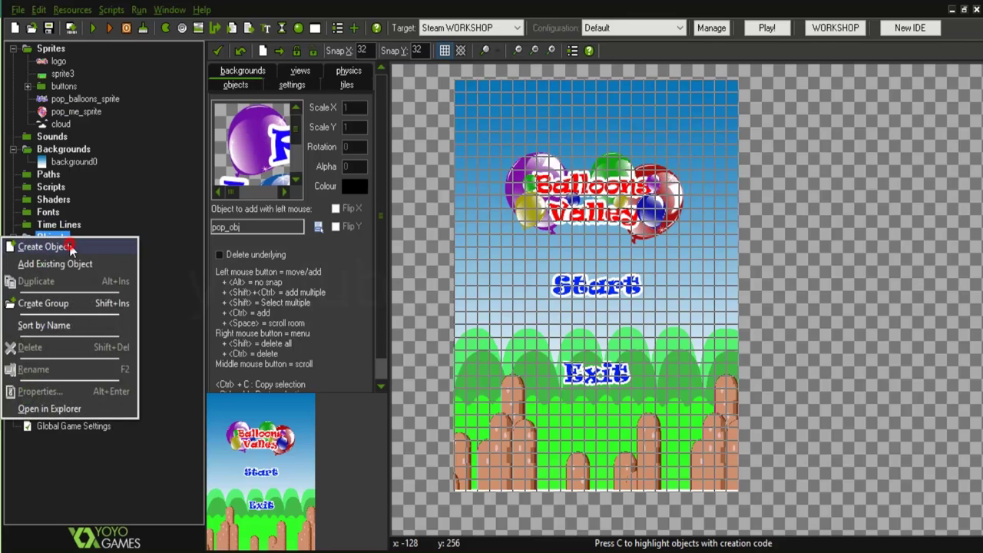
{"action": "left_click", "coordinate": [66, 246]}
{"action": "left_click", "coordinate": [310, 87]}
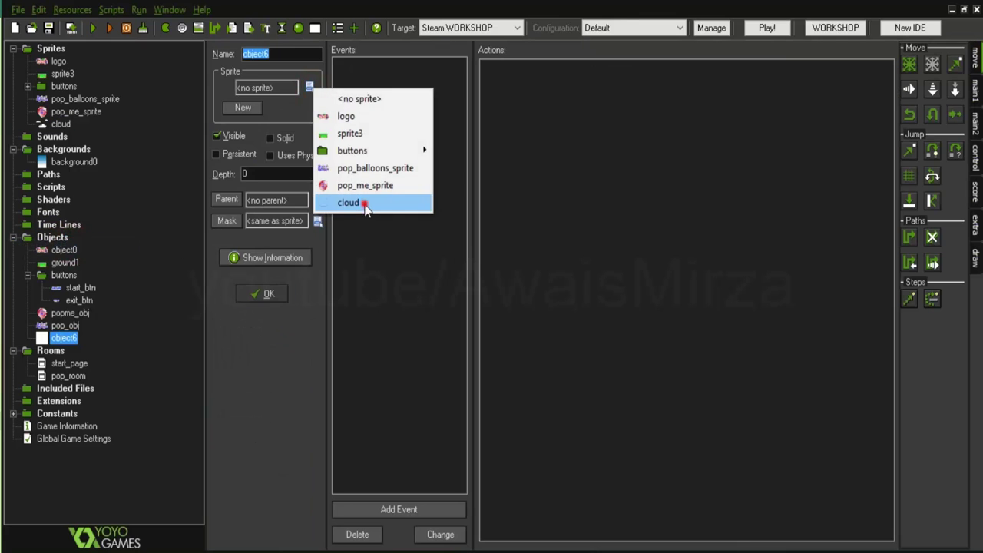
{"action": "left_click", "coordinate": [330, 202]}
{"action": "left_click", "coordinate": [283, 54]}
{"action": "double_click", "coordinate": [282, 54]}
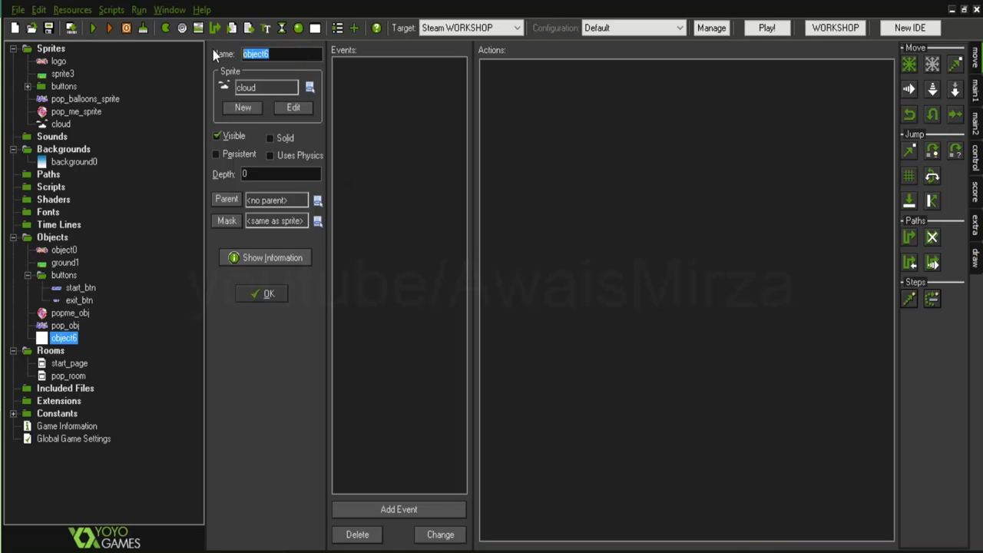
{"action": "type", "text": "obj_cloud"}
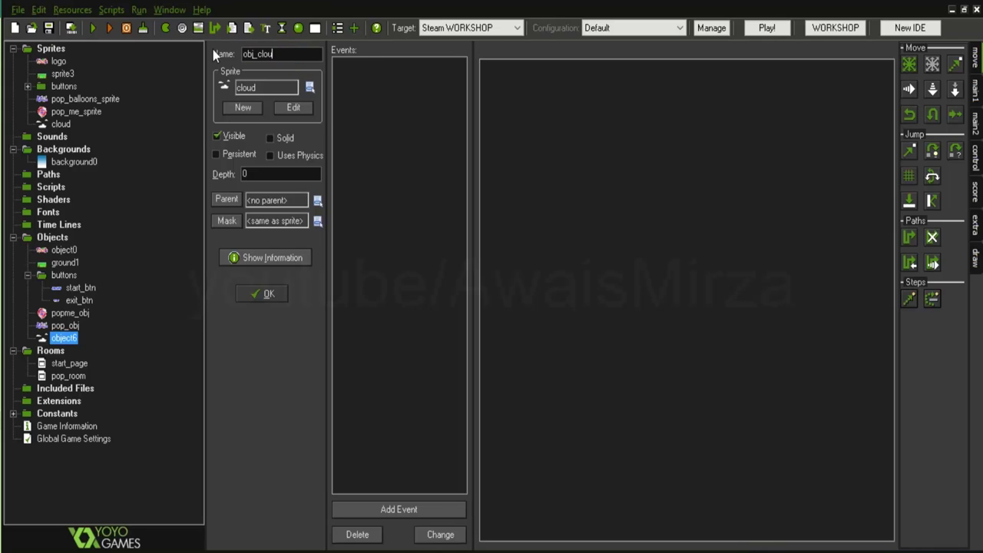
{"action": "left_click", "coordinate": [272, 292]}
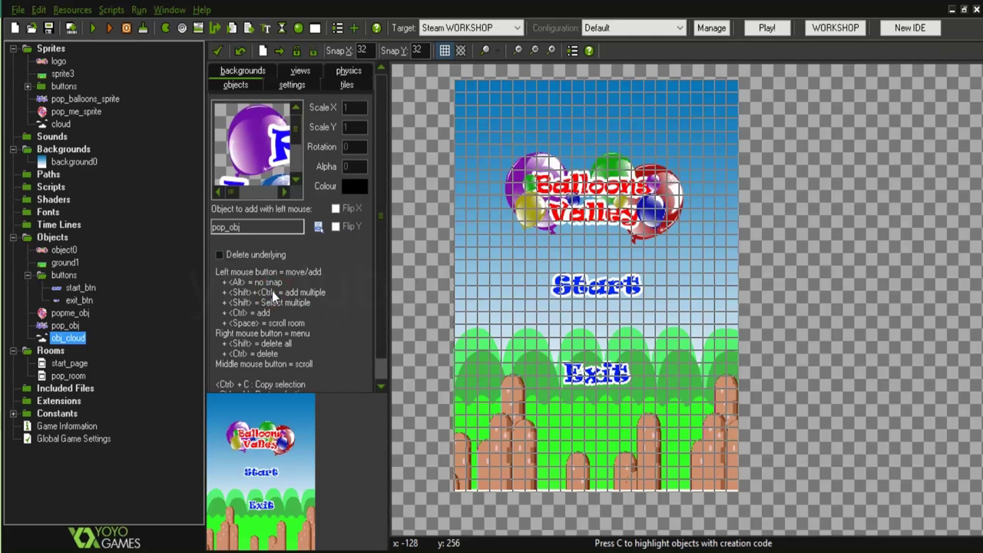
{"action": "left_click", "coordinate": [320, 230]}
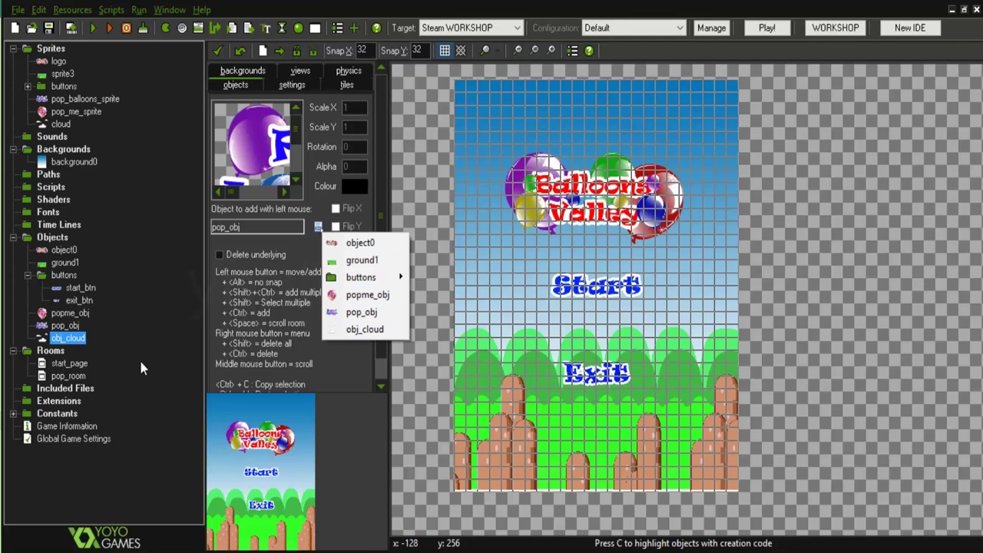
- Place two obj_cloud instances in the start_page sky, enlarging one behind the title
{"action": "left_click", "coordinate": [354, 329]}
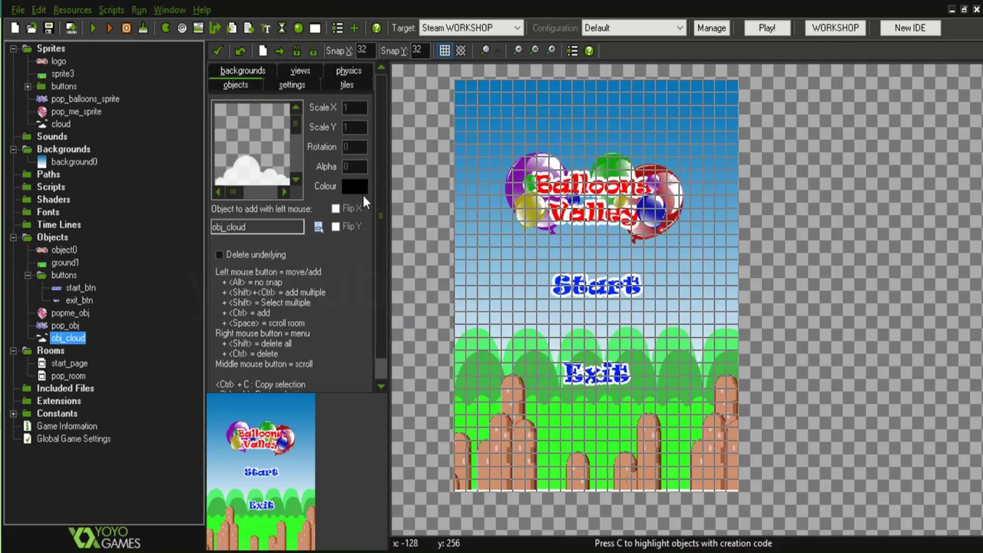
{"action": "left_click", "coordinate": [610, 117]}
{"action": "left_click", "coordinate": [538, 131]}
{"action": "mouse_move", "coordinate": [577, 162]}
{"action": "left_mouse_down"}
{"action": "mouse_move", "coordinate": [562, 211]}
{"action": "mouse_move", "coordinate": [581, 232]}
{"action": "mouse_move", "coordinate": [563, 160]}
{"action": "left_mouse_up"}
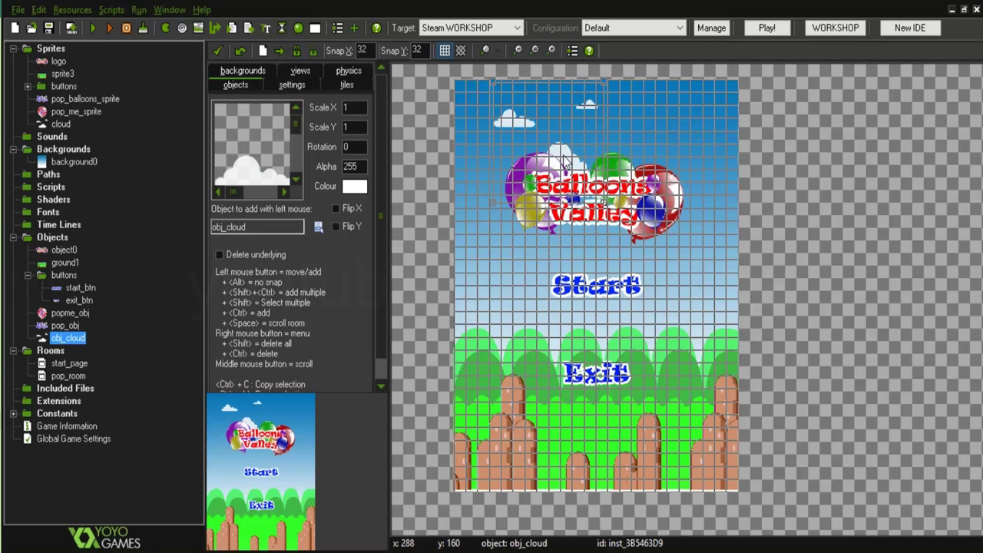
{"action": "left_click_drag", "start_coordinate": [606, 209], "coordinate": [641, 251]}
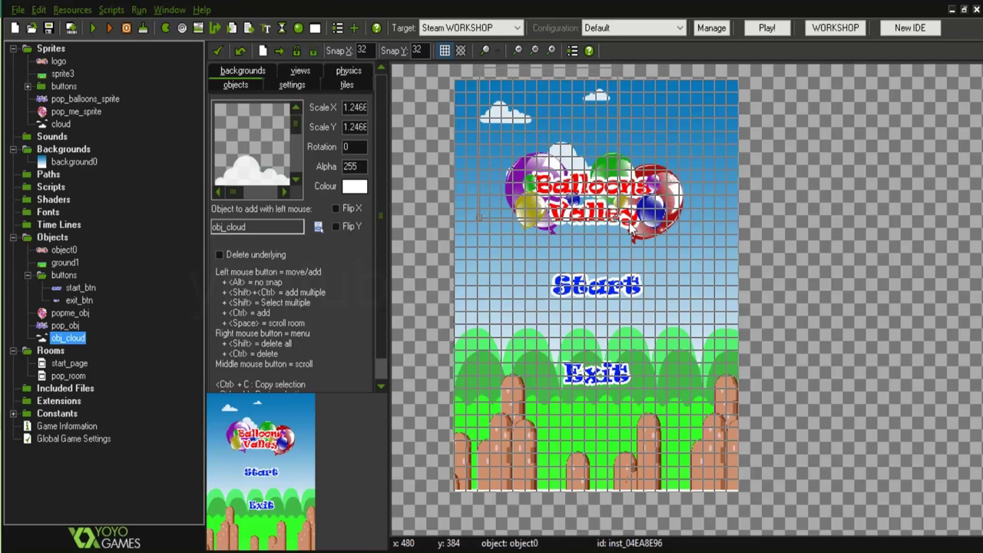
{"action": "left_click_drag", "start_coordinate": [581, 152], "coordinate": [594, 185]}
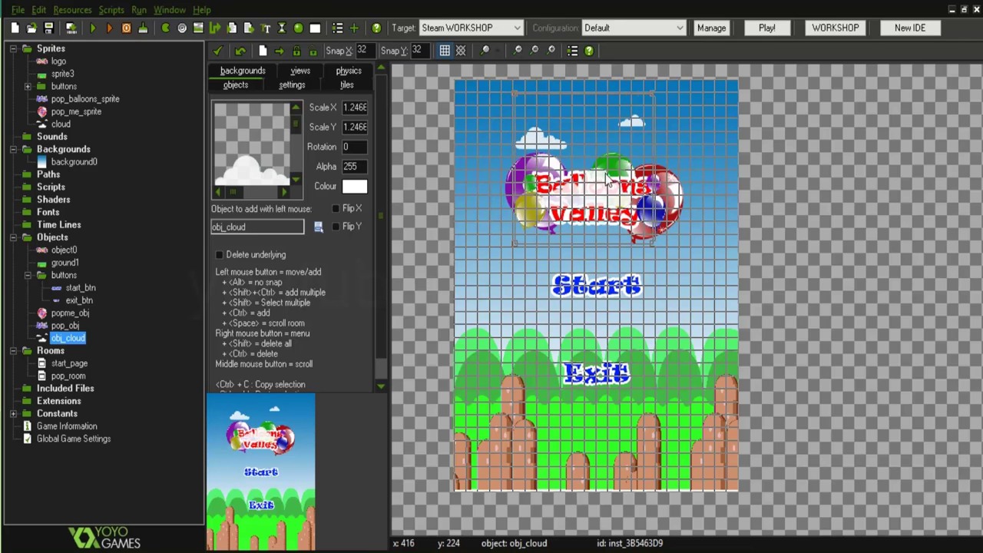
{"action": "left_click_drag", "start_coordinate": [601, 188], "coordinate": [619, 222]}
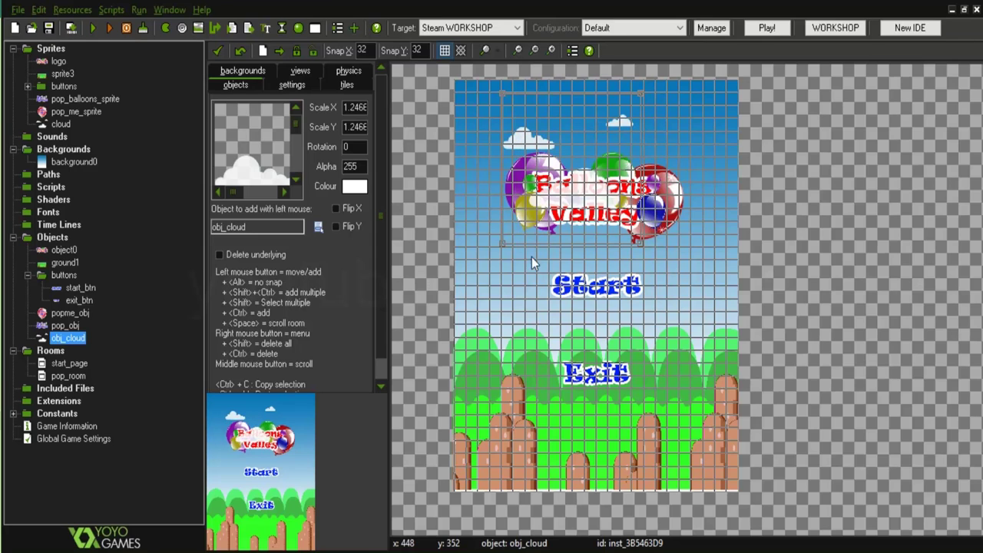
{"action": "left_click", "coordinate": [219, 52]}
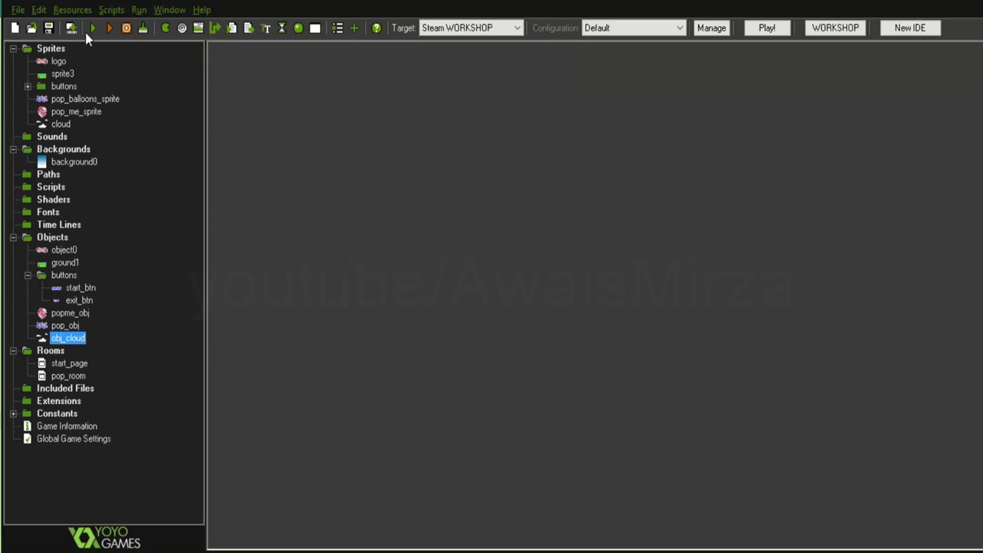
- Test-run the game to see the clouds, then reopen start_page in a maximised editor
{"action": "left_click", "coordinate": [92, 28]}
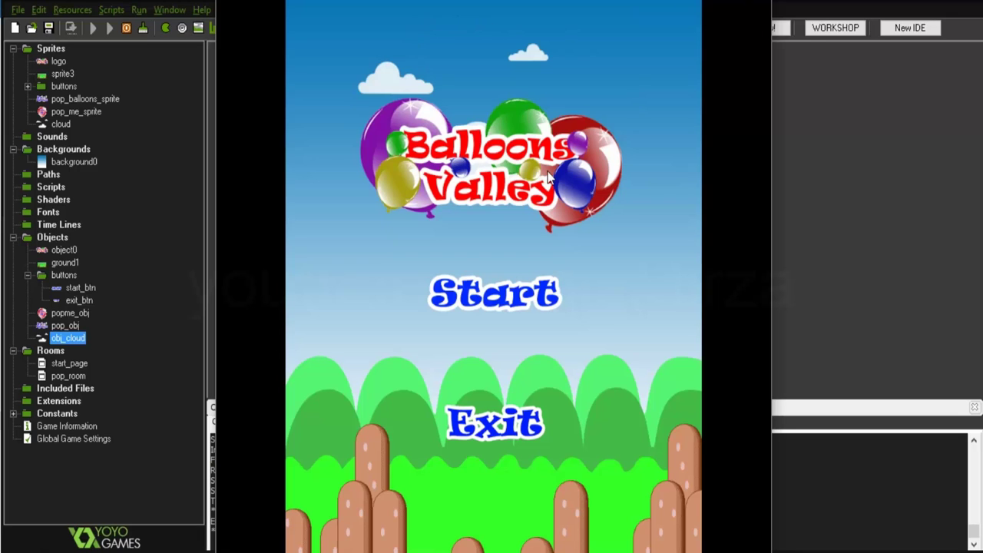
{"action": "key", "text": "Escape"}
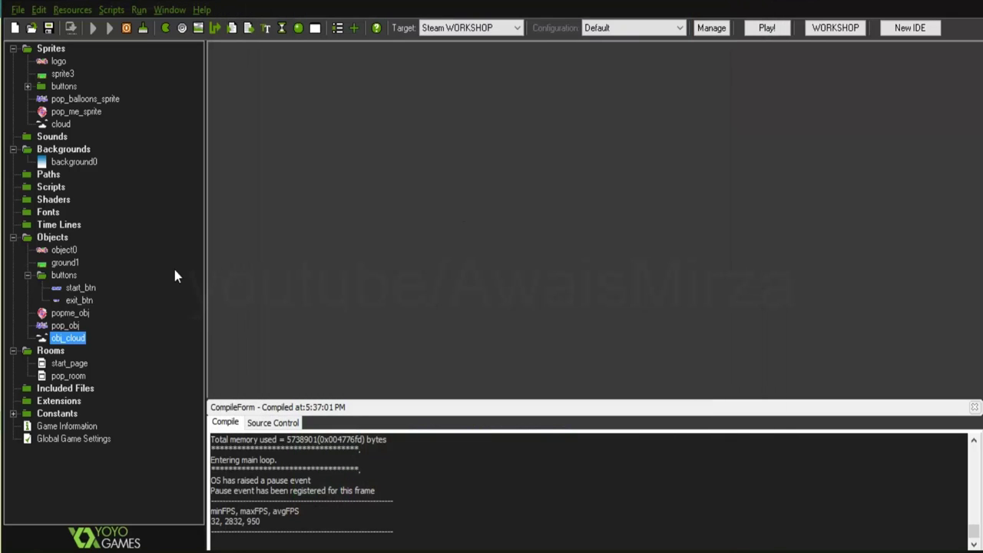
{"action": "double_click", "coordinate": [69, 364]}
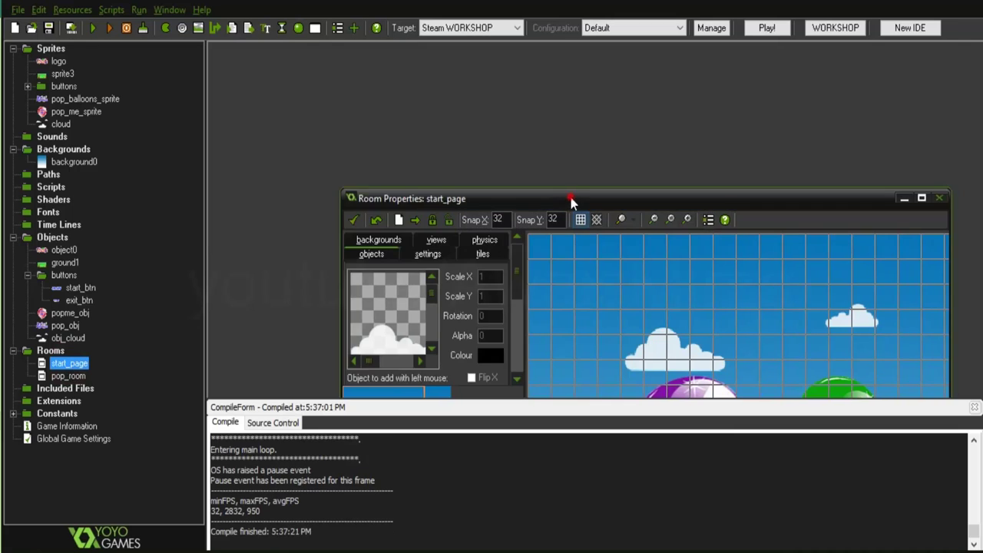
{"action": "left_click_drag", "start_coordinate": [584, 195], "coordinate": [506, 74]}
{"action": "left_click", "coordinate": [974, 407]}
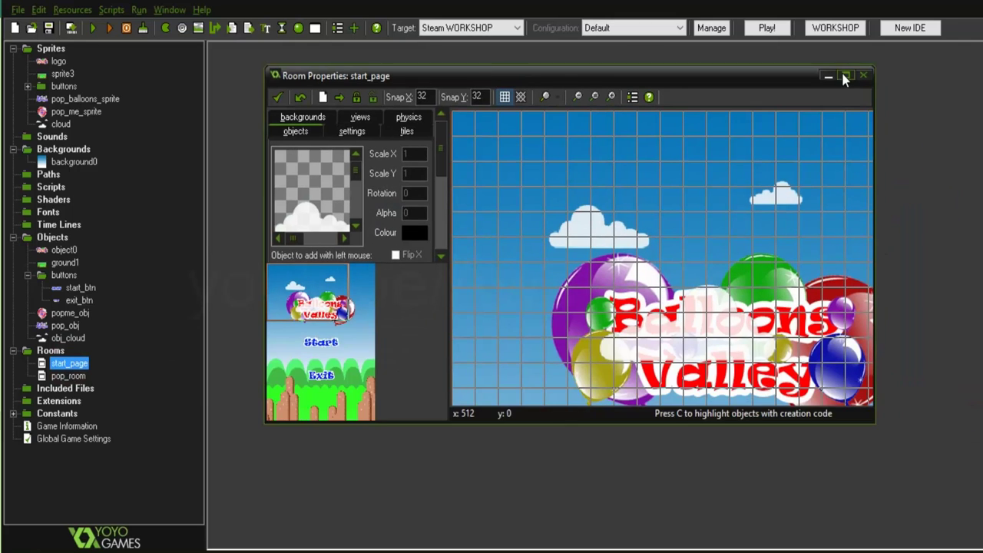
{"action": "left_click", "coordinate": [845, 75]}
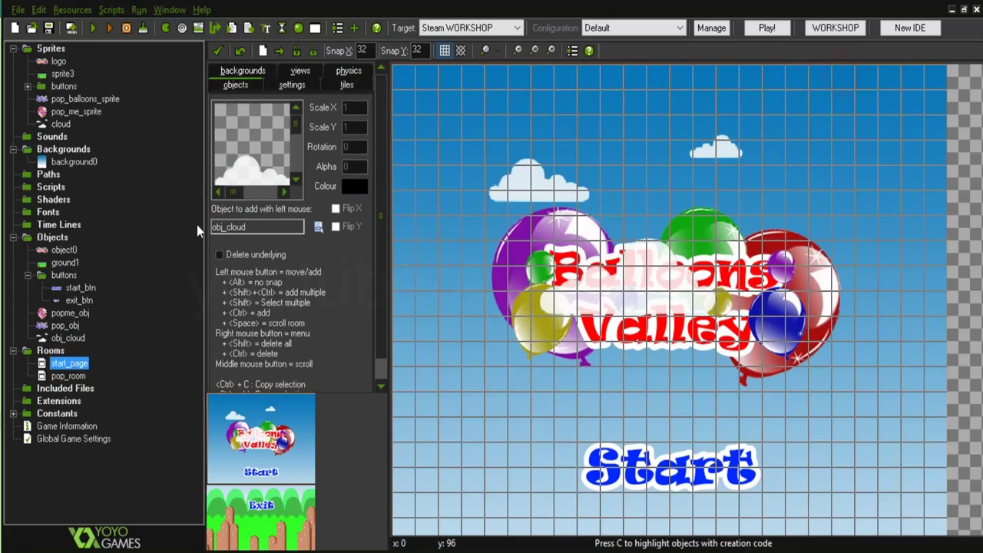
- Add a Create event to obj_cloud containing an Execute Code action
{"action": "double_click", "coordinate": [68, 339]}
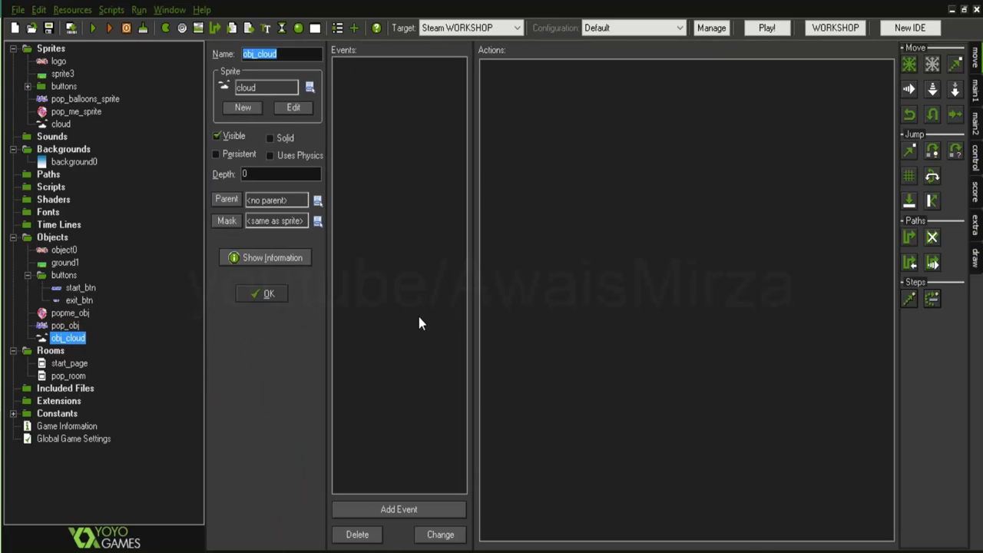
{"action": "left_click", "coordinate": [405, 511]}
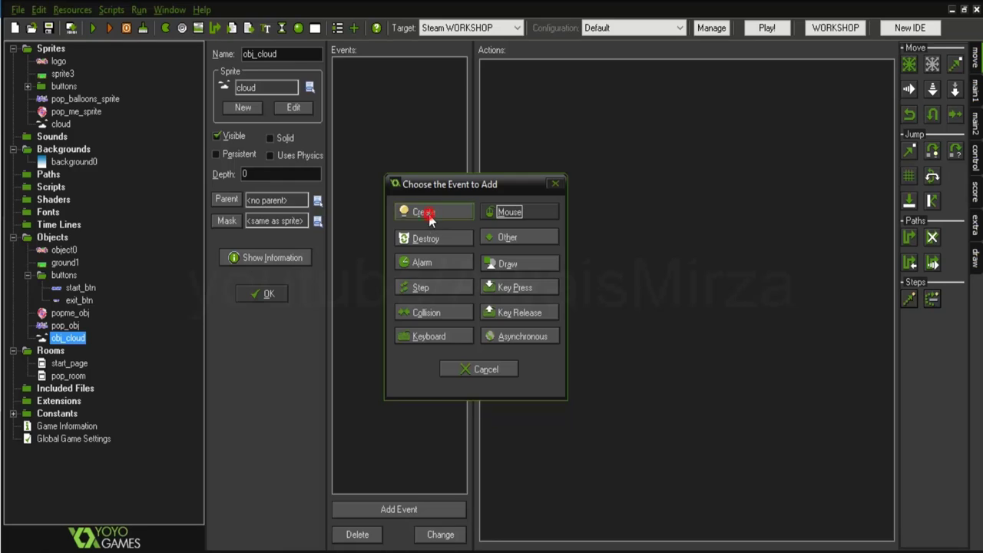
{"action": "left_click", "coordinate": [431, 213]}
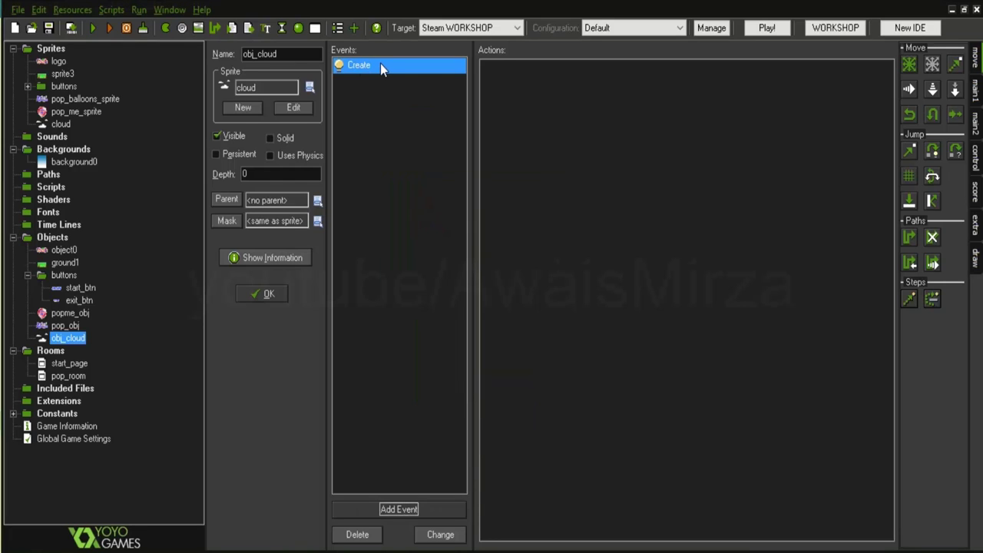
{"action": "left_click", "coordinate": [975, 164]}
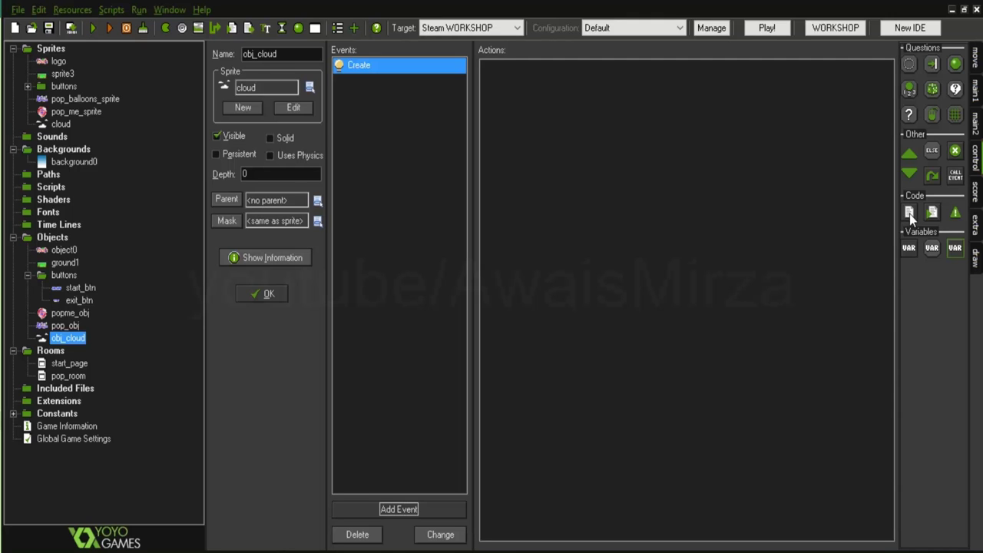
{"action": "left_click_drag", "start_coordinate": [909, 214], "coordinate": [587, 183]}
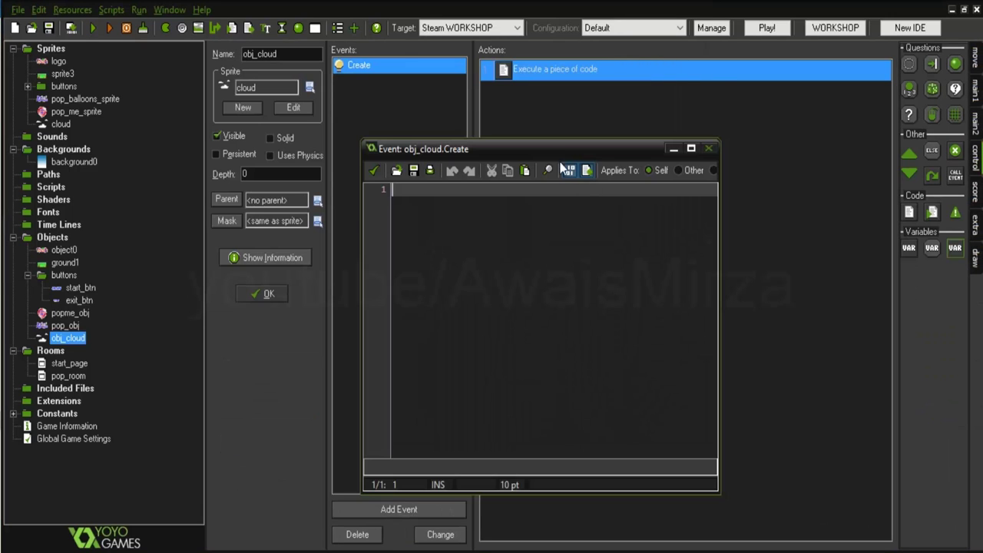
- Write hspeed = -2; in obj_cloud's Create event code and confirm the editor
{"action": "left_click_drag", "start_coordinate": [577, 147], "coordinate": [685, 164]}
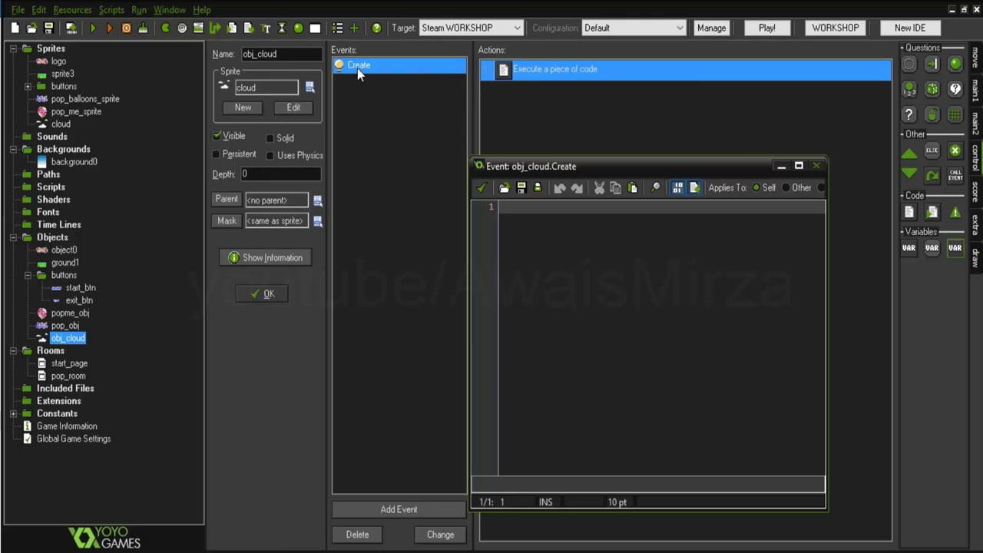
{"action": "left_click", "coordinate": [552, 209]}
{"action": "type", "text": "hsp"}
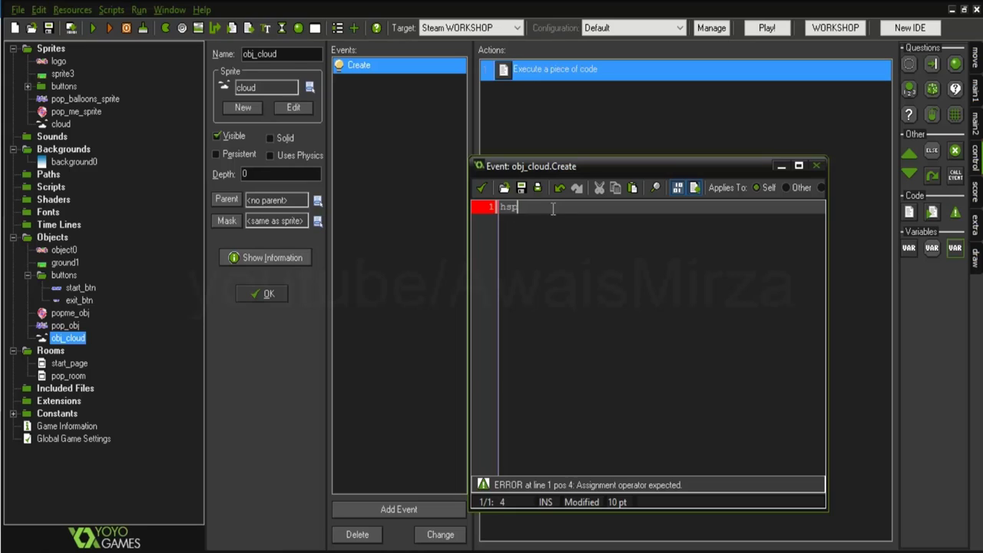
{"action": "type", "text": "eed"}
{"action": "left_click", "coordinate": [554, 209]}
{"action": "type", "text": "= "}
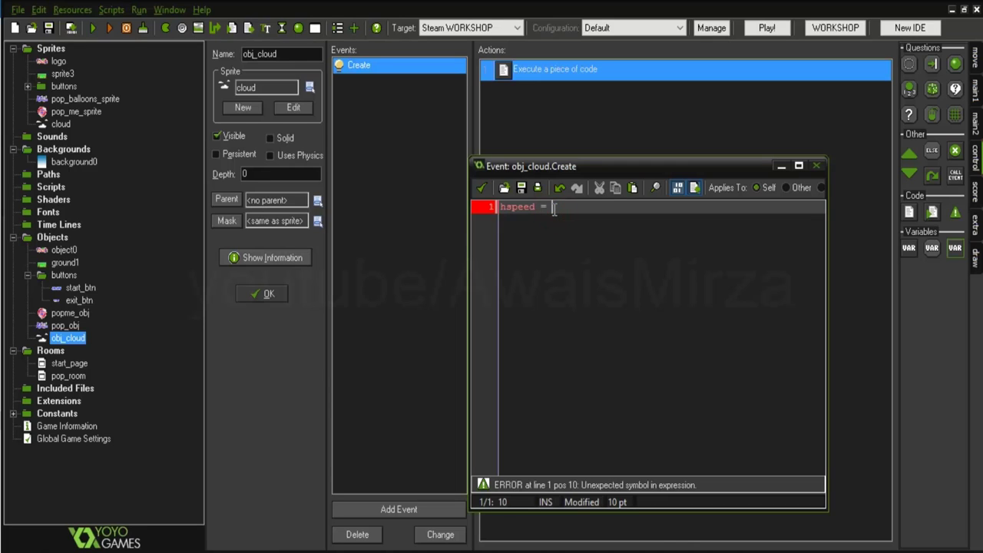
{"action": "type", "text": "-2;"}
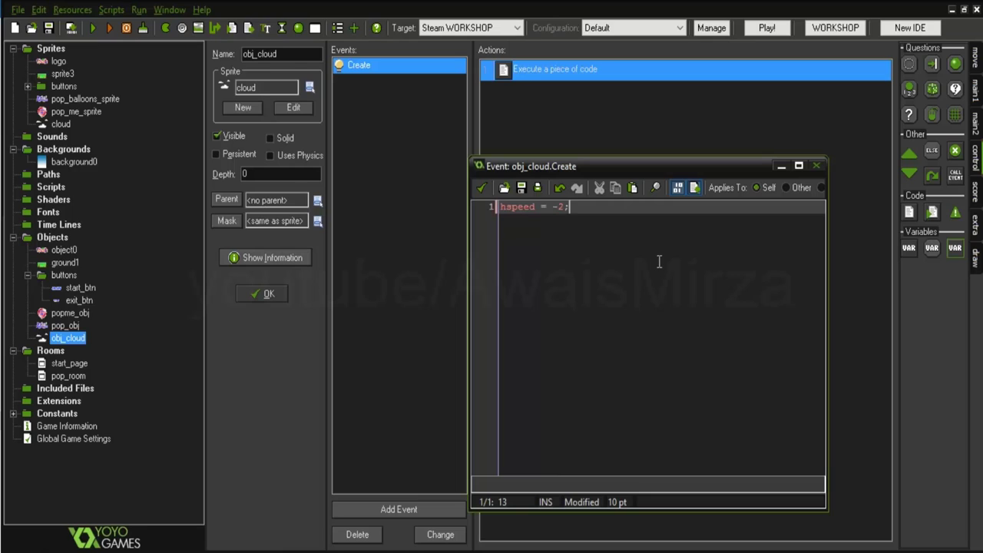
{"action": "left_click_drag", "start_coordinate": [552, 207], "coordinate": [564, 207]}
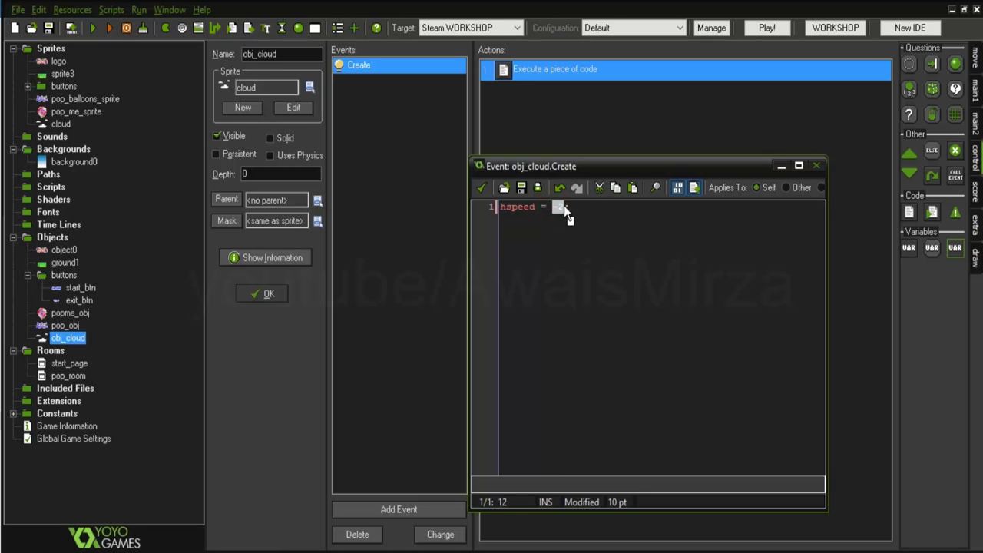
{"action": "left_click", "coordinate": [580, 207]}
{"action": "type", "text": ";"}
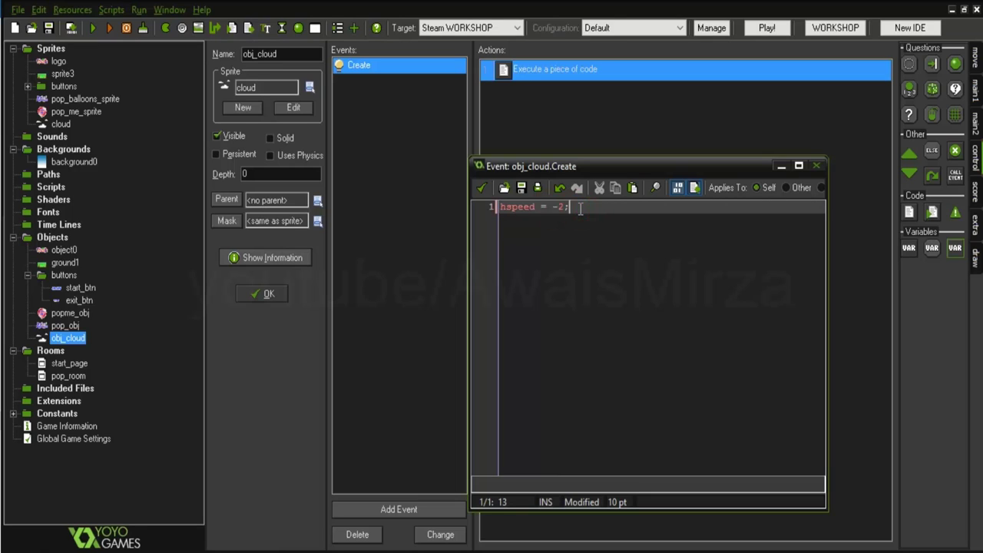
{"action": "left_click_drag", "start_coordinate": [551, 208], "coordinate": [564, 207]}
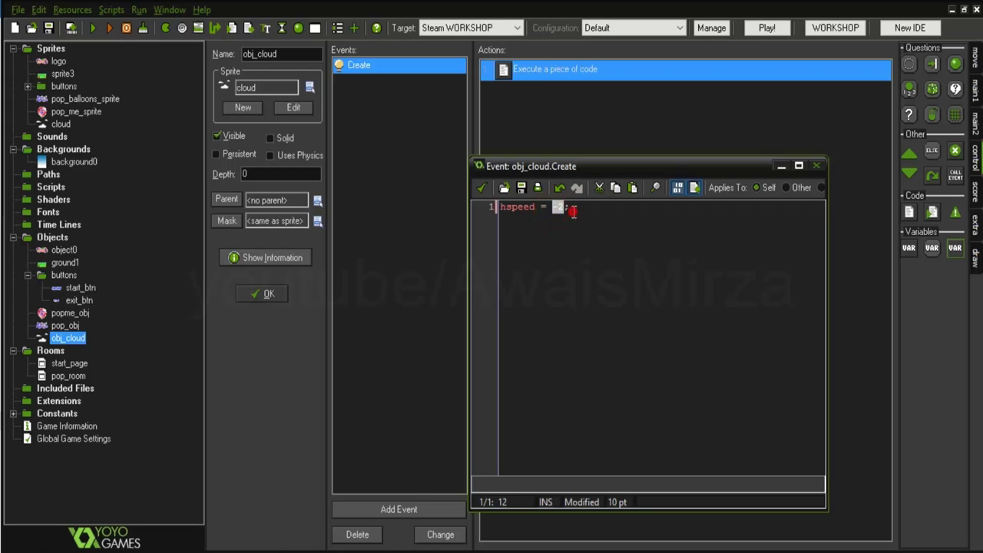
{"action": "left_click", "coordinate": [573, 211]}
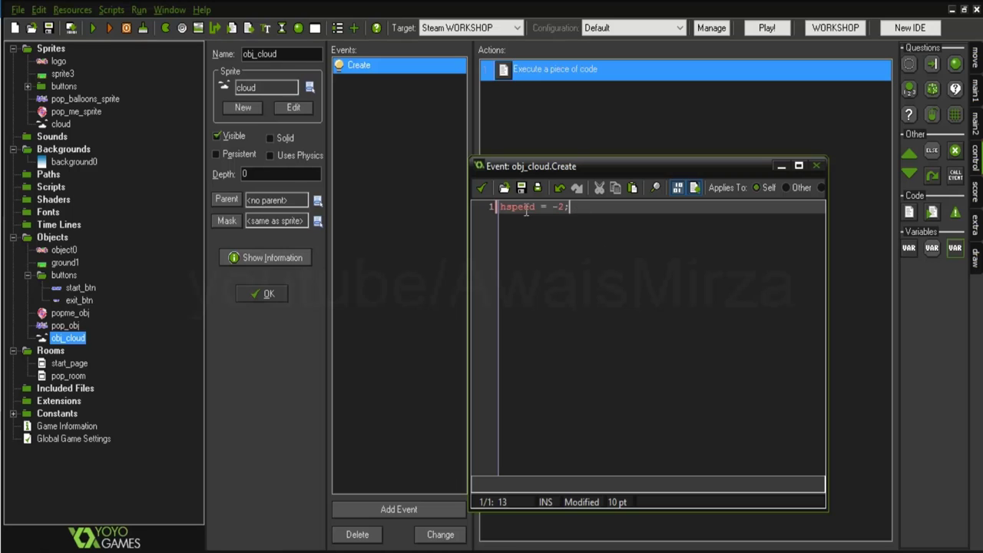
{"action": "left_click", "coordinate": [479, 191]}
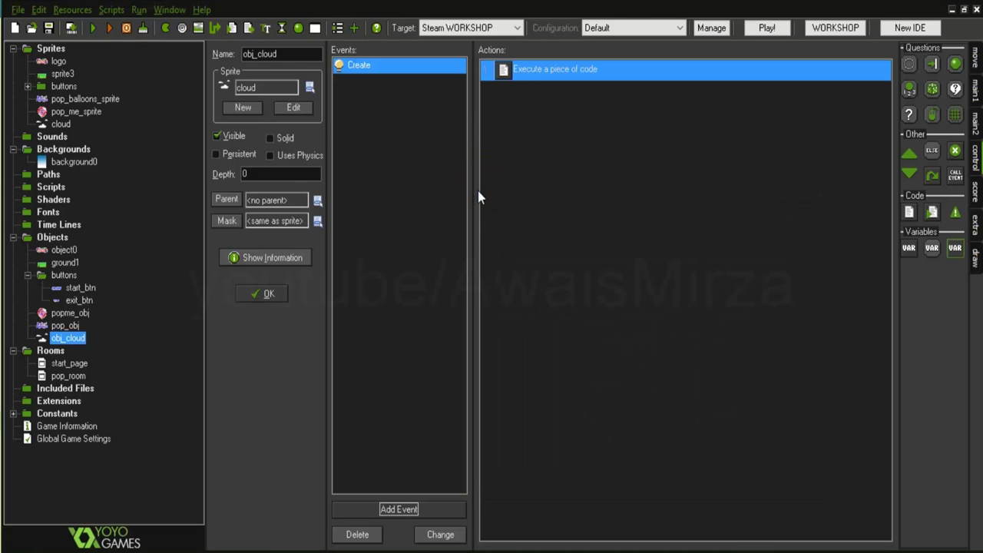
- Confirm obj_cloud, save the project, and test-run the game to watch the clouds drift left
{"action": "left_click", "coordinate": [258, 297]}
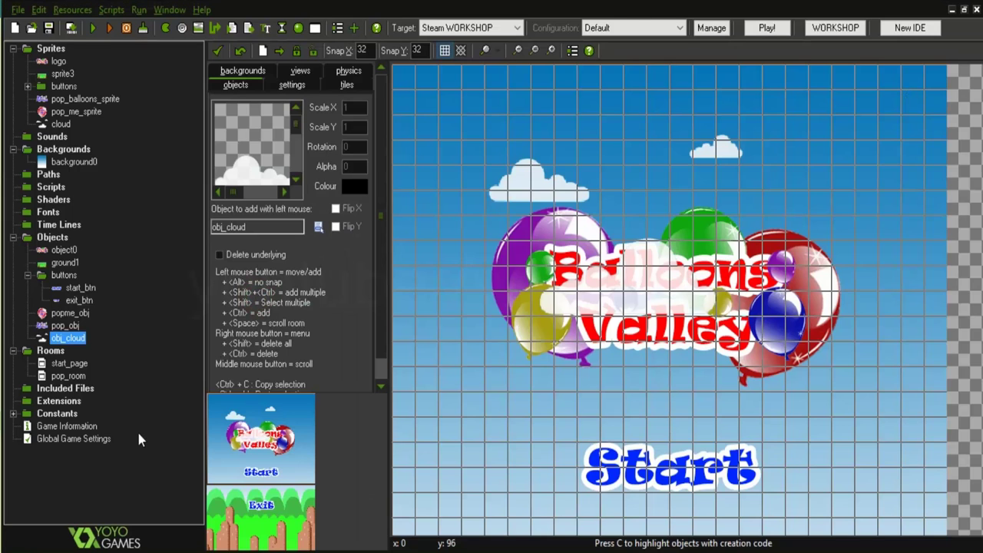
{"action": "key", "text": "ctrl+s"}
{"action": "left_click", "coordinate": [93, 29]}
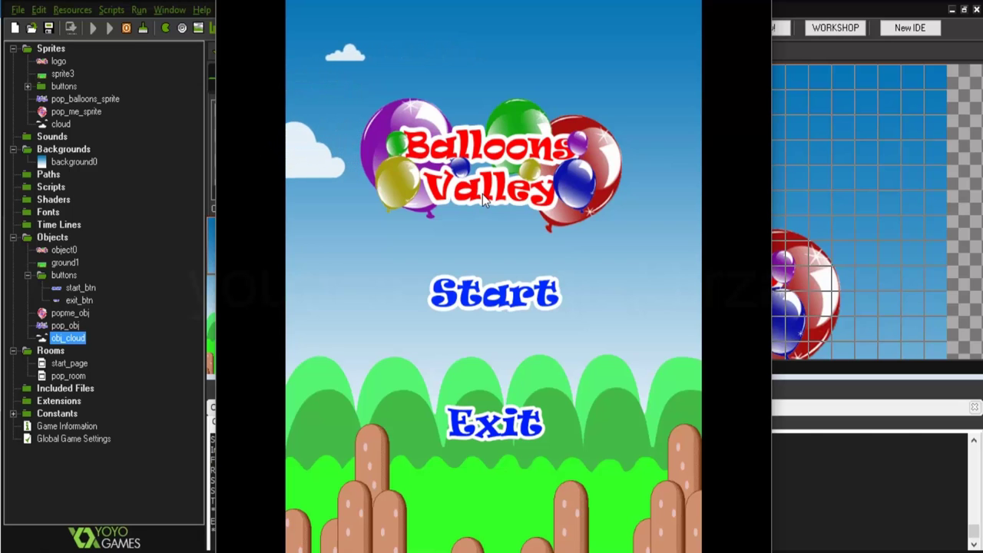
{"action": "key", "text": "Escape"}
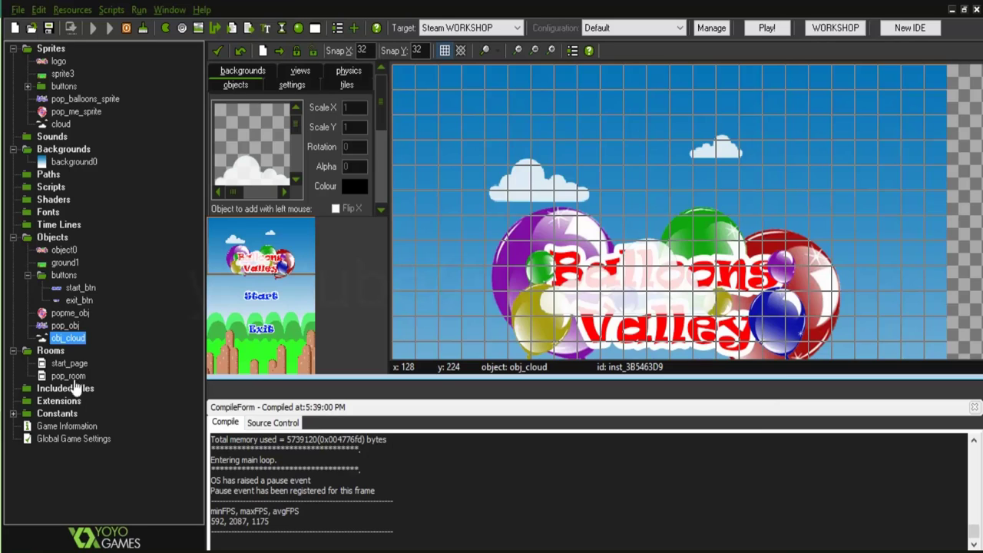
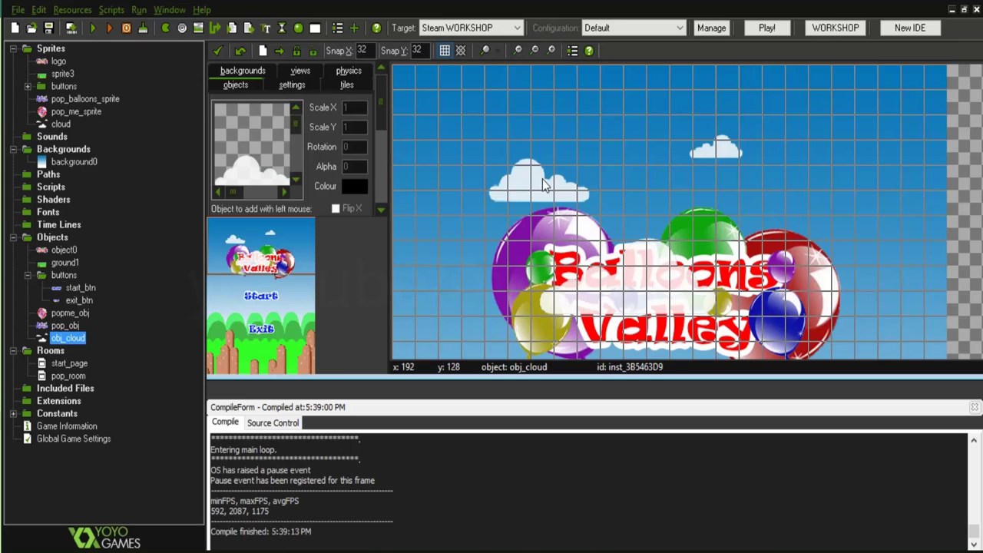
- Open the properties of obj_cloud from the cloud instance in the title room
{"action": "double_click", "coordinate": [67, 339]}
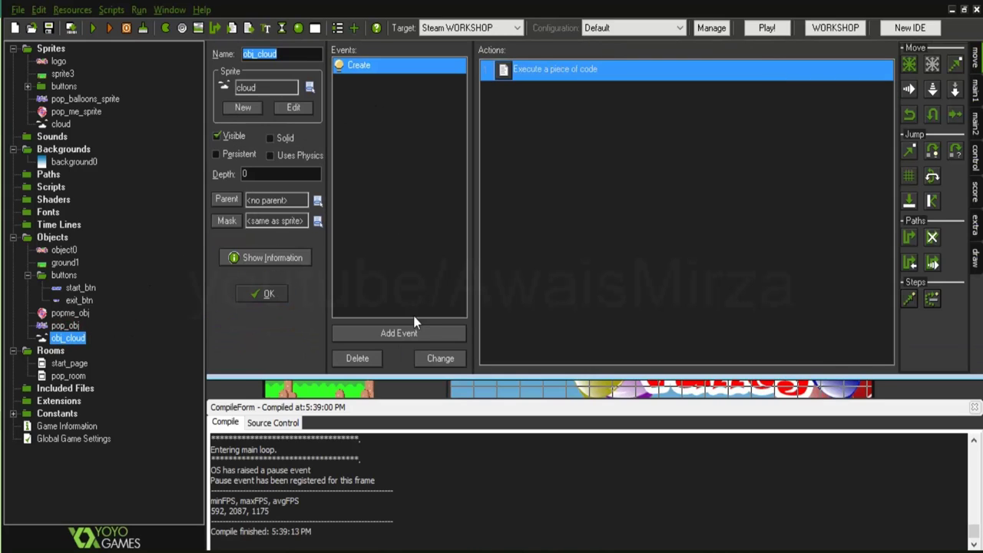
- Add a regular Step event to obj_cloud next to its Create event
{"action": "left_click", "coordinate": [405, 336]}
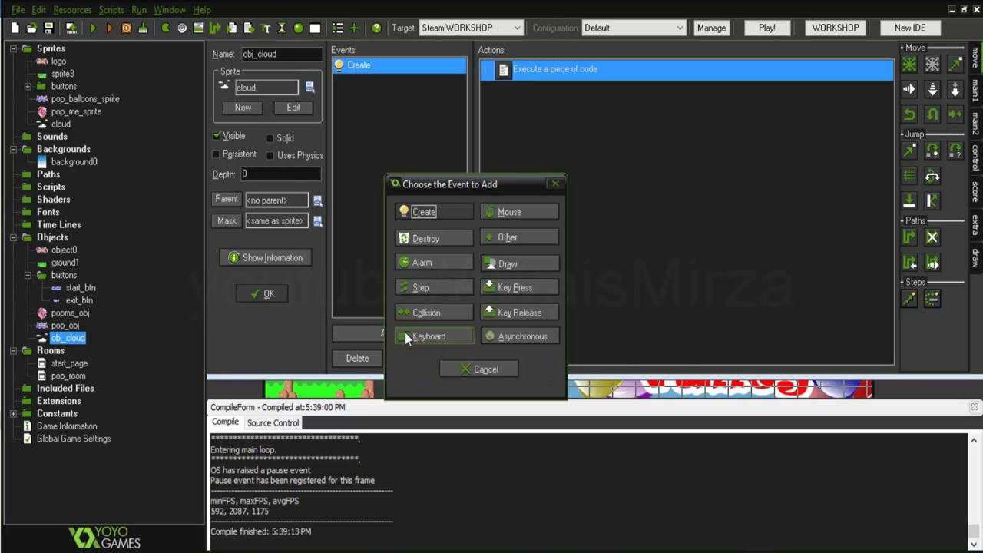
{"action": "left_click", "coordinate": [426, 297]}
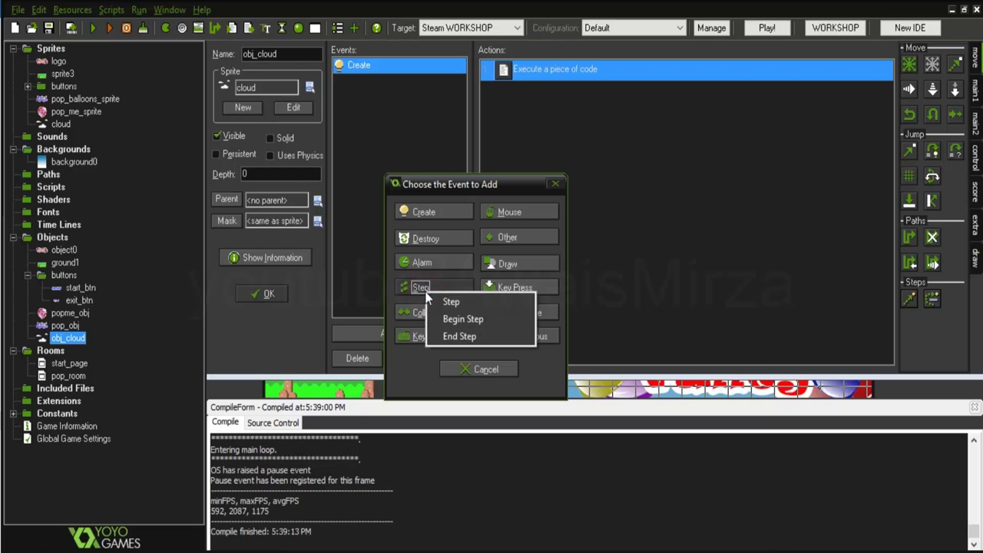
{"action": "left_click", "coordinate": [464, 304]}
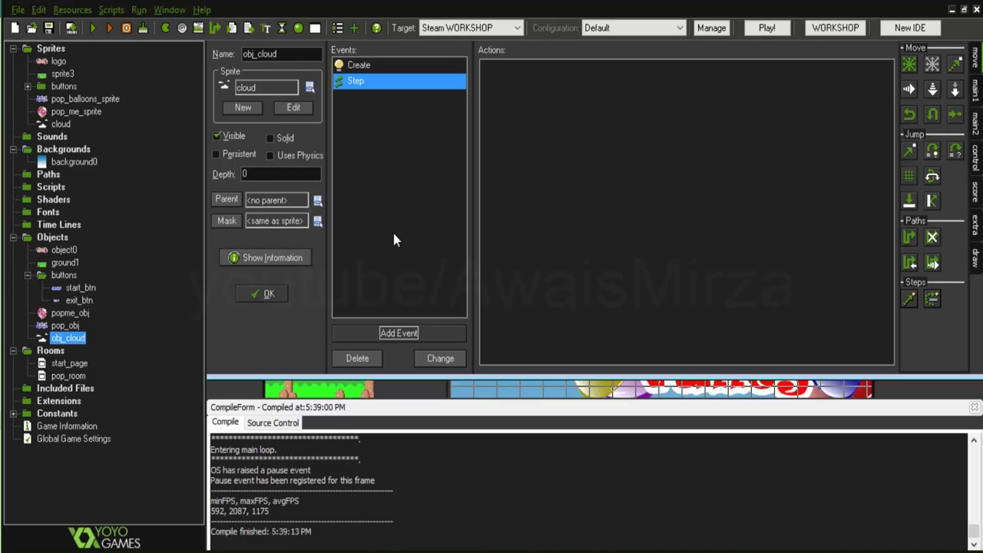
- Put an Execute Code action in the Step event and start the script with 'if(x'
{"action": "left_click", "coordinate": [976, 158]}
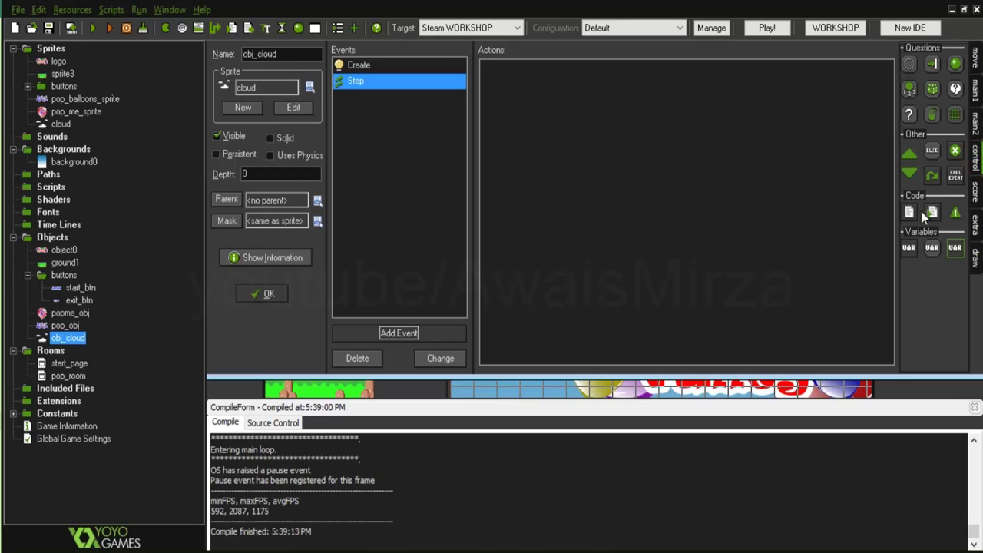
{"action": "left_click_drag", "start_coordinate": [619, 236], "coordinate": [619, 234]}
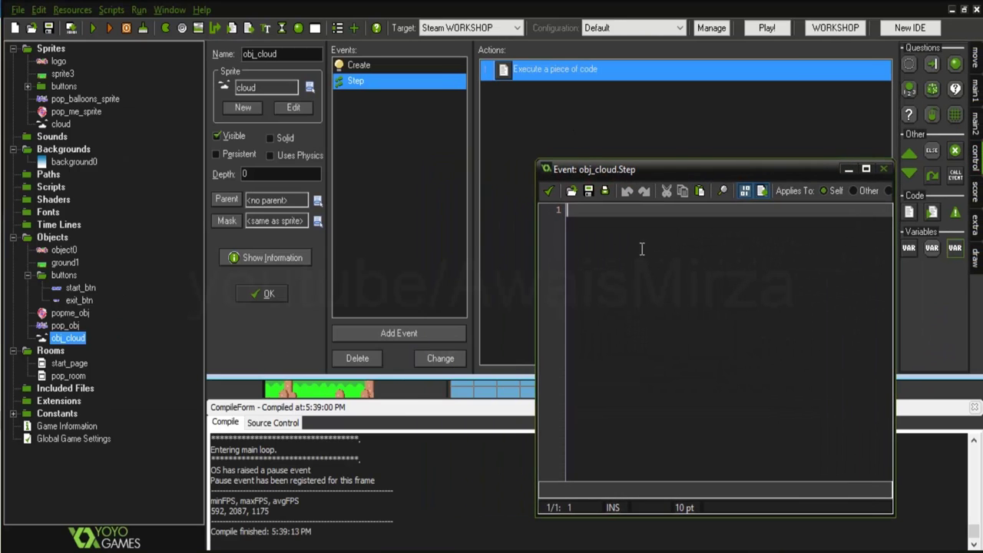
{"action": "left_click", "coordinate": [639, 213]}
{"action": "type", "text": "if("}
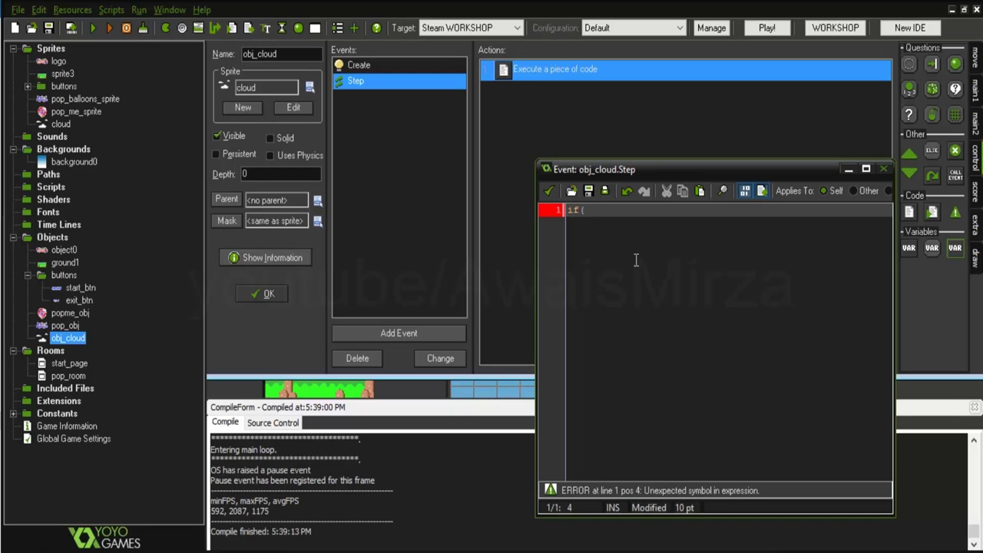
{"action": "type", "text": "x < -300) {"}
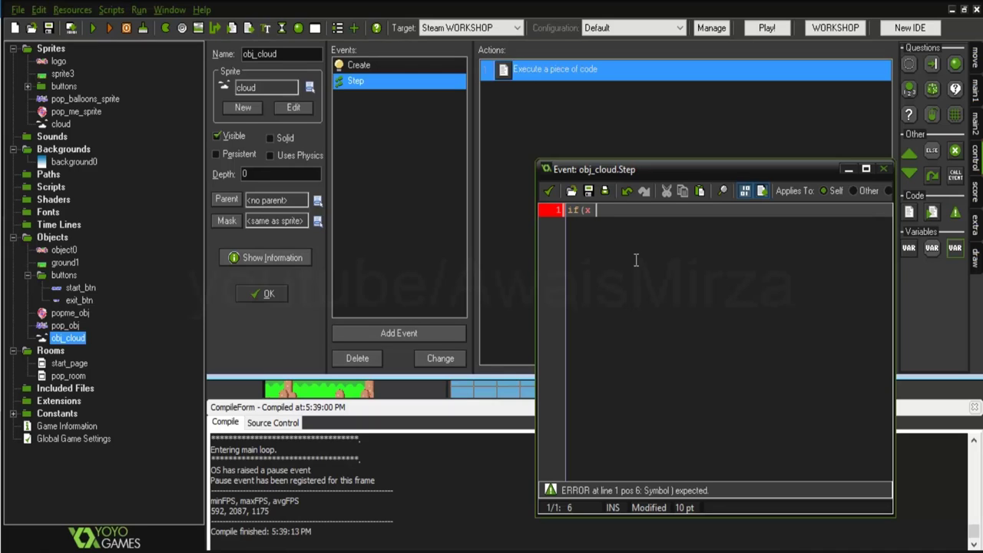
- Type the condition if(x < -300) { and indent a new line inside its block
{"action": "type", "text": "<"}
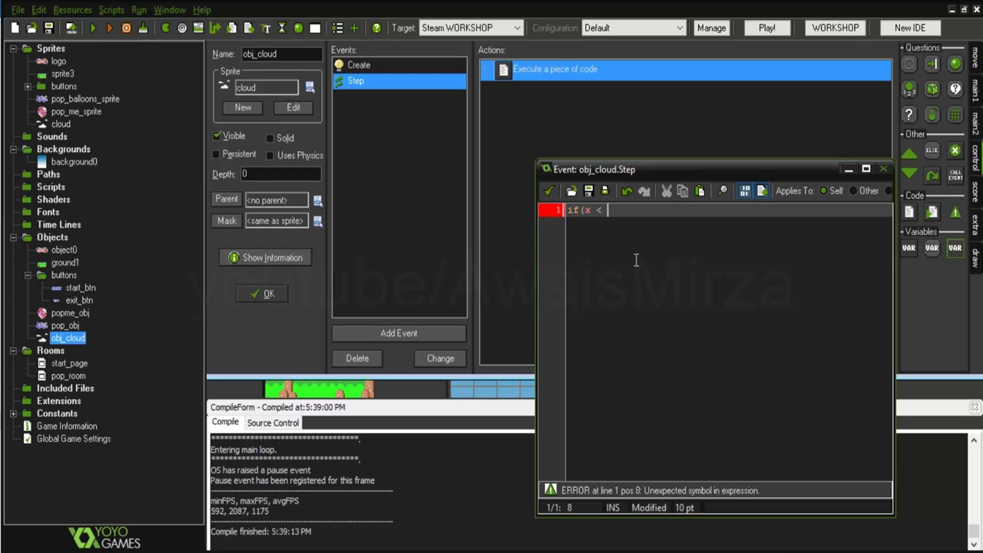
{"action": "type", "text": " -3"}
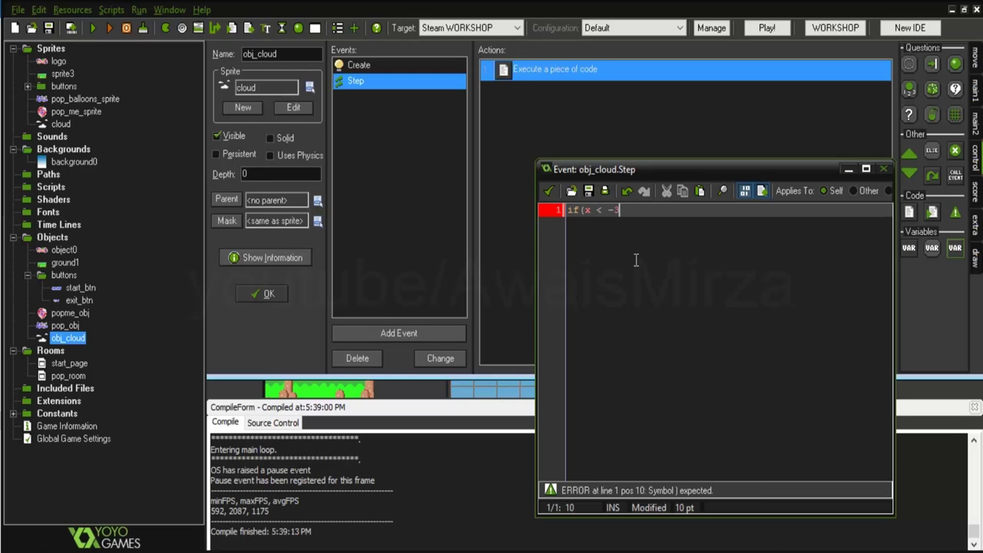
{"action": "type", "text": "00) "}
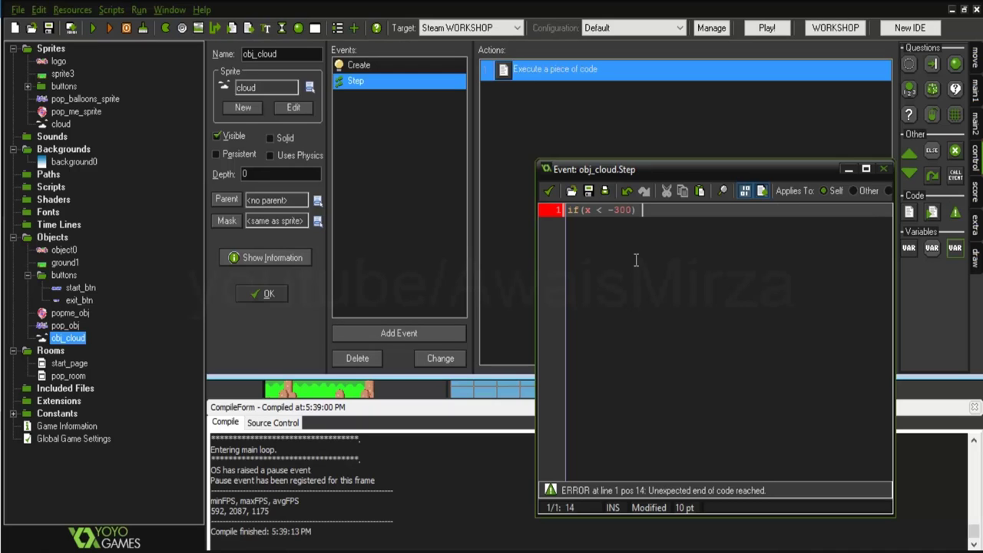
{"action": "type", "text": "{"}
{"action": "key", "text": "Return"}
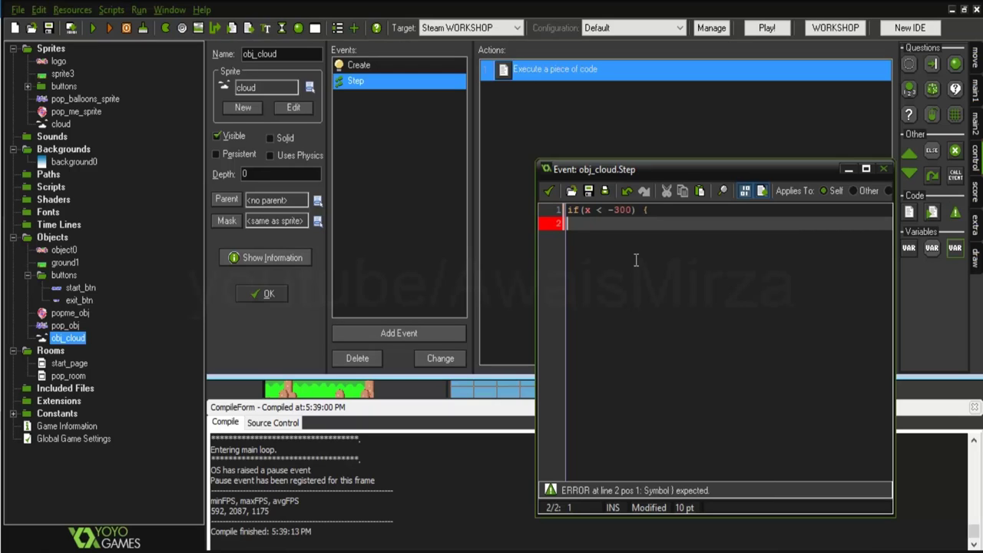
{"action": "key", "text": "Tab"}
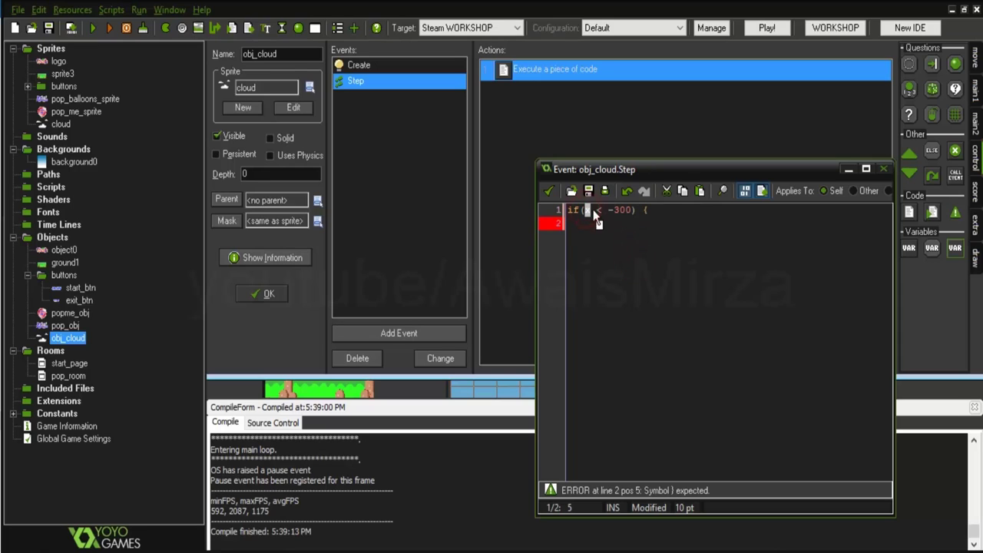
- Check the -300 threshold value in the condition
{"action": "left_click", "coordinate": [653, 239]}
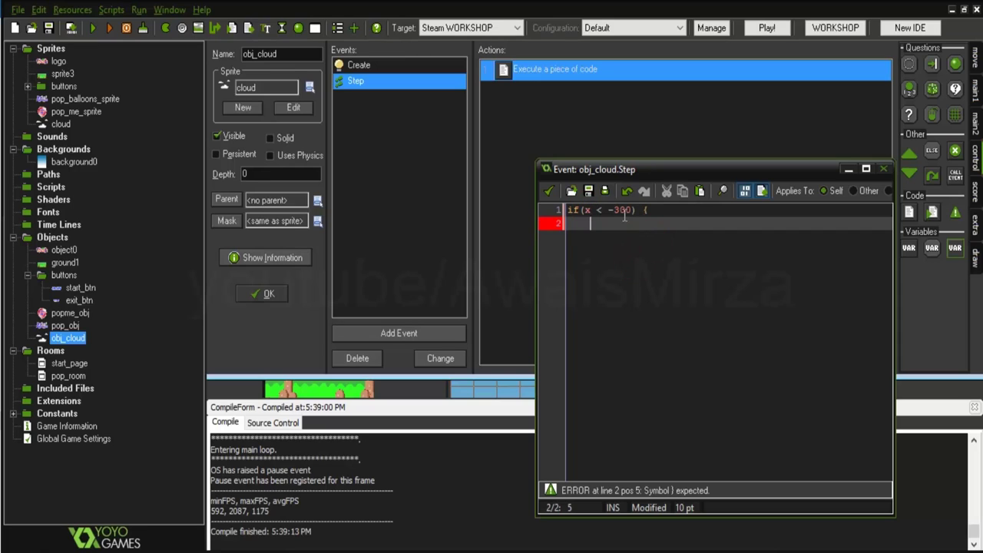
{"action": "left_click_drag", "start_coordinate": [609, 210], "coordinate": [636, 211]}
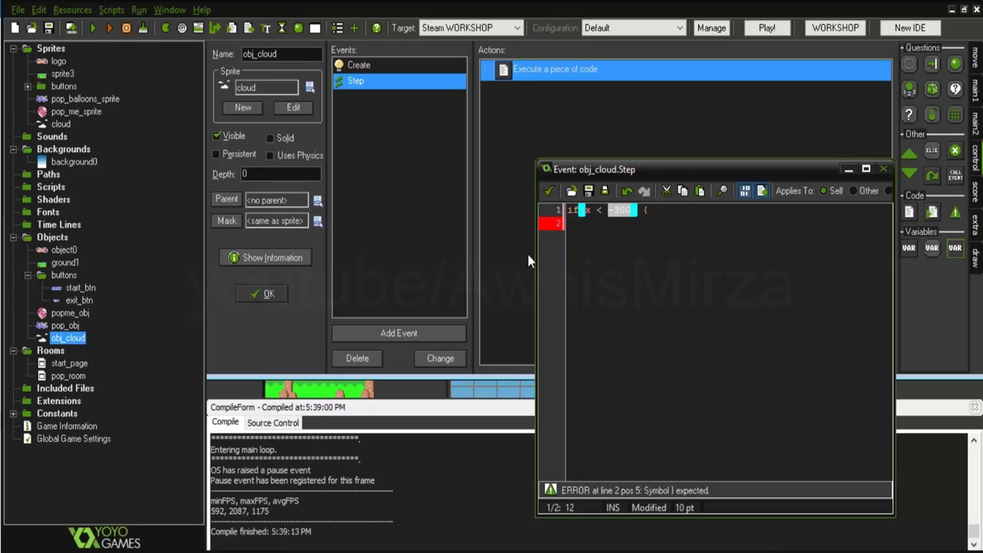
{"action": "left_click", "coordinate": [615, 222]}
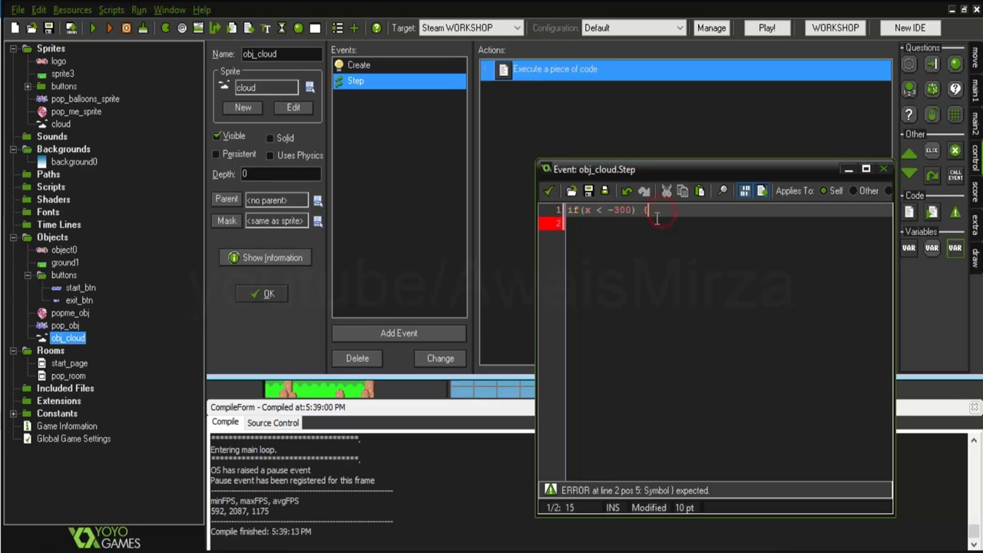
{"action": "left_click", "coordinate": [616, 212]}
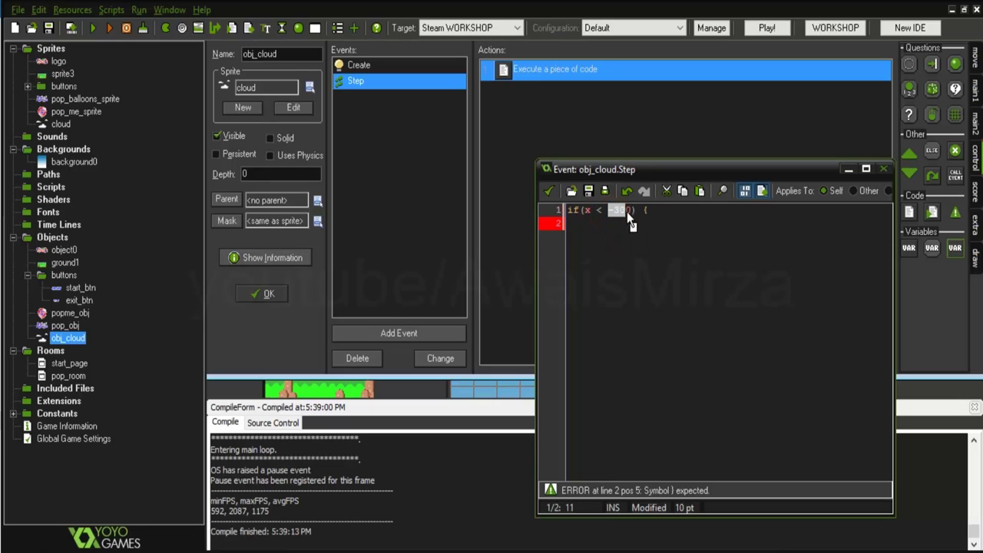
{"action": "left_click", "coordinate": [631, 213]}
{"action": "double_click", "coordinate": [625, 210]}
{"action": "left_click", "coordinate": [689, 212]}
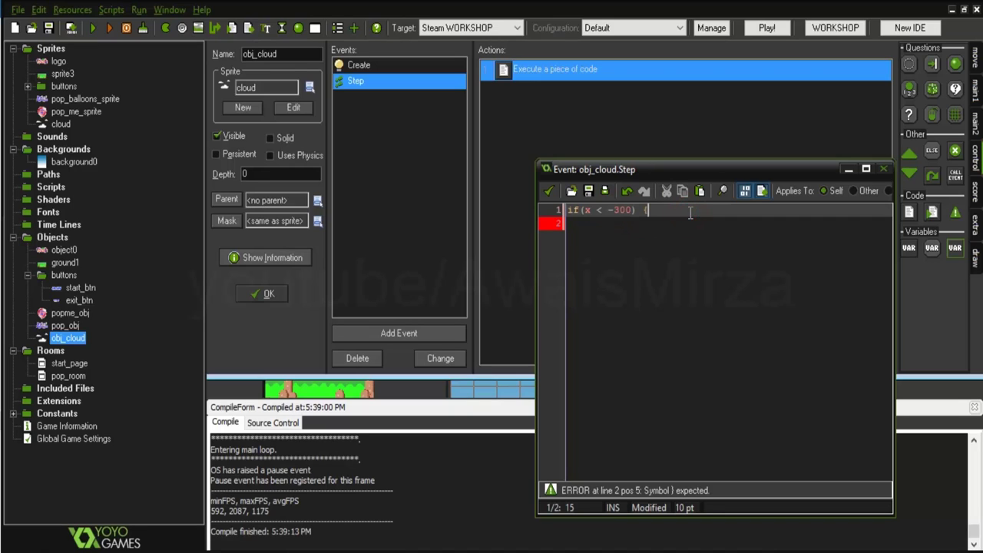
{"action": "left_click", "coordinate": [644, 229]}
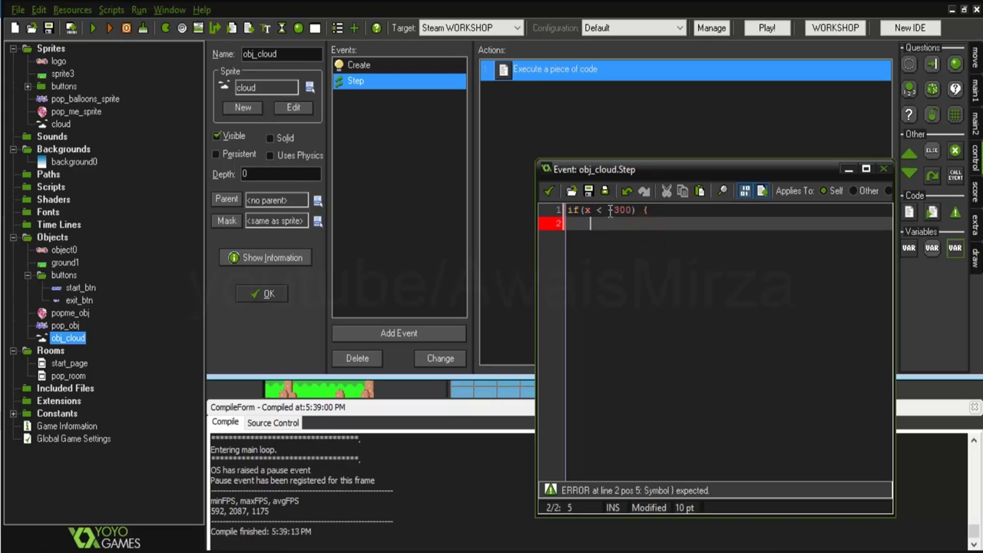
- Retype the minus sign of -300 and return to the indented block line
{"action": "left_click", "coordinate": [609, 210]}
{"action": "type", "text": "-"}
{"action": "left_click", "coordinate": [649, 214]}
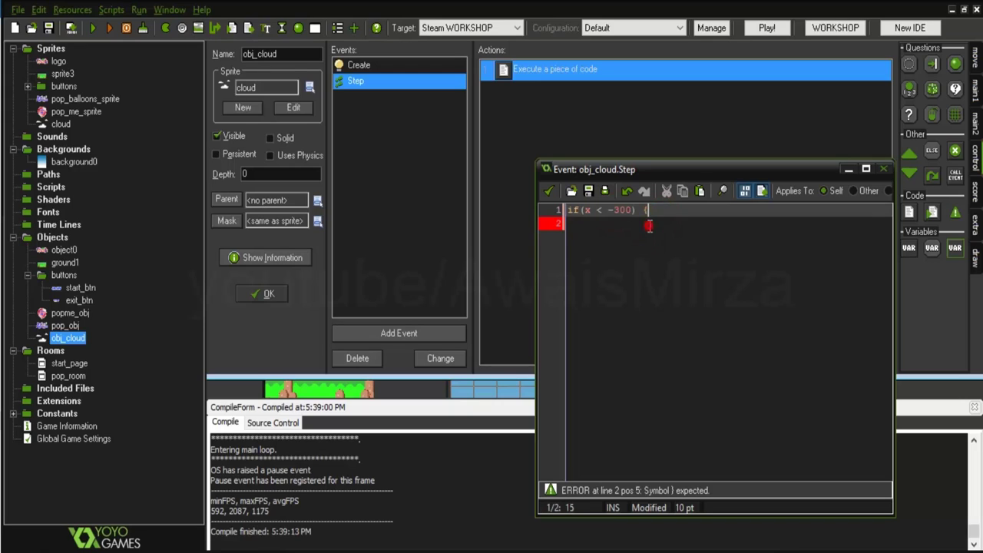
{"action": "left_click", "coordinate": [650, 225]}
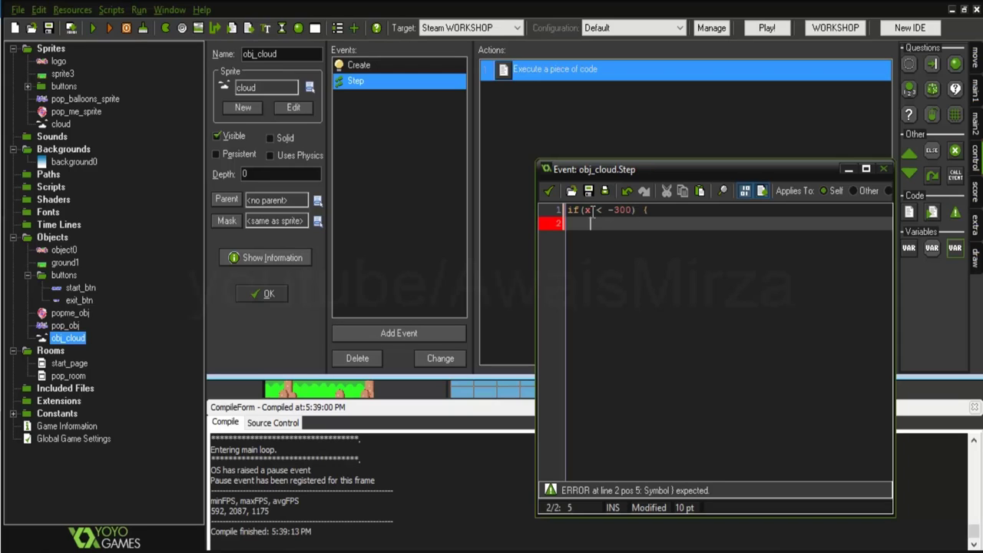
{"action": "left_click", "coordinate": [623, 210]}
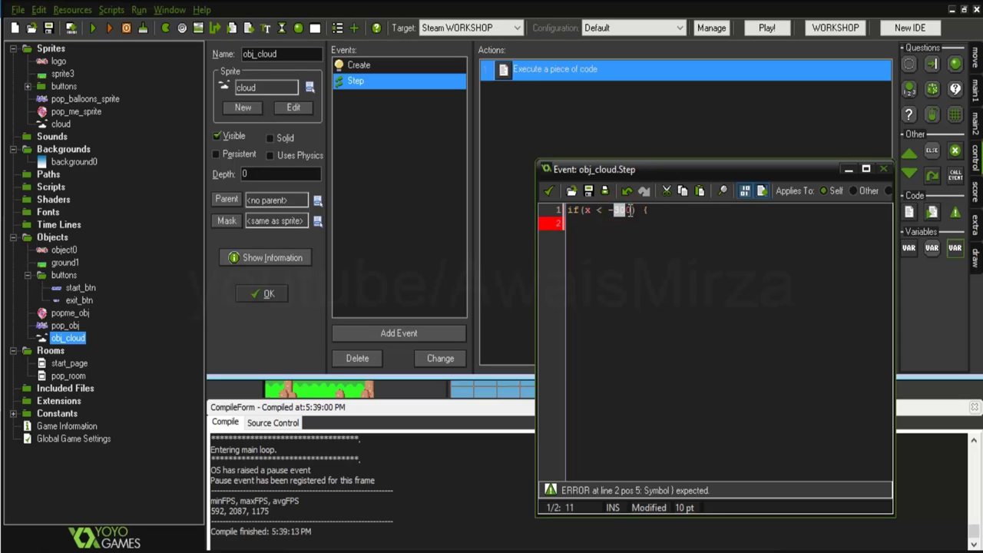
{"action": "left_click", "coordinate": [632, 225]}
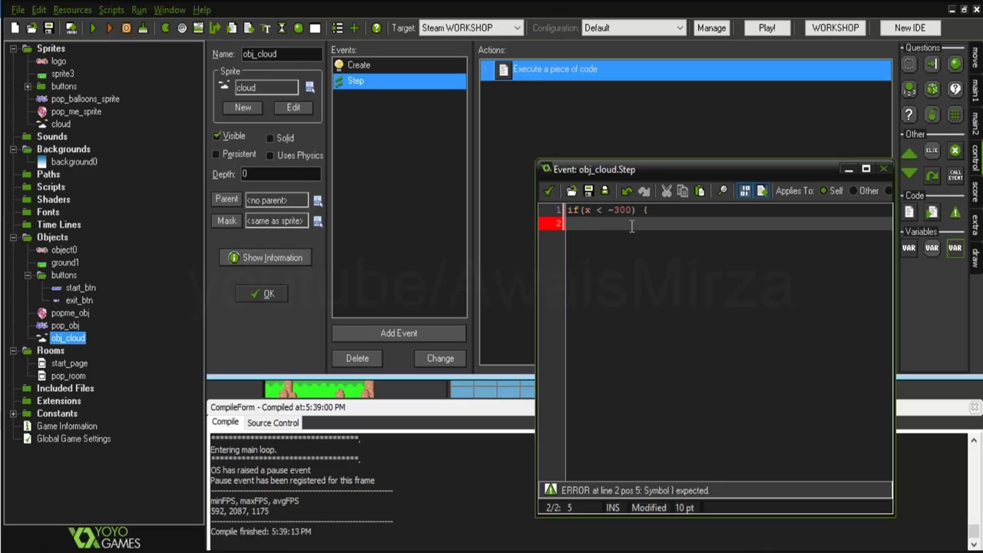
- Add instance_destroy(); inside the block and close it with an unindented }
{"action": "type", "text": "in"}
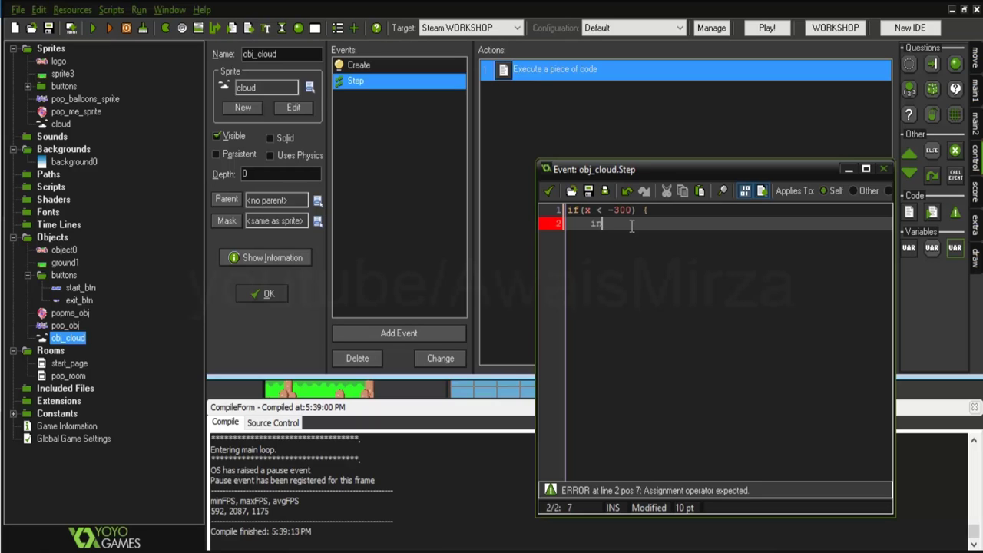
{"action": "type", "text": "stance_"}
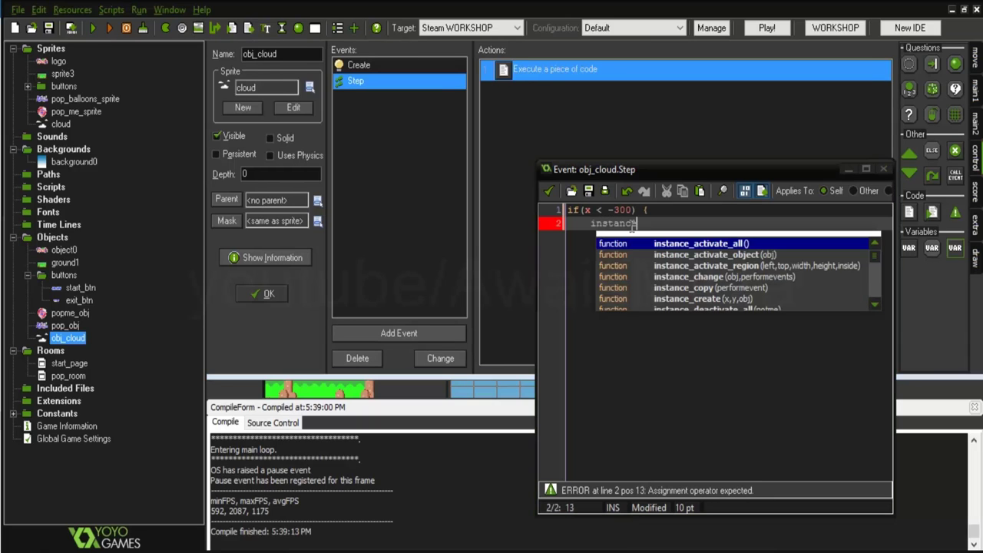
{"action": "type", "text": "de"}
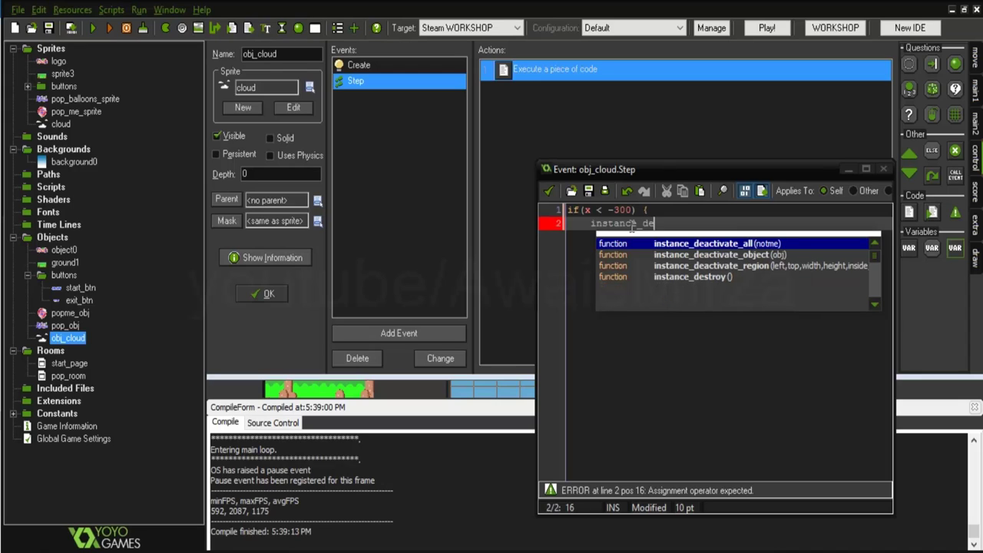
{"action": "key", "text": "Down"}
{"action": "key", "text": "Down"}
{"action": "key", "text": "Down"}
{"action": "key", "text": "Return"}
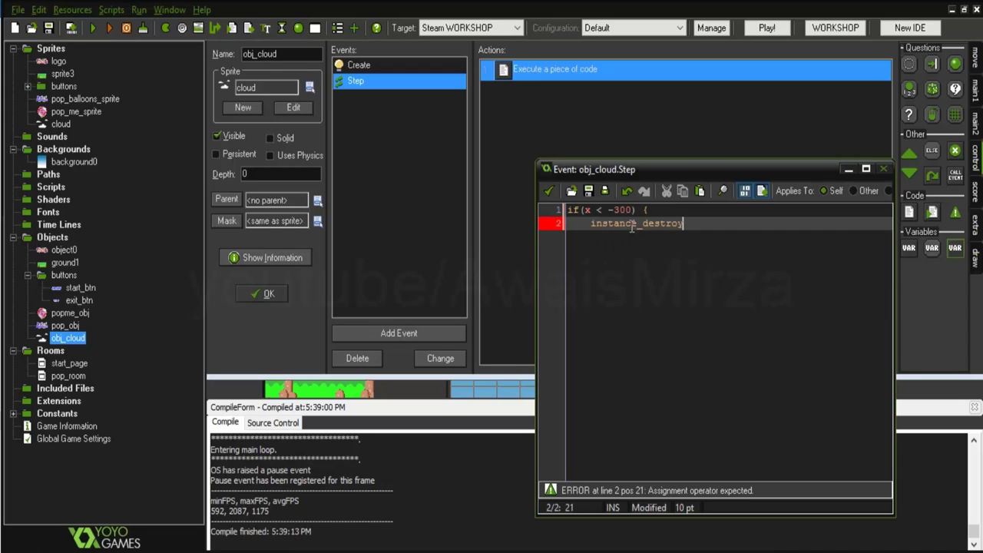
{"action": "type", "text": "();"}
{"action": "key", "text": "Return"}
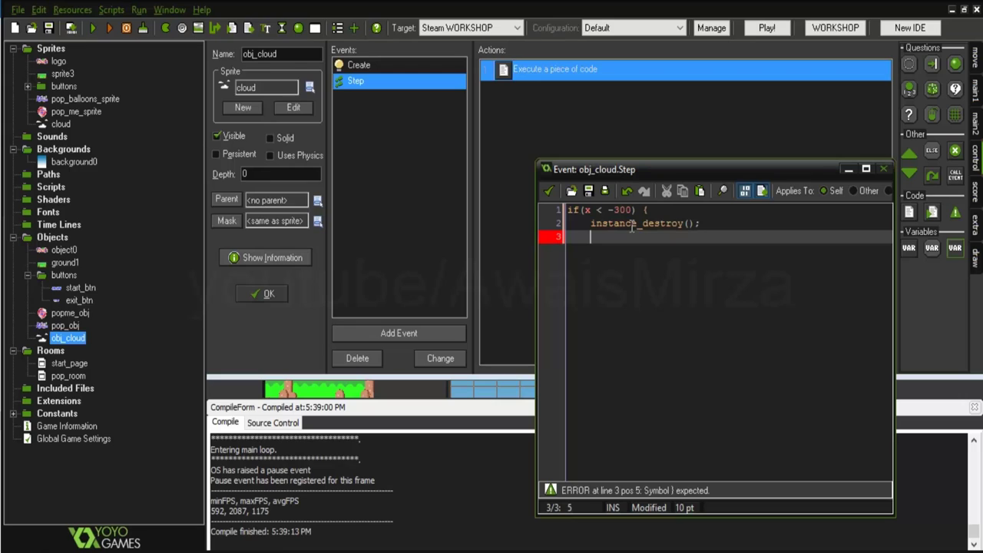
{"action": "type", "text": "}"}
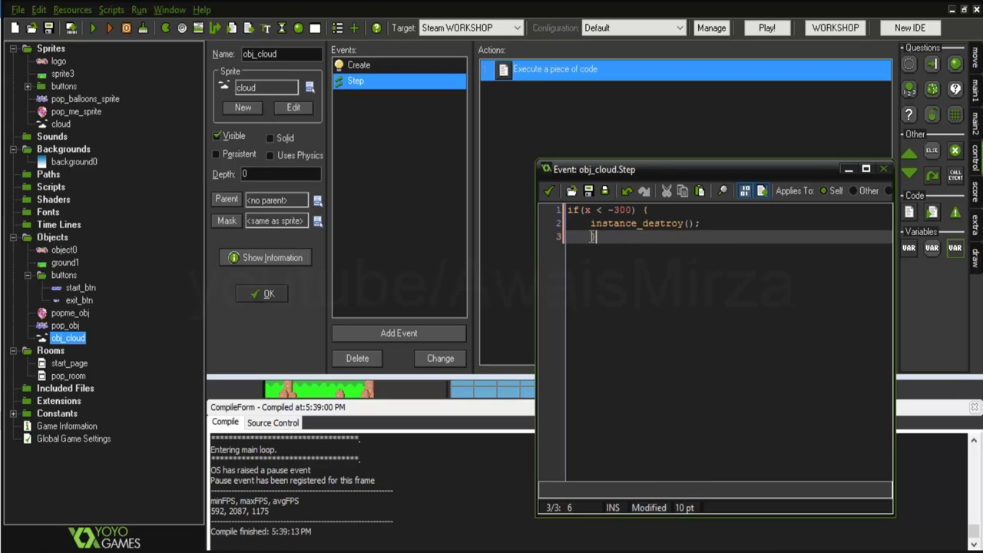
{"action": "key", "text": "Home"}
{"action": "key", "text": "BackSpace"}
{"action": "key", "text": "BackSpace"}
{"action": "key", "text": "BackSpace"}
- Review the instance_destroy(); statement, then save and close the Step code
{"action": "left_click", "coordinate": [284, 54]}
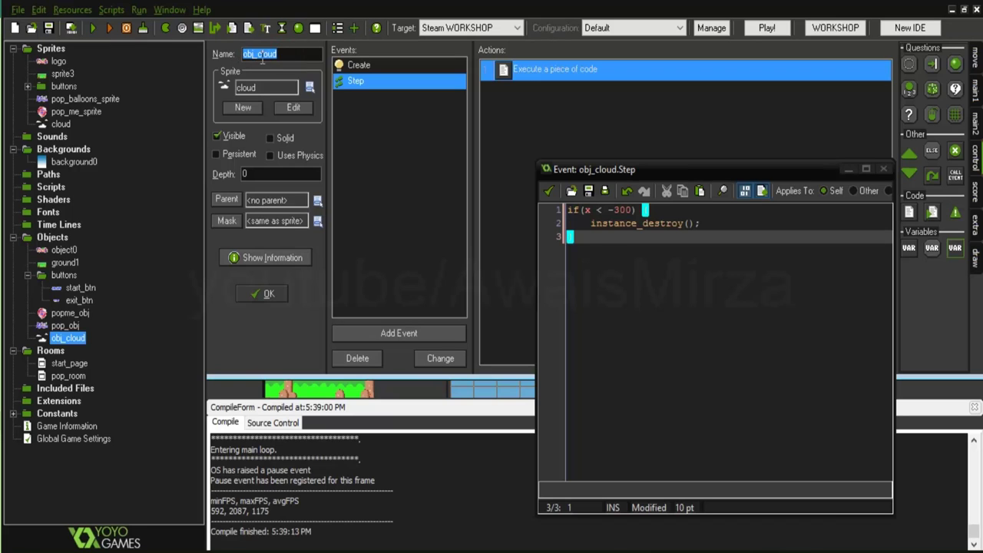
{"action": "left_click", "coordinate": [619, 224]}
{"action": "left_click", "coordinate": [661, 225]}
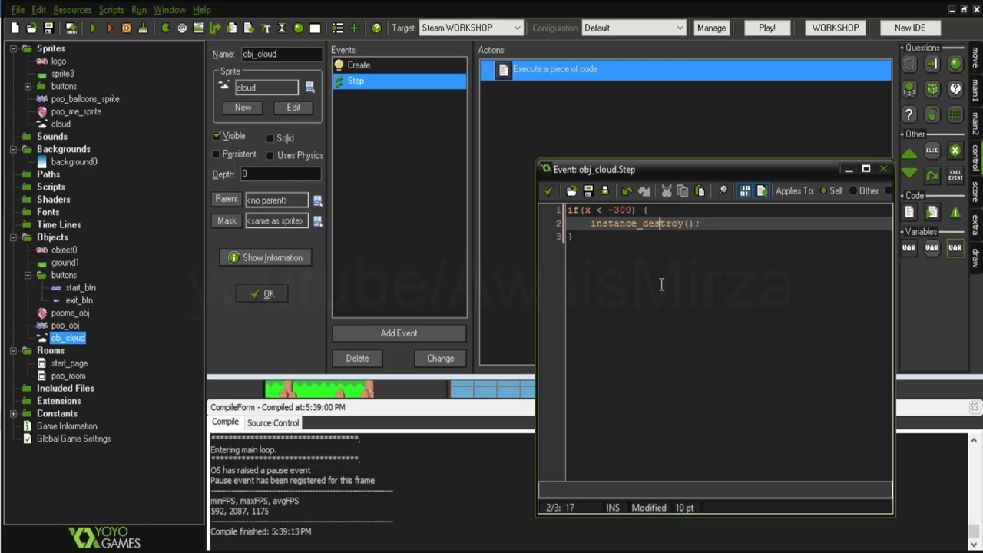
{"action": "left_click", "coordinate": [276, 53]}
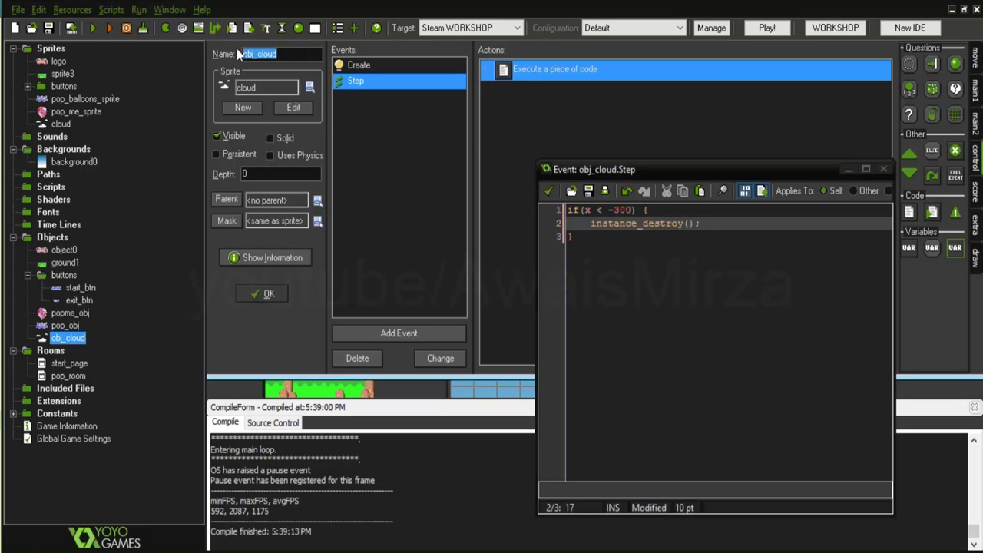
{"action": "left_click", "coordinate": [593, 236]}
{"action": "left_click", "coordinate": [594, 236]}
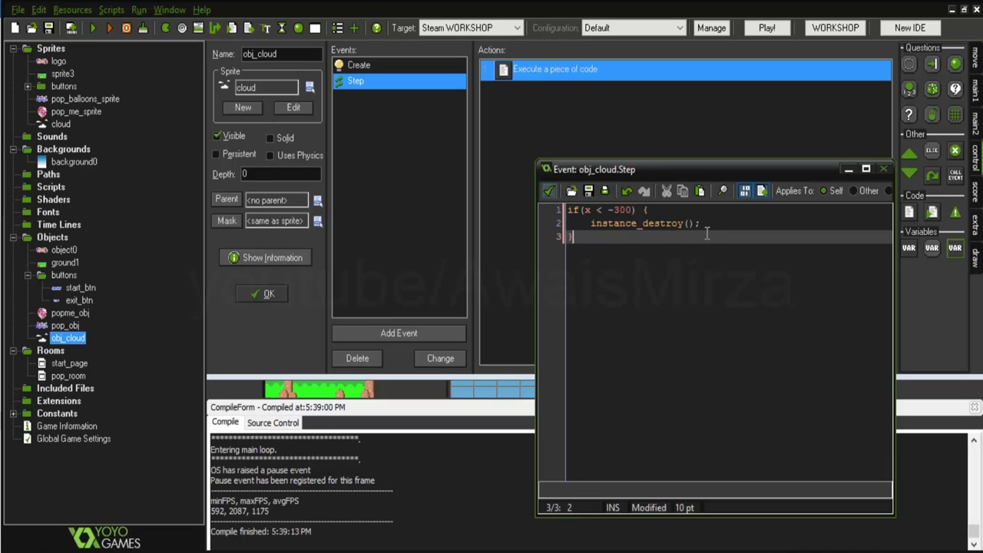
{"action": "left_click_drag", "start_coordinate": [585, 223], "coordinate": [702, 223]}
{"action": "left_click", "coordinate": [669, 246]}
{"action": "left_click_drag", "start_coordinate": [586, 224], "coordinate": [700, 224]}
{"action": "left_click", "coordinate": [660, 239]}
{"action": "left_click", "coordinate": [549, 192]}
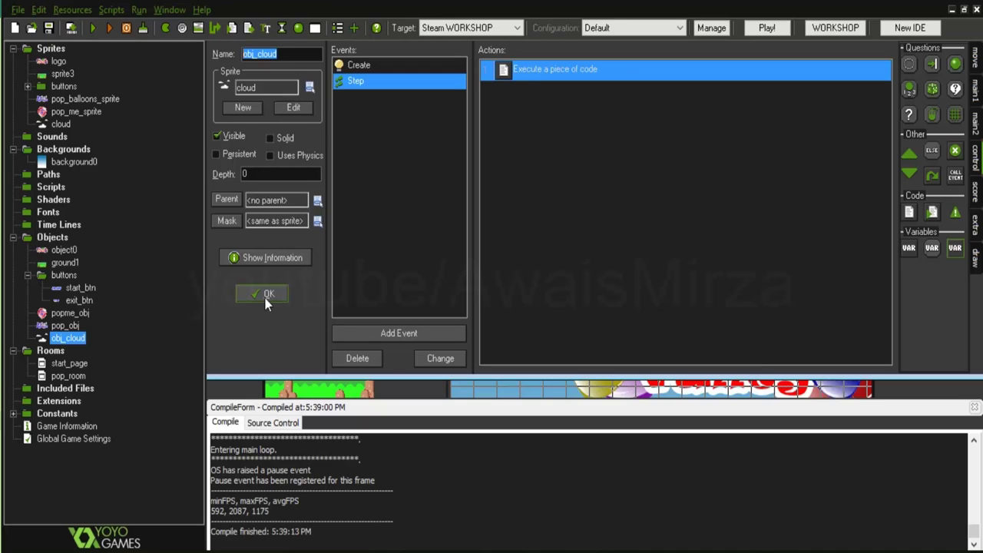
- Close obj_cloud's properties and create a 'controllers' group under the Objects folder
{"action": "left_click", "coordinate": [265, 299]}
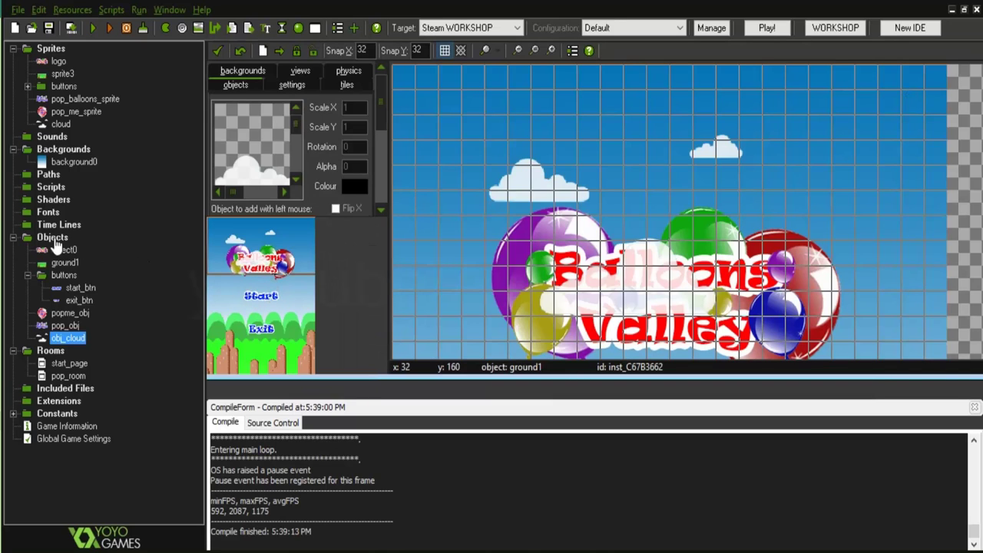
{"action": "right_click", "coordinate": [54, 240]}
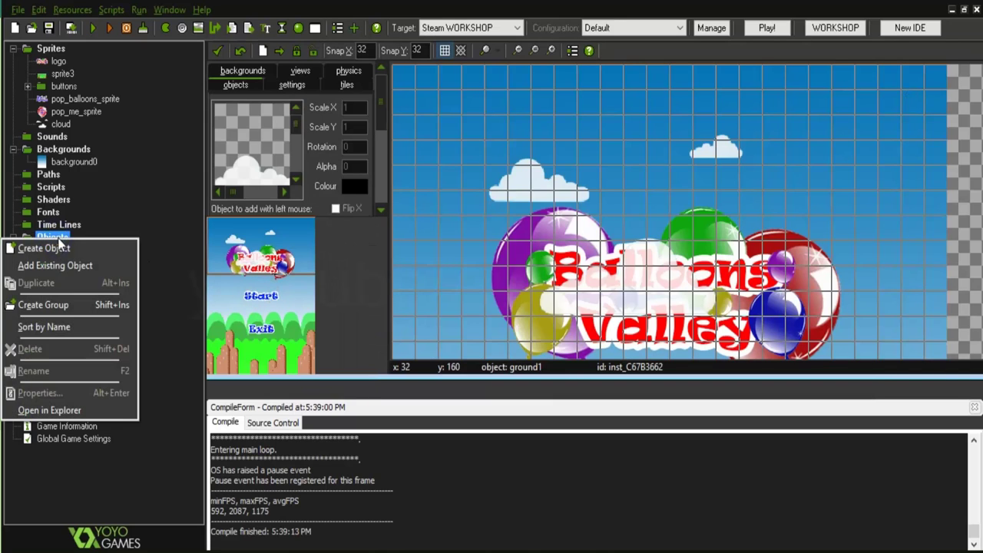
{"action": "left_click", "coordinate": [66, 306]}
{"action": "type", "text": "cont"}
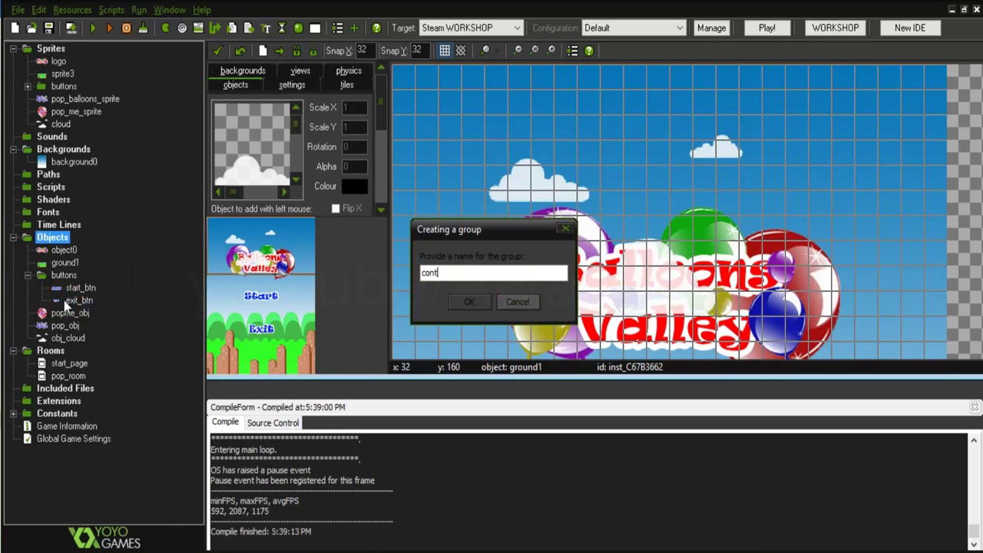
{"action": "type", "text": "rollers"}
{"action": "left_click", "coordinate": [473, 300]}
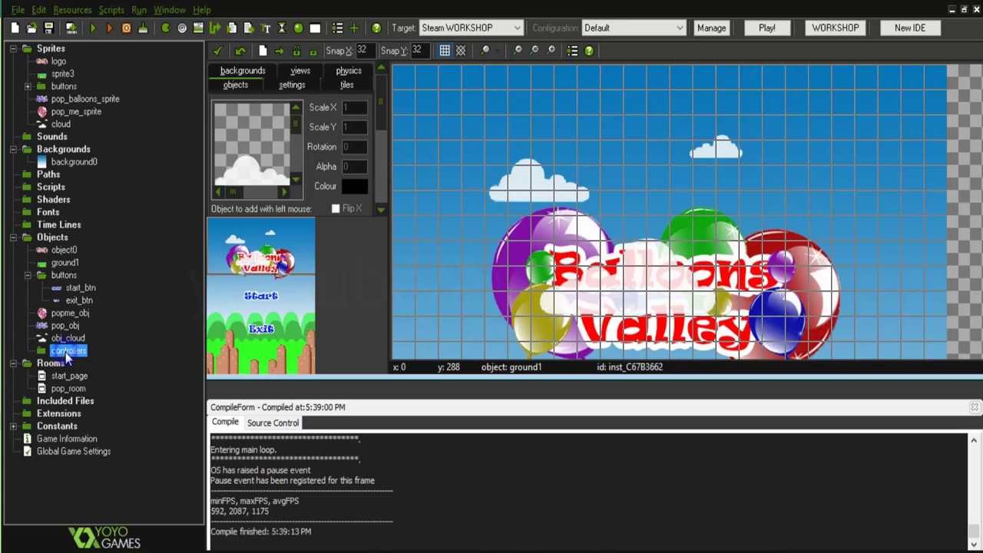
{"action": "right_click", "coordinate": [66, 354]}
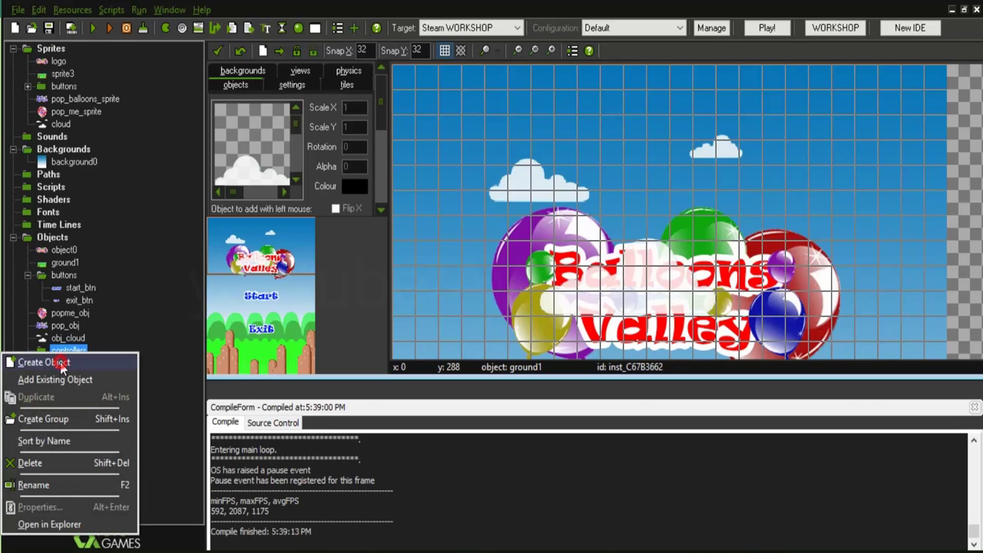
- Create a new object in the controllers group named cloud_creater
{"action": "left_click", "coordinate": [44, 363]}
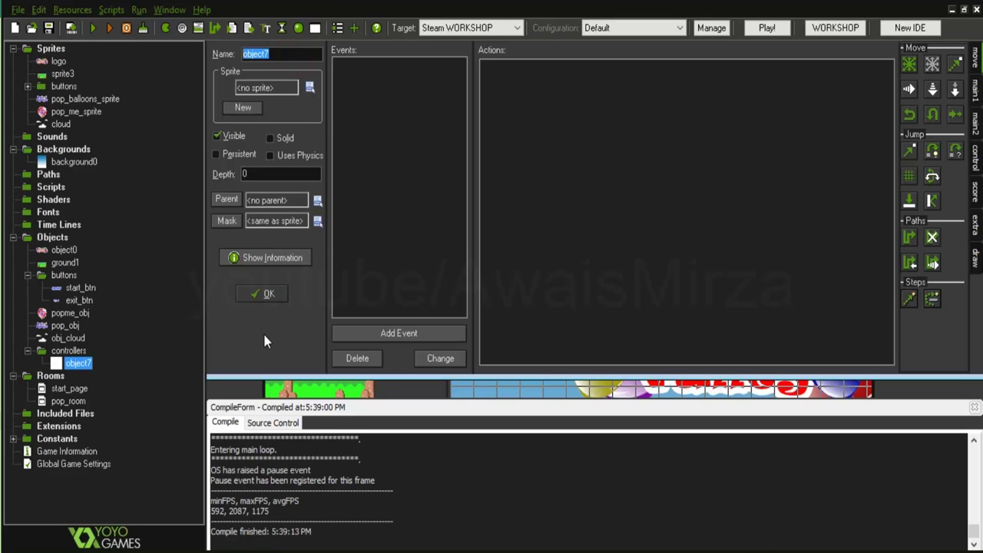
{"action": "type", "text": "cl"}
{"action": "type", "text": "oo"}
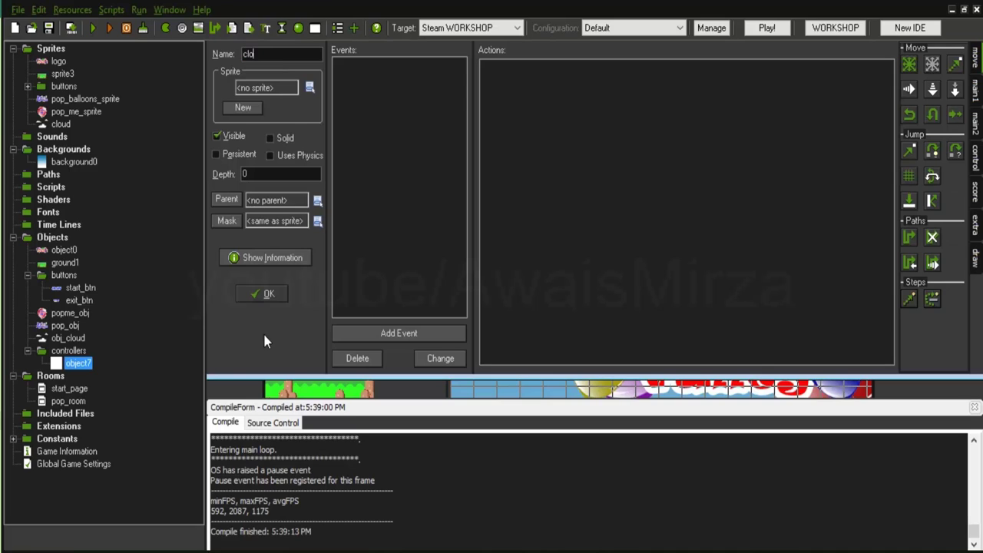
{"action": "type", "text": "ud_create"}
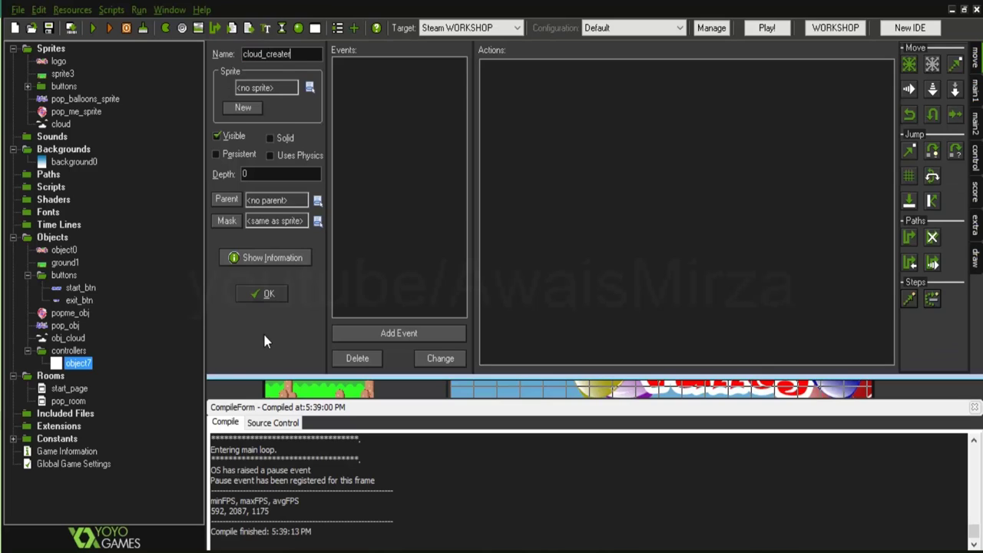
{"action": "type", "text": "r"}
{"action": "left_click", "coordinate": [262, 293]}
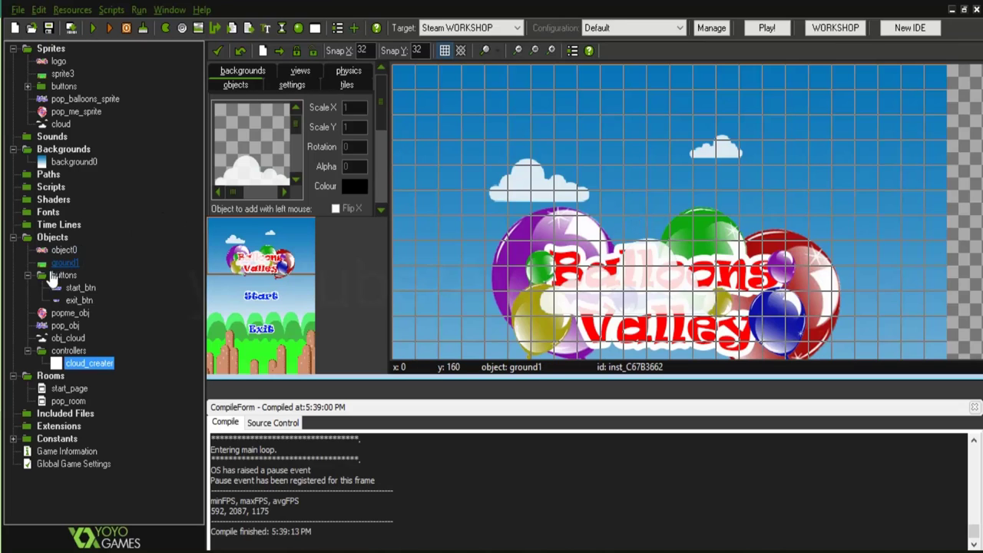
- Open cloud_creater's properties and add a Create event to it
{"action": "double_click", "coordinate": [95, 367]}
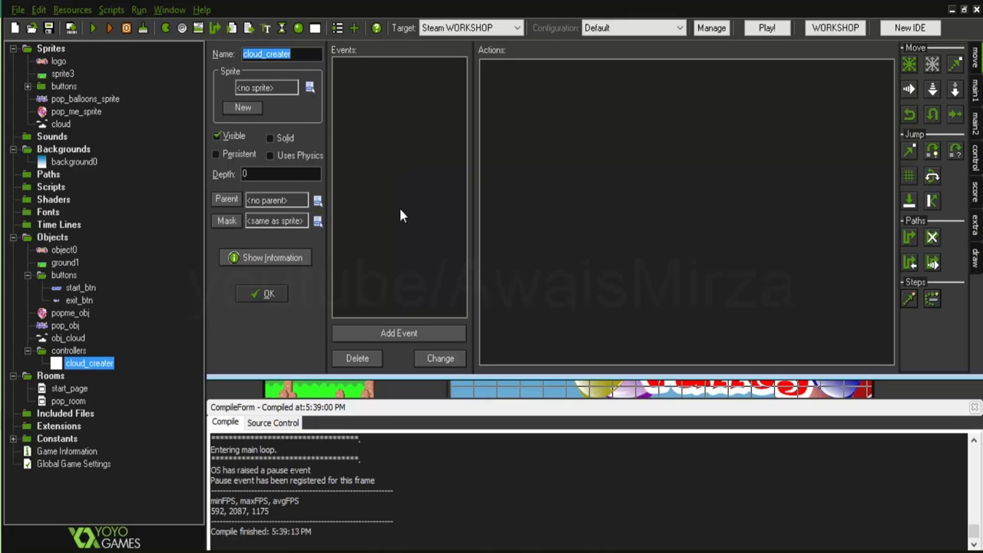
{"action": "left_click", "coordinate": [401, 333]}
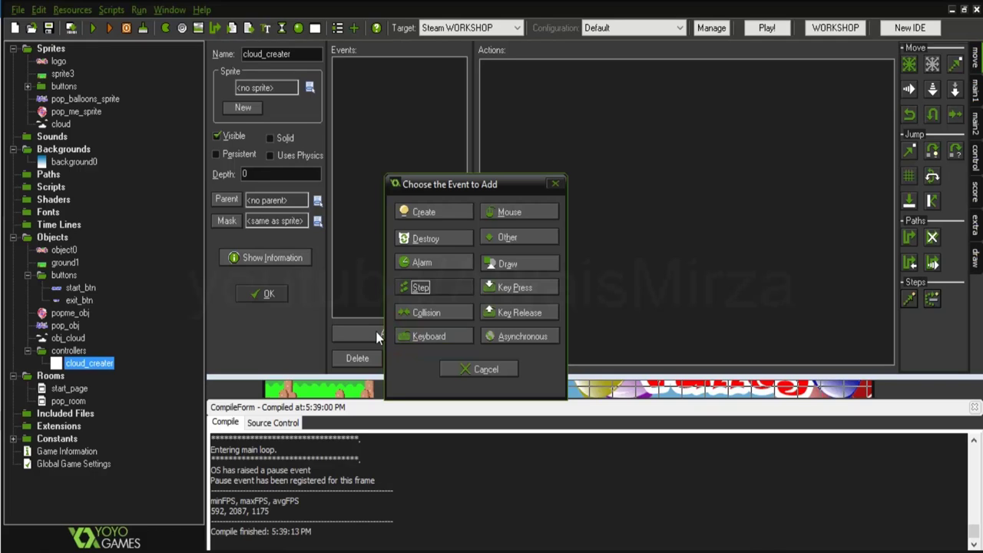
{"action": "left_click", "coordinate": [428, 216]}
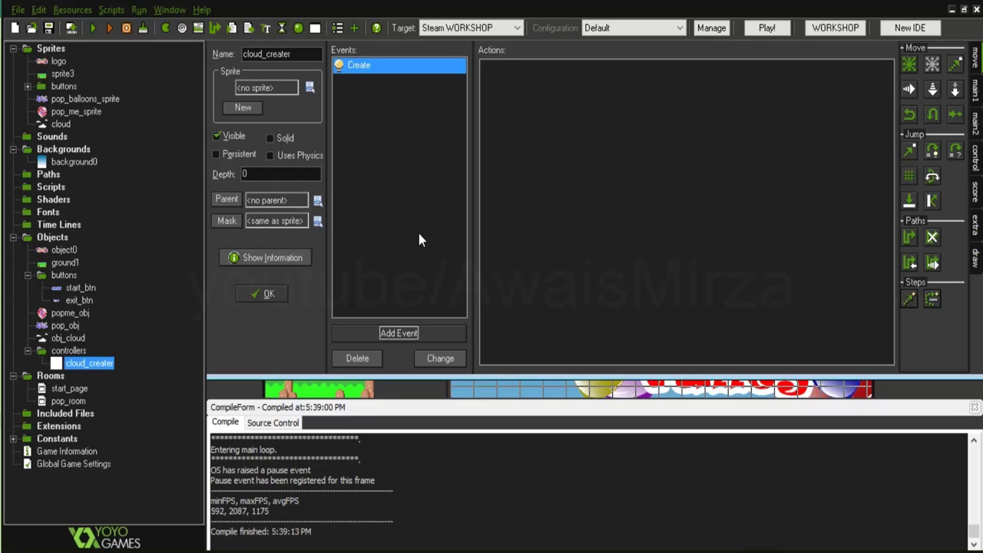
{"action": "left_click", "coordinate": [974, 163]}
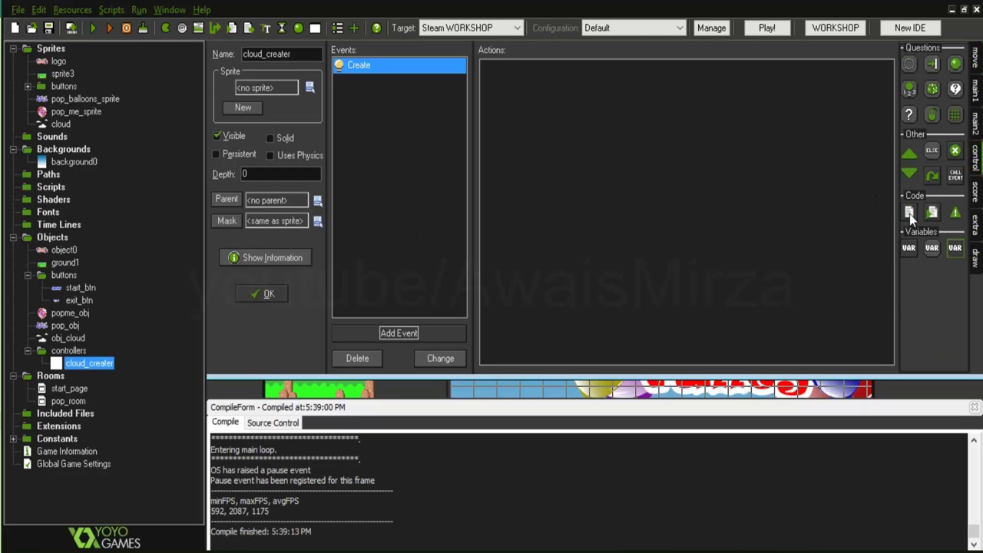
- Give the Create event a code action alarm[0] = 100;, save the project and close the editor
{"action": "left_click_drag", "start_coordinate": [683, 208], "coordinate": [682, 205]}
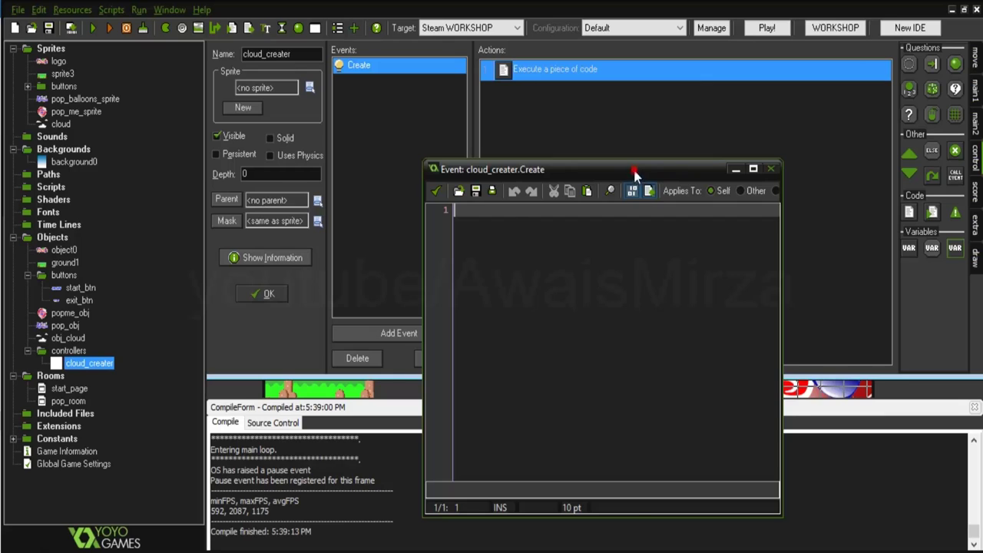
{"action": "left_click_drag", "start_coordinate": [634, 169], "coordinate": [698, 175]}
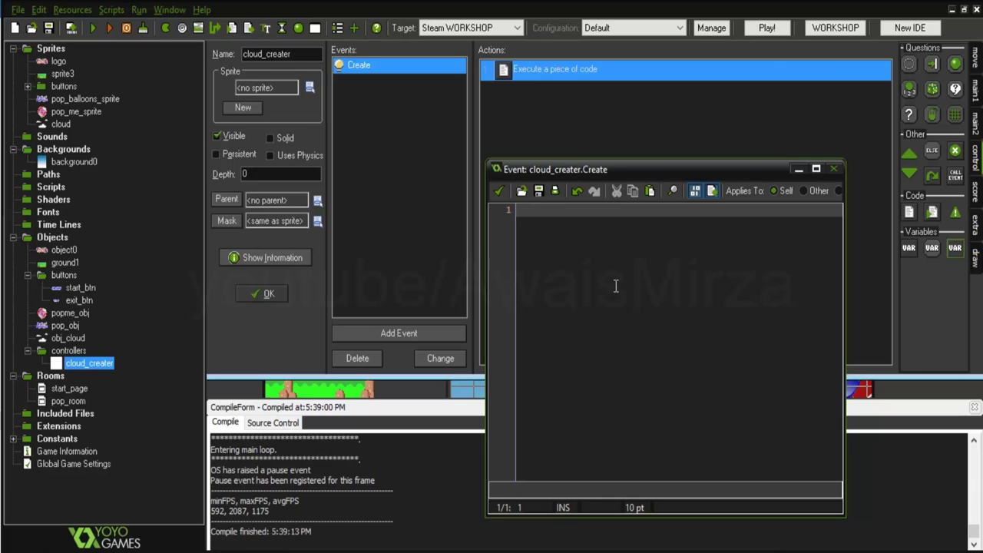
{"action": "type", "text": "a"}
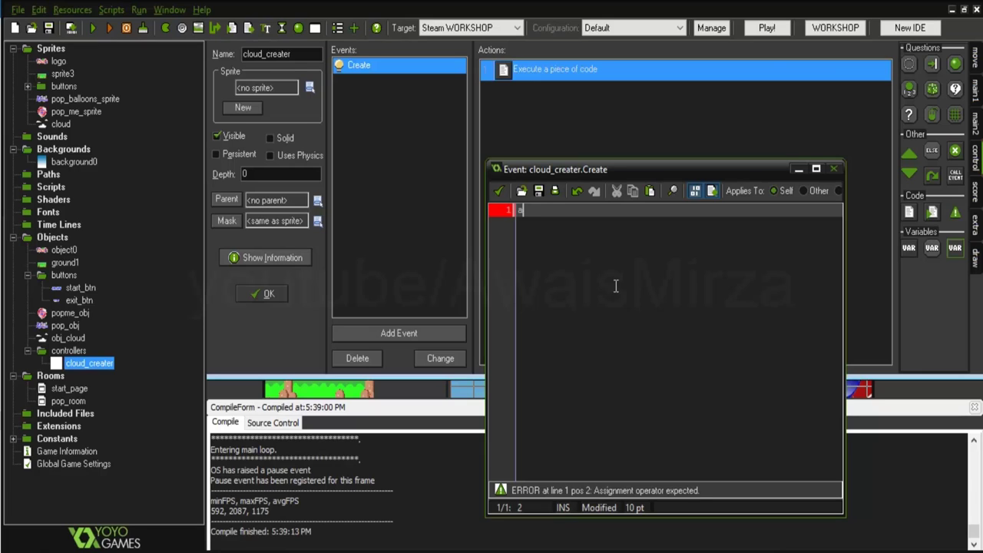
{"action": "type", "text": "larm["}
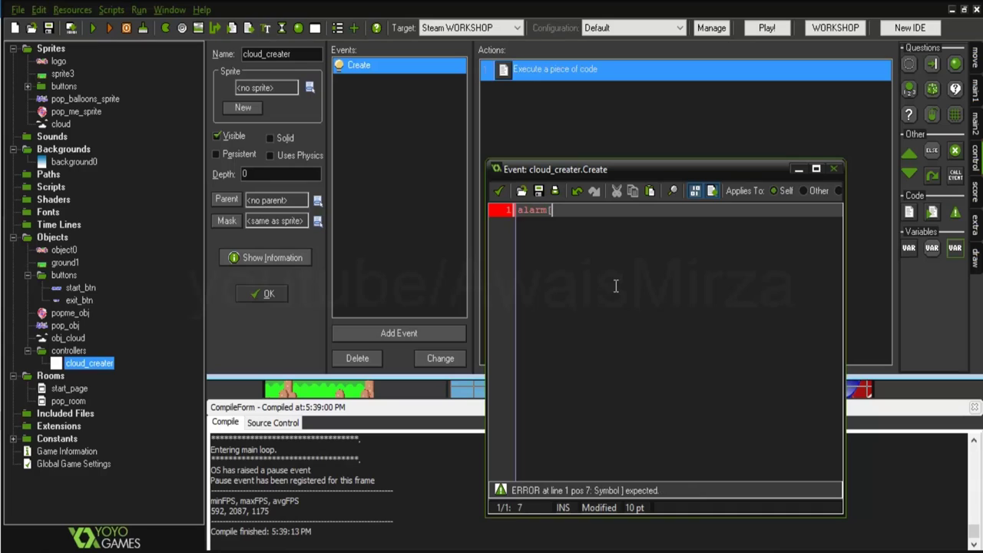
{"action": "type", "text": "0]"}
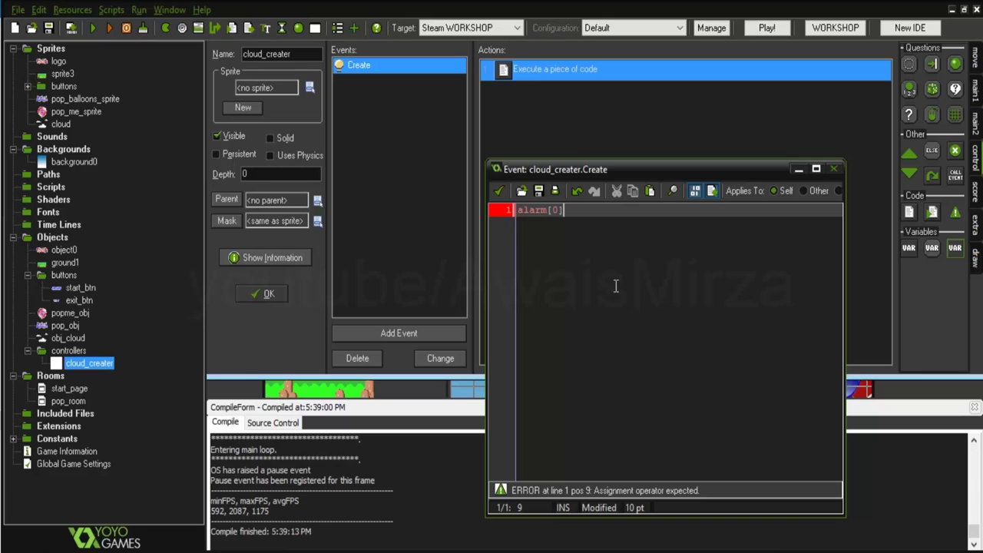
{"action": "type", "text": " = 1"}
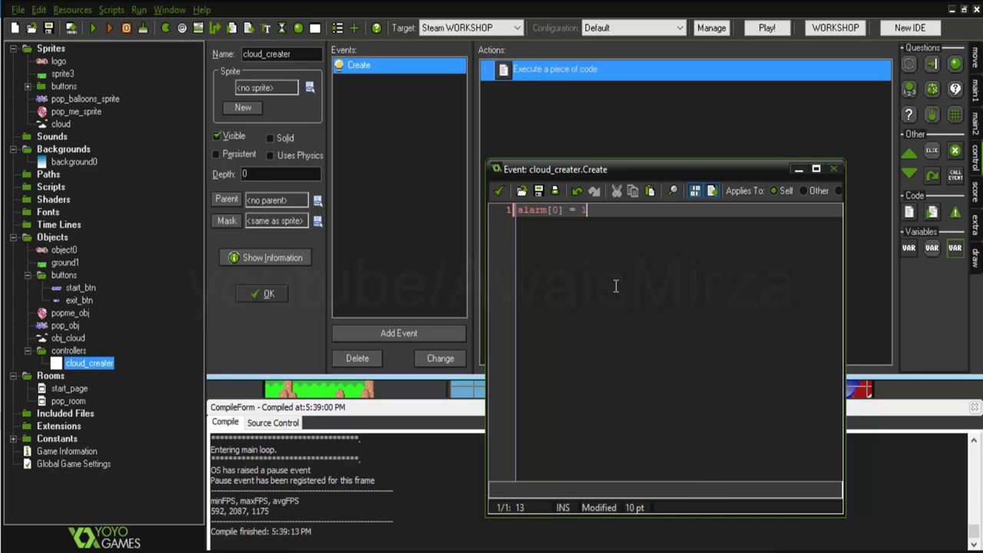
{"action": "type", "text": "00;"}
{"action": "key", "text": "ctrl+s"}
{"action": "left_click", "coordinate": [500, 192]}
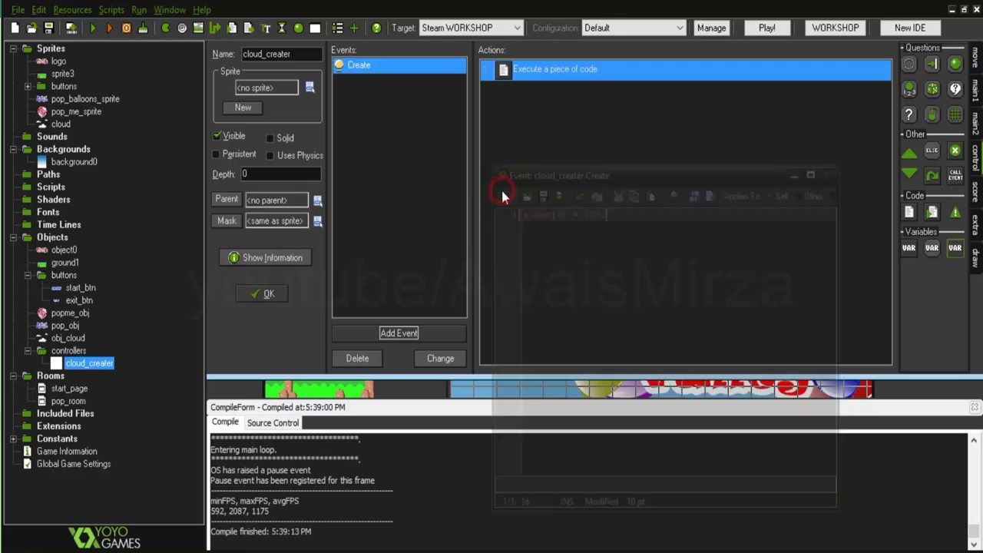
{"action": "left_click", "coordinate": [405, 332]}
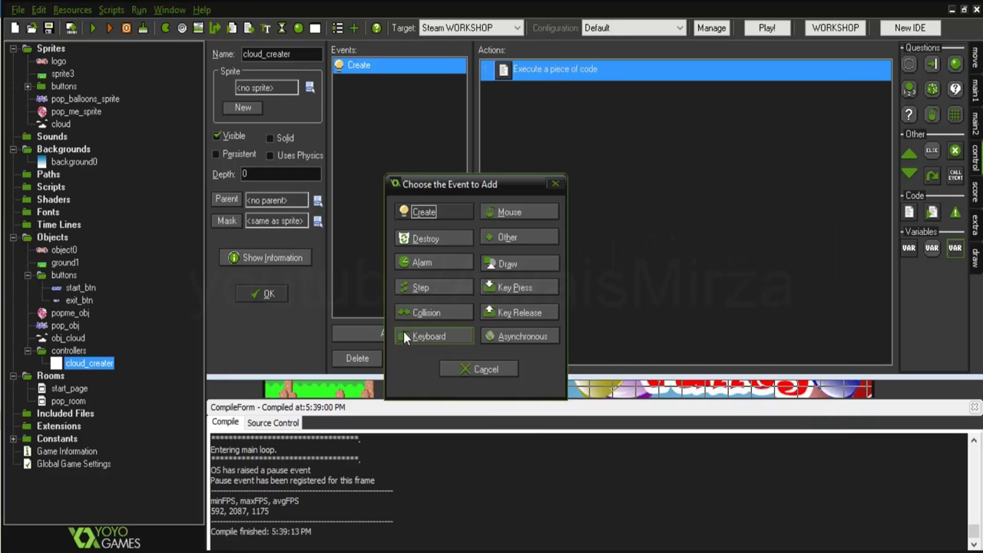
- Add an Alarm 0 event to cloud_creater containing an Execute code action
{"action": "left_click", "coordinate": [426, 263]}
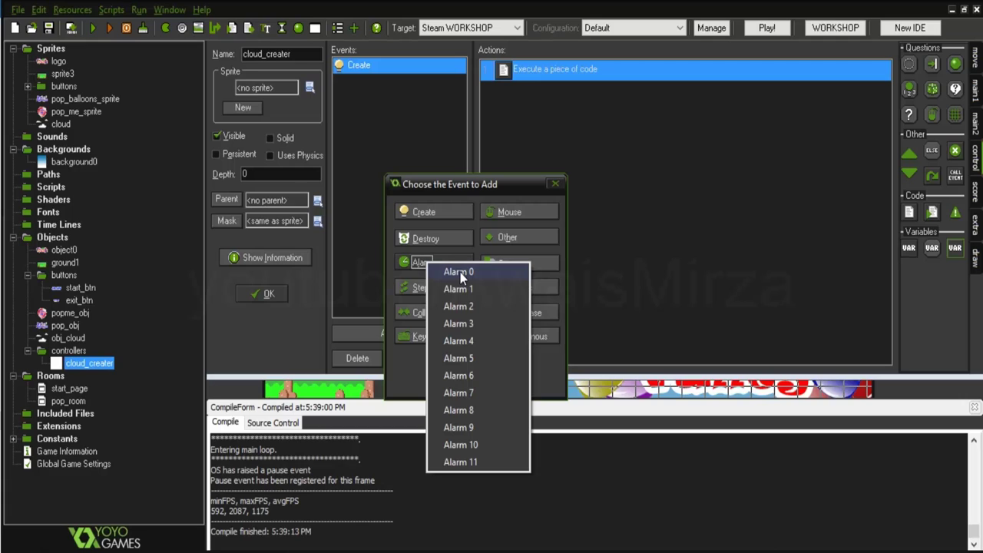
{"action": "left_click", "coordinate": [460, 272]}
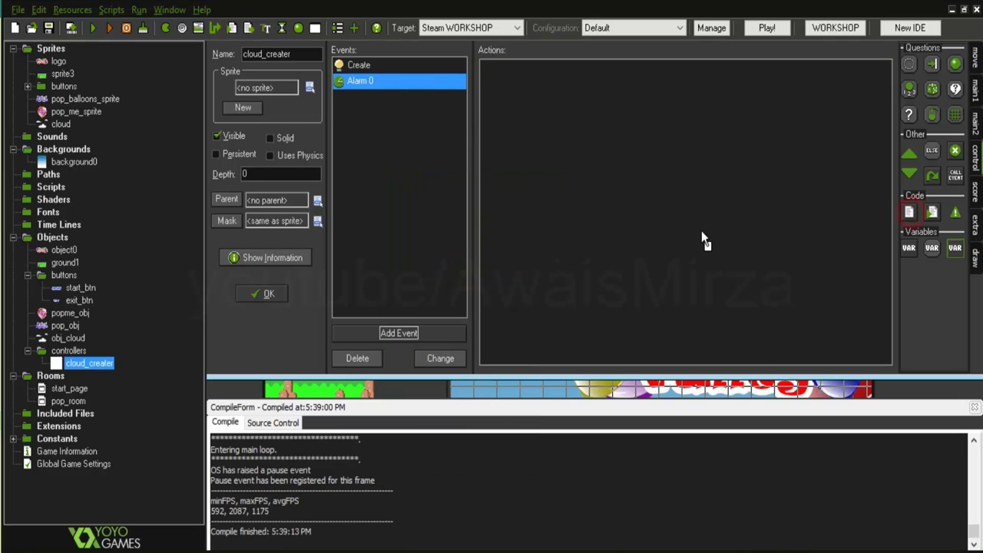
{"action": "left_click_drag", "start_coordinate": [955, 241], "coordinate": [679, 241]}
{"action": "left_click_drag", "start_coordinate": [597, 162], "coordinate": [687, 215]}
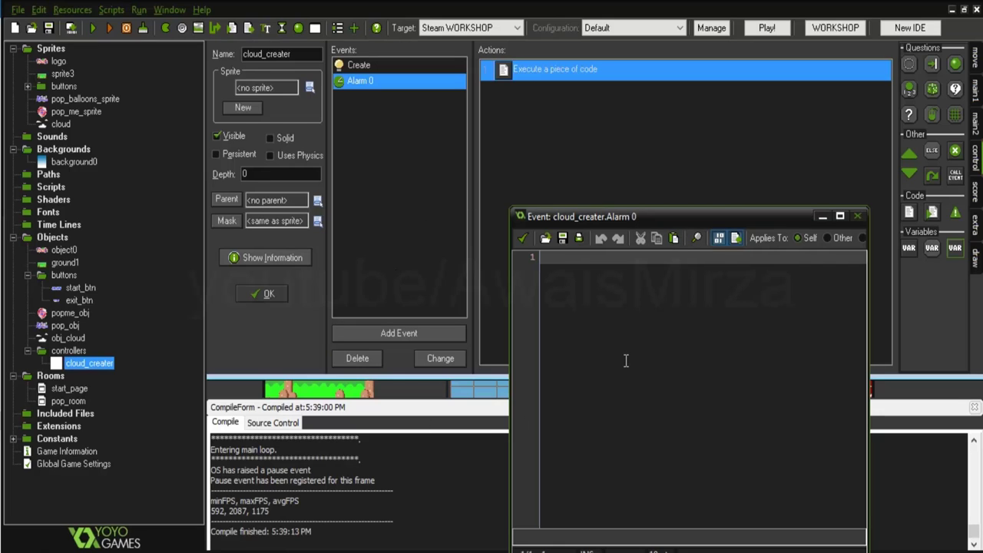
- Write alarm[0] = 200; as the first line of the Alarm 0 code
{"action": "left_click", "coordinate": [610, 259]}
{"action": "type", "text": "alarm["}
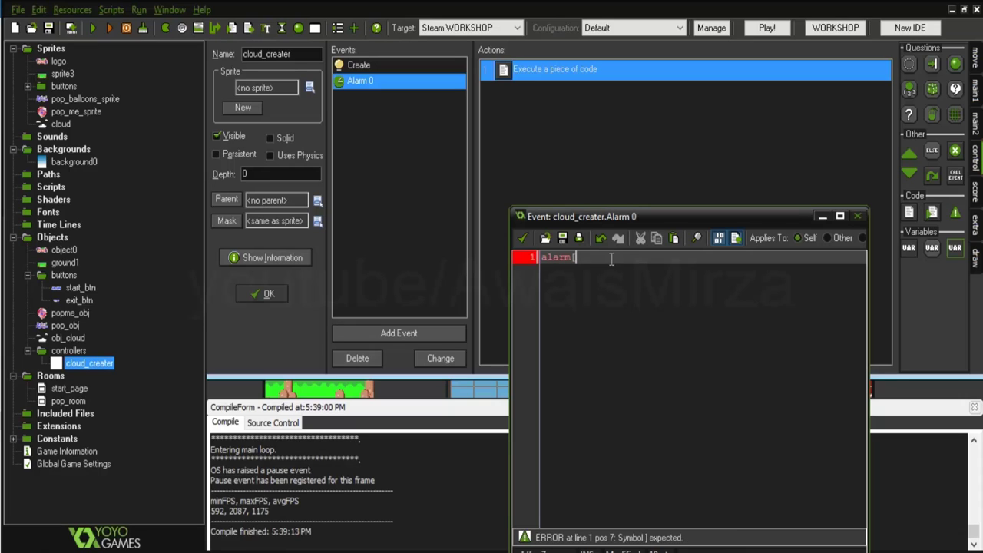
{"action": "type", "text": "0]"}
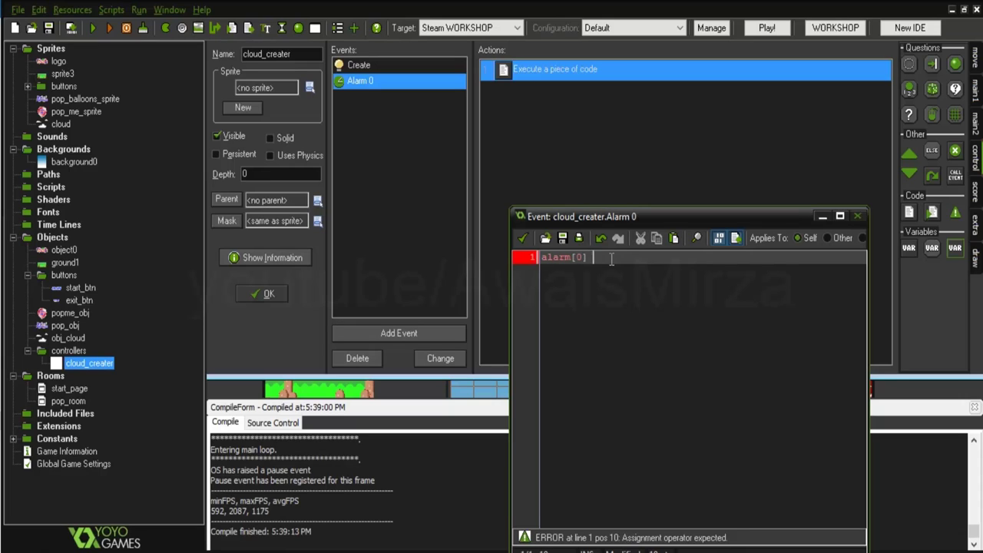
{"action": "type", "text": " = 200;"}
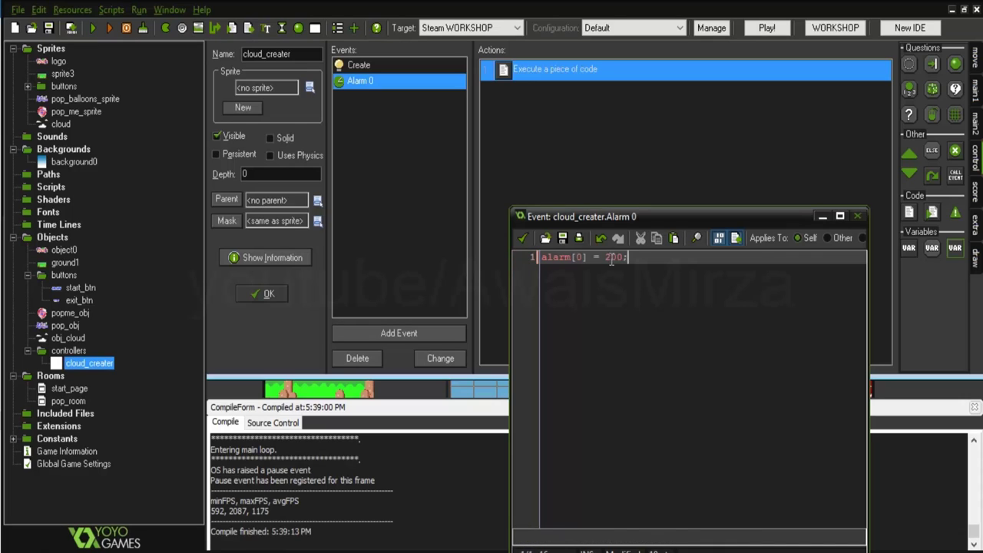
{"action": "double_click", "coordinate": [609, 258]}
{"action": "key", "text": "End"}
{"action": "double_click", "coordinate": [607, 257]}
{"action": "left_click", "coordinate": [639, 259]}
{"action": "left_click_drag", "start_coordinate": [605, 259], "coordinate": [612, 259]}
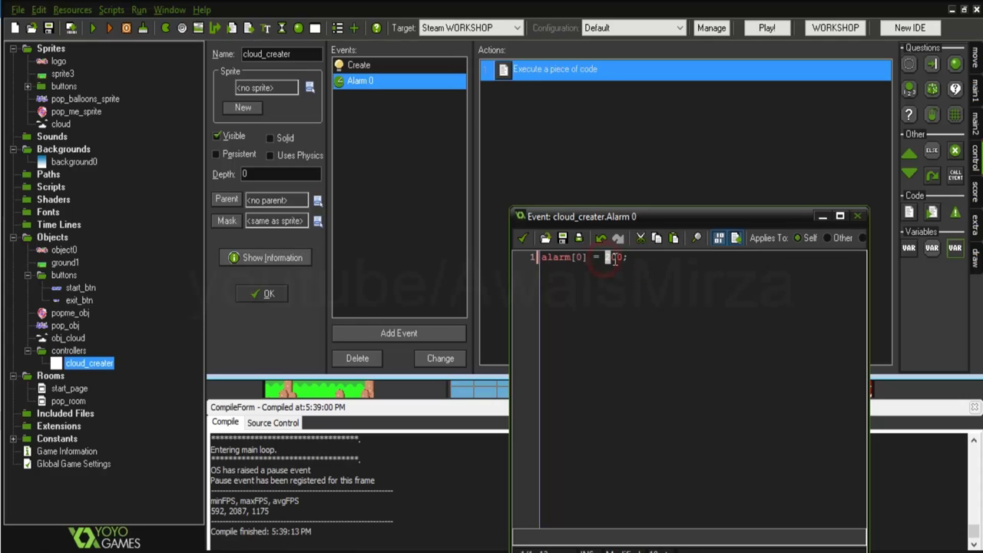
{"action": "left_click", "coordinate": [628, 259]}
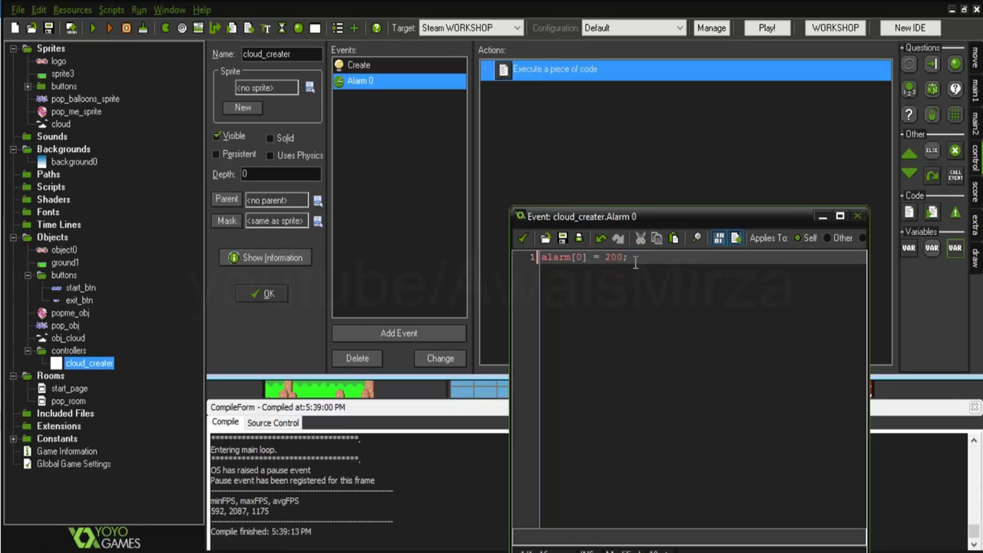
{"action": "key", "text": "ctrl+a"}
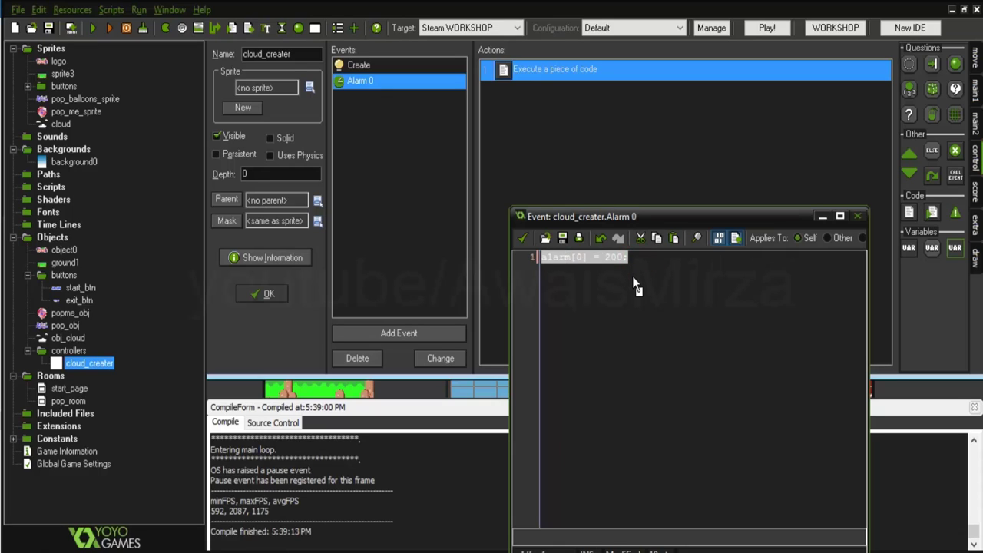
{"action": "left_click", "coordinate": [651, 337]}
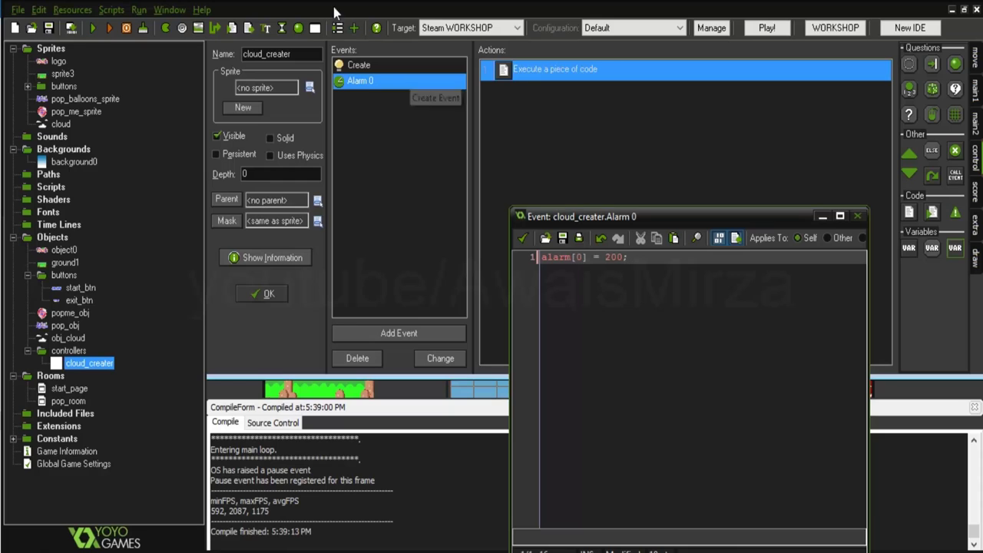
{"action": "left_click", "coordinate": [364, 67]}
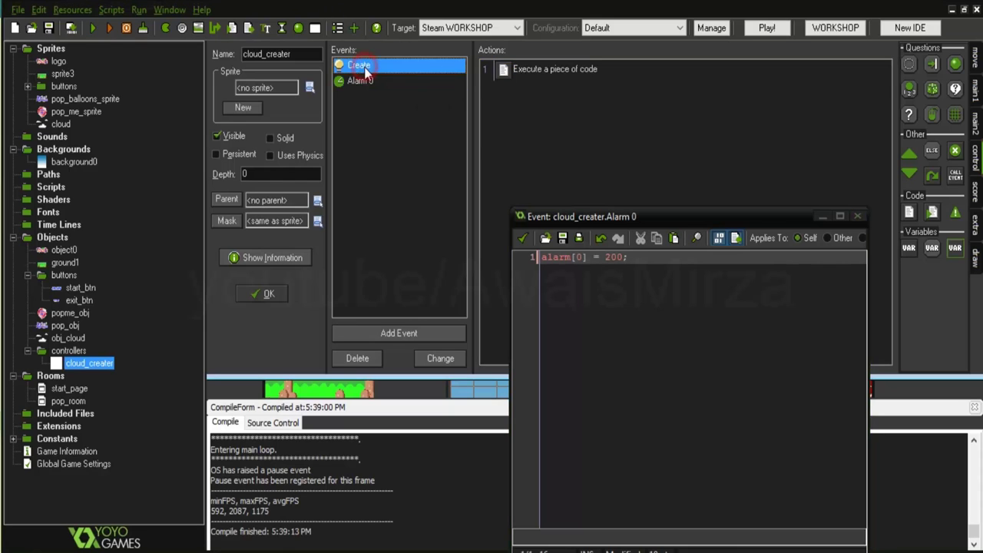
- Compare the Create code alarm[0] = 100; with the Alarm 0 line alarm[0] = 200;
{"action": "double_click", "coordinate": [539, 71]}
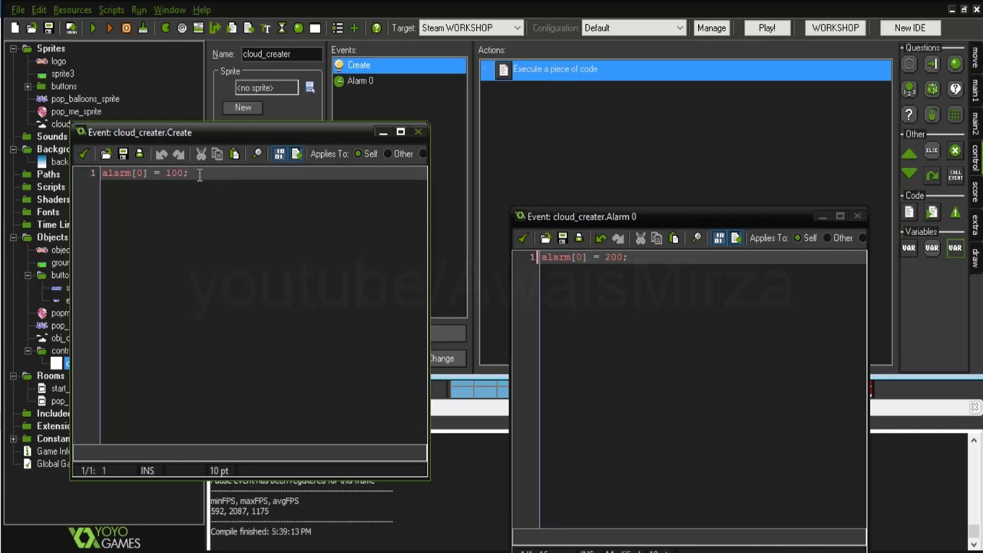
{"action": "left_click", "coordinate": [203, 174]}
{"action": "left_click_drag", "start_coordinate": [202, 173], "coordinate": [129, 178]}
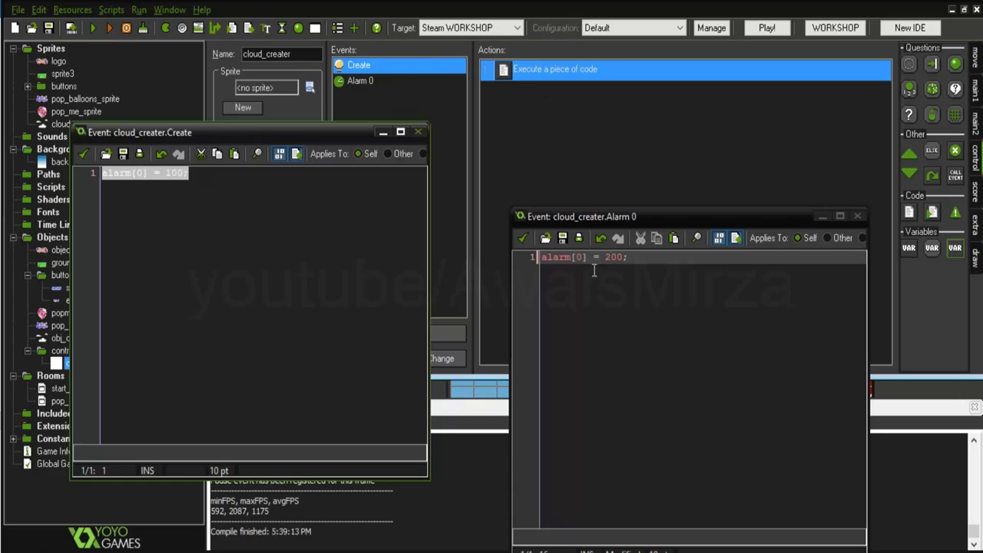
{"action": "left_click", "coordinate": [176, 175]}
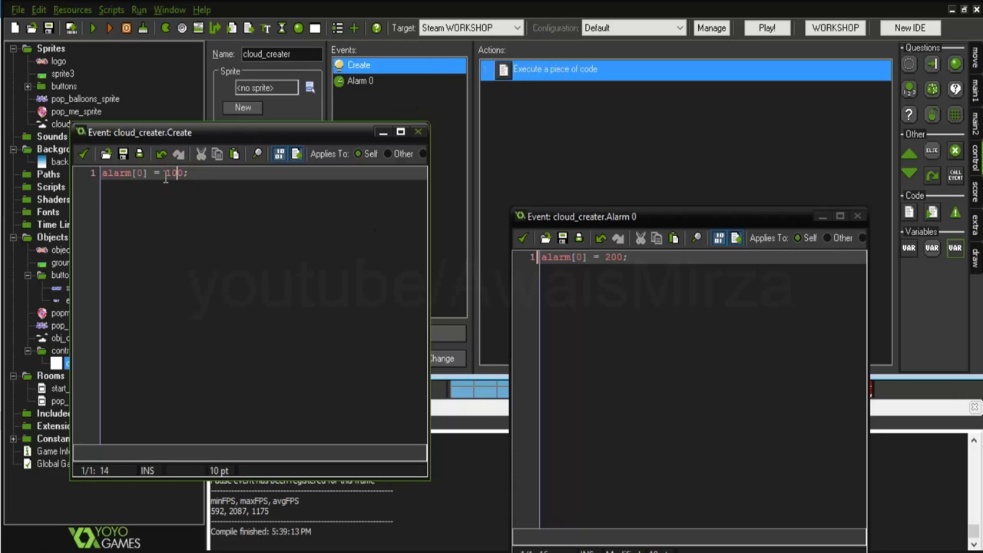
{"action": "double_click", "coordinate": [174, 175]}
{"action": "left_click", "coordinate": [191, 174]}
{"action": "left_click", "coordinate": [153, 175]}
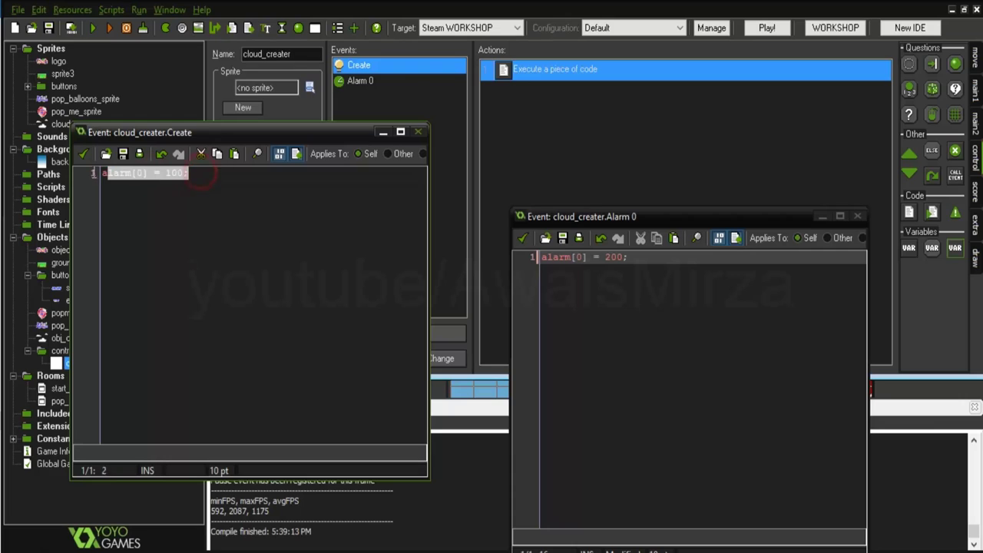
{"action": "left_click_drag", "start_coordinate": [193, 173], "coordinate": [101, 173]}
{"action": "left_click", "coordinate": [578, 257]}
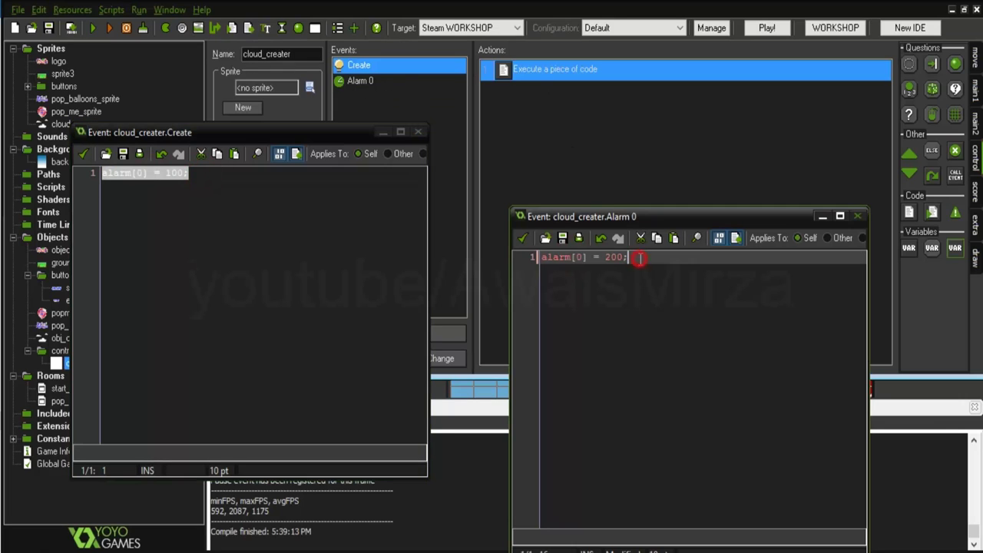
{"action": "left_click_drag", "start_coordinate": [628, 257], "coordinate": [534, 258]}
{"action": "left_click", "coordinate": [606, 258]}
{"action": "double_click", "coordinate": [612, 259]}
{"action": "left_click", "coordinate": [642, 258]}
- Close the Create code, add a blank line after alarm[0] = 200; and widen the editor
{"action": "left_click", "coordinate": [85, 154]}
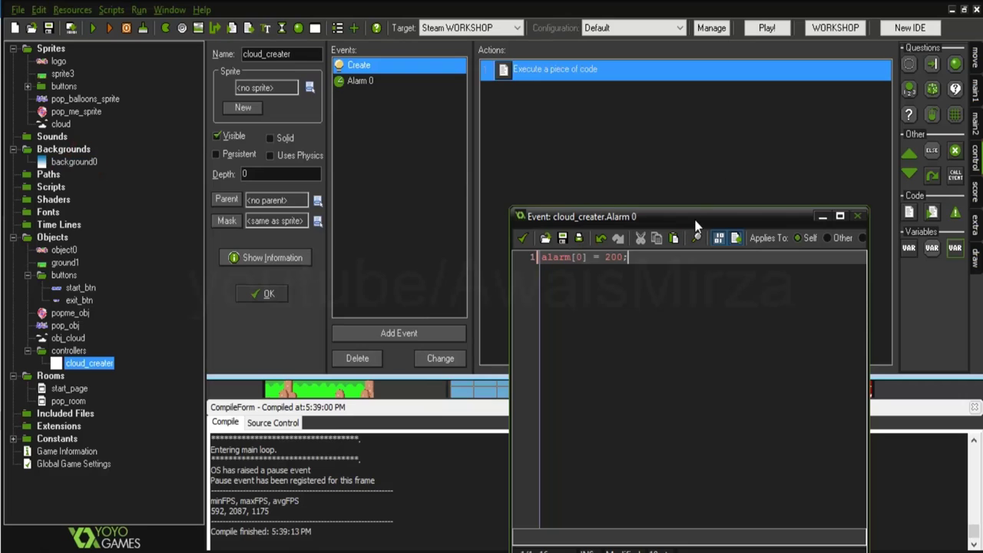
{"action": "left_click_drag", "start_coordinate": [695, 223], "coordinate": [670, 202]}
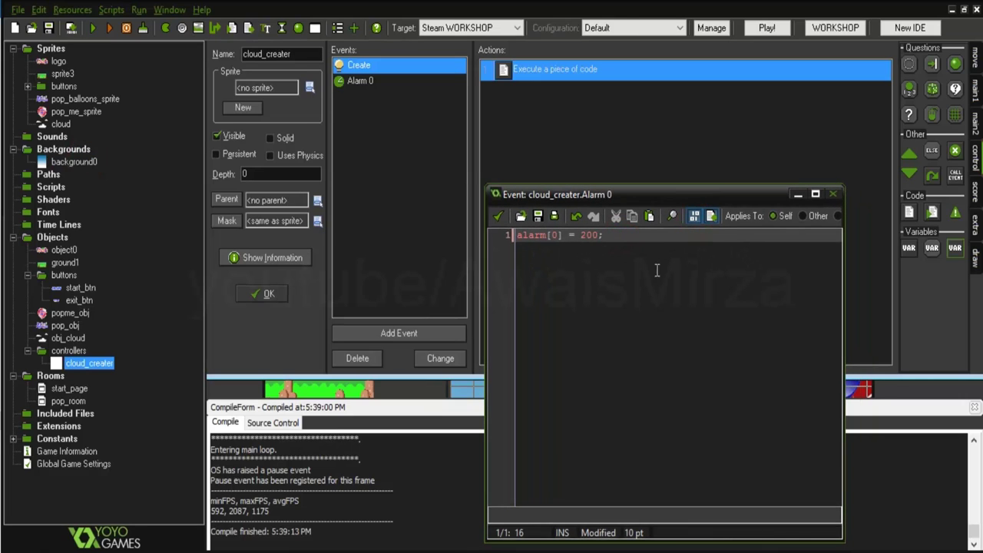
{"action": "key", "text": "Return"}
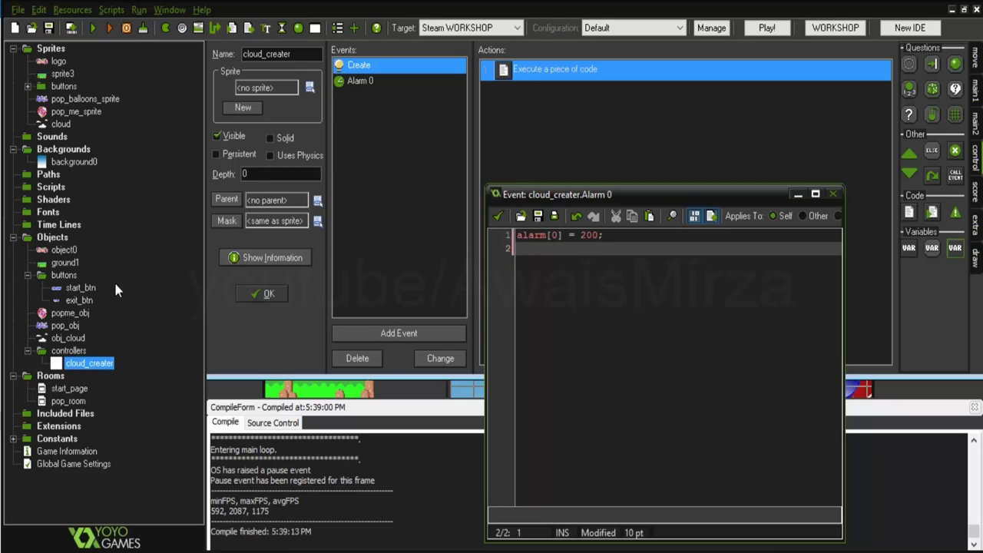
{"action": "left_click", "coordinate": [65, 275]}
{"action": "left_click_drag", "start_coordinate": [843, 325], "coordinate": [939, 326]}
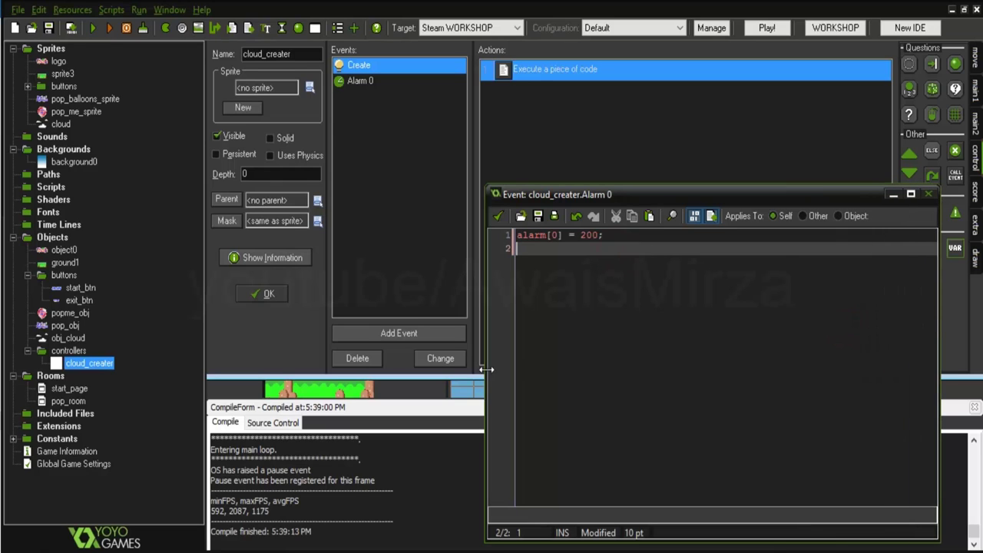
{"action": "left_click_drag", "start_coordinate": [486, 371], "coordinate": [284, 365]}
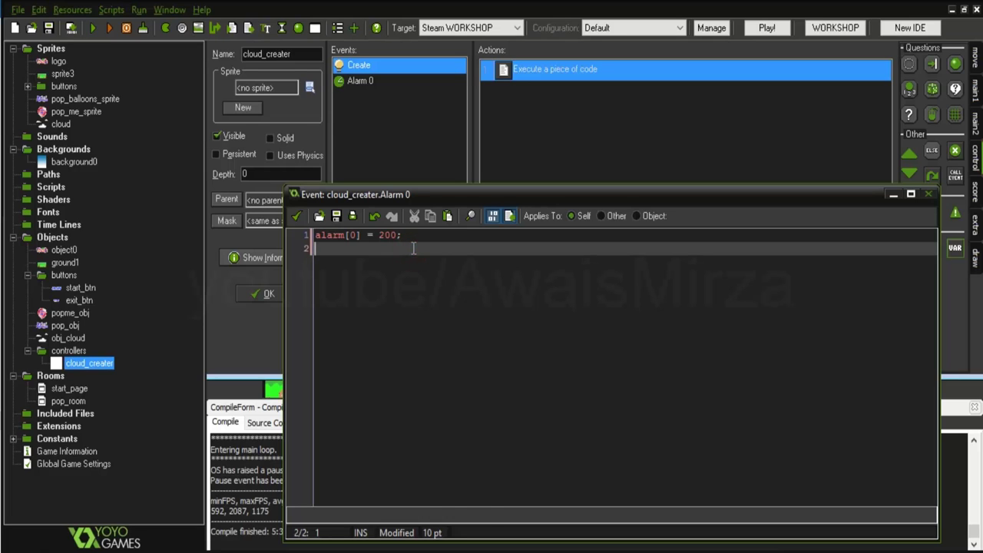
- Autocomplete instance_cr to instance_create and add an opening parenthesis on line 2
{"action": "type", "text": "instanc"}
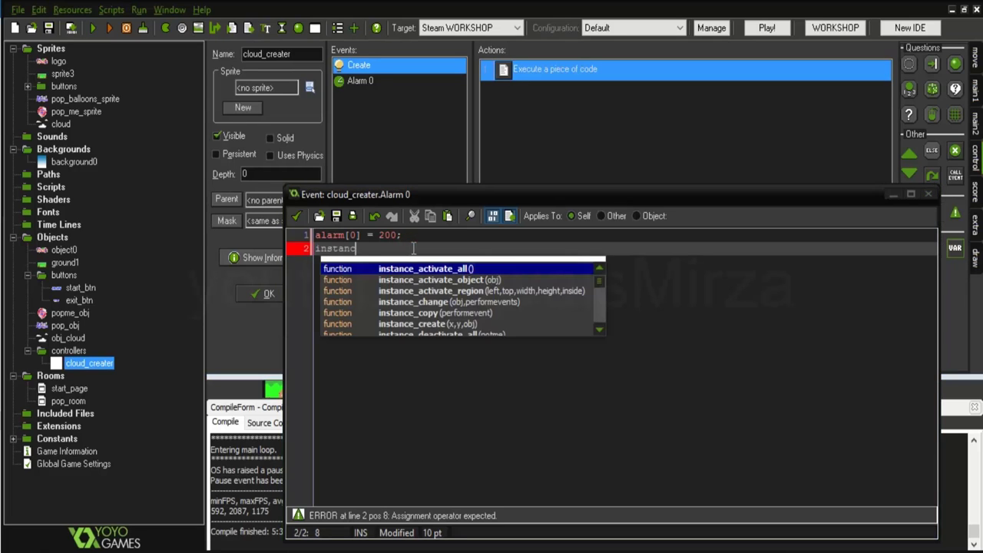
{"action": "type", "text": "e_cr"}
{"action": "key", "text": "Return"}
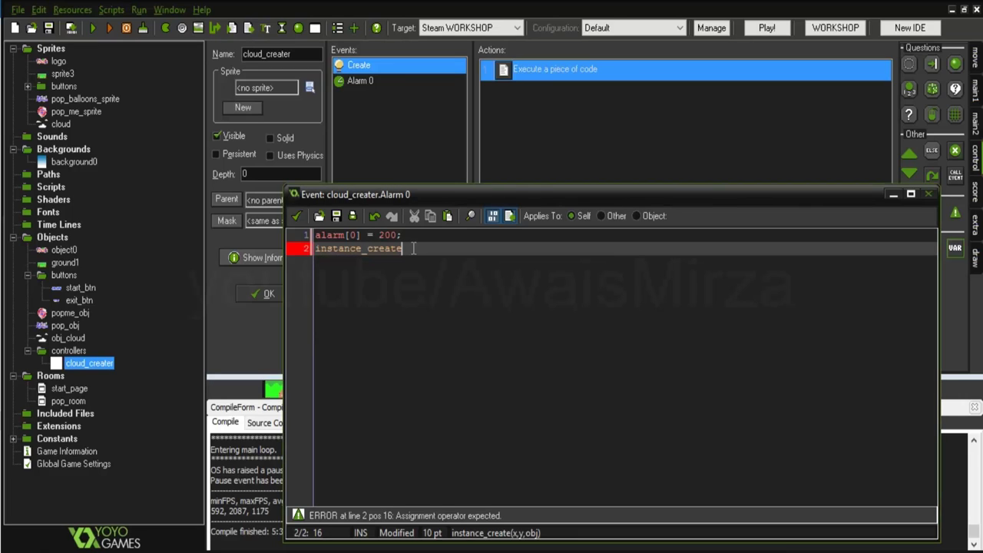
{"action": "type", "text": "("}
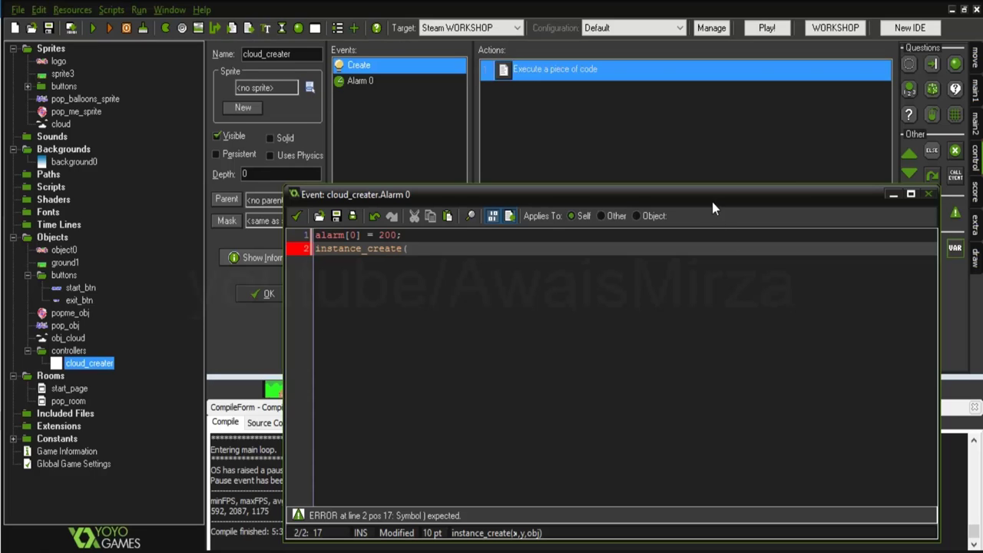
{"action": "left_click_drag", "start_coordinate": [732, 199], "coordinate": [760, 198]}
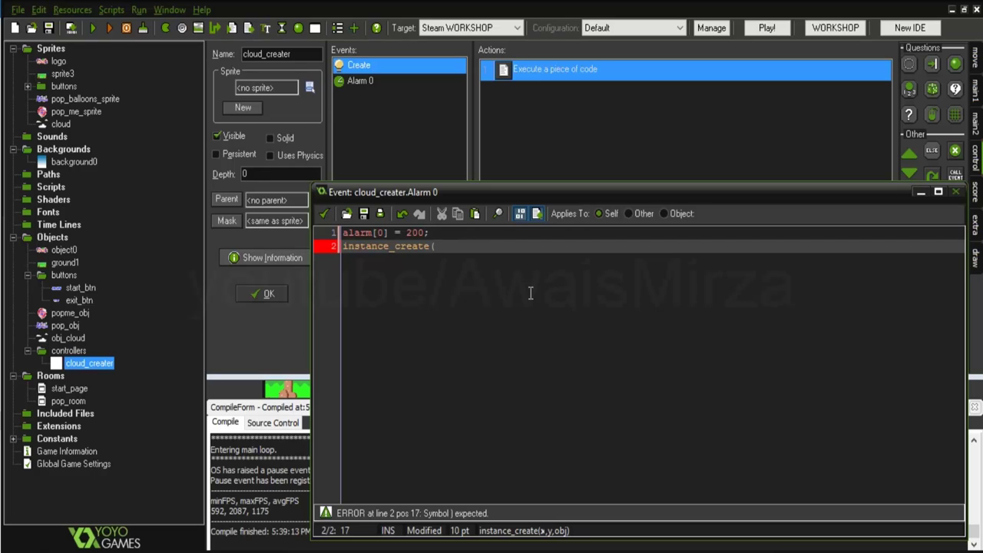
- Enter 'room_width + 200,' as instance_create's x argument on line 2 of the Alarm 0 code
{"action": "type", "text": "r"}
{"action": "type", "text": "oom_width"}
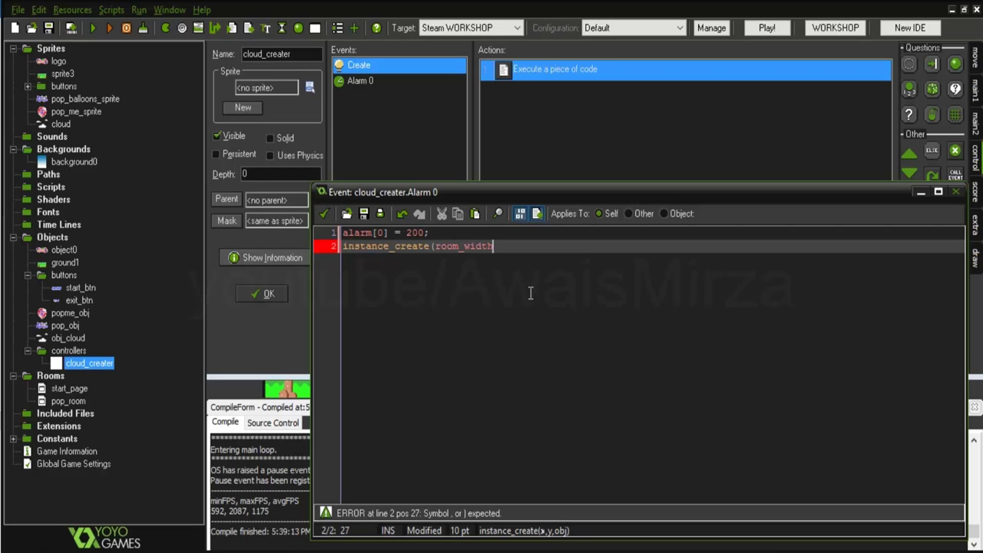
{"action": "type", "text": " +"}
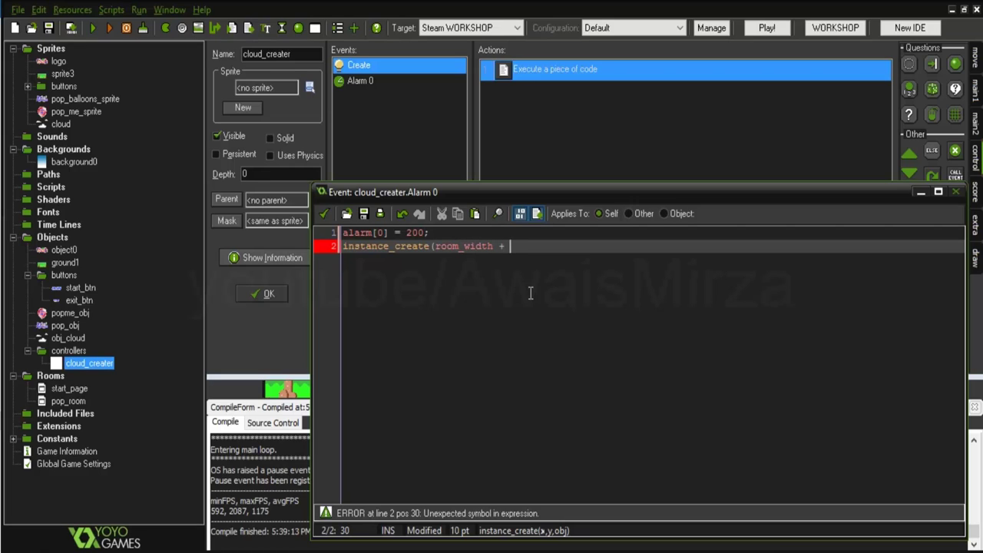
{"action": "type", "text": " 200,"}
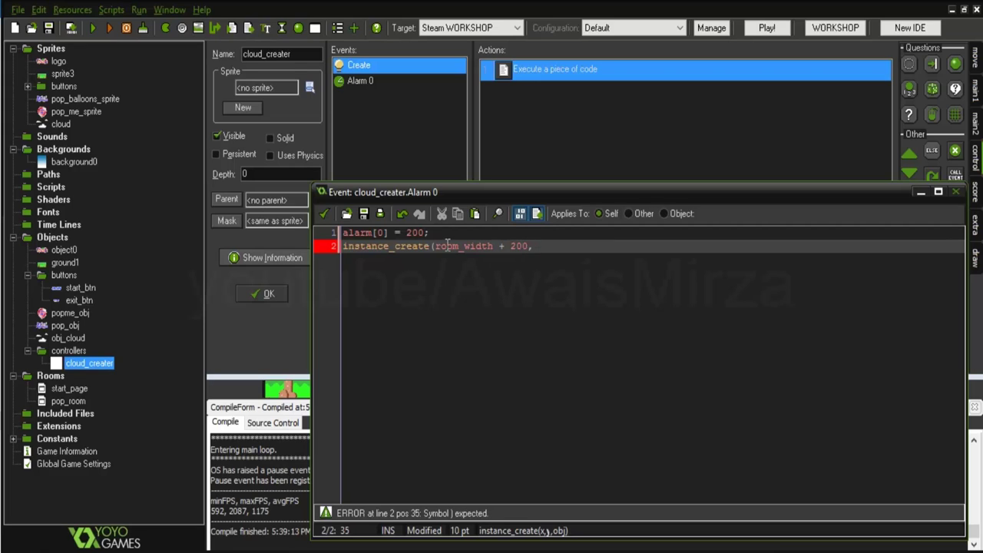
{"action": "left_click_drag", "start_coordinate": [435, 246], "coordinate": [497, 243]}
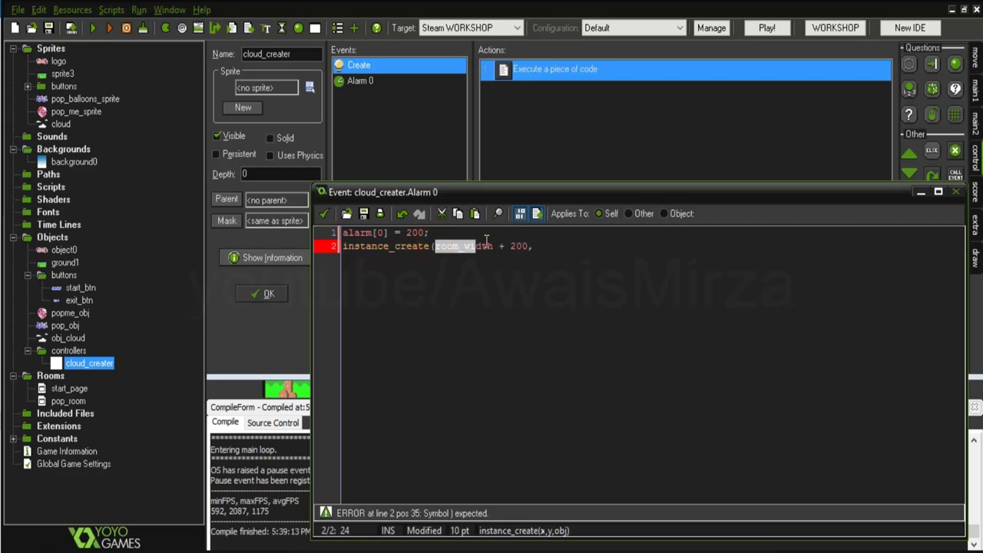
{"action": "left_click", "coordinate": [563, 244]}
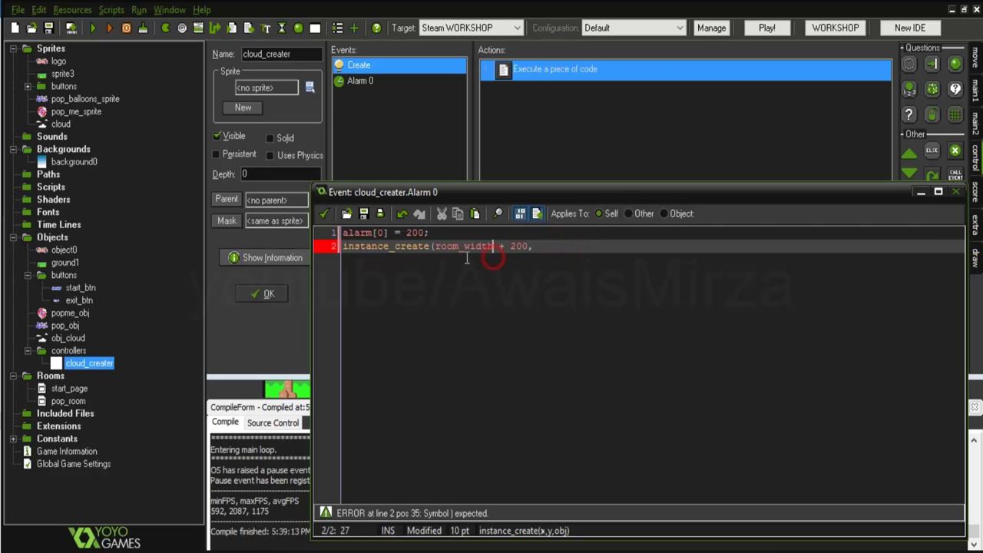
{"action": "left_click_drag", "start_coordinate": [435, 246], "coordinate": [499, 246]}
{"action": "left_click", "coordinate": [515, 246]}
{"action": "left_click_drag", "start_coordinate": [435, 246], "coordinate": [494, 246]}
{"action": "left_click", "coordinate": [517, 246]}
{"action": "left_click_drag", "start_coordinate": [434, 246], "coordinate": [494, 246]}
{"action": "left_click", "coordinate": [523, 245]}
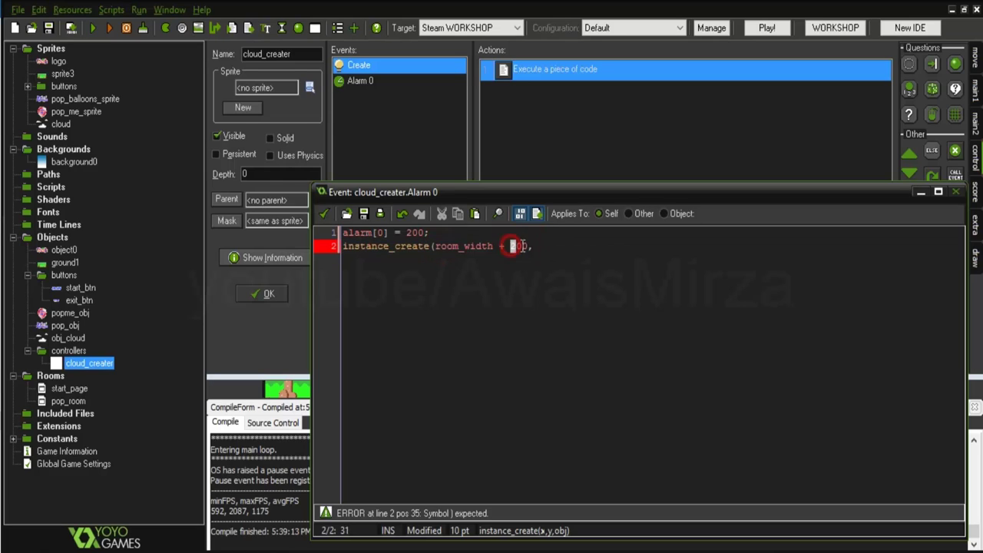
{"action": "left_click", "coordinate": [538, 246]}
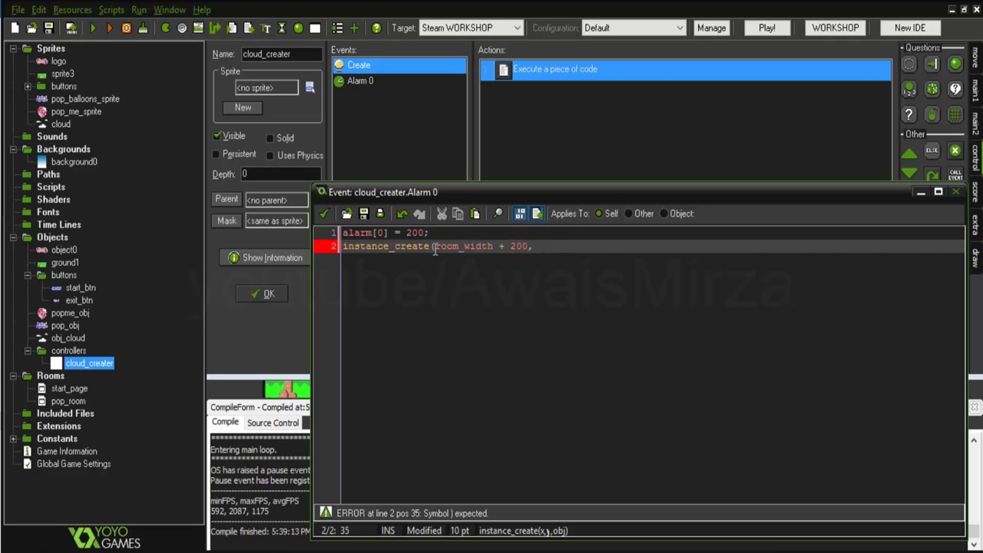
{"action": "left_click_drag", "start_coordinate": [435, 246], "coordinate": [528, 246]}
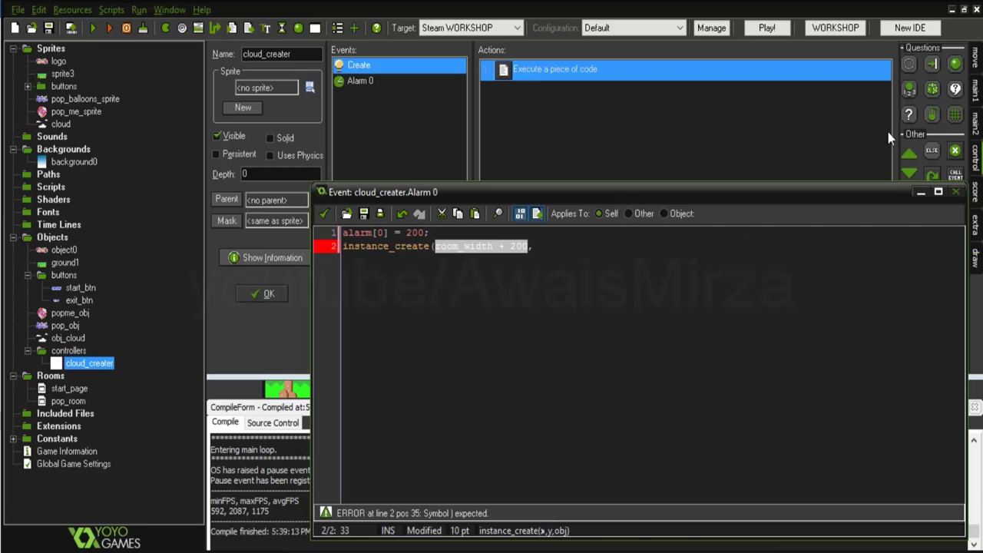
{"action": "left_click", "coordinate": [556, 246]}
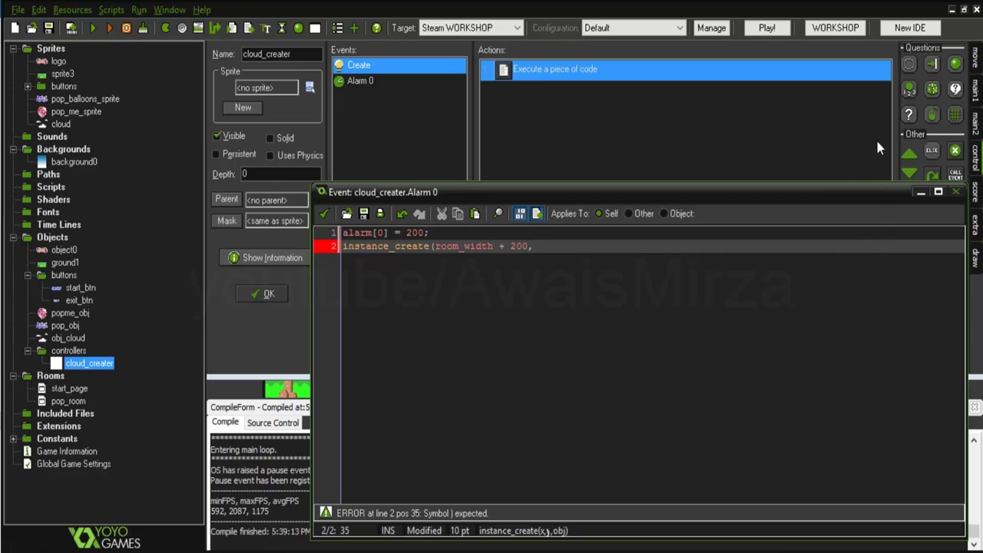
- Open the start_page room with the Alarm 0 code editor minimized, and zoom out its view
{"action": "left_click", "coordinate": [71, 390]}
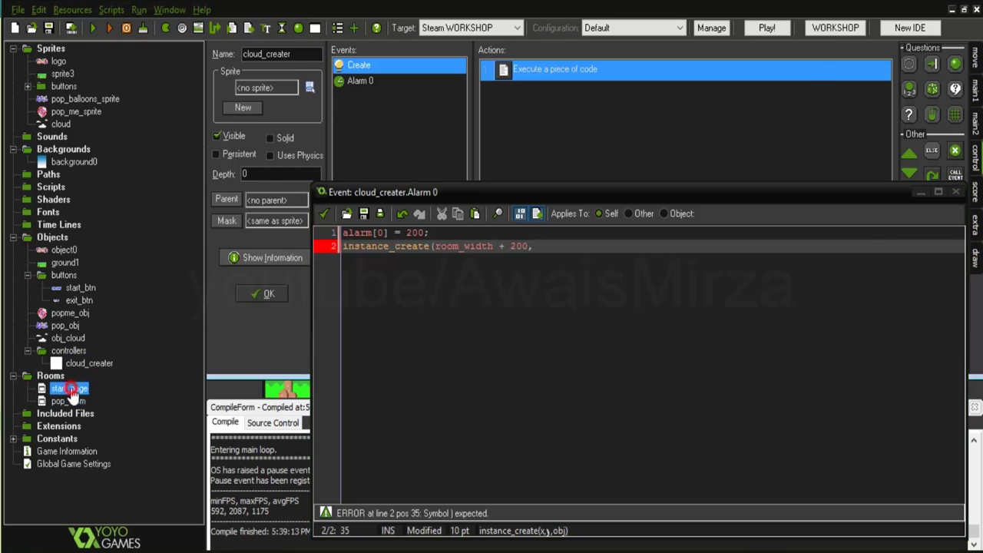
{"action": "double_click", "coordinate": [70, 390]}
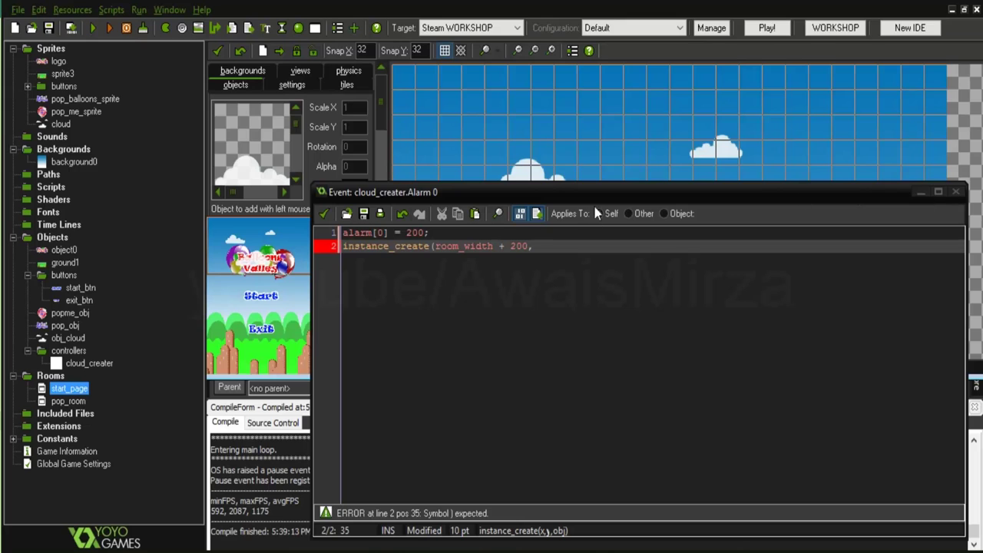
{"action": "left_click", "coordinate": [714, 226]}
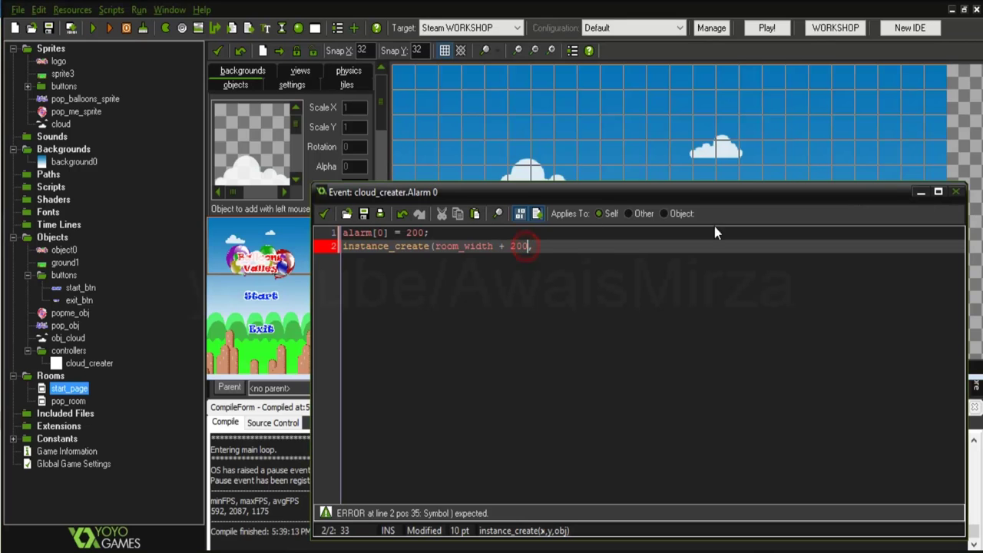
{"action": "left_click", "coordinate": [921, 191]}
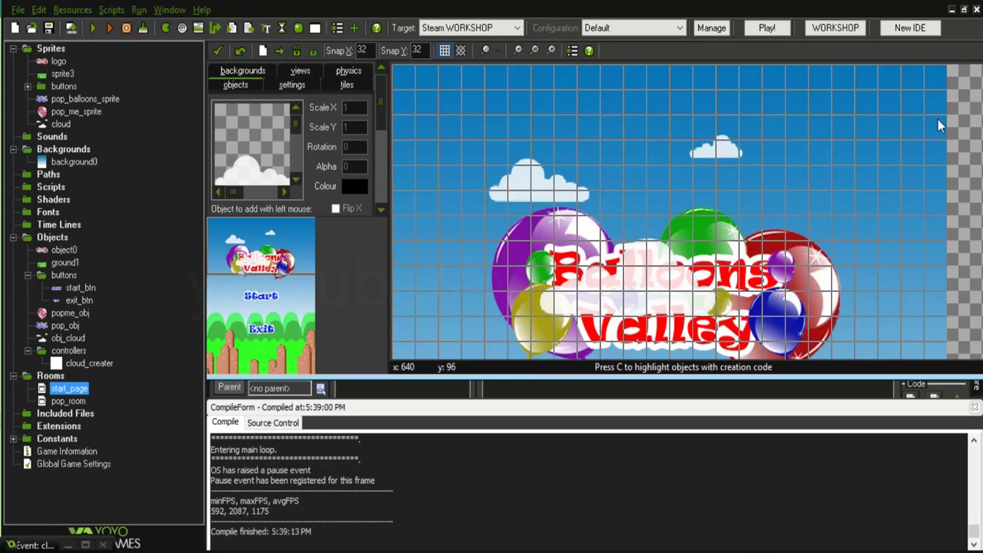
{"action": "scroll", "coordinate": [847, 243], "scroll_direction": "down", "scroll_amount": 2}
{"action": "scroll", "coordinate": [845, 245], "scroll_direction": "down", "scroll_amount": 1}
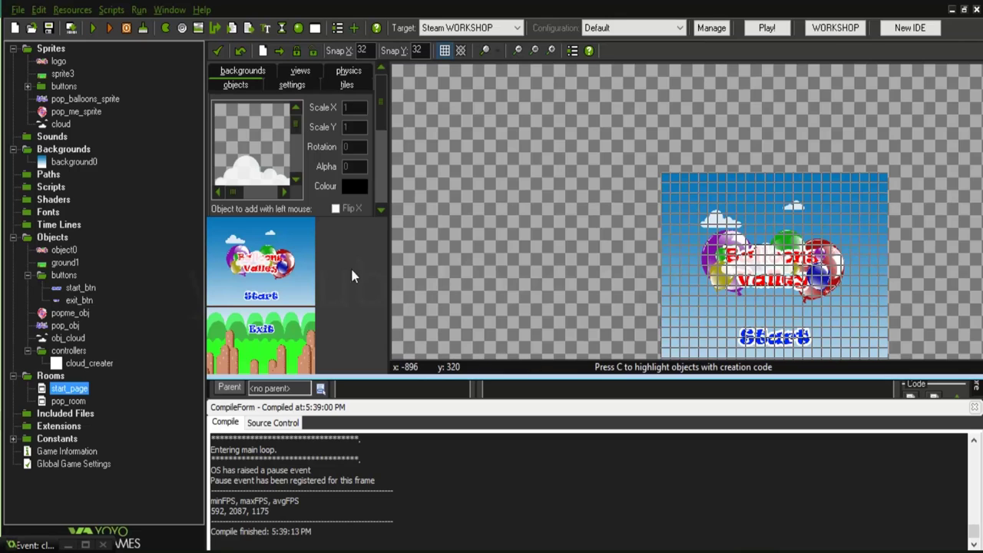
{"action": "scroll", "coordinate": [750, 117], "scroll_direction": "down", "scroll_amount": 1}
{"action": "scroll", "coordinate": [843, 150], "scroll_direction": "up", "scroll_amount": 1}
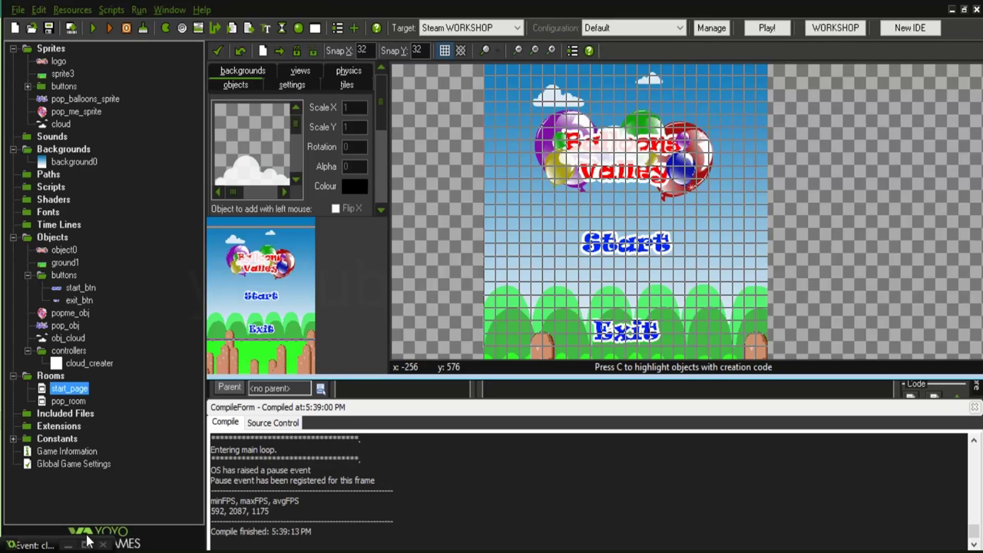
- Reopen cloud_creater's properties and select its Alarm 0 'Execute a piece of code' action
{"action": "right_click", "coordinate": [32, 544]}
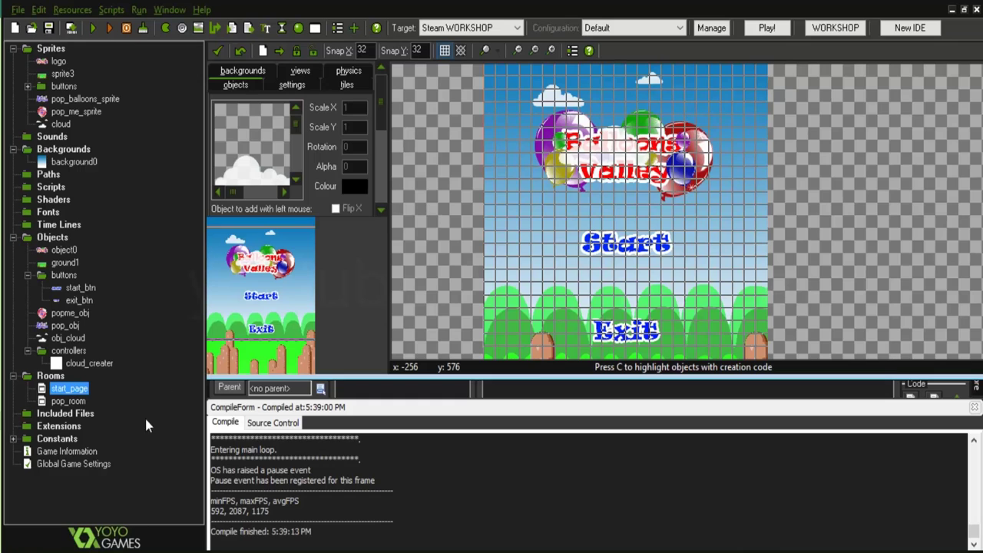
{"action": "left_click_drag", "start_coordinate": [81, 338], "coordinate": [83, 363]}
{"action": "double_click", "coordinate": [83, 363]}
{"action": "left_click", "coordinate": [360, 81]}
{"action": "left_click", "coordinate": [556, 71]}
- Open the Alarm 0 code and add random(150) as the y argument on line 2
{"action": "double_click", "coordinate": [556, 71]}
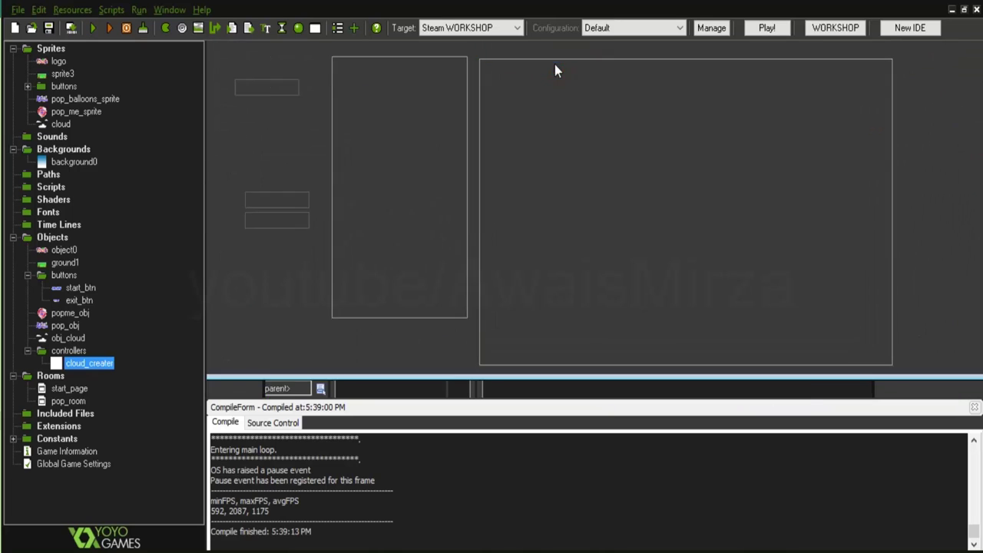
{"action": "left_click_drag", "start_coordinate": [473, 194], "coordinate": [663, 150]}
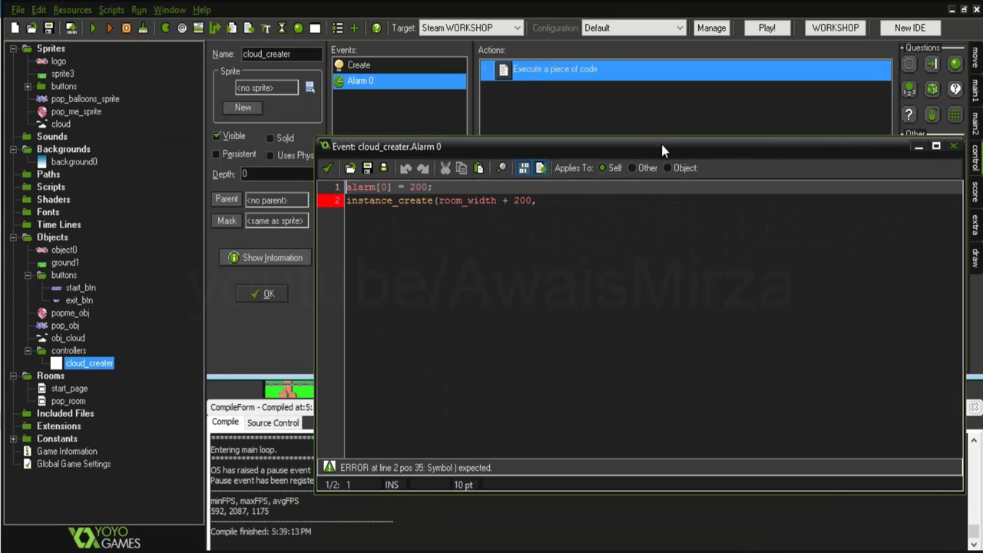
{"action": "left_click", "coordinate": [566, 209]}
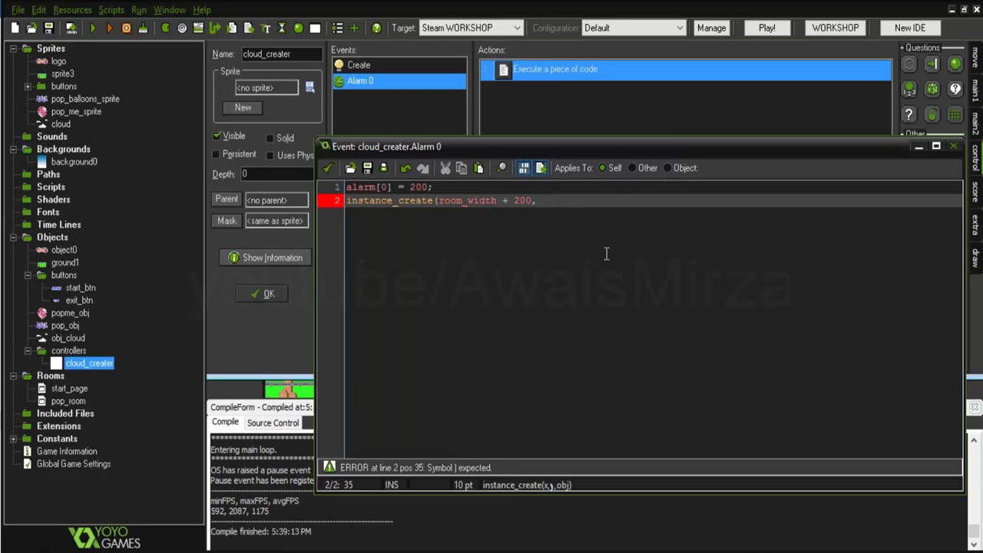
{"action": "type", "text": "random"}
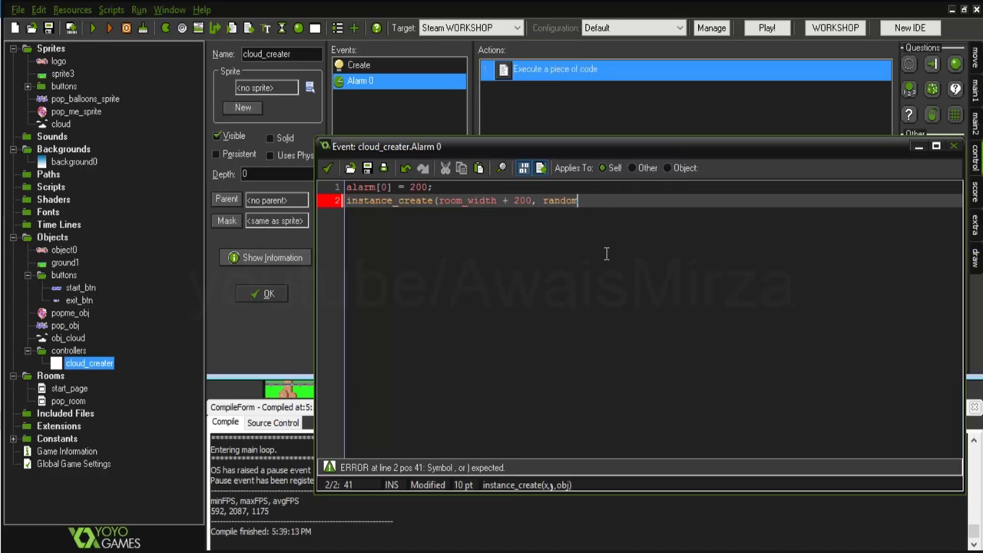
{"action": "type", "text": "(150"}
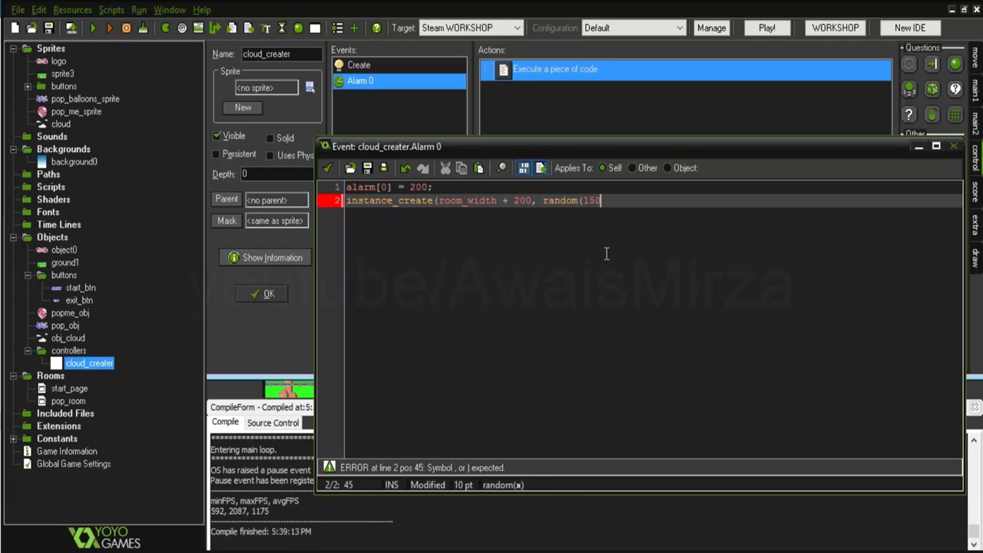
{"action": "type", "text": ")"}
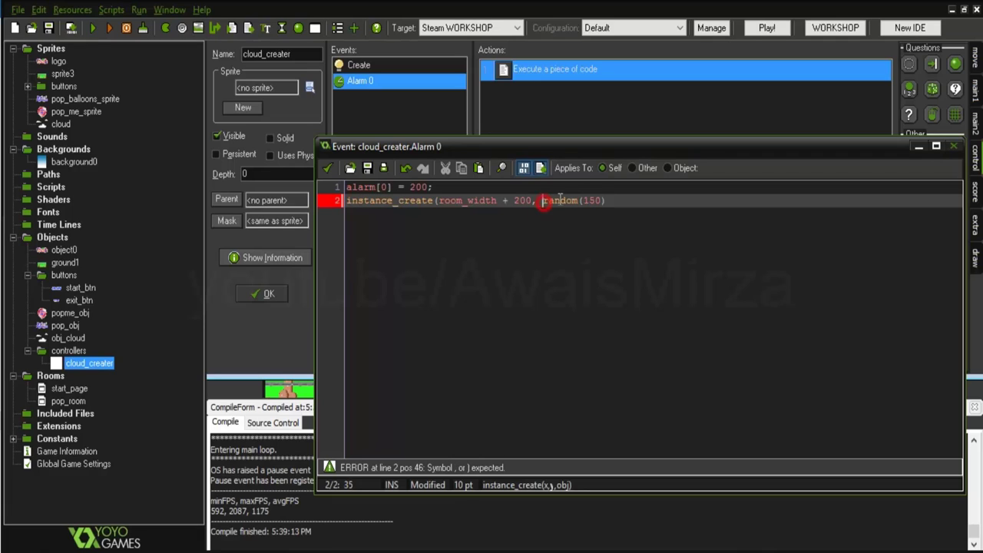
{"action": "left_click_drag", "start_coordinate": [543, 201], "coordinate": [612, 200]}
{"action": "left_click", "coordinate": [612, 200]}
- Finish line 2 with '+ 300, obj_cloud);' to close the instance_create call
{"action": "type", "text": "+ "}
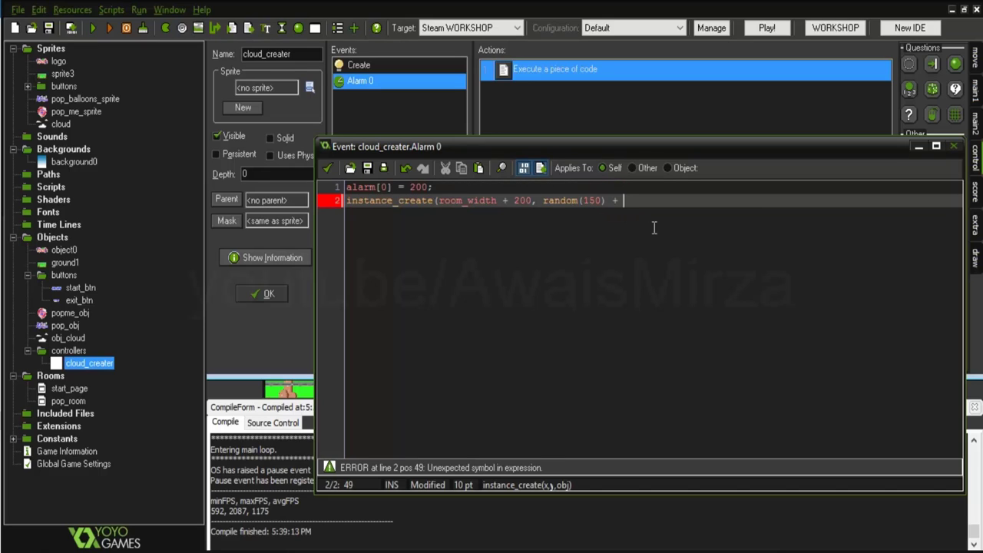
{"action": "type", "text": "300,"}
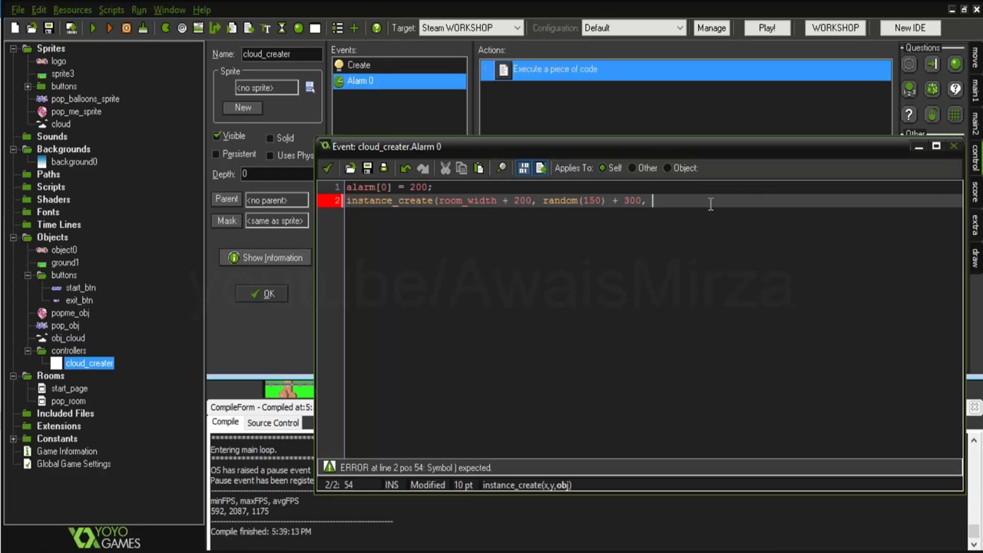
{"action": "type", "text": "obj_c"}
{"action": "type", "text": "loud"}
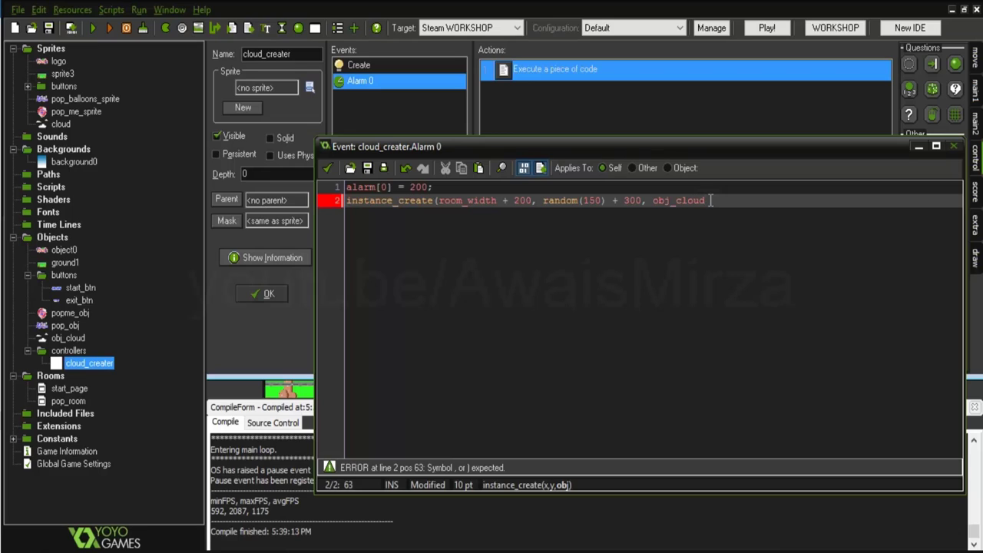
{"action": "type", "text": ");"}
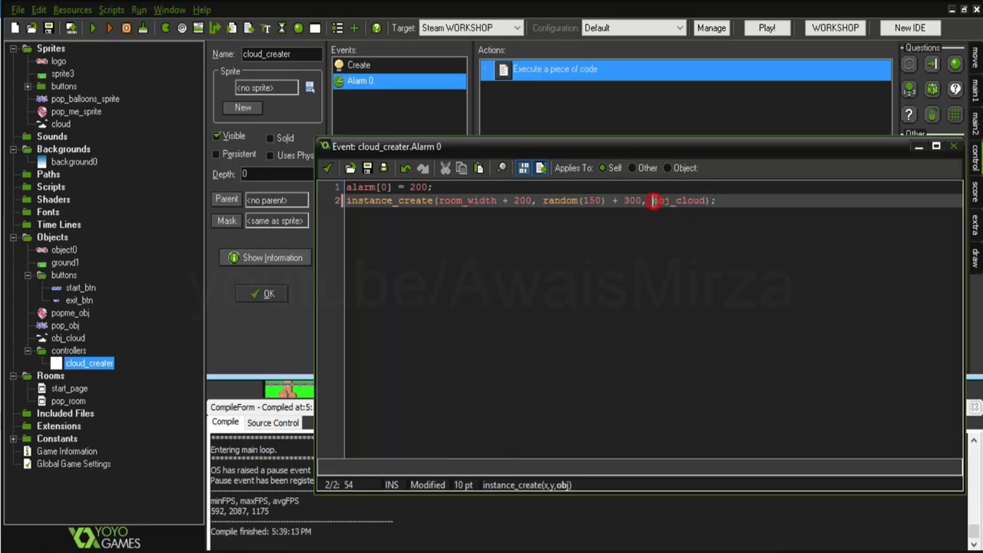
{"action": "left_click_drag", "start_coordinate": [653, 200], "coordinate": [715, 199]}
{"action": "left_click", "coordinate": [679, 202]}
{"action": "left_click", "coordinate": [759, 201]}
{"action": "key", "text": "shift+Home"}
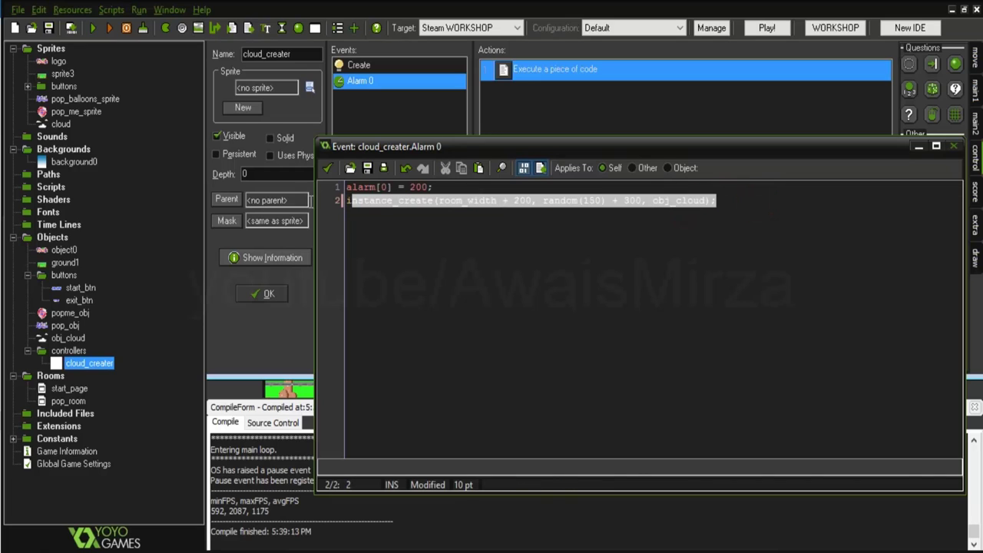
- Check that obj_cloud's Create code sets hspeed = -2, then close that code
{"action": "double_click", "coordinate": [66, 339]}
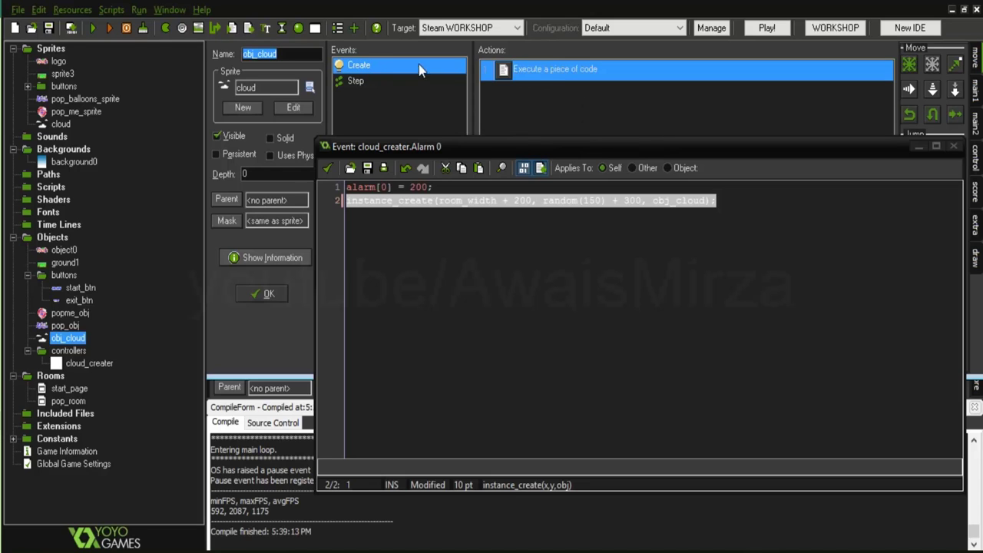
{"action": "double_click", "coordinate": [546, 70]}
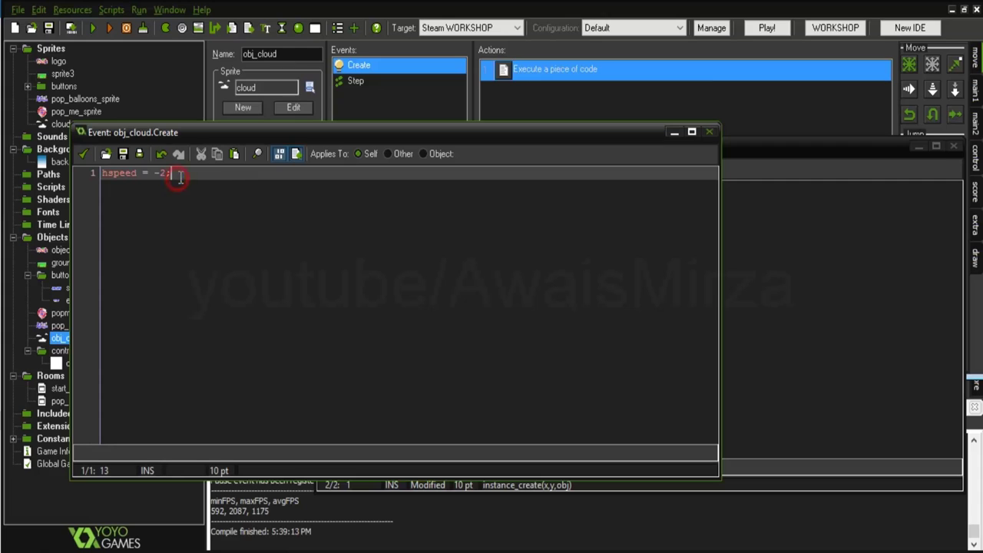
{"action": "left_click_drag", "start_coordinate": [176, 174], "coordinate": [107, 175]}
{"action": "left_click", "coordinate": [172, 193]}
{"action": "left_click", "coordinate": [83, 154]}
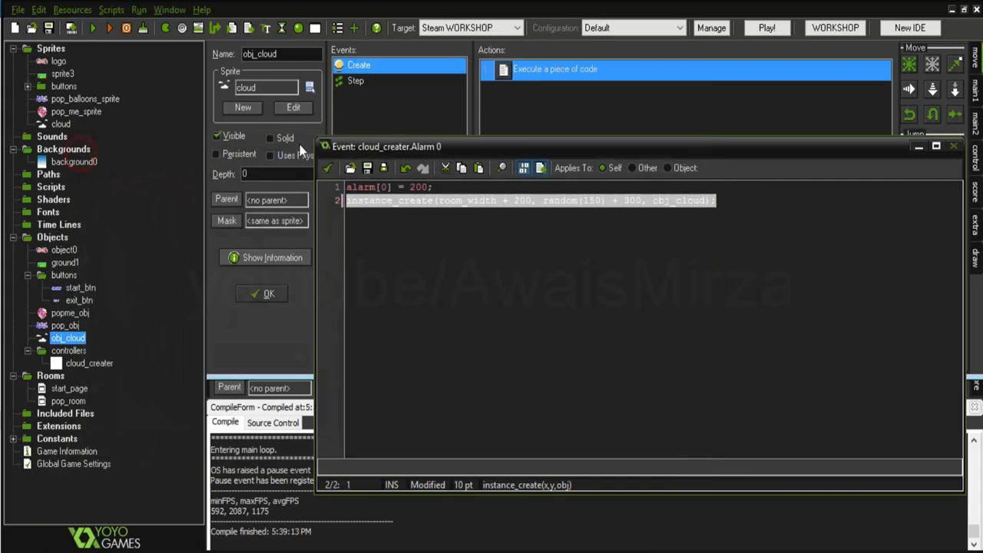
- Save the Alarm 0 code and close both obj_cloud and cloud_creater property windows
{"action": "left_click_drag", "start_coordinate": [555, 146], "coordinate": [481, 145]}
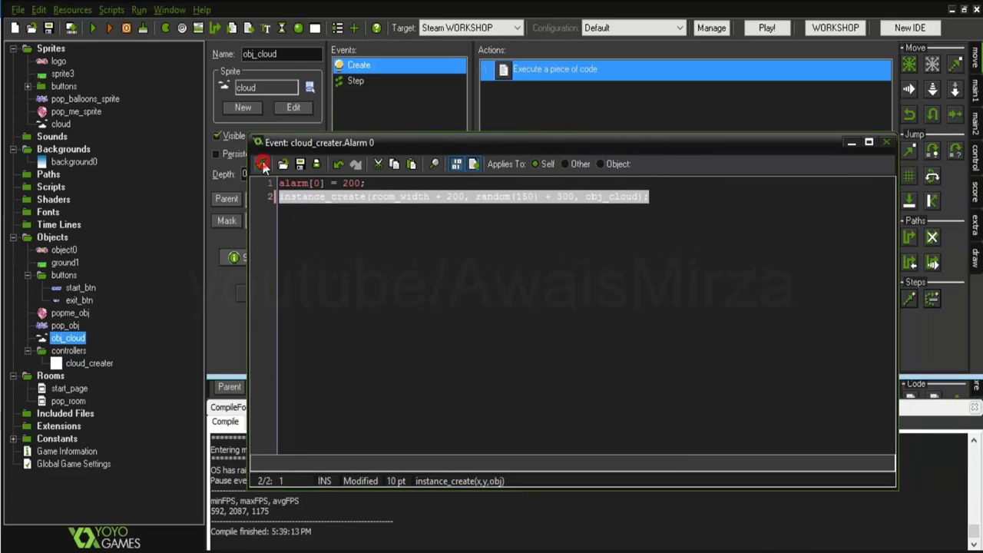
{"action": "left_click", "coordinate": [255, 165]}
{"action": "left_click", "coordinate": [274, 293]}
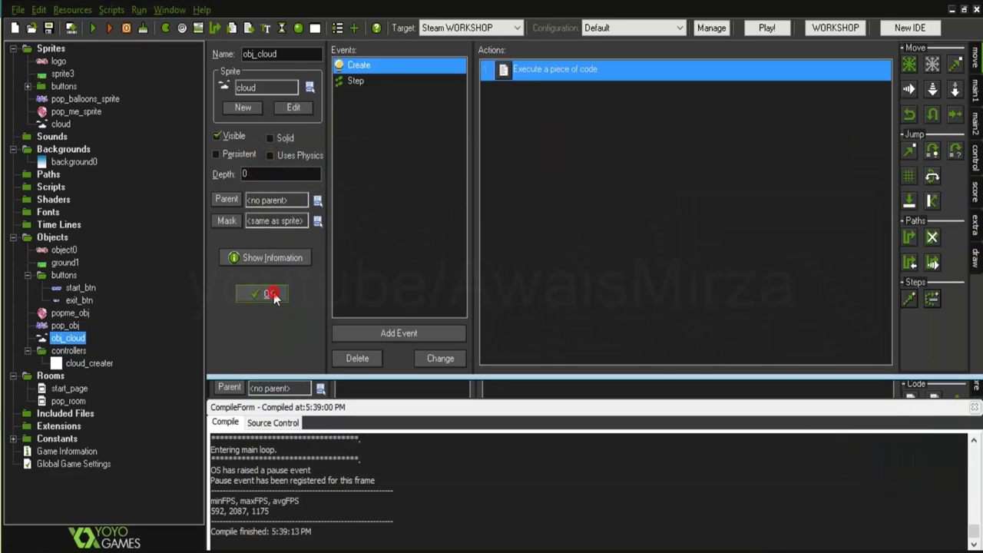
{"action": "left_click", "coordinate": [274, 293]}
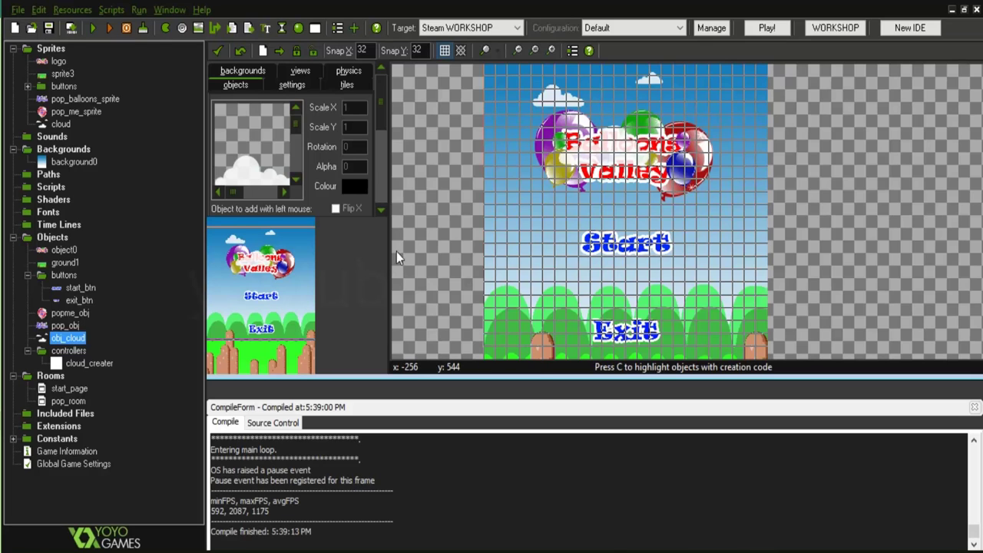
- Pick cloud_creater in the object selector and place it in start_page's top-left cell
{"action": "left_click", "coordinate": [976, 409]}
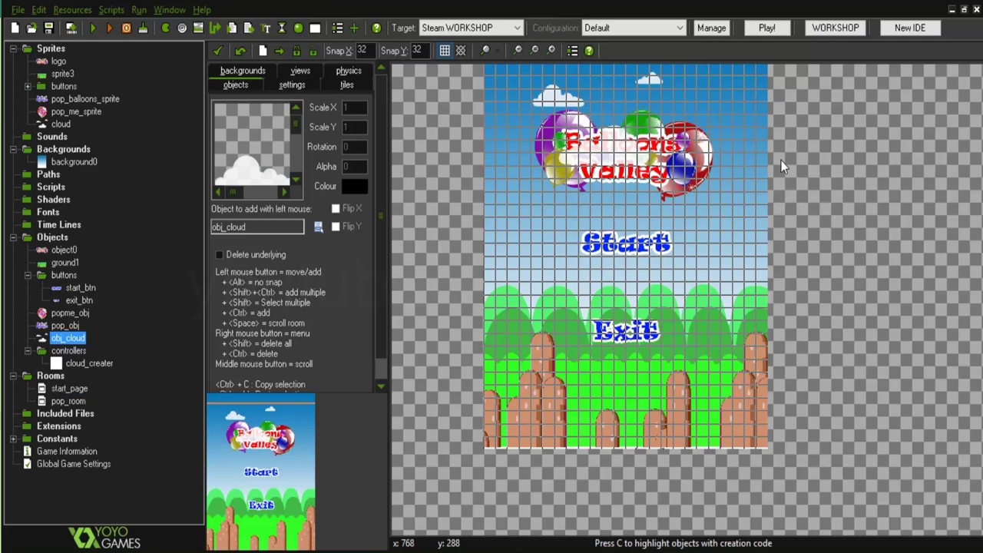
{"action": "left_click", "coordinate": [69, 388]}
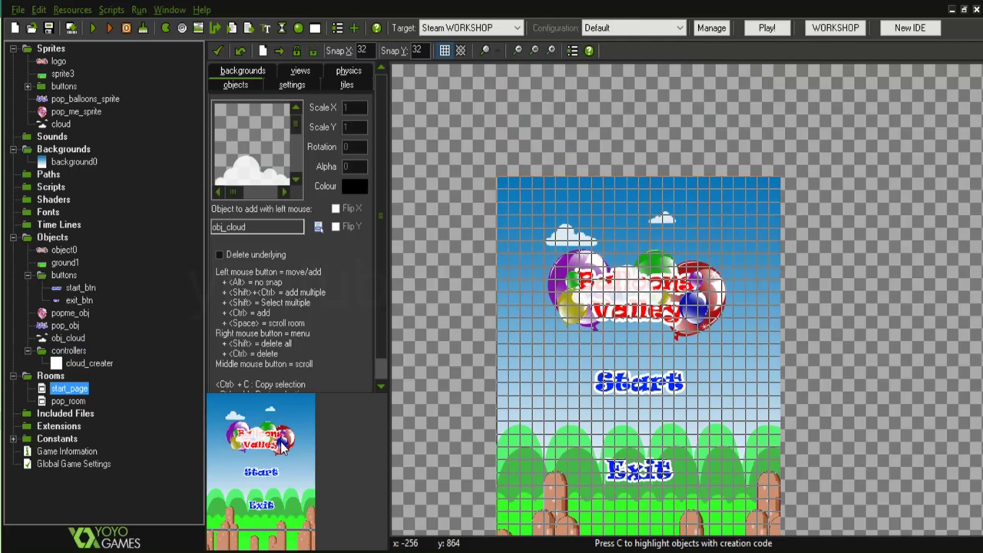
{"action": "left_click", "coordinate": [318, 228]}
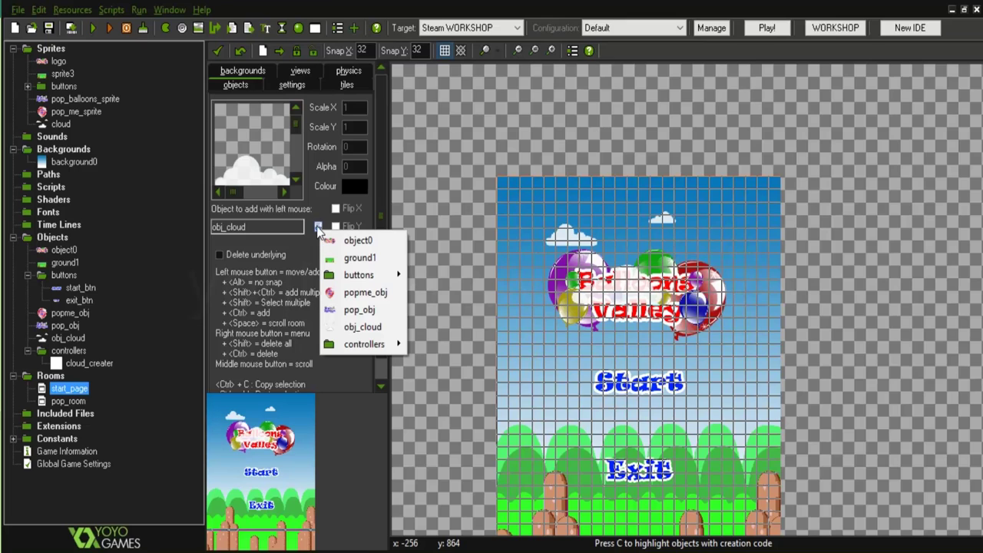
{"action": "mouse_move", "coordinate": [371, 344]}
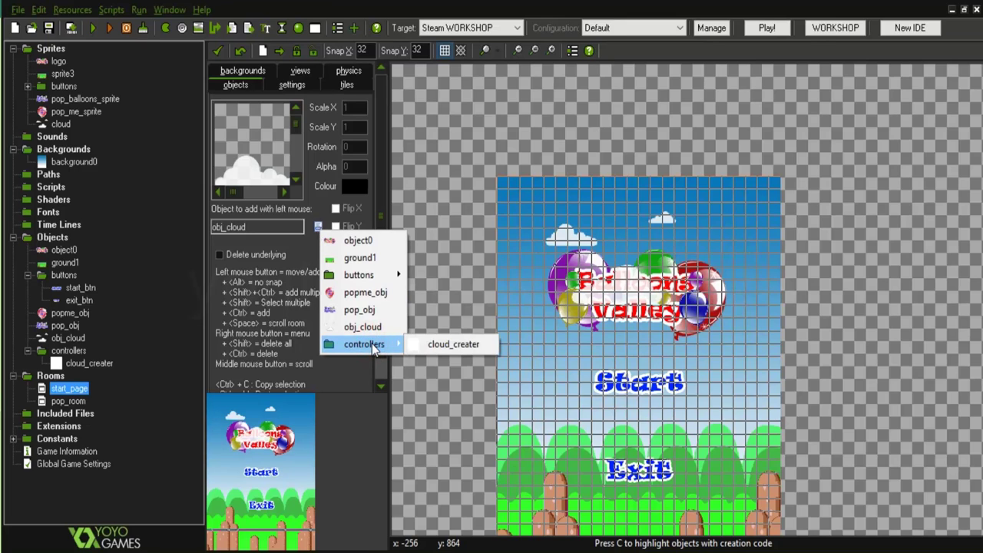
{"action": "left_click", "coordinate": [460, 345]}
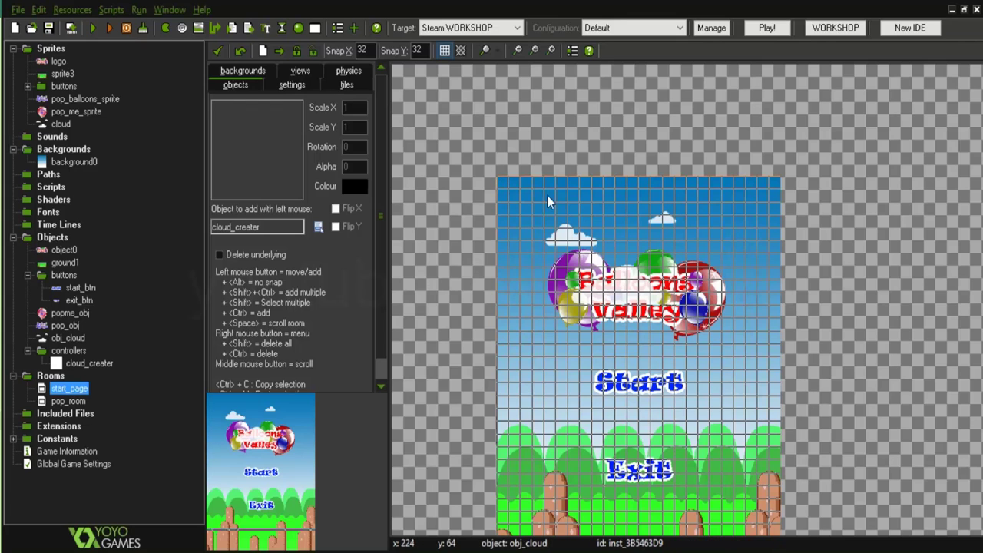
{"action": "scroll", "coordinate": [508, 181], "scroll_direction": "up", "scroll_amount": 1, "text": "ctrl"}
{"action": "scroll", "coordinate": [506, 181], "scroll_direction": "up", "scroll_amount": 1, "text": "ctrl"}
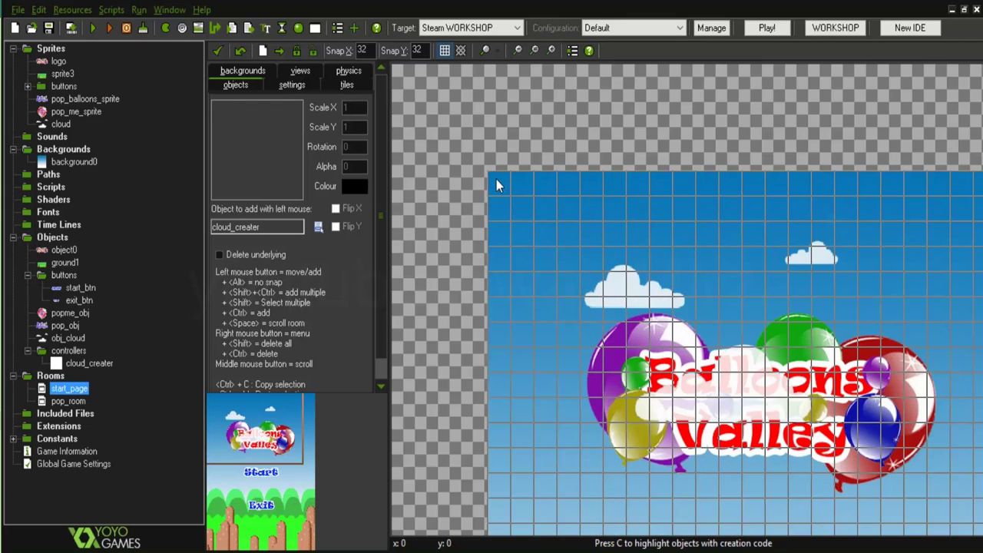
{"action": "left_click", "coordinate": [496, 179]}
{"action": "scroll", "coordinate": [499, 177], "scroll_direction": "up", "scroll_amount": 1, "text": "ctrl"}
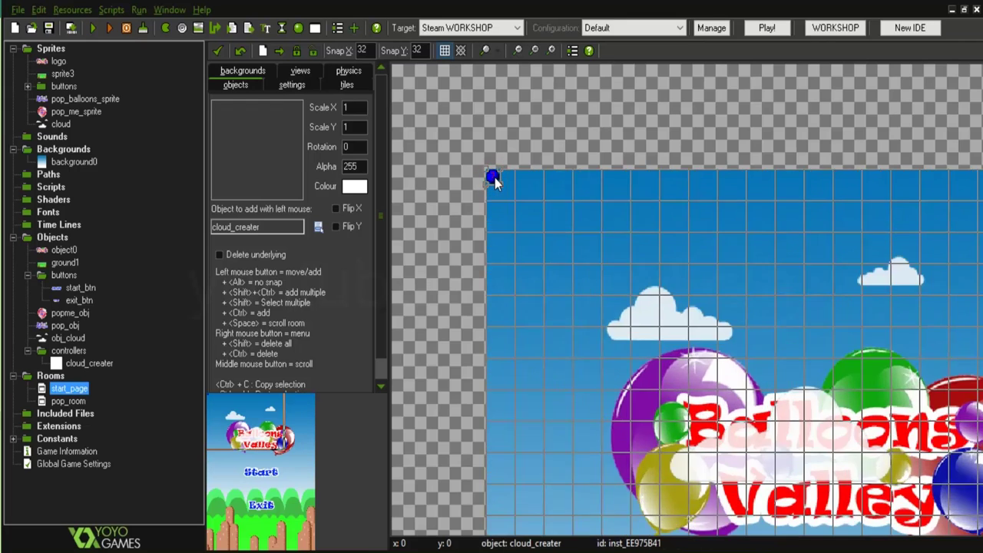
{"action": "scroll", "coordinate": [494, 178], "scroll_direction": "up", "scroll_amount": 1, "text": "ctrl"}
{"action": "scroll", "coordinate": [491, 175], "scroll_direction": "up", "scroll_amount": 2, "text": "ctrl"}
{"action": "scroll", "coordinate": [477, 160], "scroll_direction": "up", "scroll_amount": 2, "text": "ctrl"}
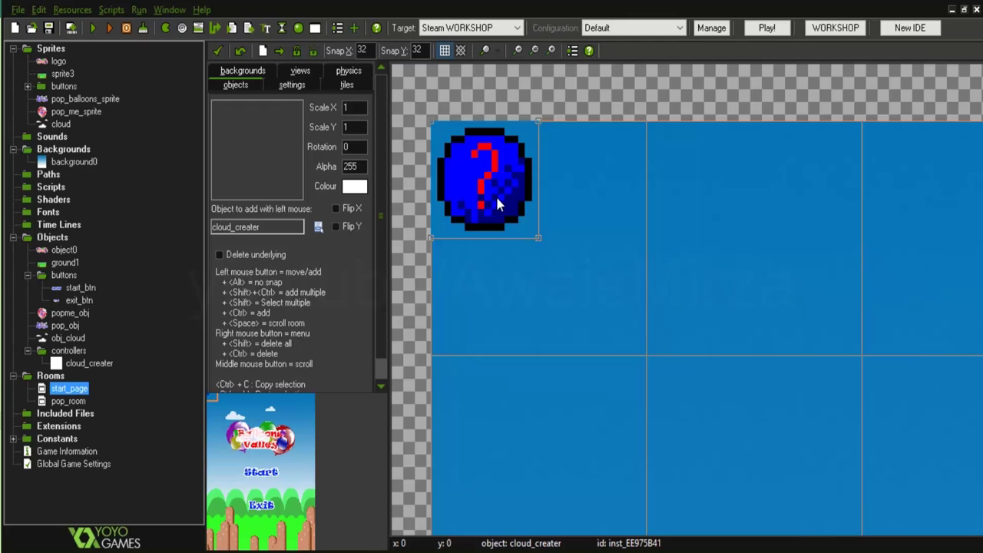
{"action": "scroll", "coordinate": [496, 194], "scroll_direction": "down", "scroll_amount": 2, "text": "ctrl"}
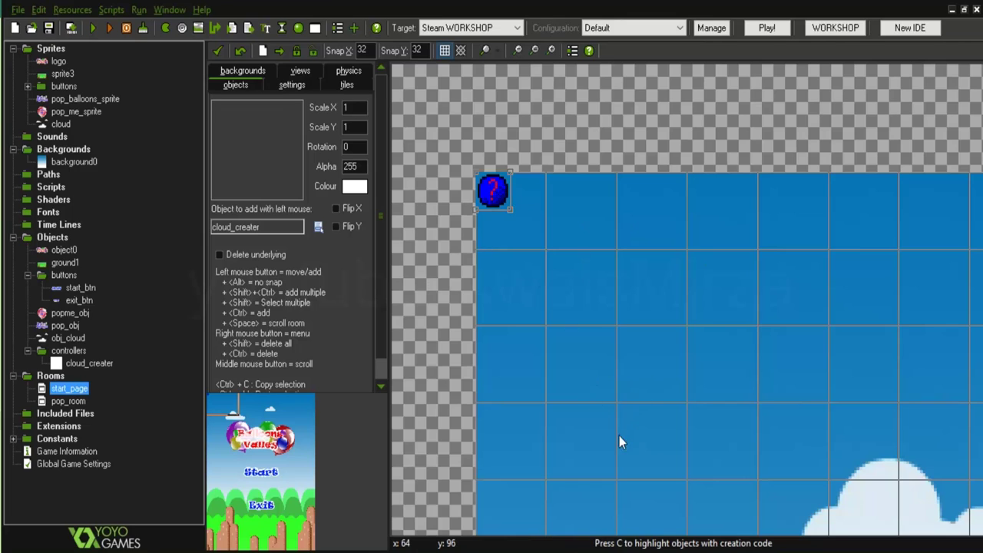
{"action": "scroll", "coordinate": [620, 442], "scroll_direction": "down", "scroll_amount": 1}
{"action": "scroll", "coordinate": [622, 444], "scroll_direction": "down", "scroll_amount": 2}
{"action": "scroll", "coordinate": [665, 221], "scroll_direction": "up", "scroll_amount": 1}
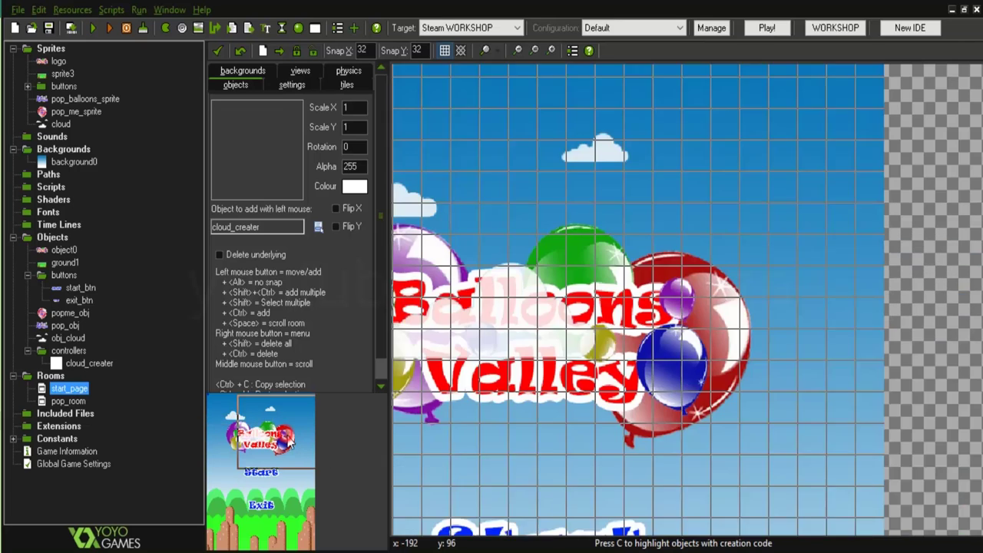
{"action": "scroll", "coordinate": [676, 216], "scroll_direction": "down", "scroll_amount": 2}
{"action": "scroll", "coordinate": [677, 217], "scroll_direction": "down", "scroll_amount": 1}
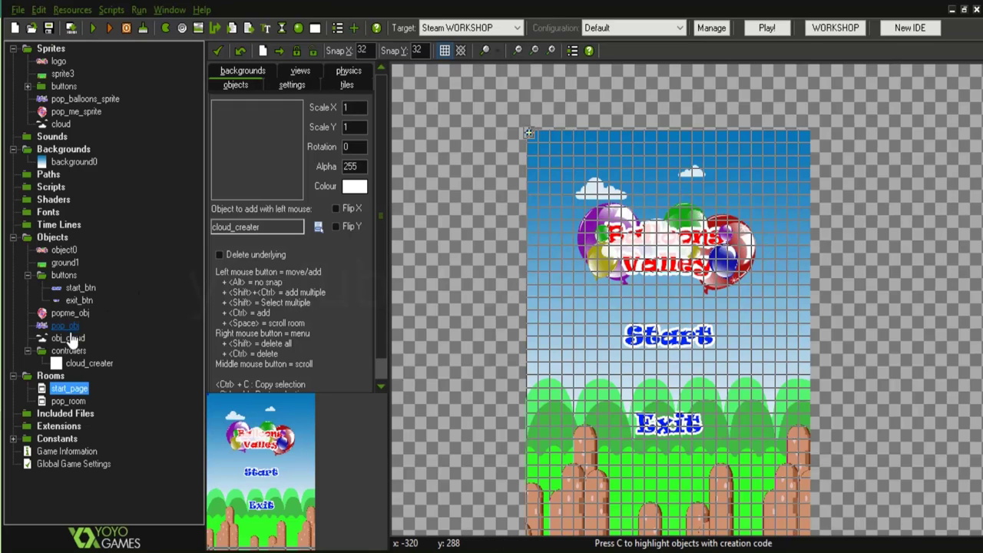
- Review cloud_creater's Alarm 0 event, then close its properties and the start_page room
{"action": "left_click", "coordinate": [81, 366]}
{"action": "double_click", "coordinate": [81, 366]}
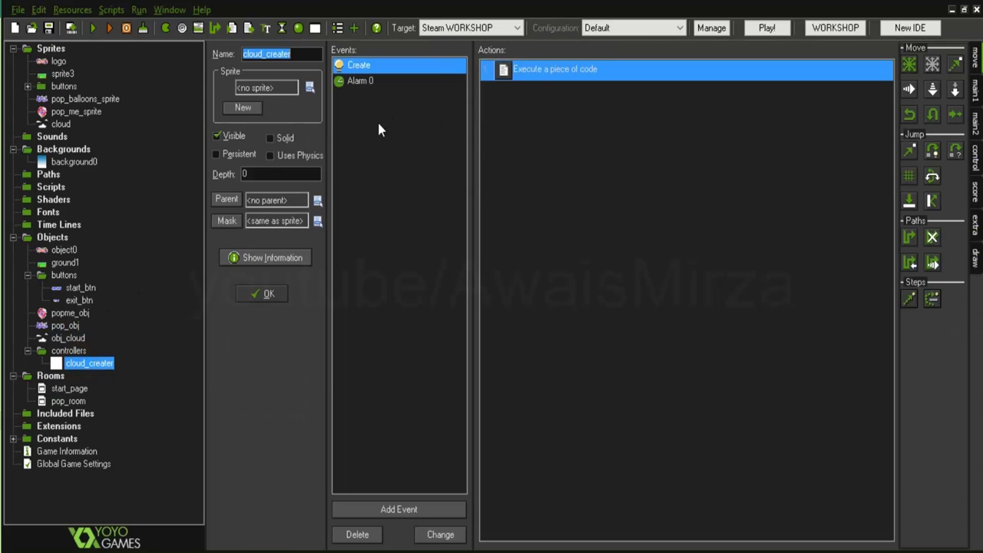
{"action": "left_click", "coordinate": [373, 103]}
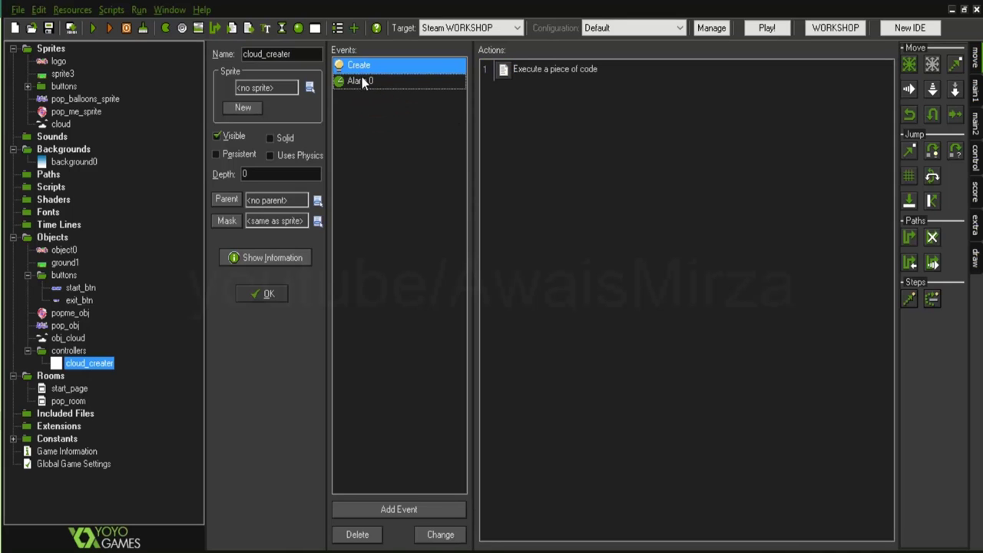
{"action": "left_click", "coordinate": [279, 294]}
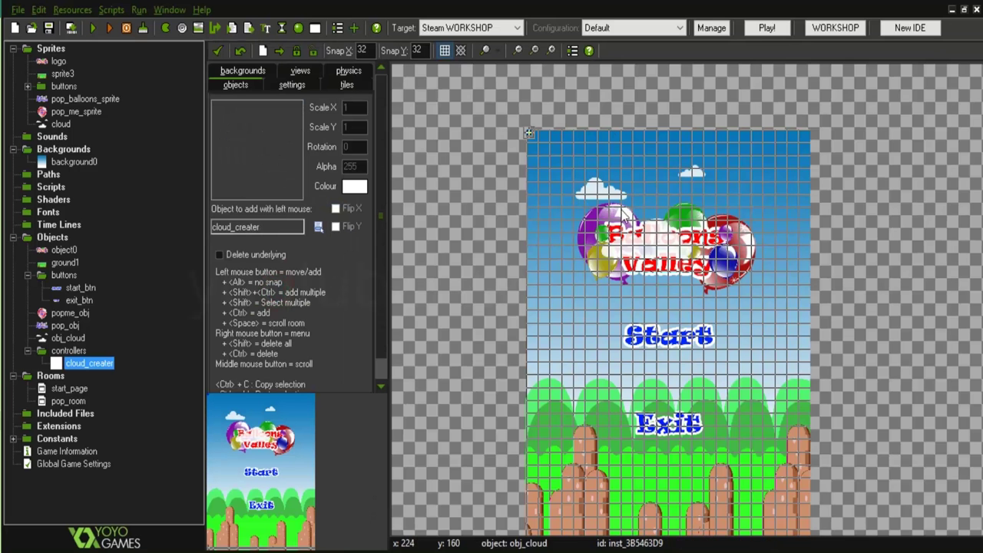
{"action": "left_click", "coordinate": [218, 51]}
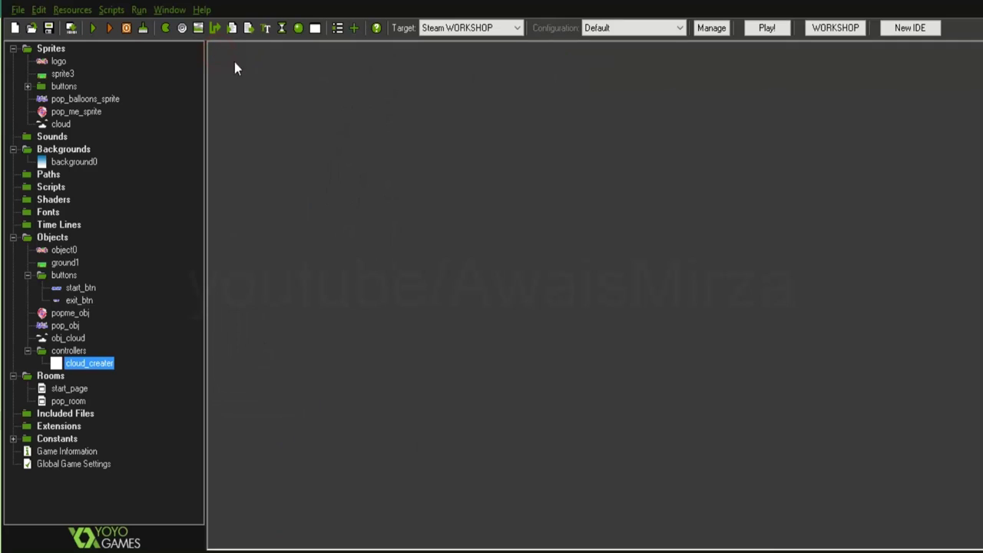
- Run the game, choose Start on the Balloons Valley menu to reach the pop room, then quit with Escape
{"action": "left_click", "coordinate": [95, 30]}
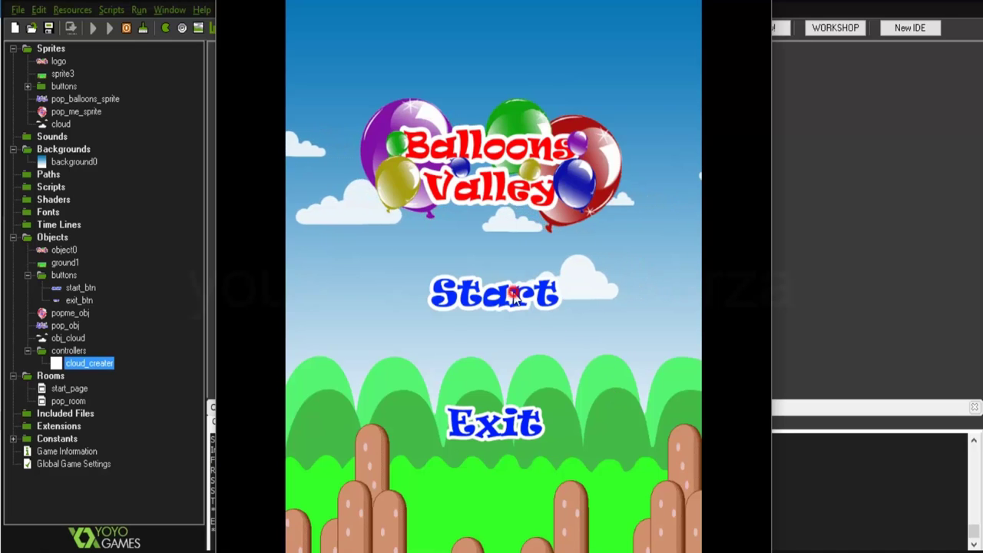
{"action": "left_click", "coordinate": [557, 296]}
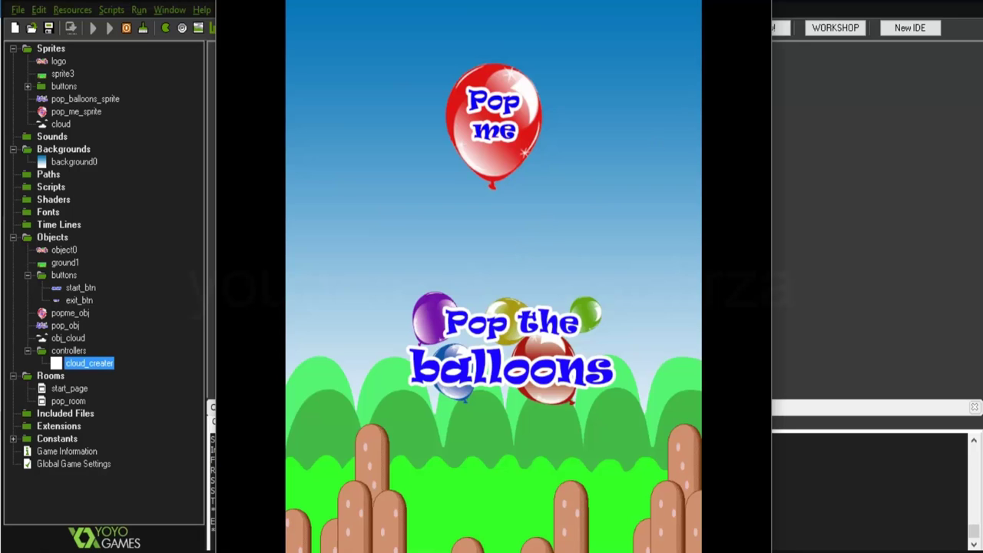
{"action": "key", "text": "Escape"}
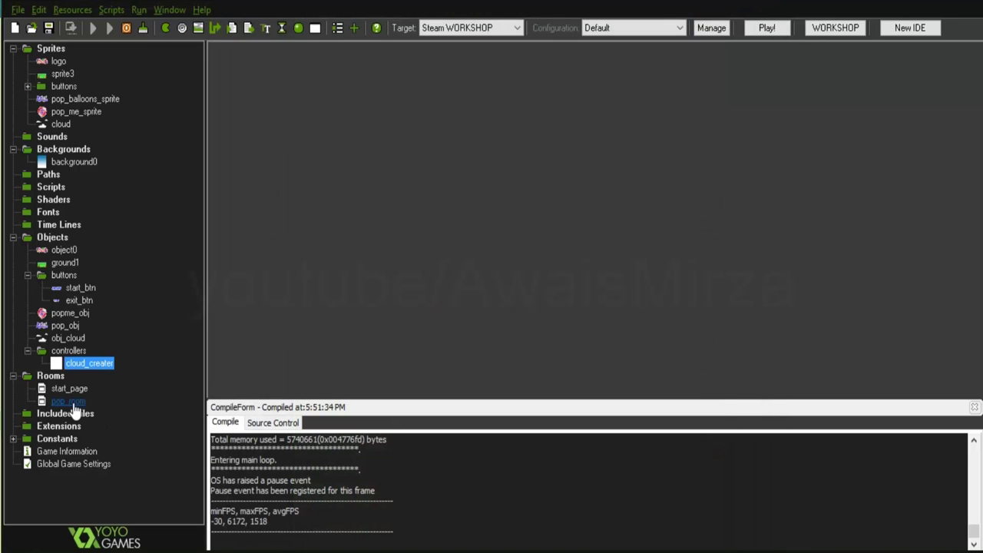
- Open the pop_room room editor and enlarge it to fill the workspace
{"action": "double_click", "coordinate": [71, 403]}
{"action": "left_click_drag", "start_coordinate": [642, 162], "coordinate": [619, 100]}
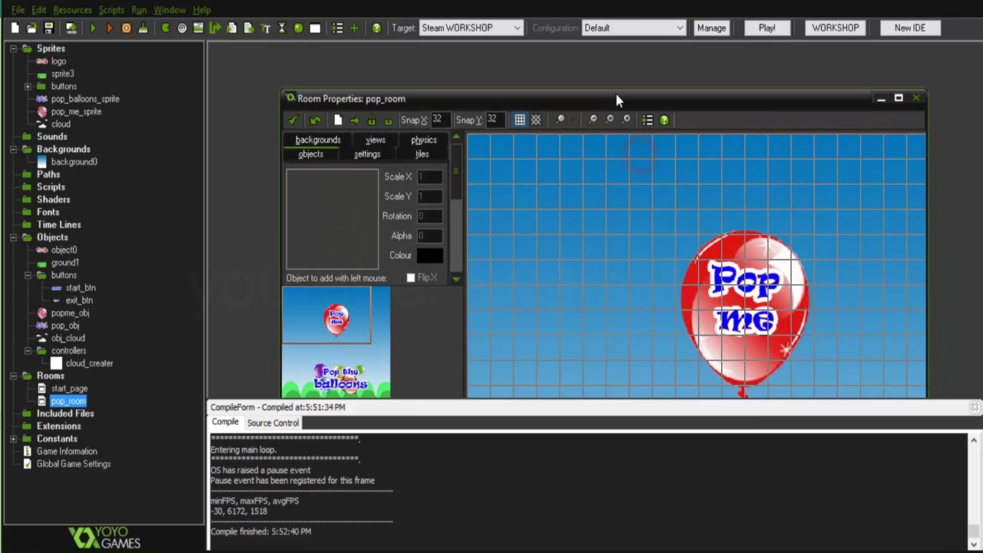
{"action": "left_click", "coordinate": [974, 407]}
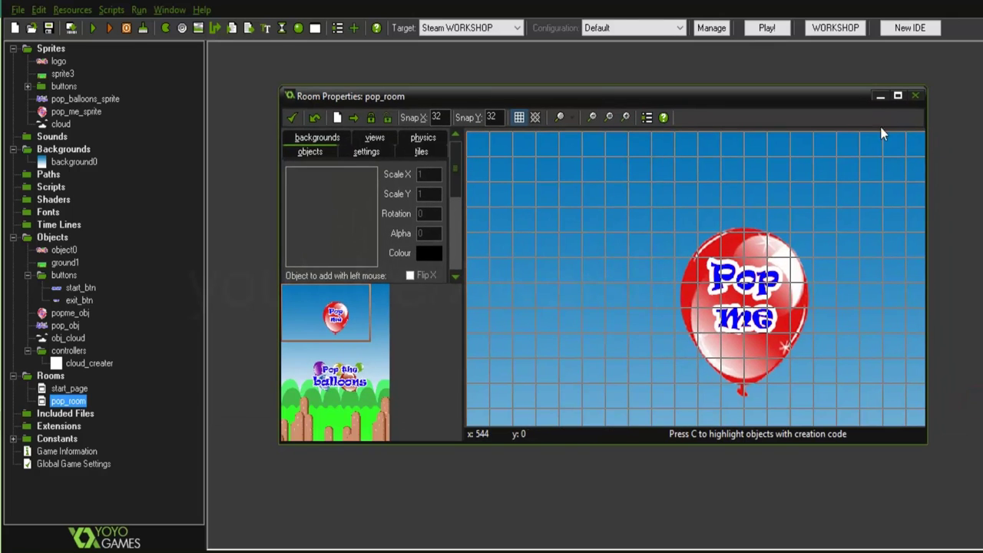
{"action": "left_click", "coordinate": [899, 98]}
{"action": "scroll", "coordinate": [630, 351], "scroll_direction": "down", "scroll_amount": 2}
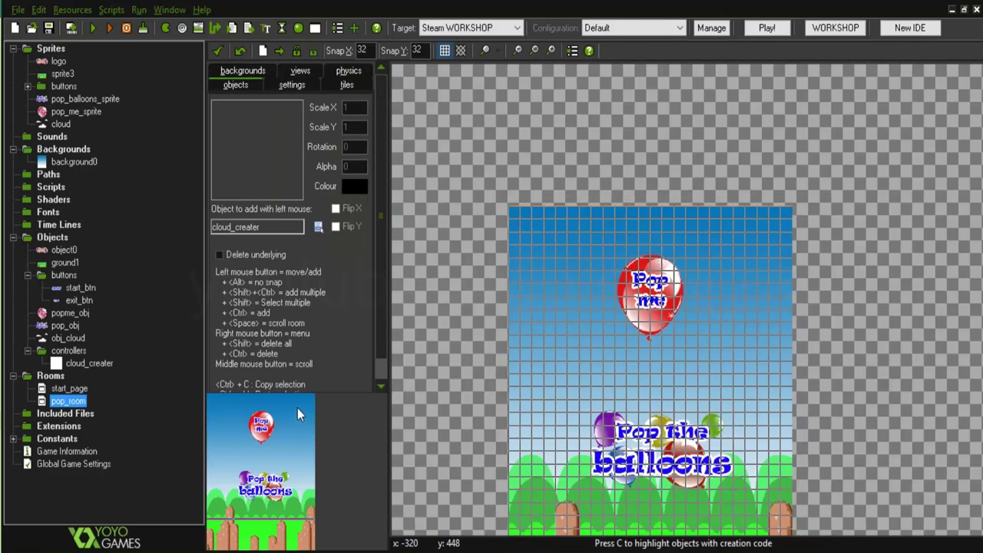
- Add an obj_cloud instance and drag it into the room's upper sky
{"action": "left_click", "coordinate": [294, 455]}
{"action": "left_click", "coordinate": [318, 226]}
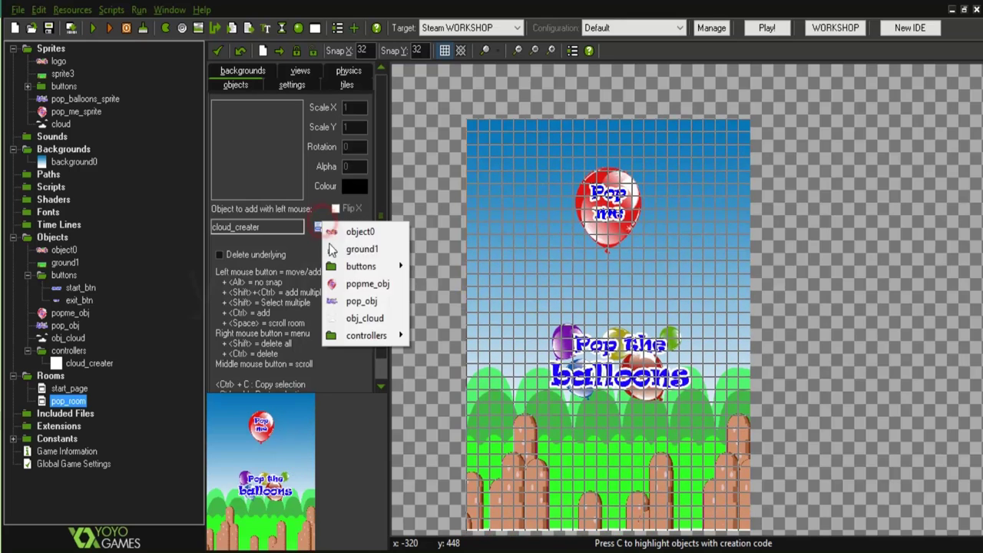
{"action": "left_click", "coordinate": [372, 318]}
{"action": "left_click", "coordinate": [430, 223]}
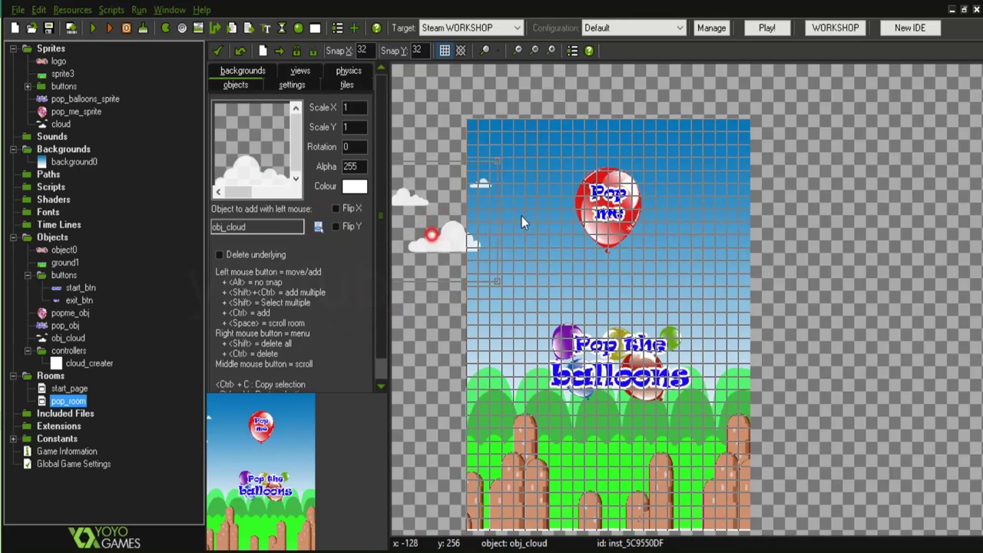
{"action": "mouse_move", "coordinate": [421, 219]}
{"action": "left_mouse_down"}
{"action": "mouse_move", "coordinate": [602, 192]}
{"action": "mouse_move", "coordinate": [694, 235]}
{"action": "mouse_move", "coordinate": [675, 205]}
{"action": "left_mouse_up"}
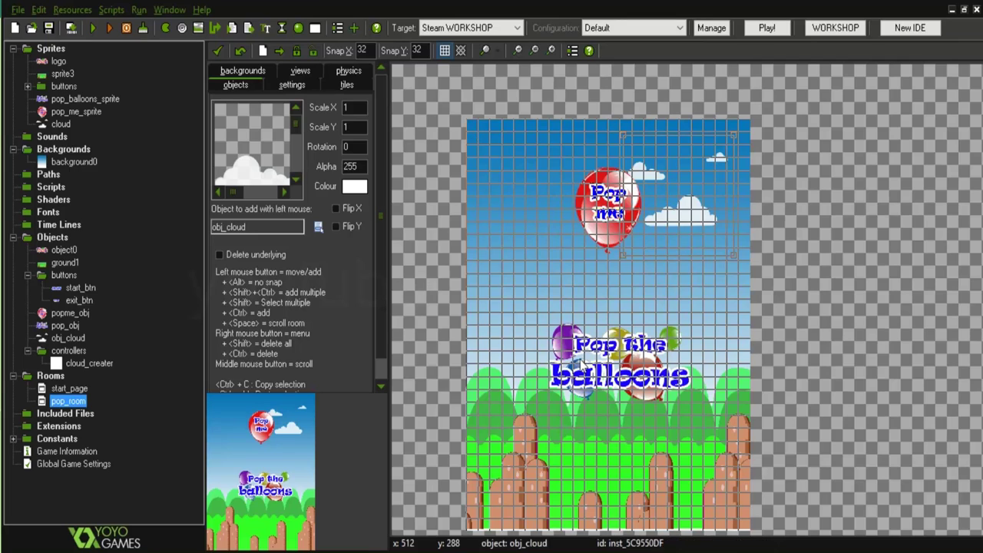
- Choose controllers > cloud_creater and place it in pop_room's top-left cell
{"action": "left_click", "coordinate": [316, 228]}
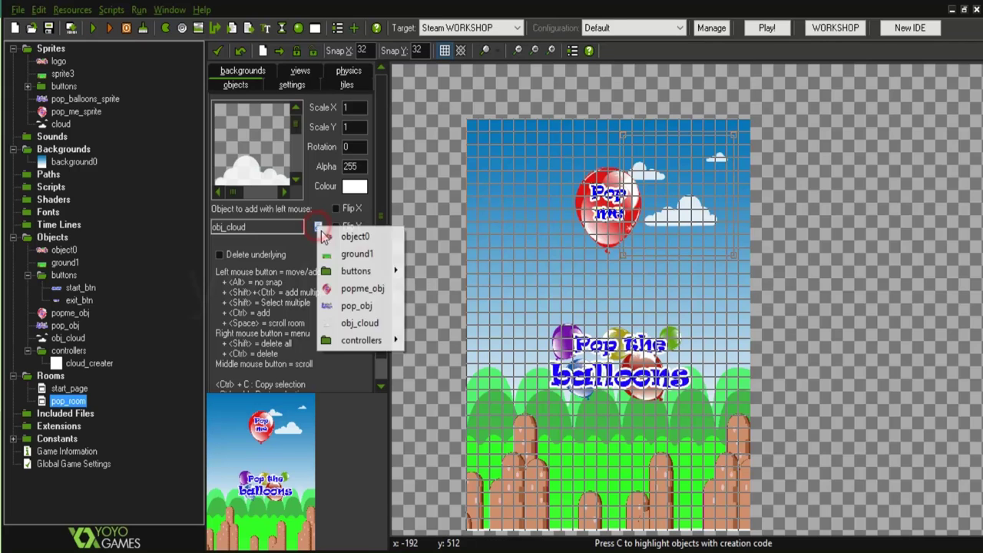
{"action": "mouse_move", "coordinate": [354, 341]}
{"action": "left_click", "coordinate": [446, 341]}
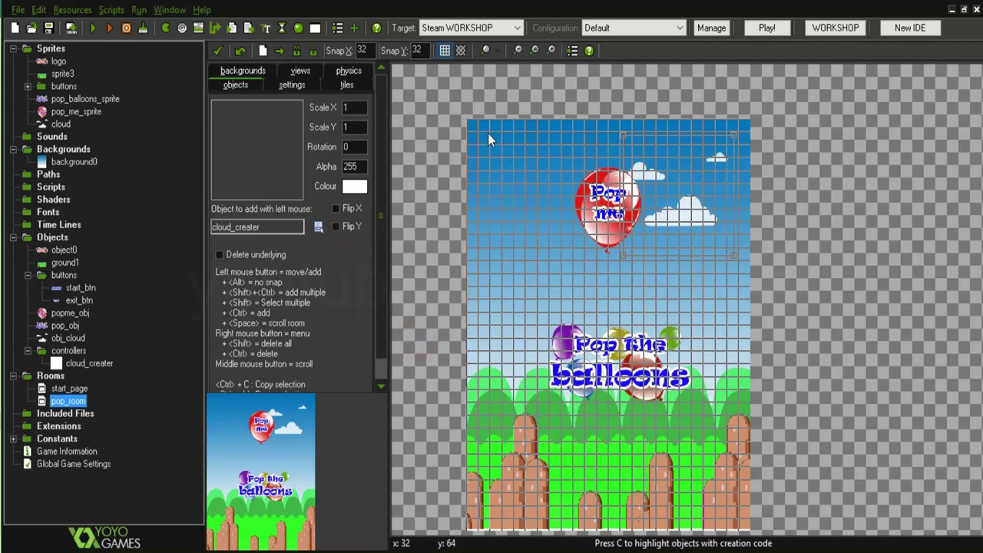
{"action": "scroll", "coordinate": [467, 112], "scroll_direction": "up", "scroll_amount": 2, "text": "ctrl"}
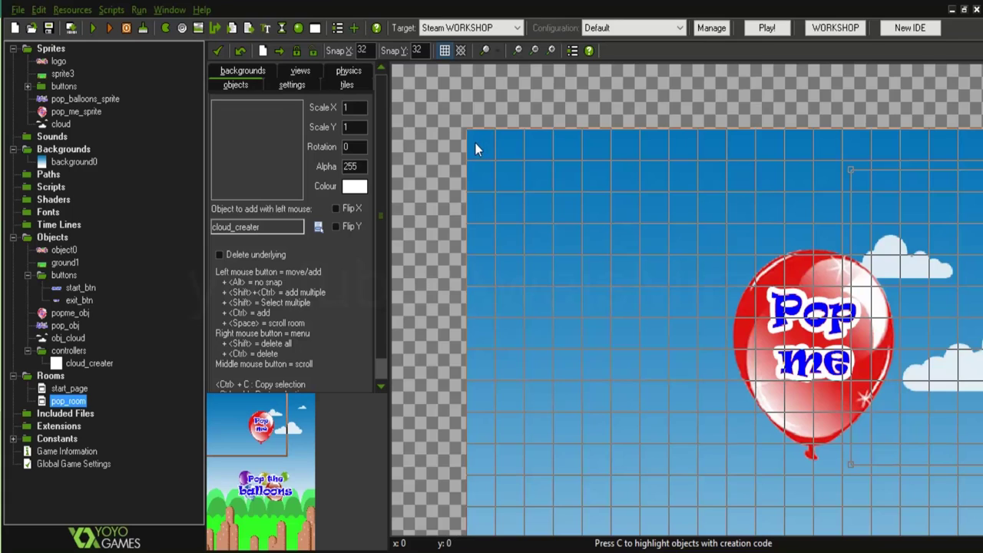
{"action": "left_click", "coordinate": [474, 143]}
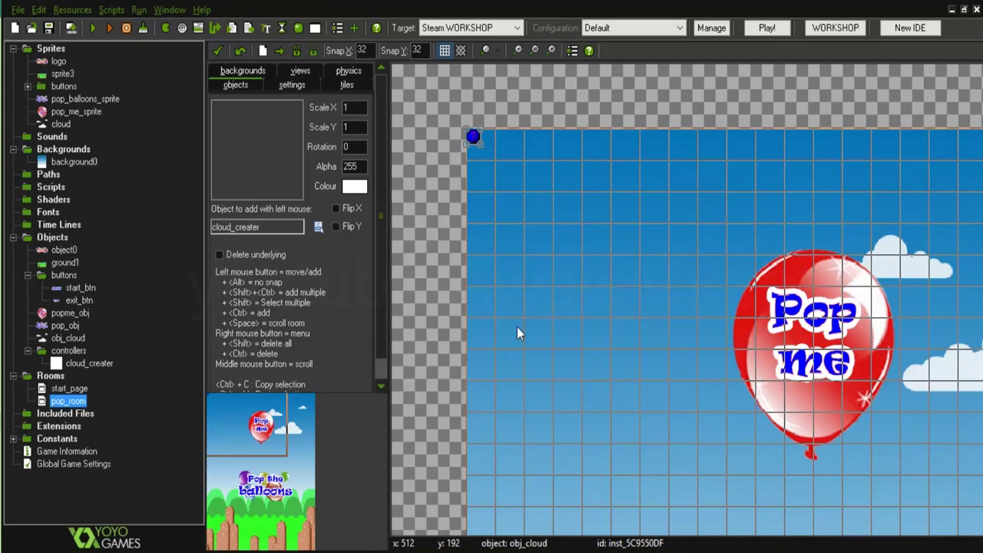
- Review obj_cloud's Create and Step events, then close its properties with OK
{"action": "double_click", "coordinate": [67, 338]}
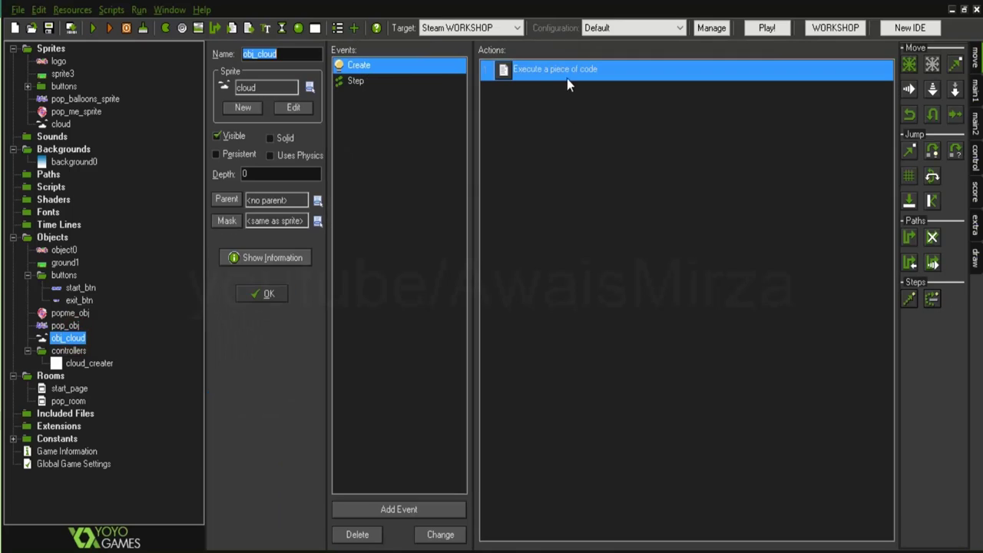
{"action": "left_click", "coordinate": [377, 83]}
{"action": "left_click", "coordinate": [377, 65]}
{"action": "left_click", "coordinate": [377, 83]}
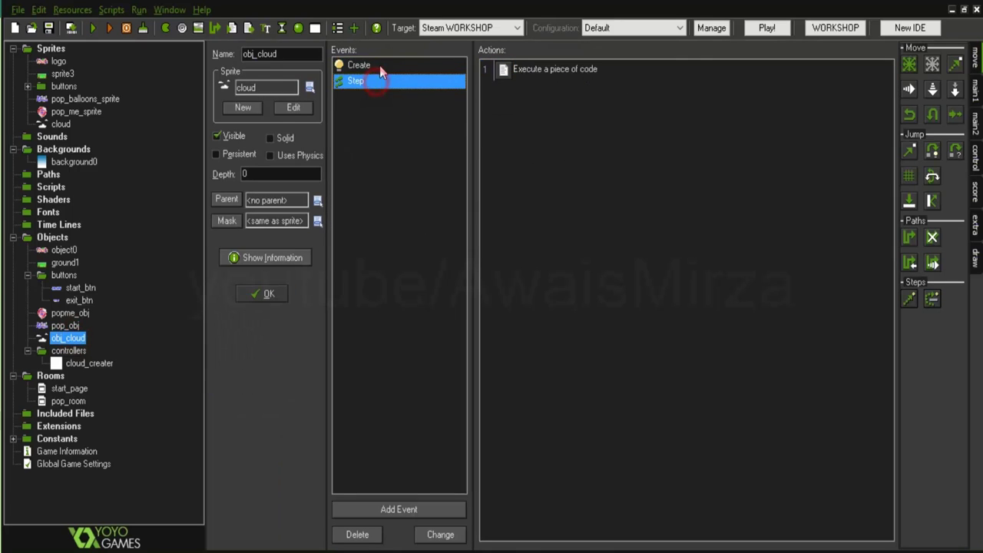
{"action": "left_click", "coordinate": [265, 296]}
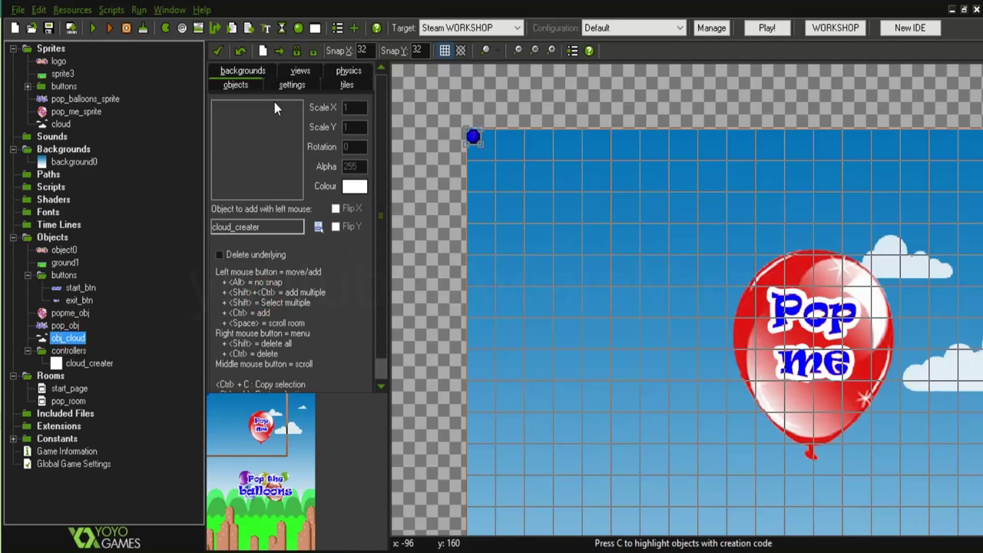
- Save and close pop_room, run the game, and choose Start to see clouds drifting
{"action": "left_click", "coordinate": [218, 49]}
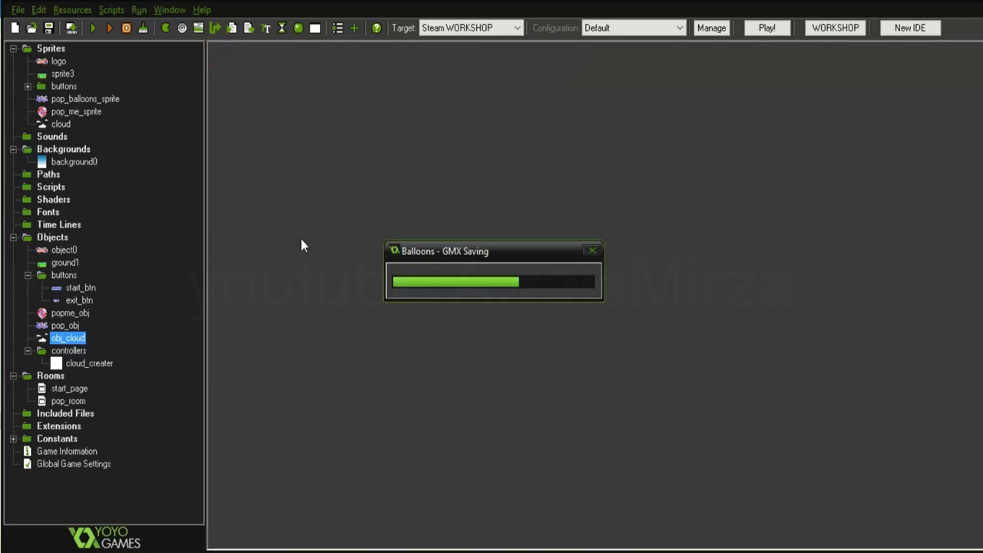
{"action": "left_click", "coordinate": [100, 27]}
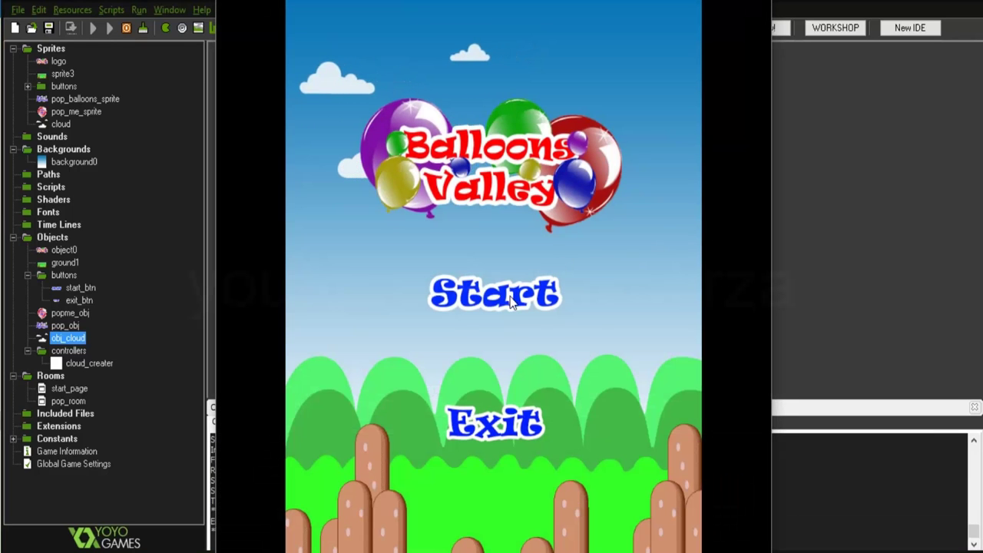
{"action": "left_click", "coordinate": [507, 295]}
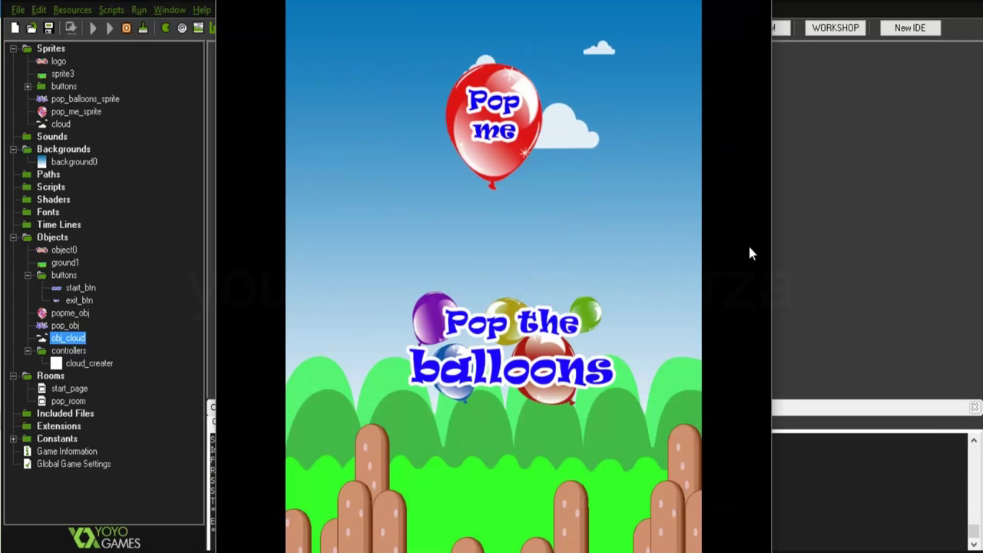
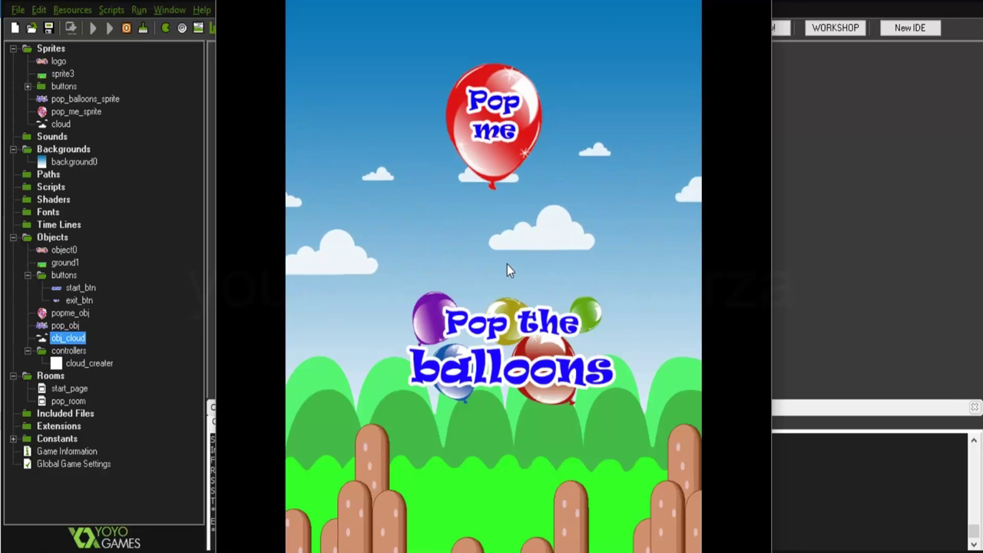
- Review obj_cloud's Step event code that destroys the cloud off-screen, keeping it unchanged
{"action": "double_click", "coordinate": [68, 338]}
{"action": "left_click", "coordinate": [357, 107]}
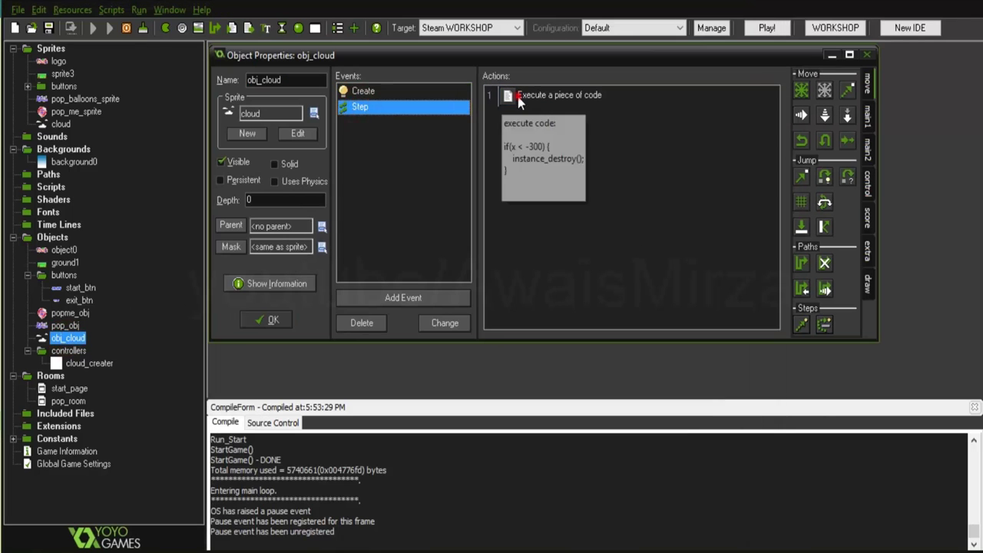
{"action": "double_click", "coordinate": [522, 95]}
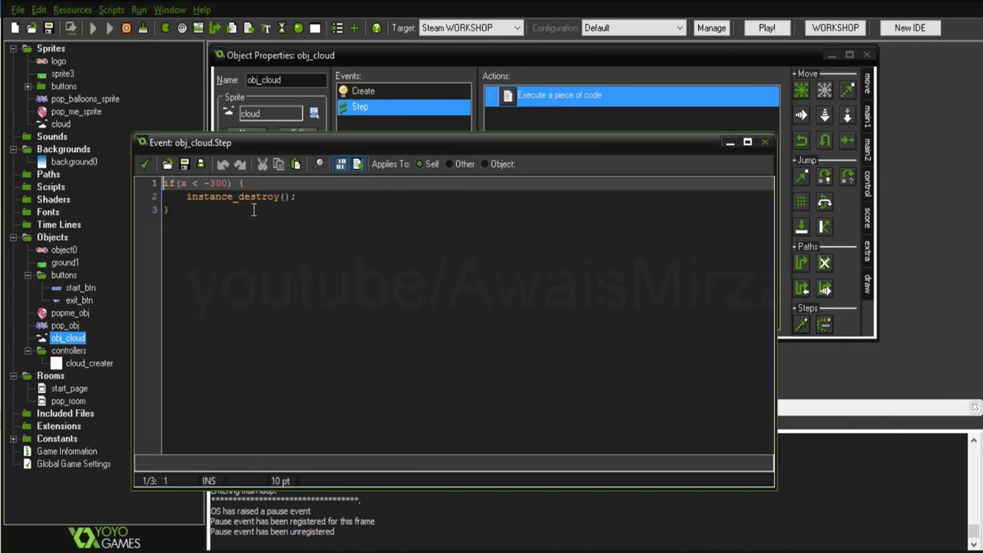
{"action": "left_click", "coordinate": [145, 166]}
{"action": "left_click", "coordinate": [265, 320]}
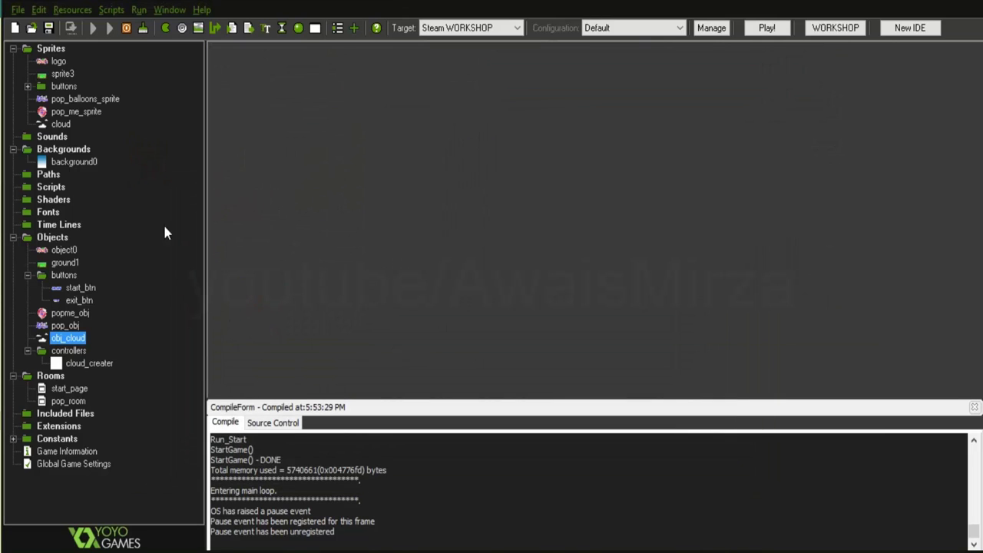
- Open the start_page room maximized in the room editor, with the compile output closed
{"action": "double_click", "coordinate": [75, 392]}
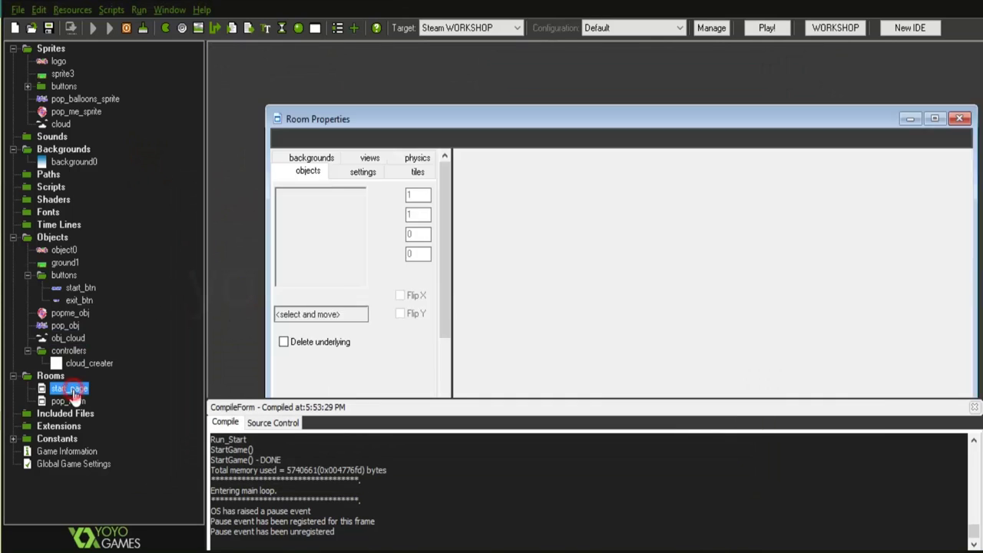
{"action": "double_click", "coordinate": [620, 117]}
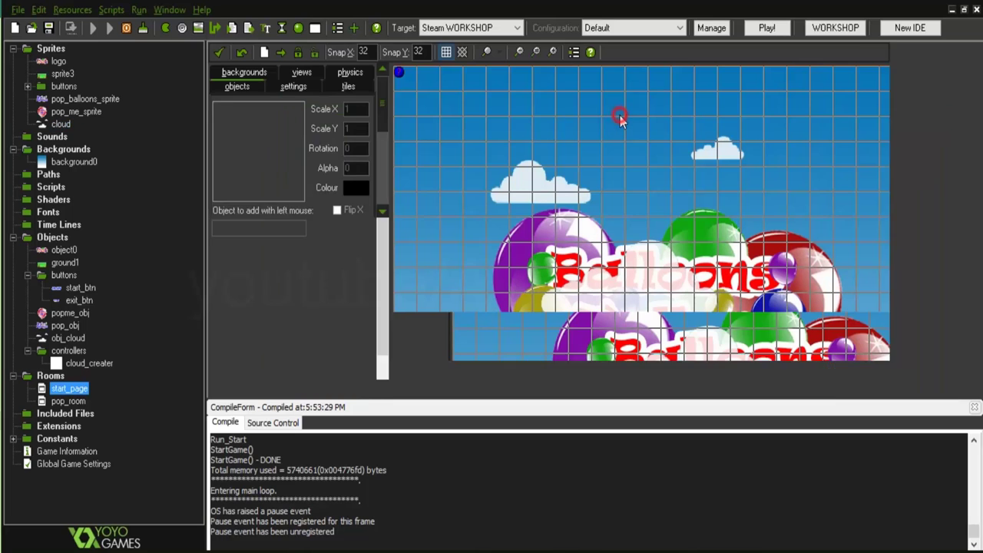
{"action": "left_click", "coordinate": [974, 408]}
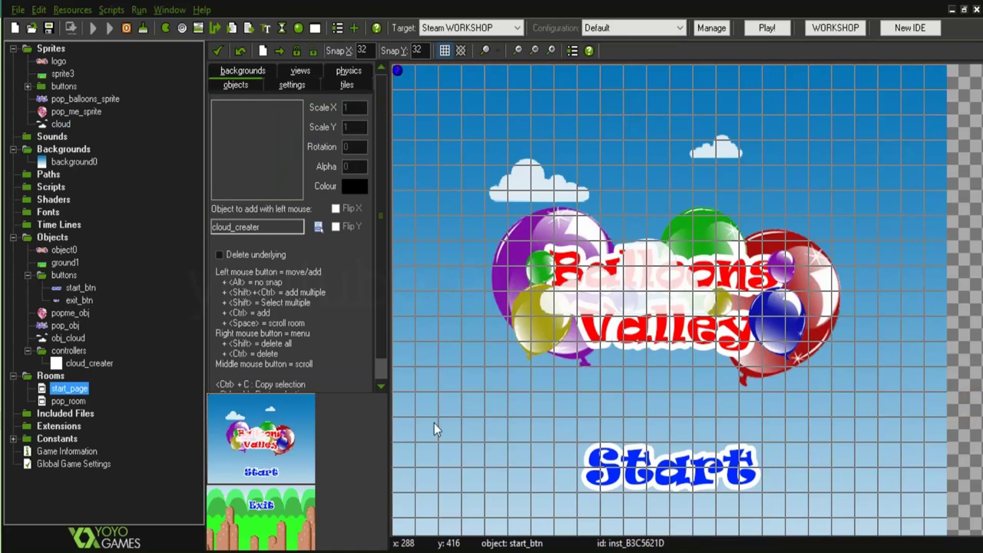
{"action": "scroll", "coordinate": [395, 449], "scroll_direction": "up", "scroll_amount": 2, "text": "ctrl"}
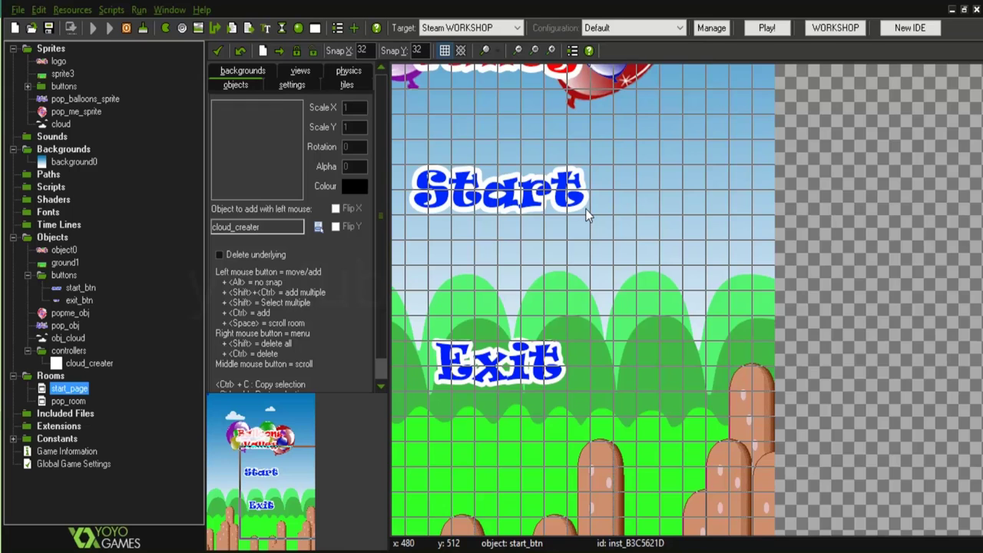
{"action": "scroll", "coordinate": [587, 216], "scroll_direction": "down", "scroll_amount": 1}
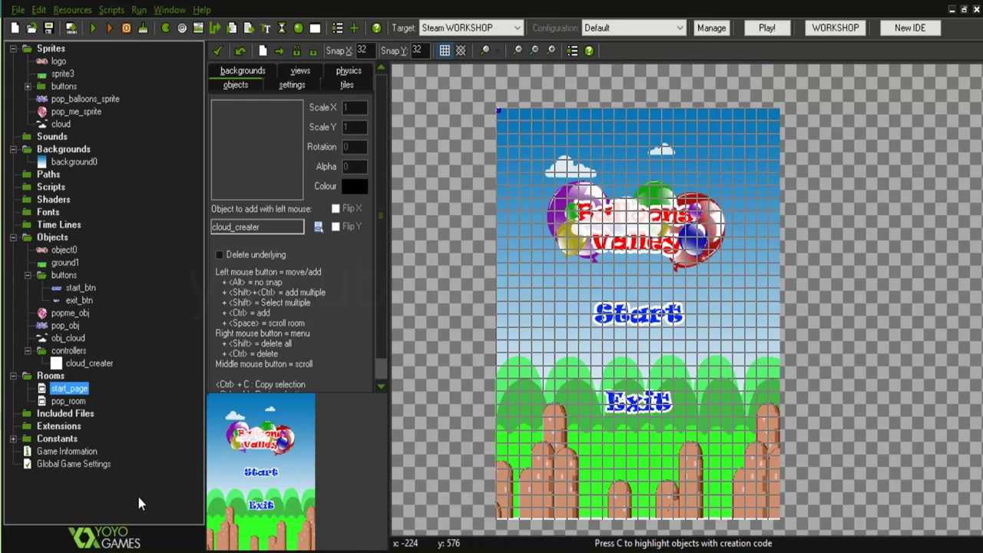
- Create sprite7 from the balloon bunch image sprite18_0, with its origin centred at 15,22
{"action": "right_click", "coordinate": [50, 48]}
{"action": "left_click", "coordinate": [56, 54]}
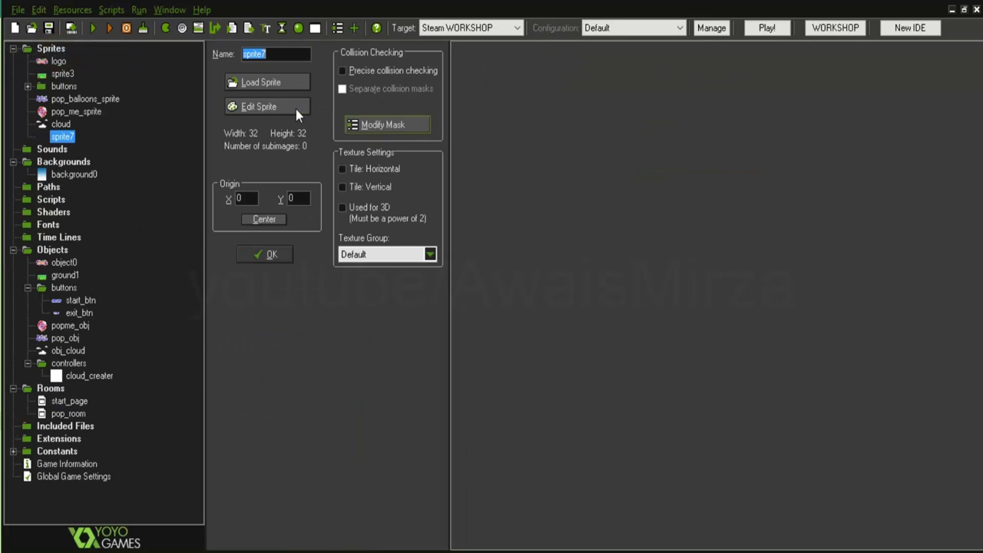
{"action": "left_click", "coordinate": [263, 81]}
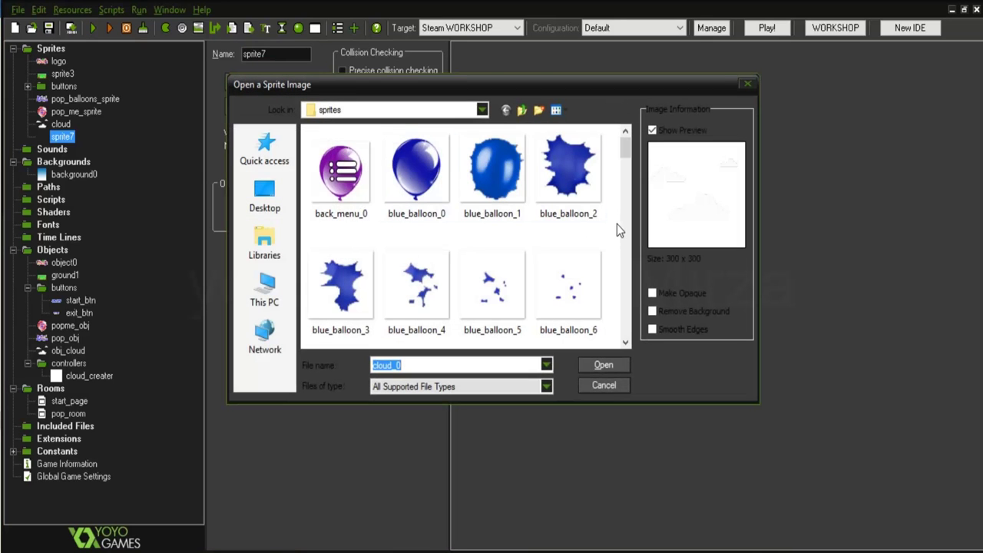
{"action": "scroll", "coordinate": [617, 224], "scroll_direction": "down", "scroll_amount": 3}
{"action": "scroll", "coordinate": [617, 224], "scroll_direction": "down", "scroll_amount": 1}
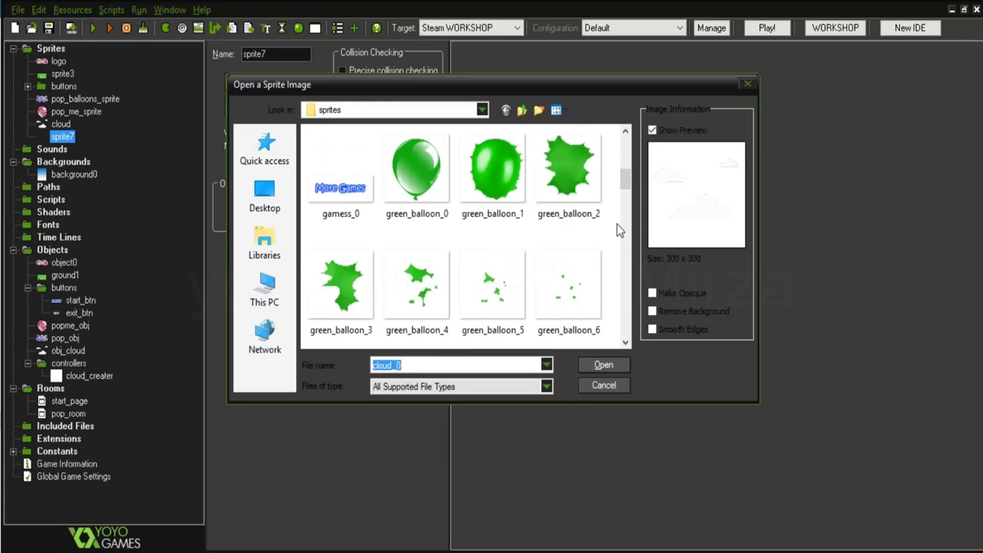
{"action": "scroll", "coordinate": [616, 224], "scroll_direction": "down", "scroll_amount": 3}
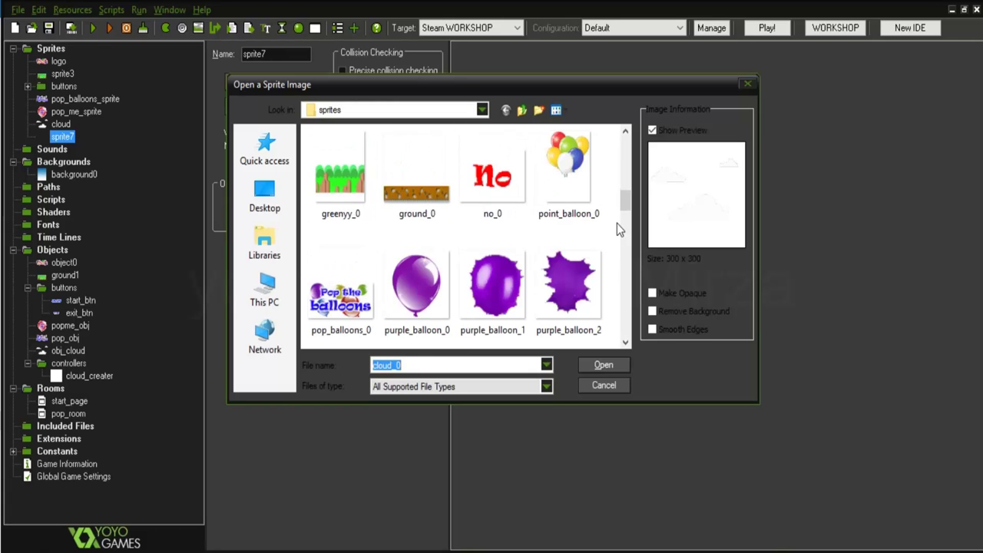
{"action": "scroll", "coordinate": [617, 222], "scroll_direction": "down", "scroll_amount": 3}
{"action": "scroll", "coordinate": [617, 223], "scroll_direction": "down", "scroll_amount": 3}
{"action": "scroll", "coordinate": [617, 222], "scroll_direction": "down", "scroll_amount": 3}
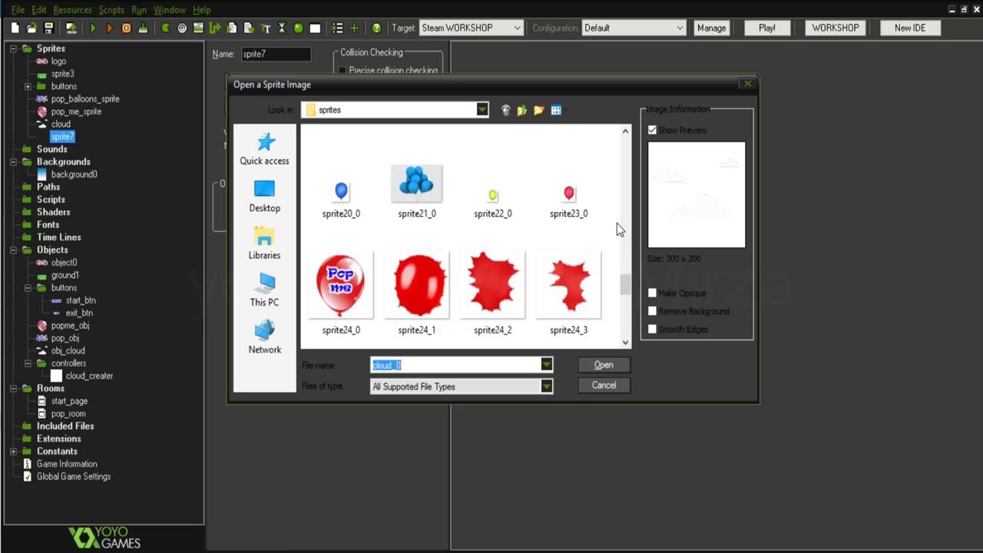
{"action": "scroll", "coordinate": [617, 223], "scroll_direction": "up", "scroll_amount": 1}
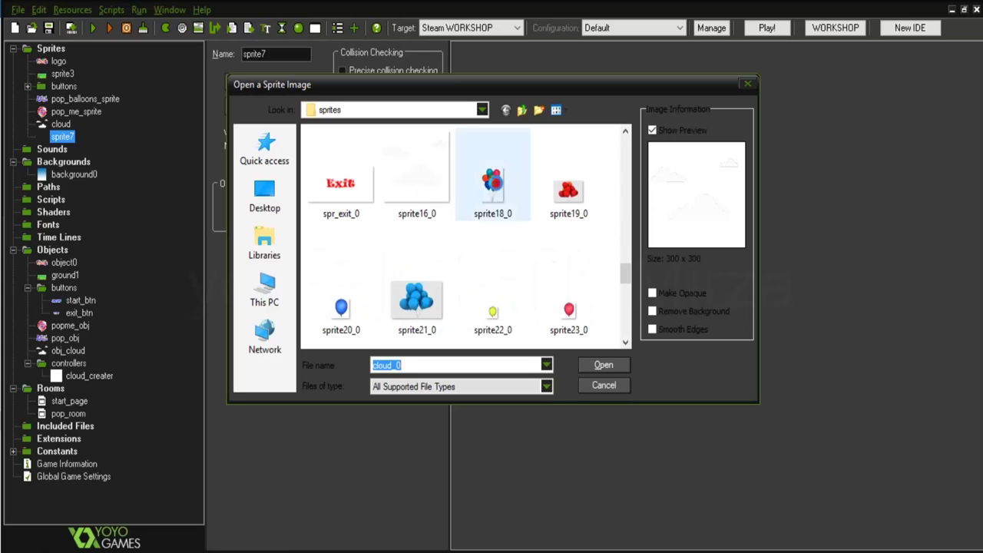
{"action": "left_click", "coordinate": [496, 187]}
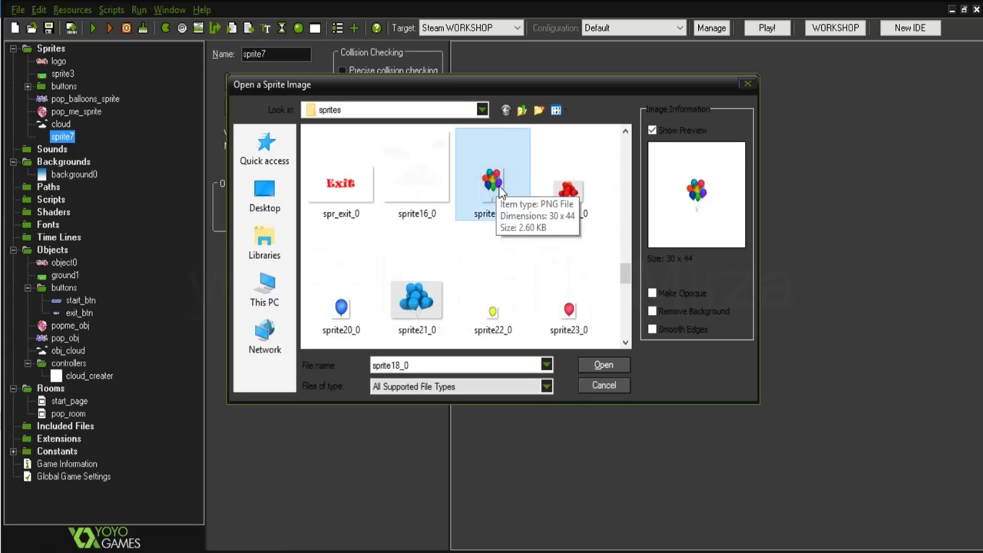
{"action": "left_click", "coordinate": [603, 365]}
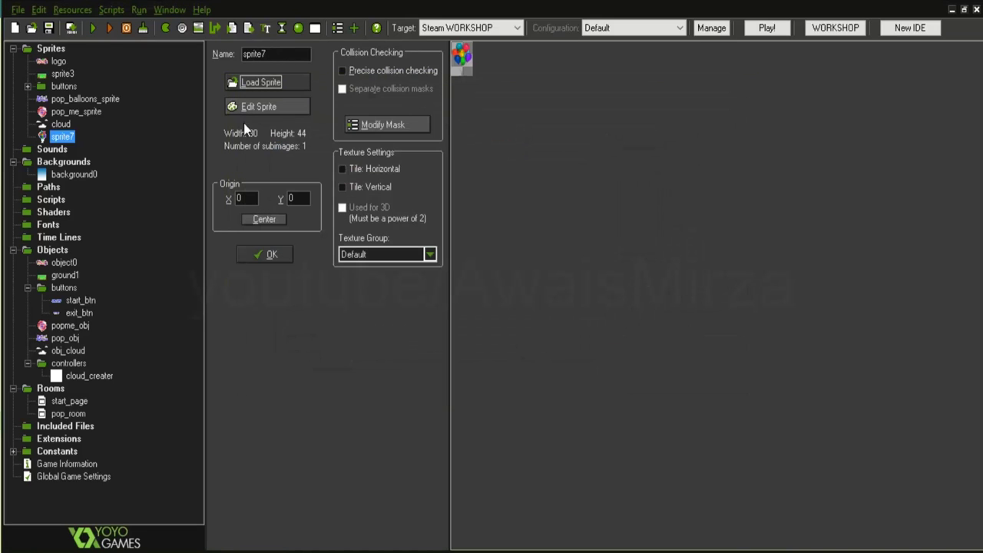
{"action": "left_click", "coordinate": [264, 220]}
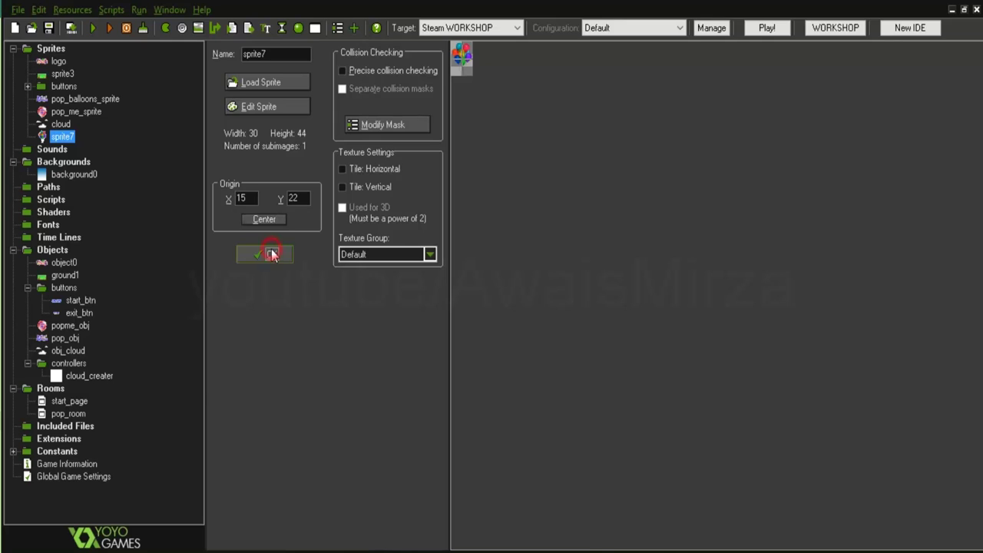
{"action": "left_click", "coordinate": [272, 254]}
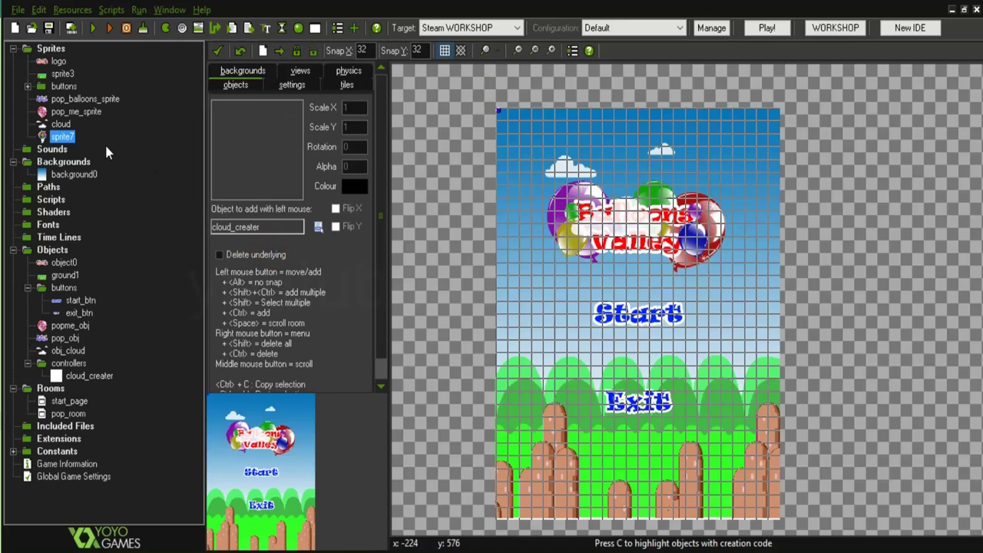
- Create sprite8 from the small blue balloon image sprite20_0
{"action": "right_click", "coordinate": [56, 51]}
{"action": "left_click", "coordinate": [85, 51]}
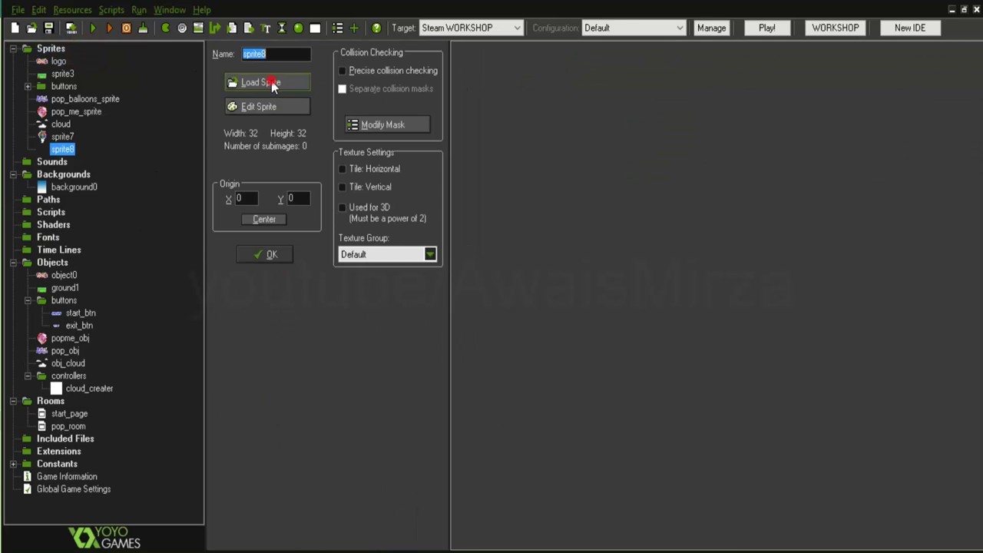
{"action": "left_click", "coordinate": [272, 81]}
{"action": "scroll", "coordinate": [550, 272], "scroll_direction": "down", "scroll_amount": 3}
{"action": "scroll", "coordinate": [550, 272], "scroll_direction": "down", "scroll_amount": 3}
{"action": "scroll", "coordinate": [550, 272], "scroll_direction": "down", "scroll_amount": 2}
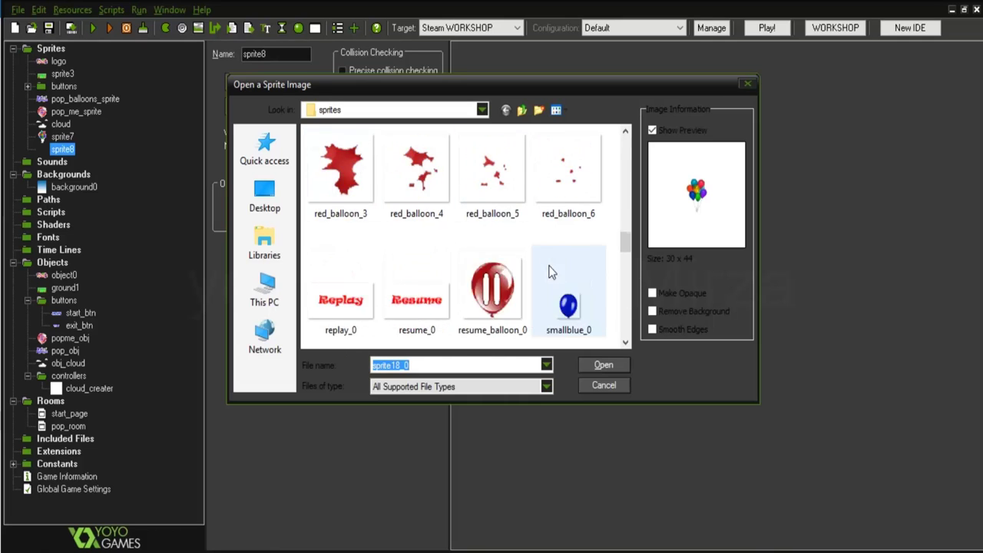
{"action": "scroll", "coordinate": [550, 272], "scroll_direction": "down", "scroll_amount": 3}
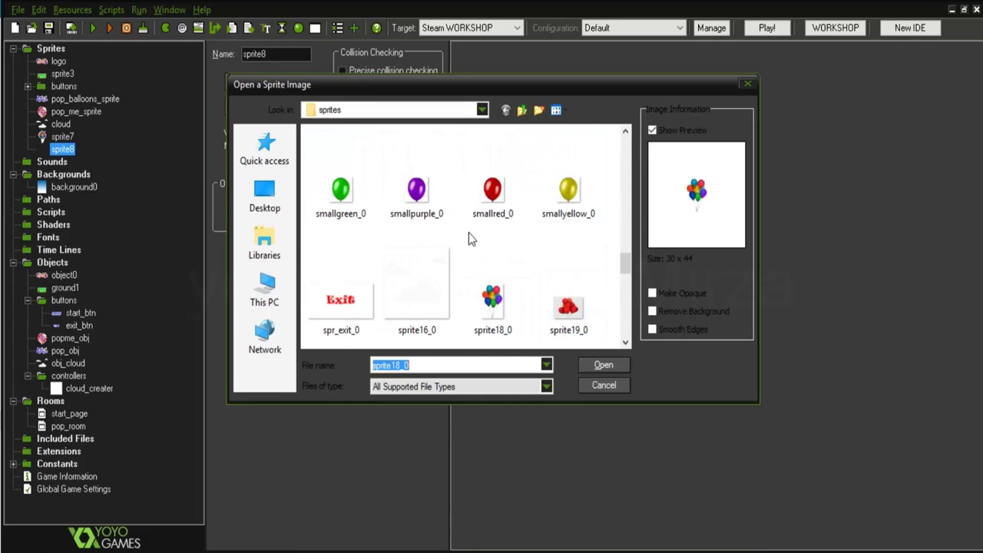
{"action": "scroll", "coordinate": [472, 238], "scroll_direction": "down", "scroll_amount": 2}
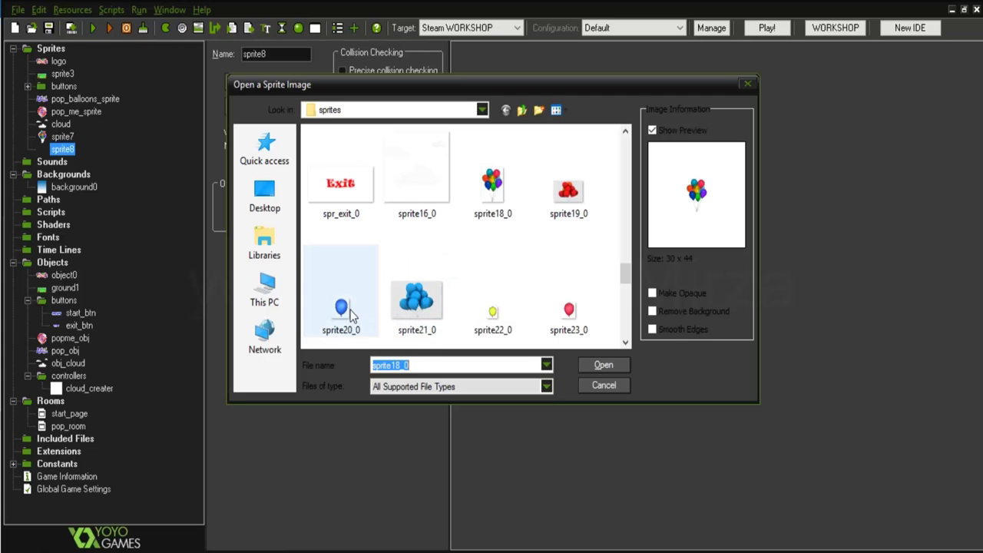
{"action": "left_click", "coordinate": [349, 310]}
{"action": "left_click", "coordinate": [603, 365]}
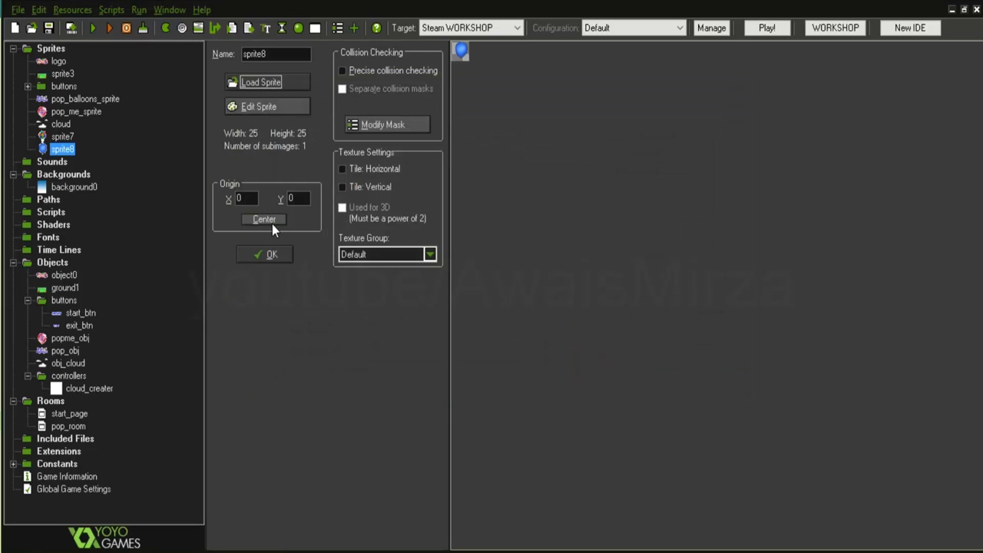
{"action": "left_click", "coordinate": [271, 254]}
- Create sprite9 from the small yellow balloon image sprite22_0
{"action": "right_click", "coordinate": [51, 48]}
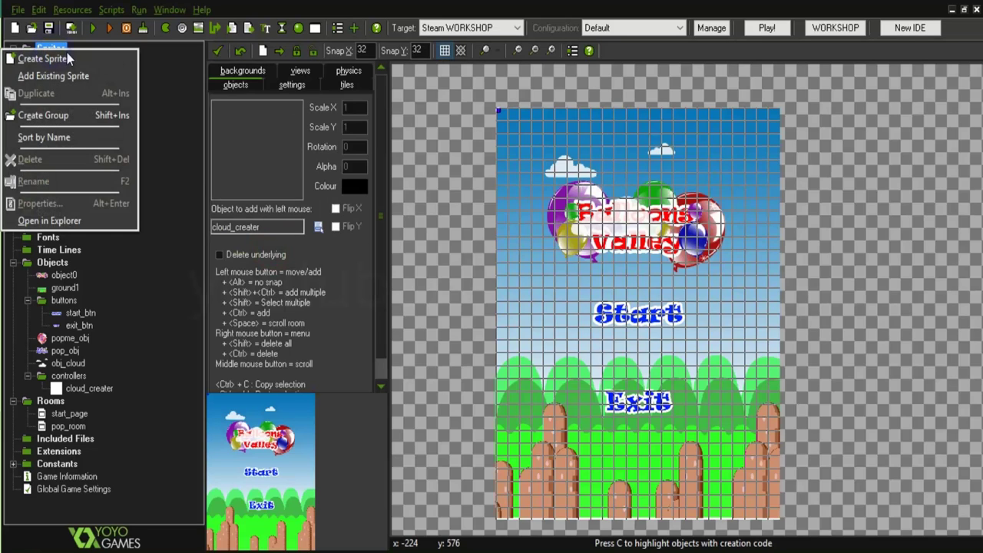
{"action": "left_click", "coordinate": [42, 49]}
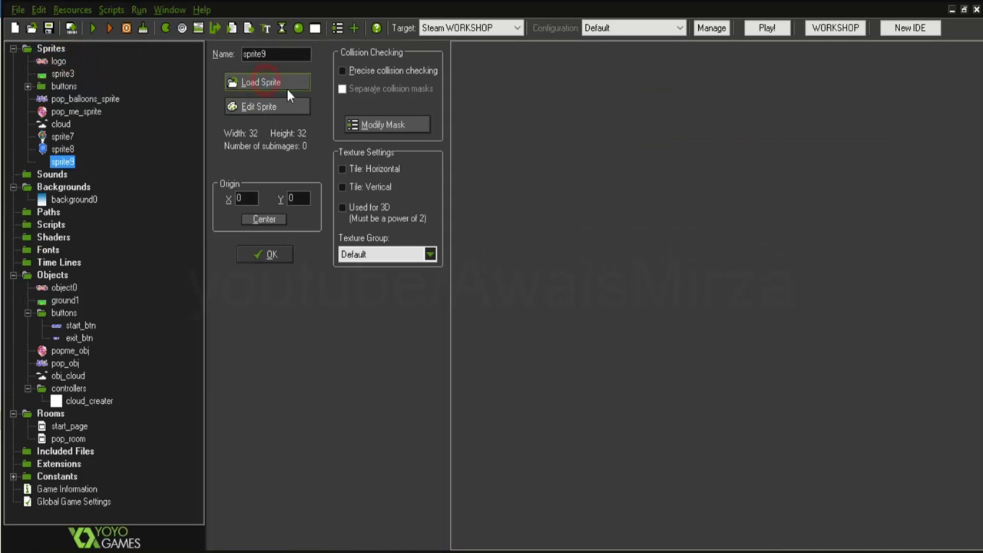
{"action": "left_click", "coordinate": [287, 89]}
{"action": "scroll", "coordinate": [515, 269], "scroll_direction": "down", "scroll_amount": 2}
{"action": "scroll", "coordinate": [515, 270], "scroll_direction": "down", "scroll_amount": 2}
{"action": "scroll", "coordinate": [513, 271], "scroll_direction": "down", "scroll_amount": 2}
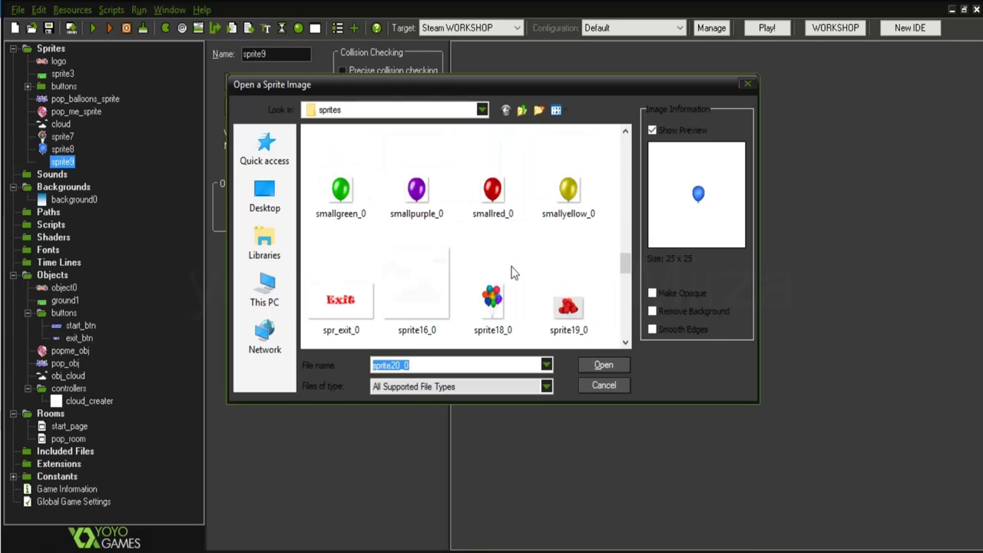
{"action": "scroll", "coordinate": [480, 269], "scroll_direction": "down", "scroll_amount": 2}
{"action": "scroll", "coordinate": [475, 275], "scroll_direction": "down", "scroll_amount": 2}
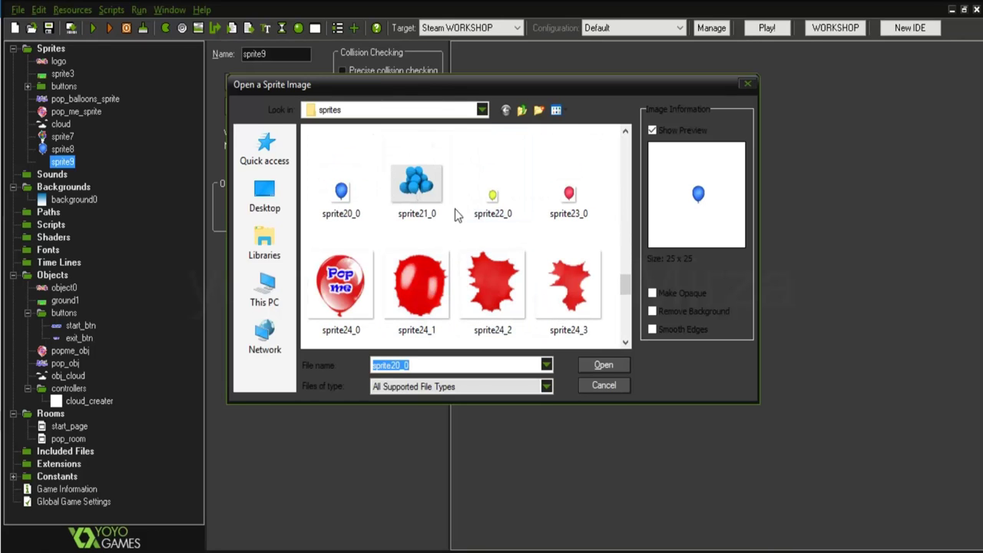
{"action": "left_click", "coordinate": [493, 198]}
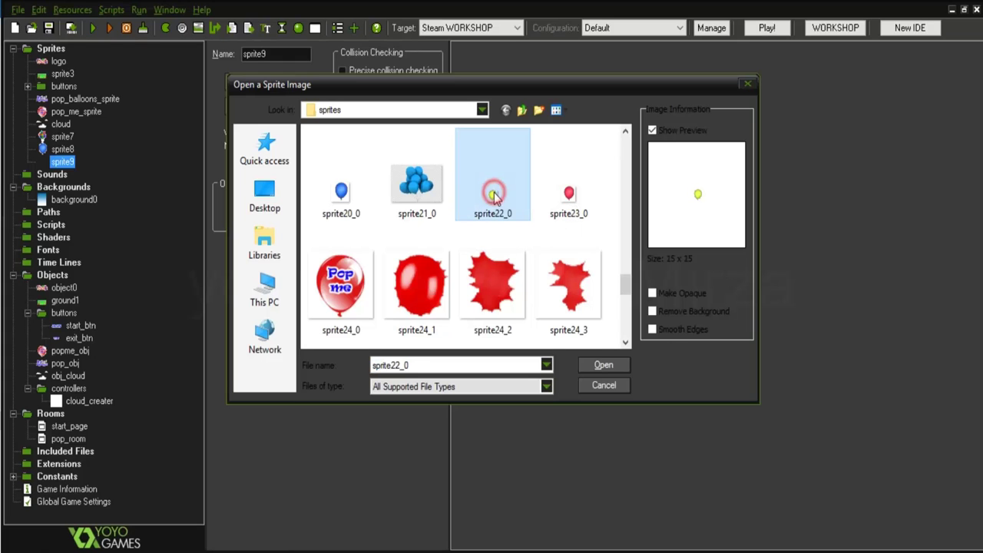
{"action": "left_click", "coordinate": [605, 365]}
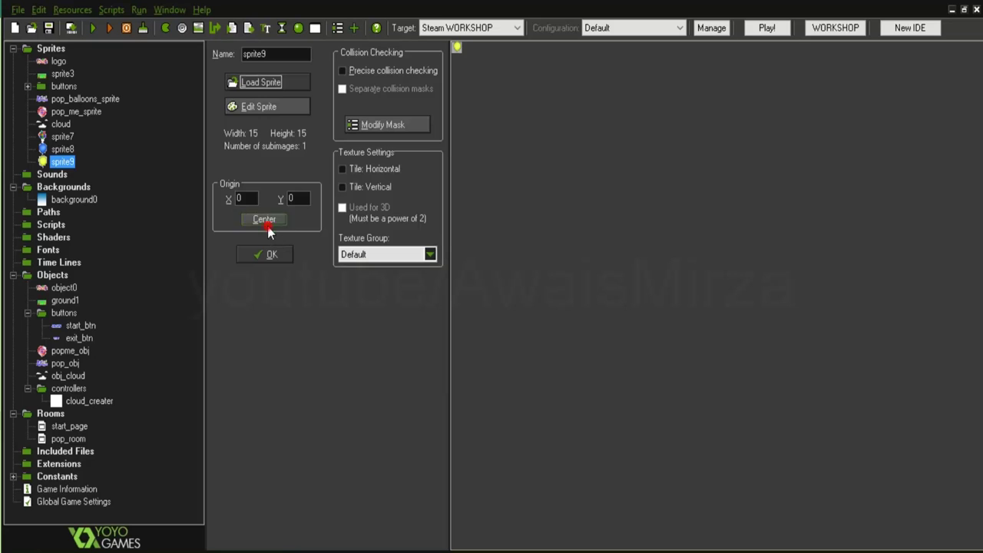
{"action": "left_click", "coordinate": [275, 255]}
- Create sprite10 from the multicoloured balloons image sprite25_0, with its origin centred at 15,23
{"action": "right_click", "coordinate": [59, 55]}
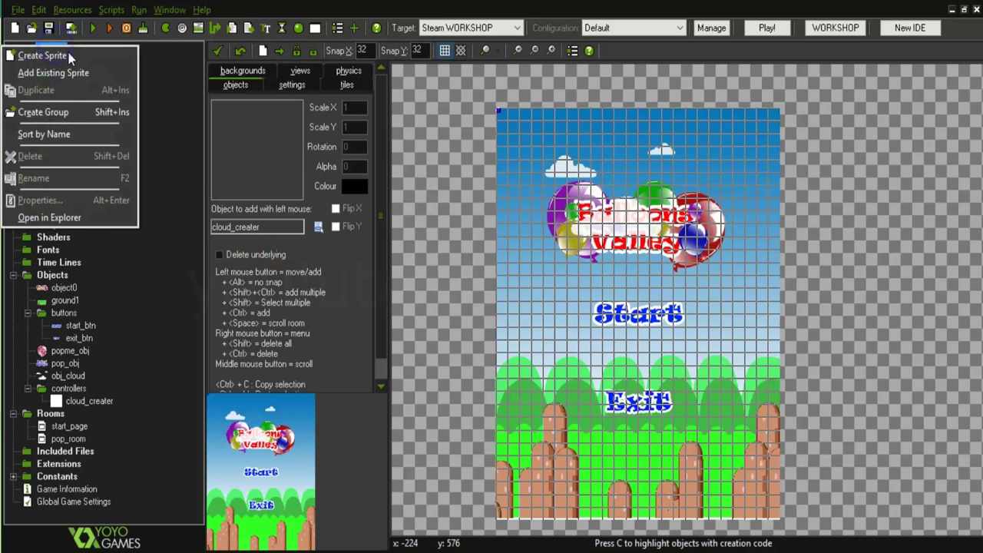
{"action": "left_click", "coordinate": [69, 56]}
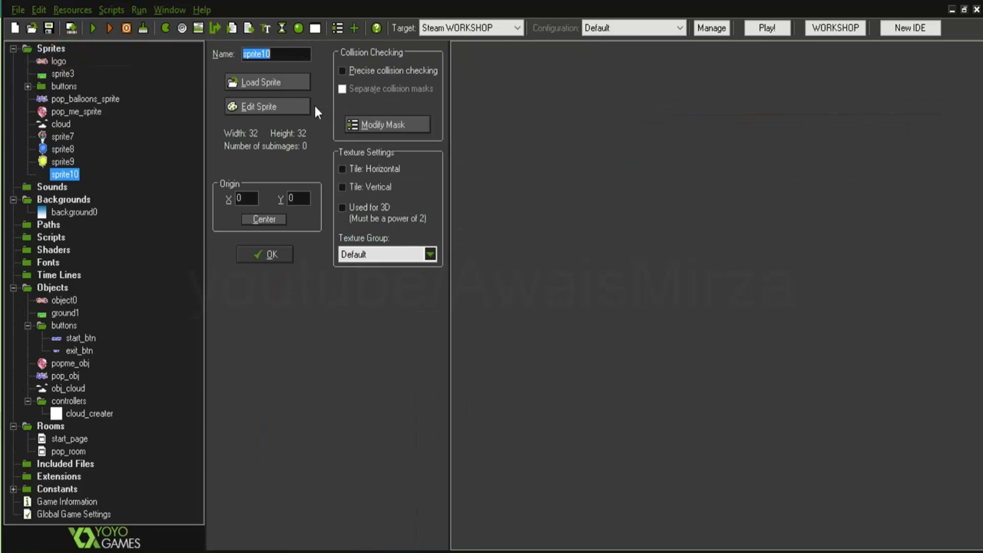
{"action": "left_click", "coordinate": [261, 83]}
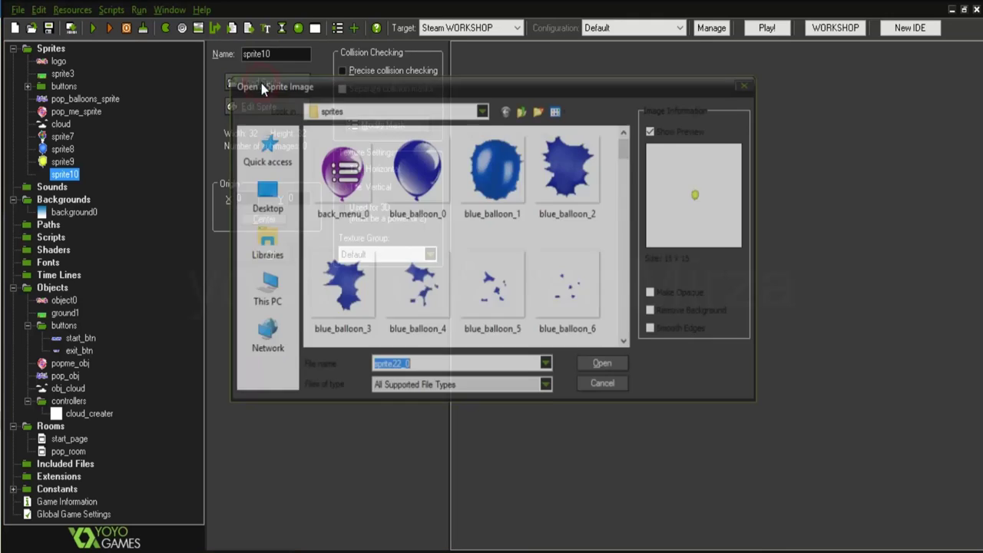
{"action": "scroll", "coordinate": [540, 278], "scroll_direction": "down", "scroll_amount": 5}
{"action": "scroll", "coordinate": [540, 278], "scroll_direction": "down", "scroll_amount": 5}
{"action": "scroll", "coordinate": [540, 278], "scroll_direction": "down", "scroll_amount": 3}
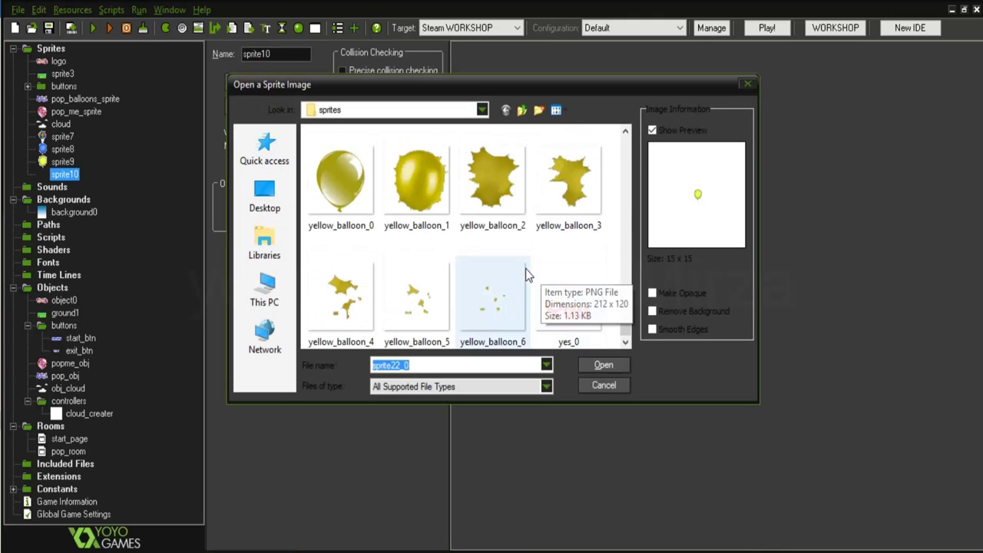
{"action": "scroll", "coordinate": [540, 278], "scroll_direction": "up", "scroll_amount": 1}
{"action": "scroll", "coordinate": [432, 255], "scroll_direction": "up", "scroll_amount": 2}
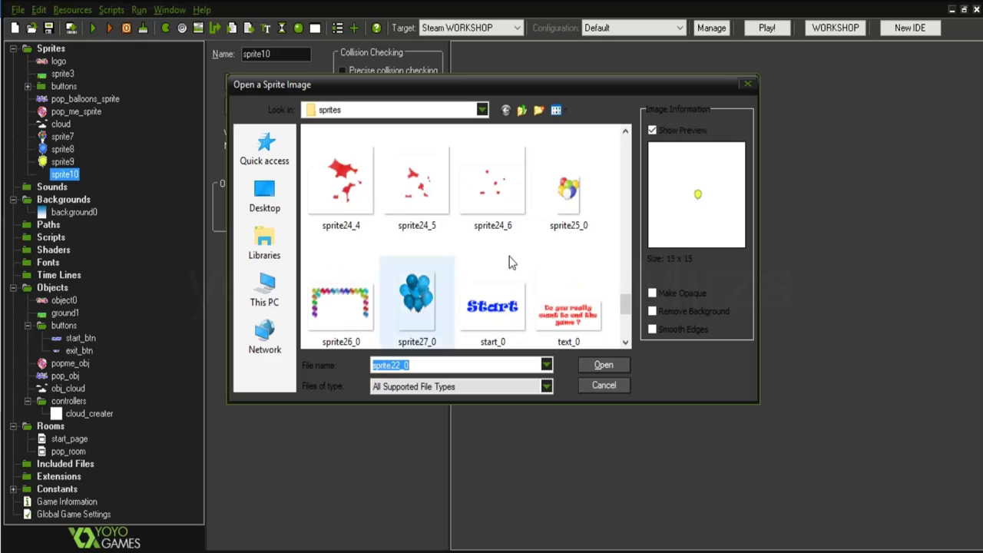
{"action": "left_click", "coordinate": [568, 184]}
{"action": "left_click", "coordinate": [603, 365]}
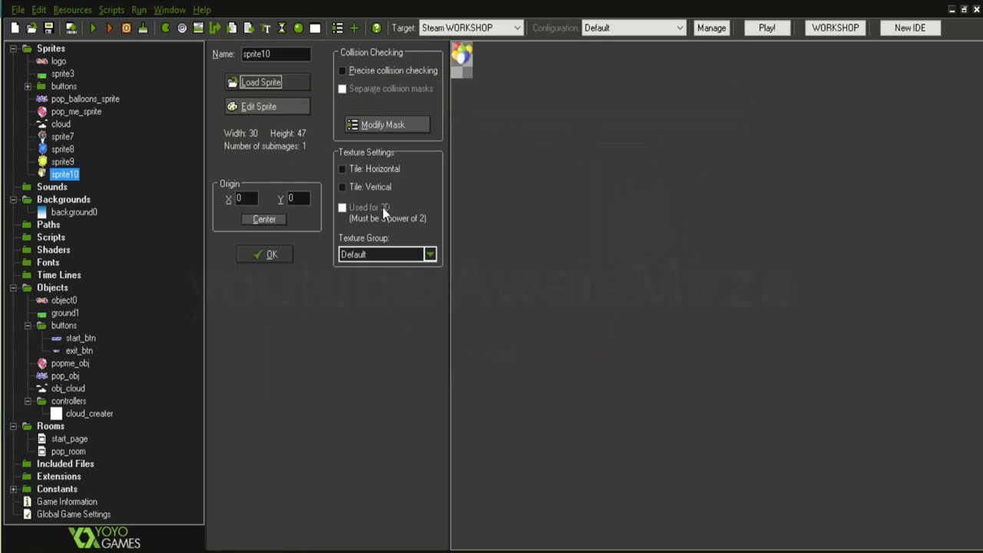
{"action": "left_click", "coordinate": [264, 219]}
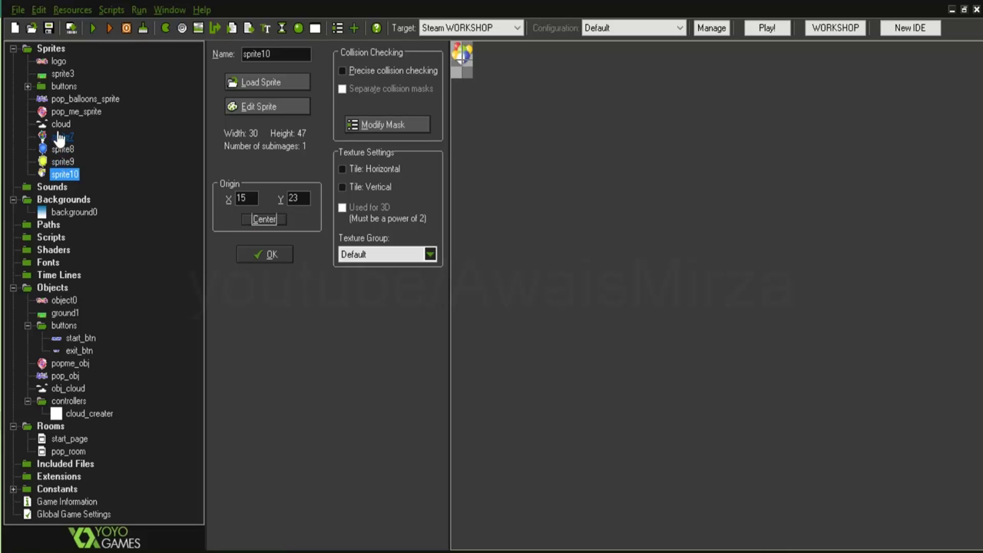
{"action": "left_click", "coordinate": [278, 256]}
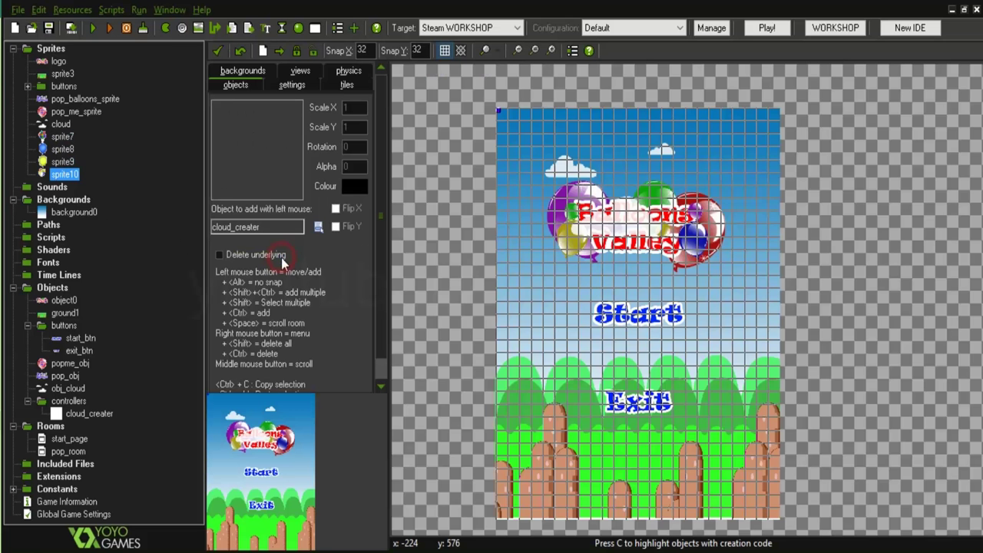
- Create a new sprite group named back_balloons
{"action": "right_click", "coordinate": [51, 50]}
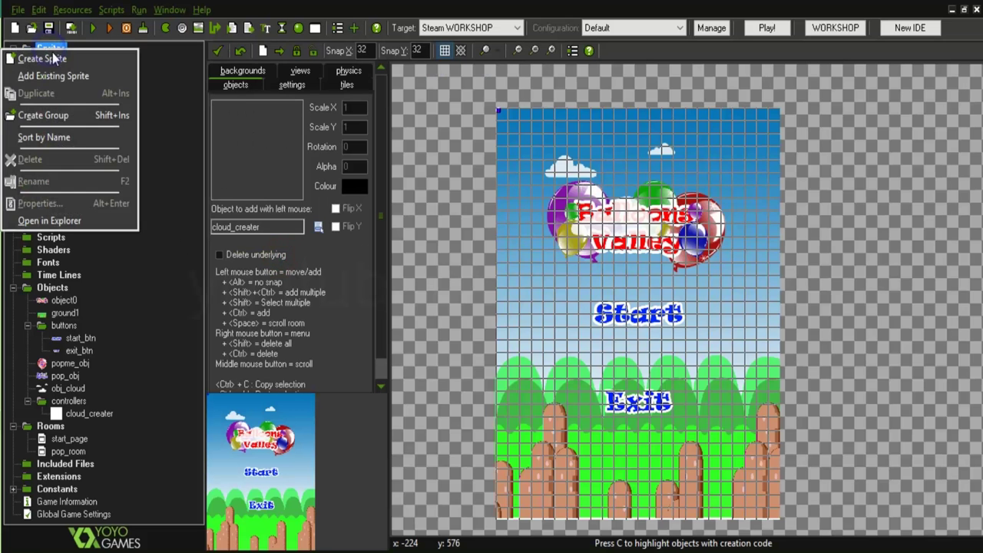
{"action": "left_click", "coordinate": [67, 115]}
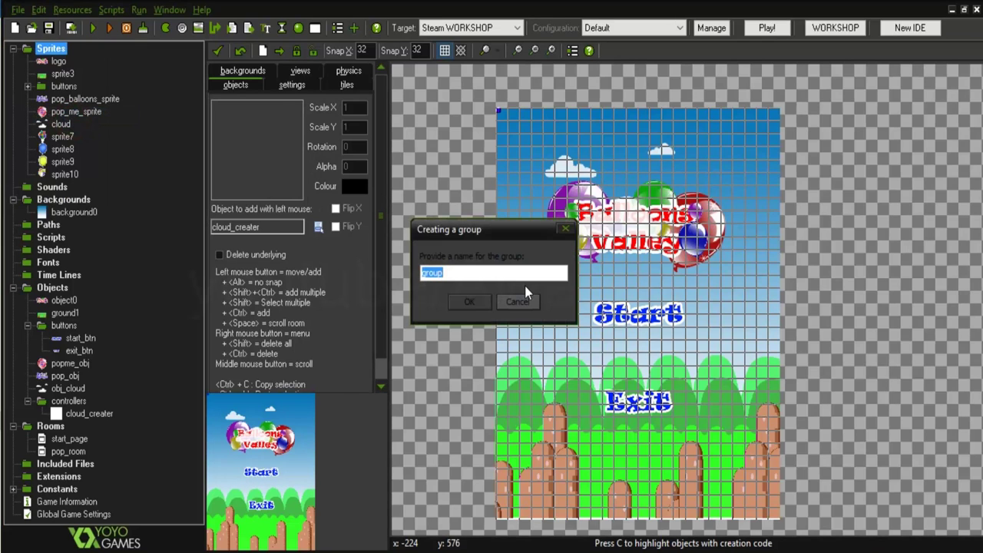
{"action": "type", "text": "back_ball"}
{"action": "type", "text": "oons"}
{"action": "left_click", "coordinate": [469, 301]}
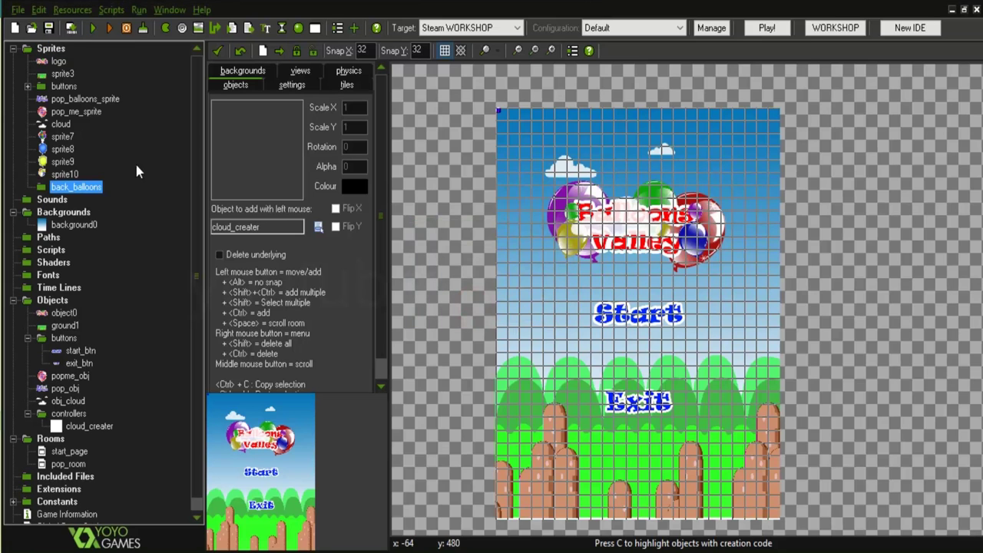
- Move sprite7, sprite8, sprite9 and sprite10 into back_balloons, then collapse the buttons and controllers folders
{"action": "double_click", "coordinate": [62, 136]}
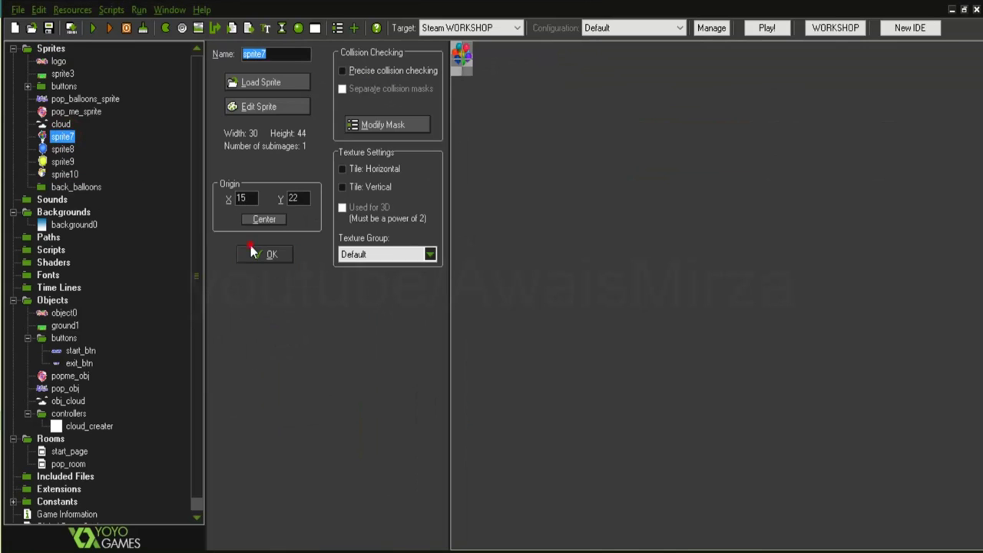
{"action": "left_click", "coordinate": [254, 254]}
{"action": "left_click_drag", "start_coordinate": [62, 136], "coordinate": [77, 175]}
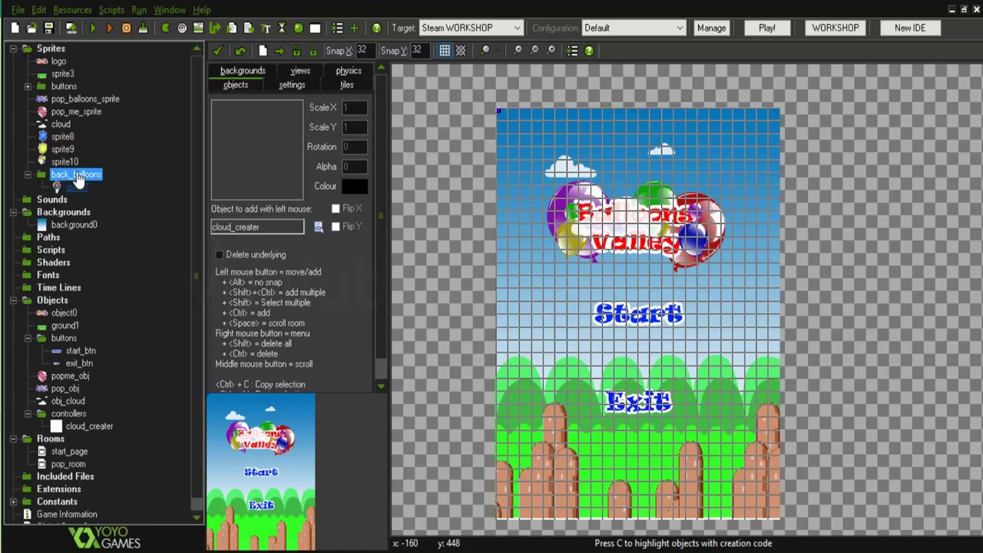
{"action": "left_click_drag", "start_coordinate": [62, 136], "coordinate": [77, 170]}
{"action": "left_click_drag", "start_coordinate": [62, 135], "coordinate": [75, 163]}
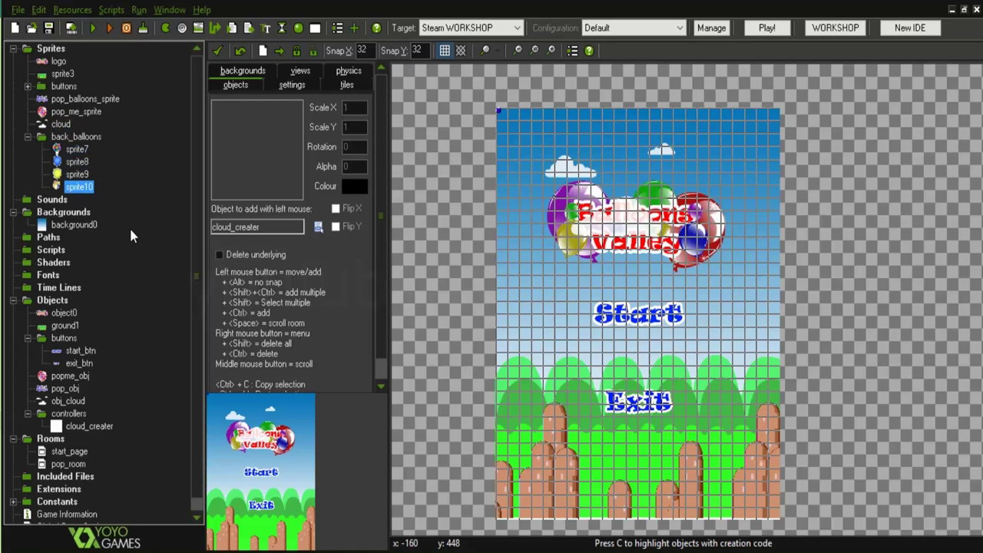
{"action": "scroll", "coordinate": [133, 227], "scroll_direction": "down", "scroll_amount": 1}
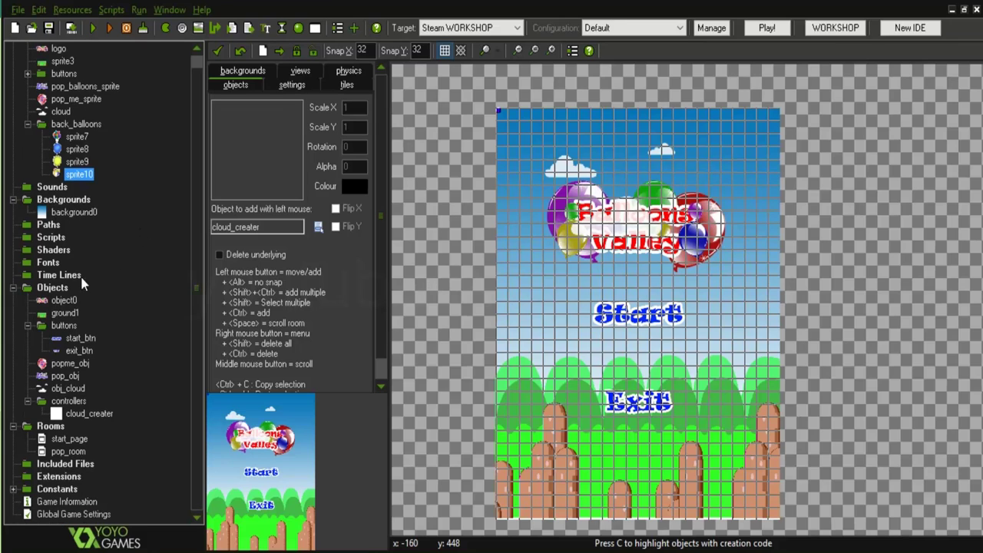
{"action": "left_click_drag", "start_coordinate": [76, 136], "coordinate": [76, 170]}
{"action": "left_click", "coordinate": [28, 325]}
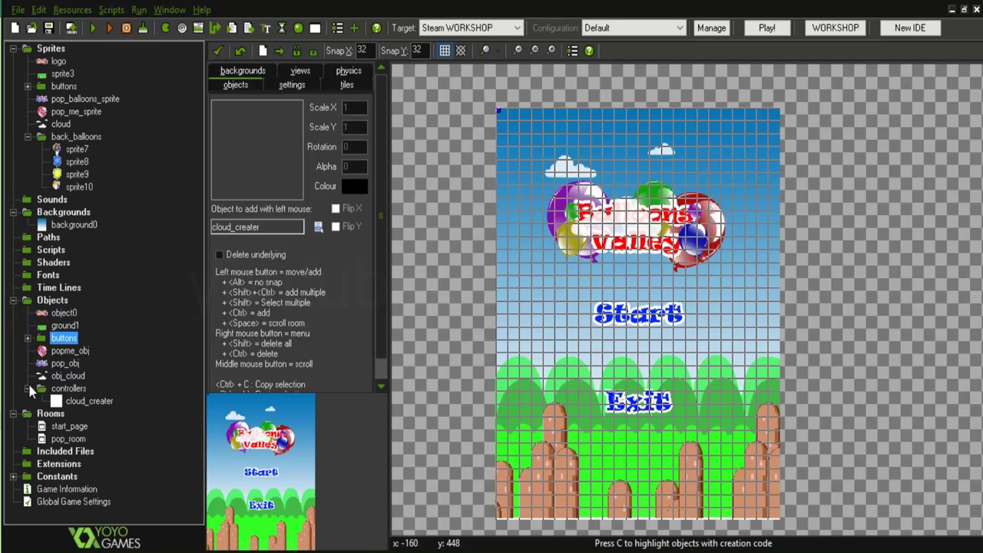
{"action": "left_click", "coordinate": [27, 388]}
- Create object b1 with sprite7 chosen from the back_balloons sprite group
{"action": "right_click", "coordinate": [53, 299]}
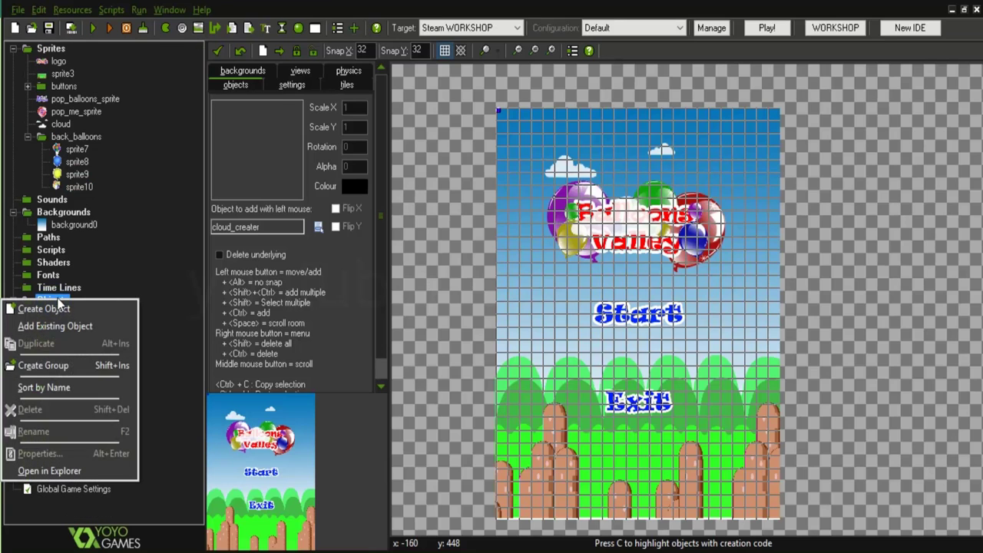
{"action": "left_click", "coordinate": [71, 310]}
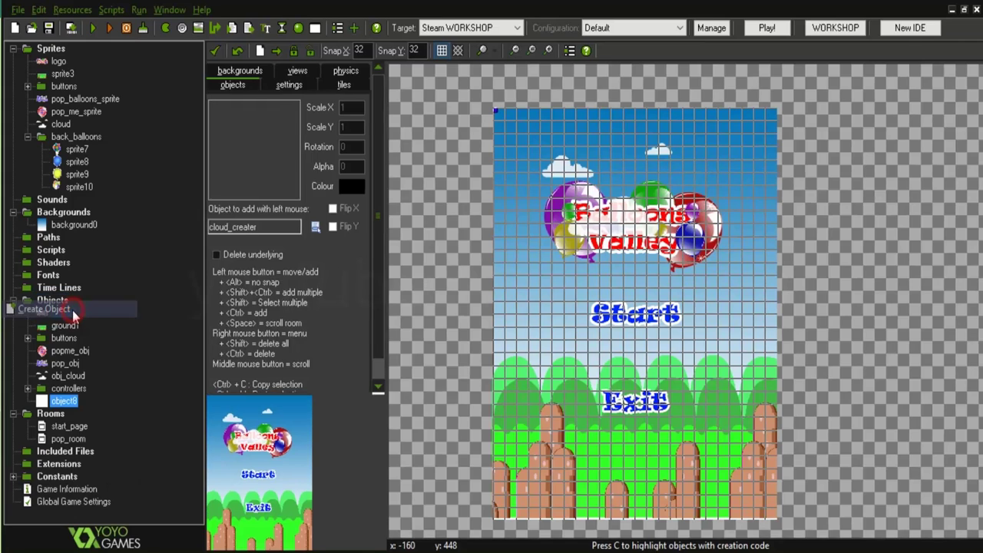
{"action": "left_click", "coordinate": [309, 88]}
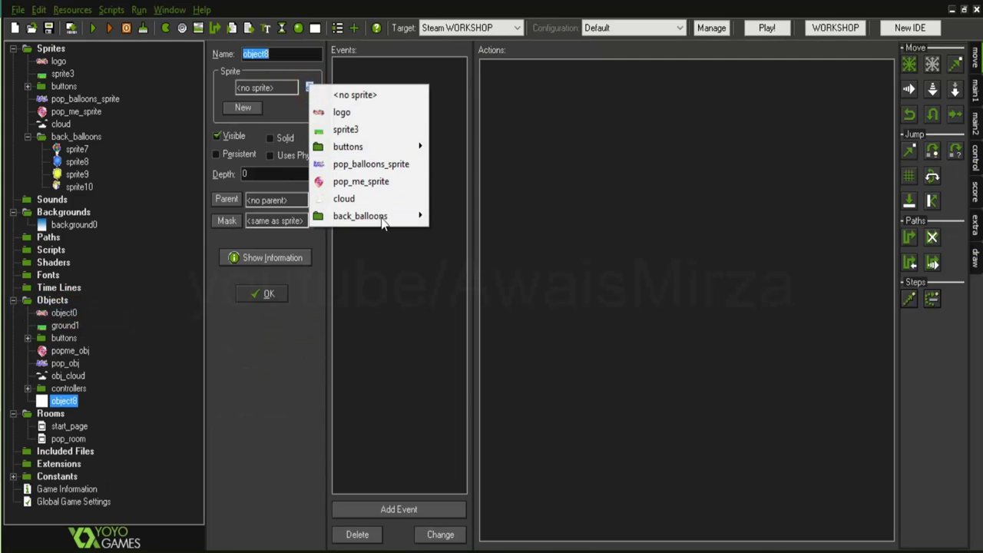
{"action": "mouse_move", "coordinate": [379, 217]}
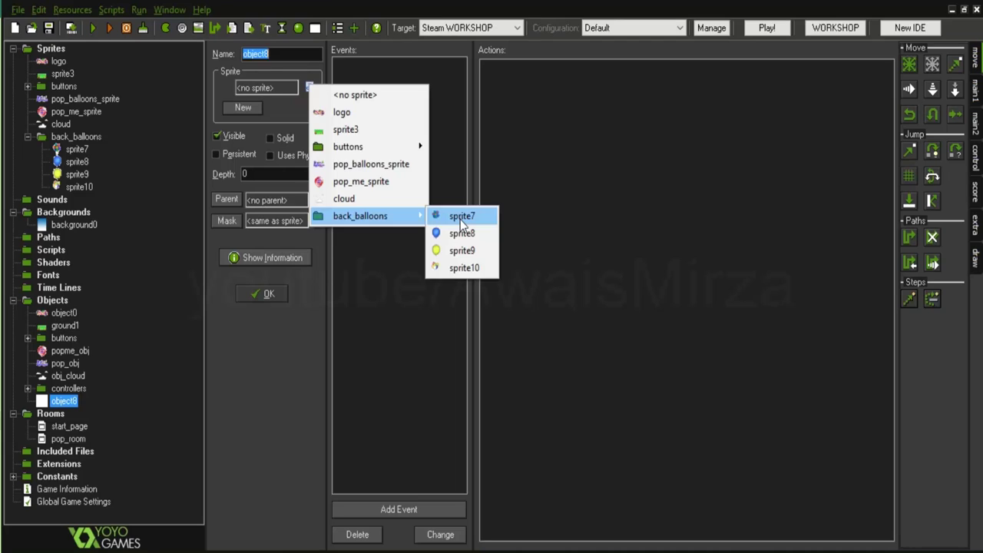
{"action": "left_click", "coordinate": [461, 218]}
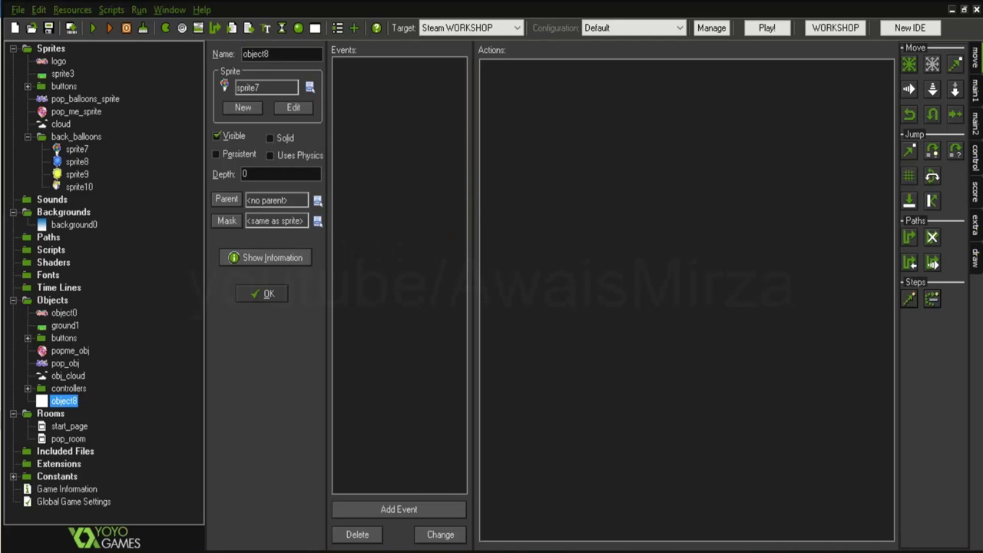
{"action": "double_click", "coordinate": [284, 53]}
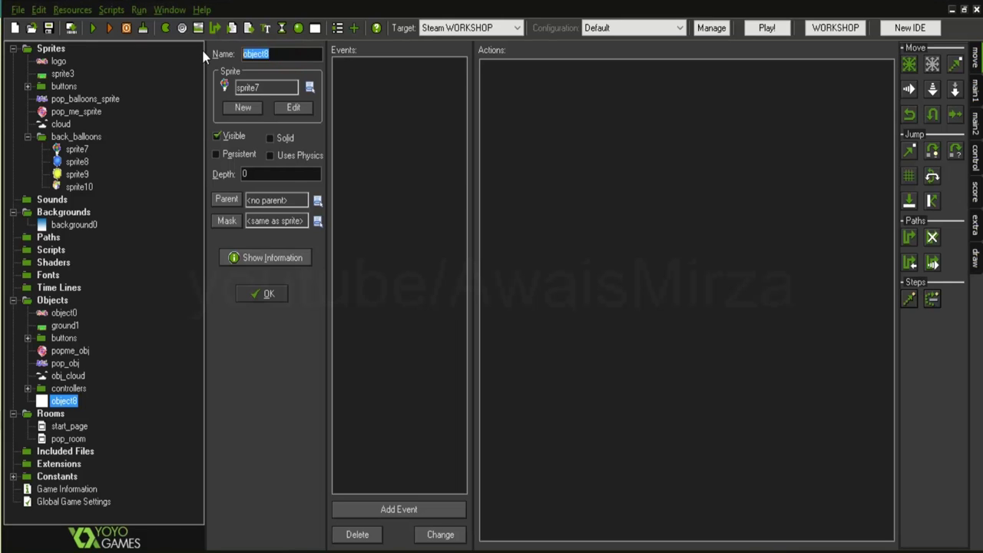
{"action": "type", "text": "b1"}
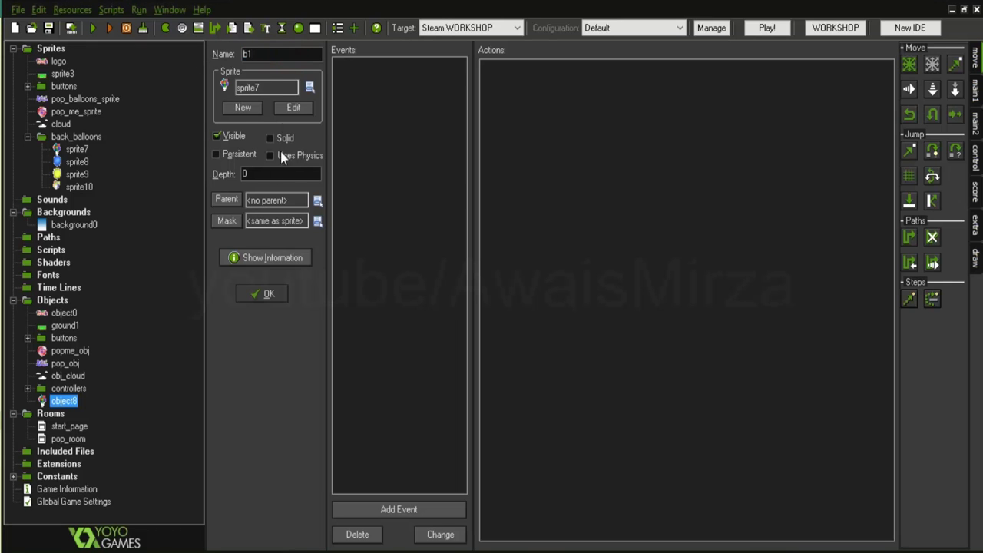
{"action": "left_click", "coordinate": [266, 296]}
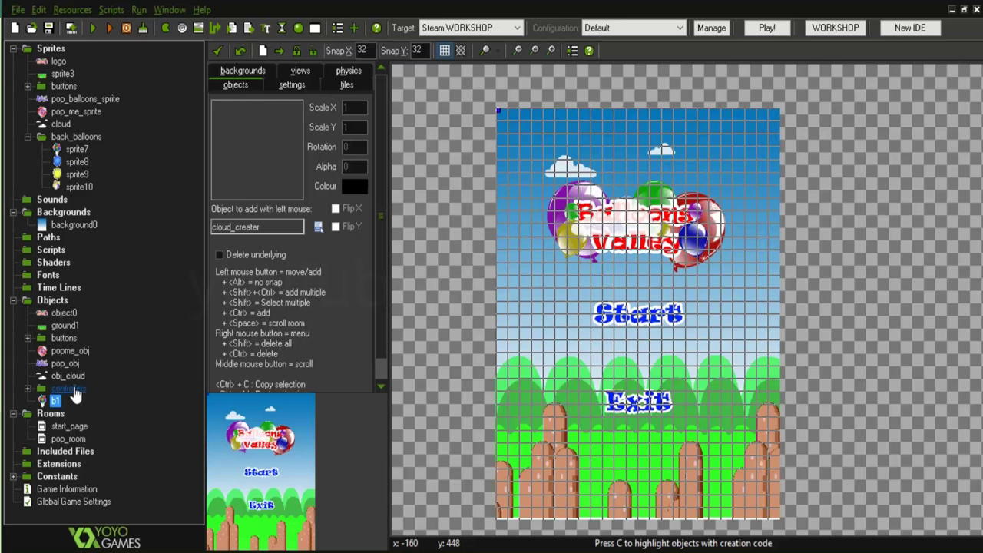
- Delete the accidentally created object9 from the controllers folder
{"action": "right_click", "coordinate": [76, 392]}
{"action": "left_click", "coordinate": [83, 208]}
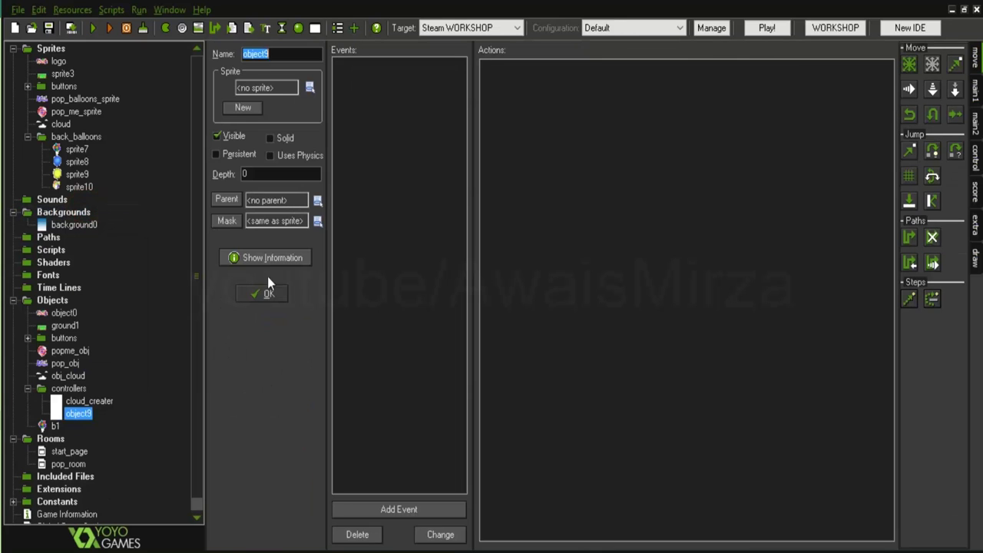
{"action": "left_click", "coordinate": [267, 295]}
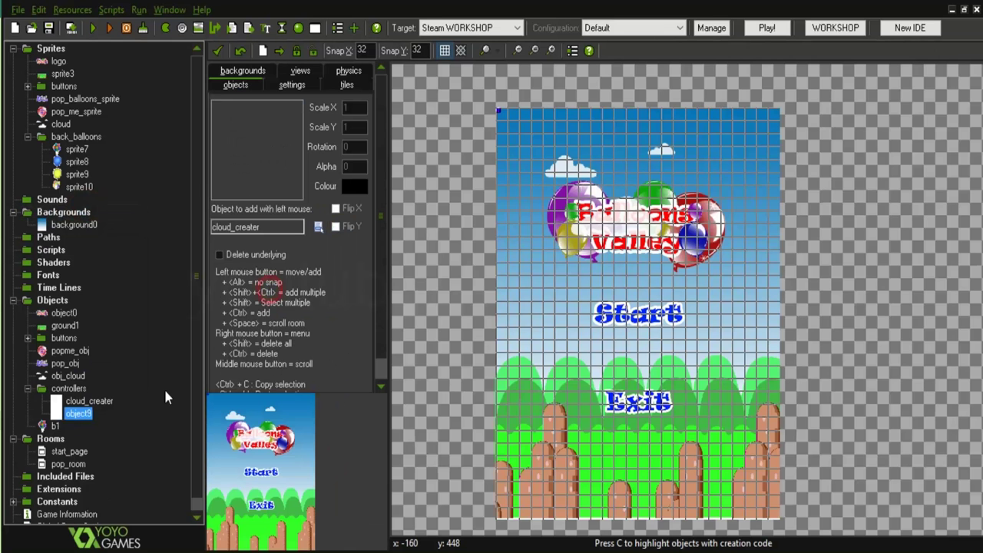
{"action": "right_click", "coordinate": [70, 422]}
{"action": "left_click", "coordinate": [59, 373]}
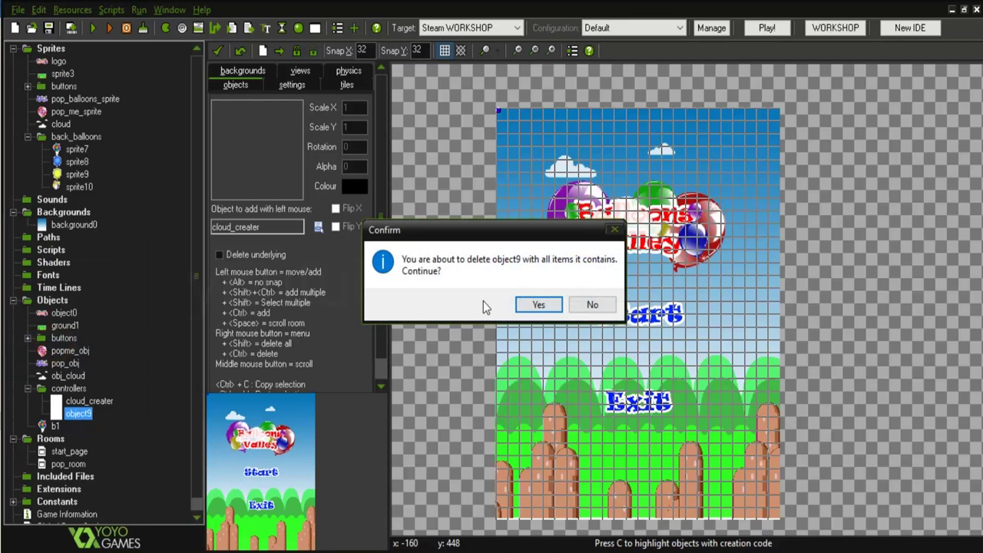
{"action": "left_click", "coordinate": [539, 305]}
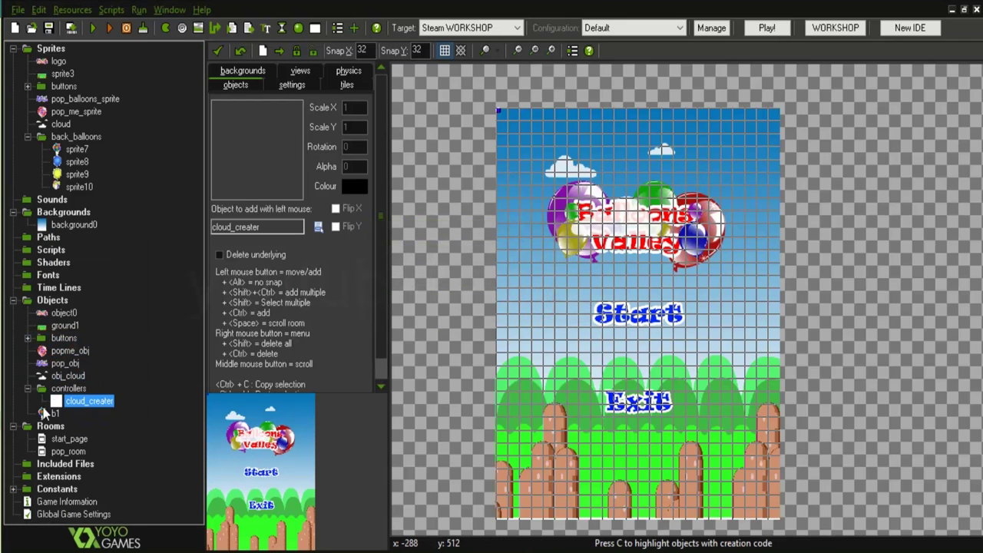
- Create an object group named back_balloons and move b1 into it
{"action": "right_click", "coordinate": [54, 301]}
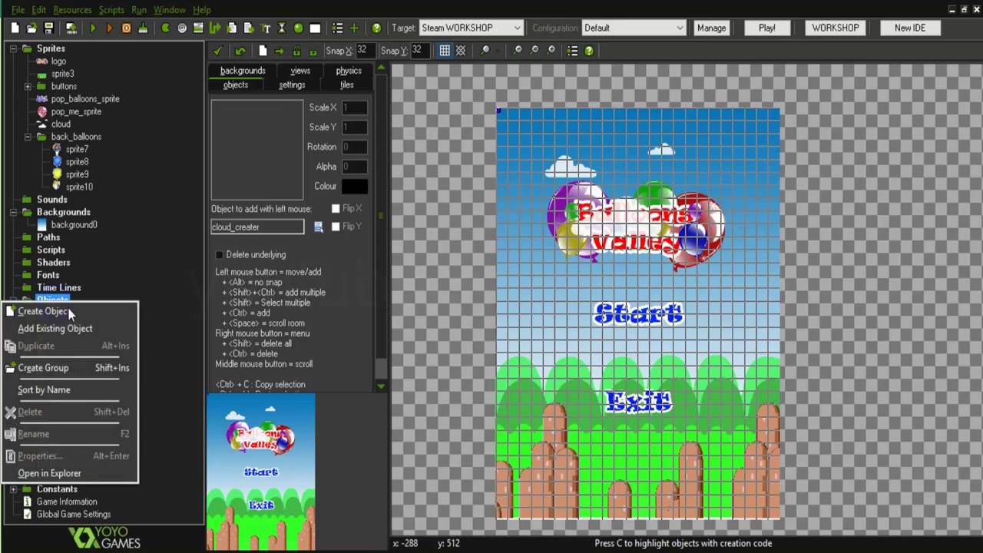
{"action": "left_click", "coordinate": [73, 370]}
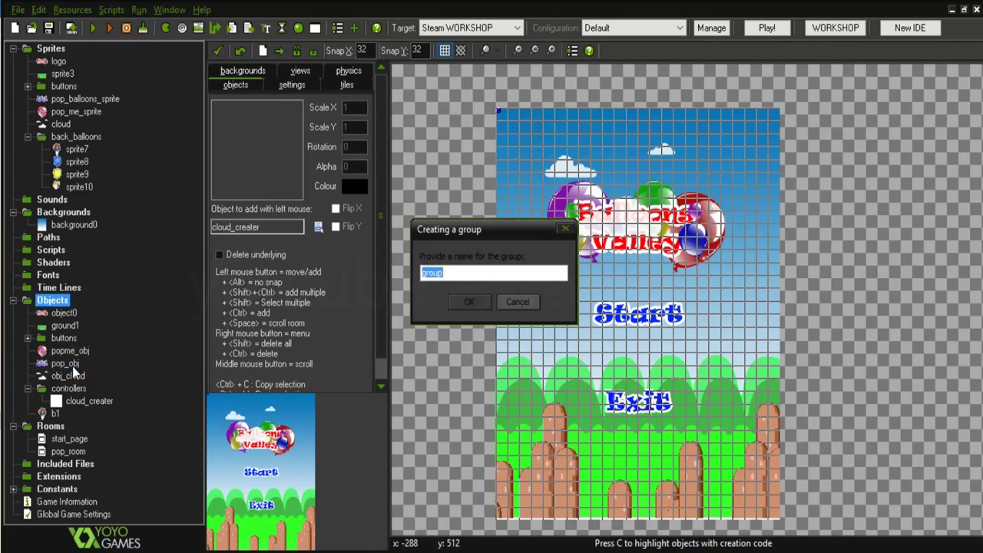
{"action": "type", "text": "back_"}
{"action": "type", "text": "balloons"}
{"action": "left_click", "coordinate": [461, 302]}
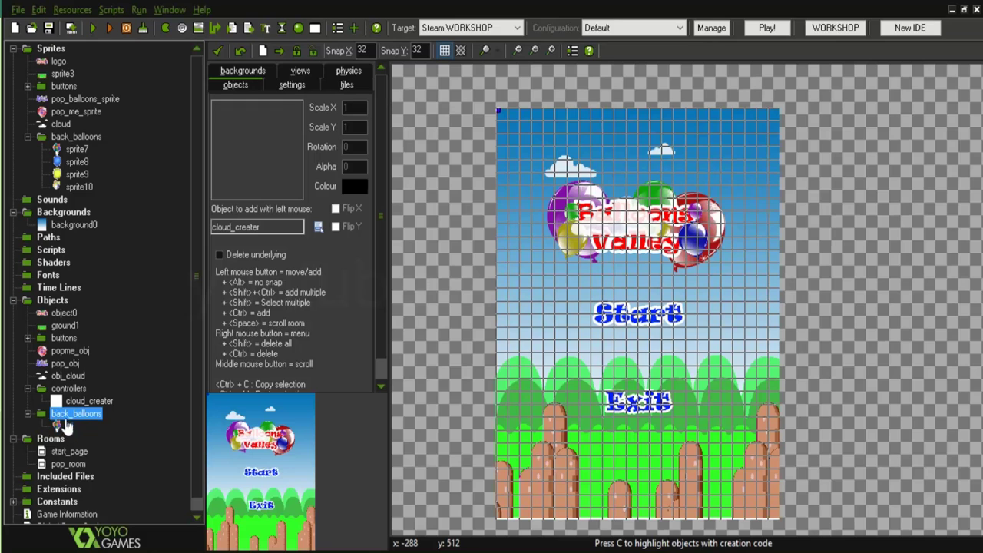
{"action": "left_click_drag", "start_coordinate": [50, 415], "coordinate": [69, 426]}
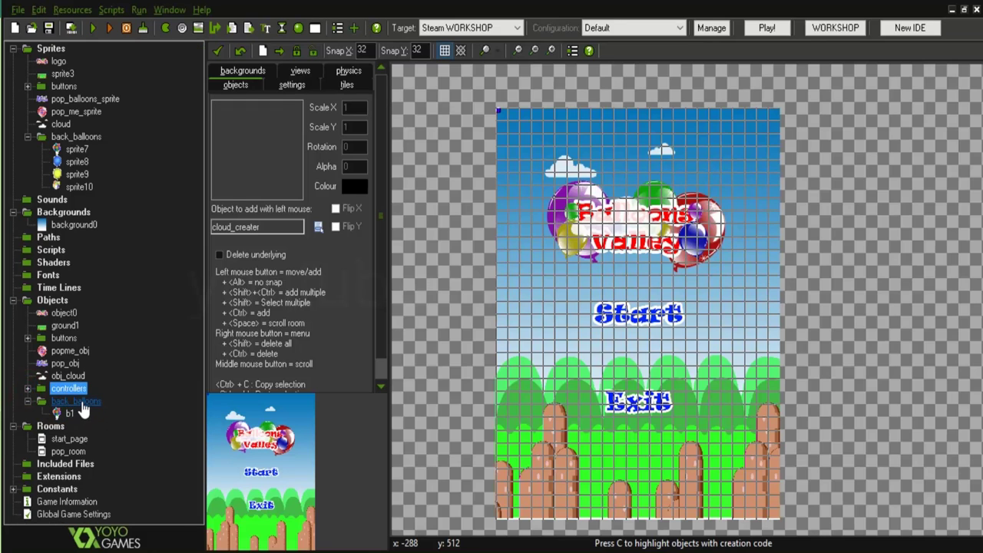
- Create object b2 in back_balloons using sprite8
{"action": "right_click", "coordinate": [83, 408]}
{"action": "left_click", "coordinate": [95, 227]}
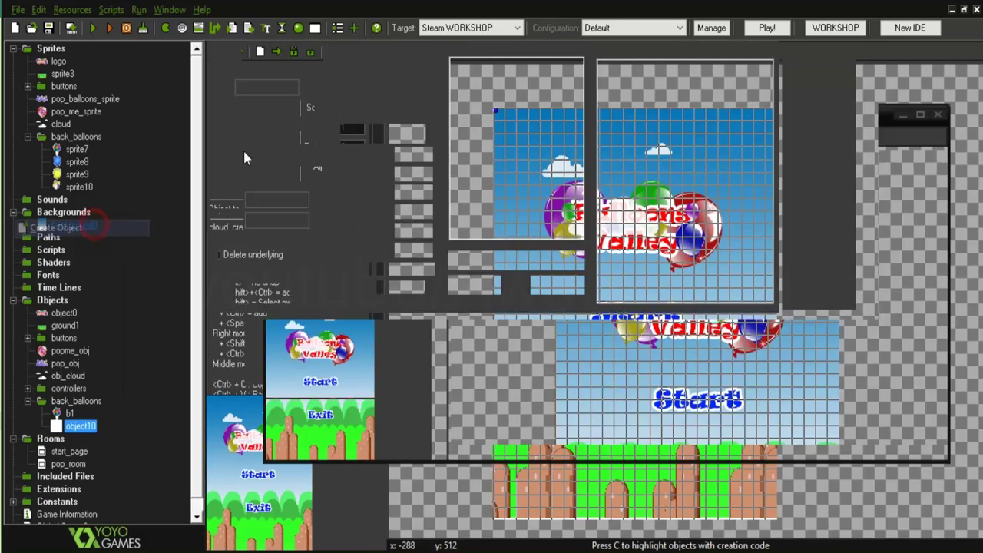
{"action": "left_click", "coordinate": [308, 88]}
{"action": "mouse_move", "coordinate": [376, 221]}
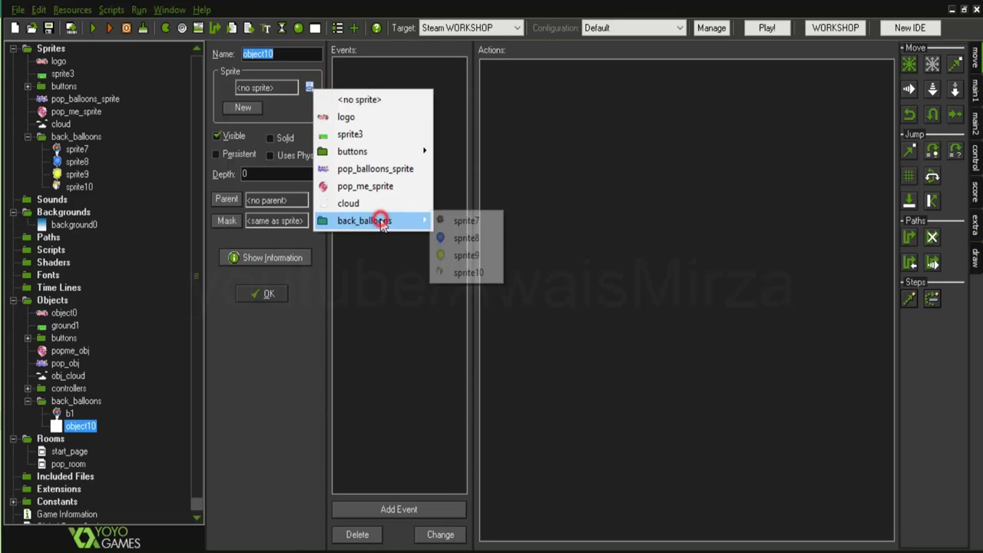
{"action": "left_click", "coordinate": [469, 238]}
{"action": "type", "text": "b2"}
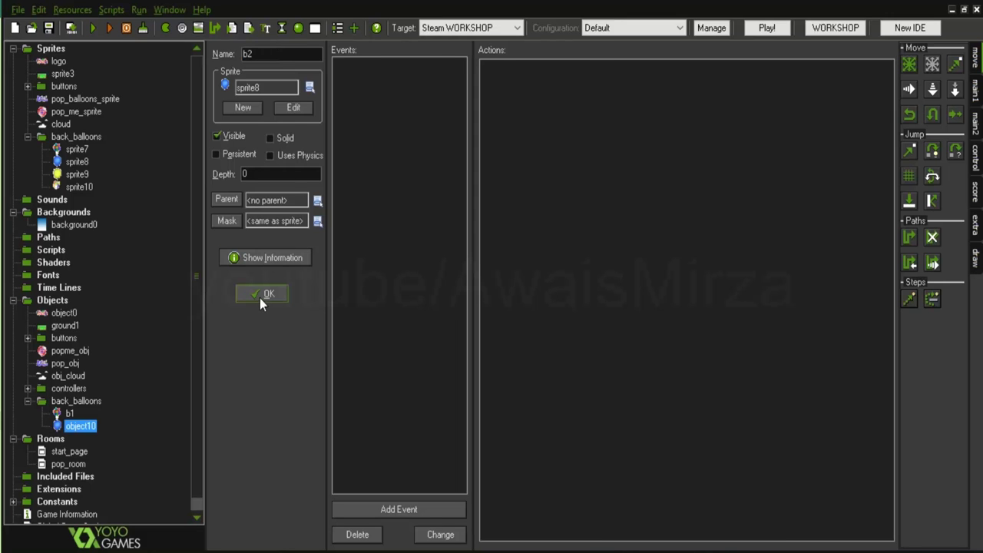
{"action": "left_click", "coordinate": [259, 298]}
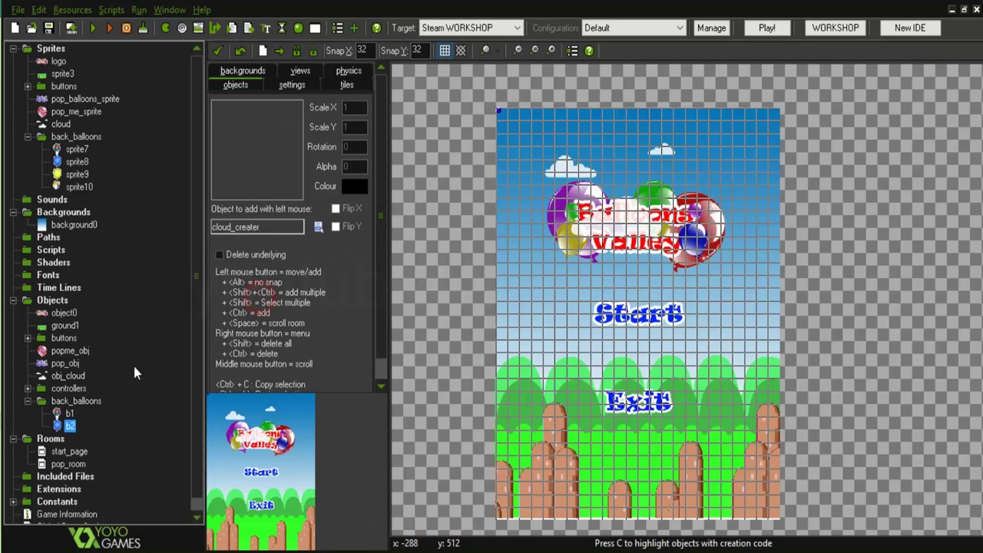
- Create object b3 in back_balloons using sprite9
{"action": "right_click", "coordinate": [82, 406]}
{"action": "left_click", "coordinate": [91, 226]}
{"action": "left_click", "coordinate": [310, 87]}
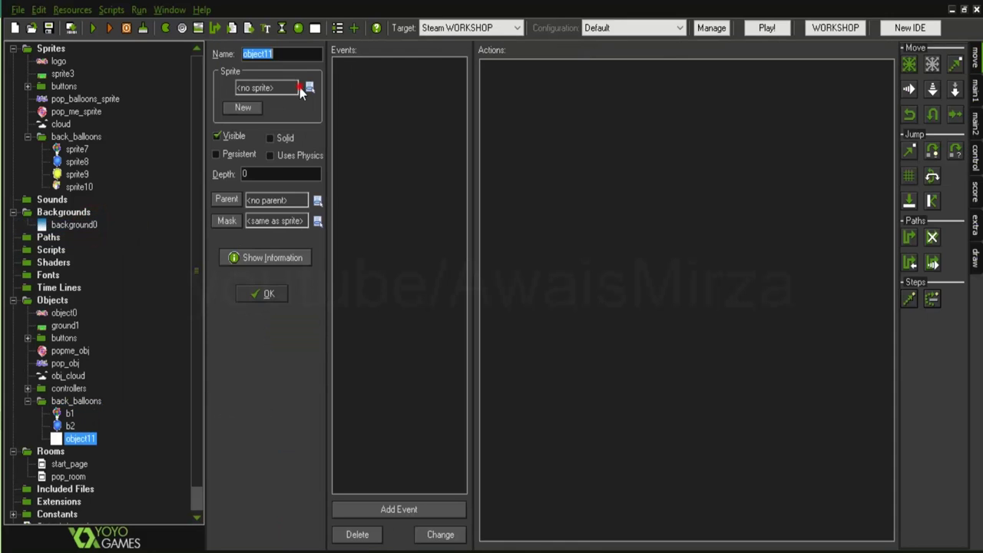
{"action": "mouse_move", "coordinate": [375, 219]}
{"action": "left_click", "coordinate": [486, 252]}
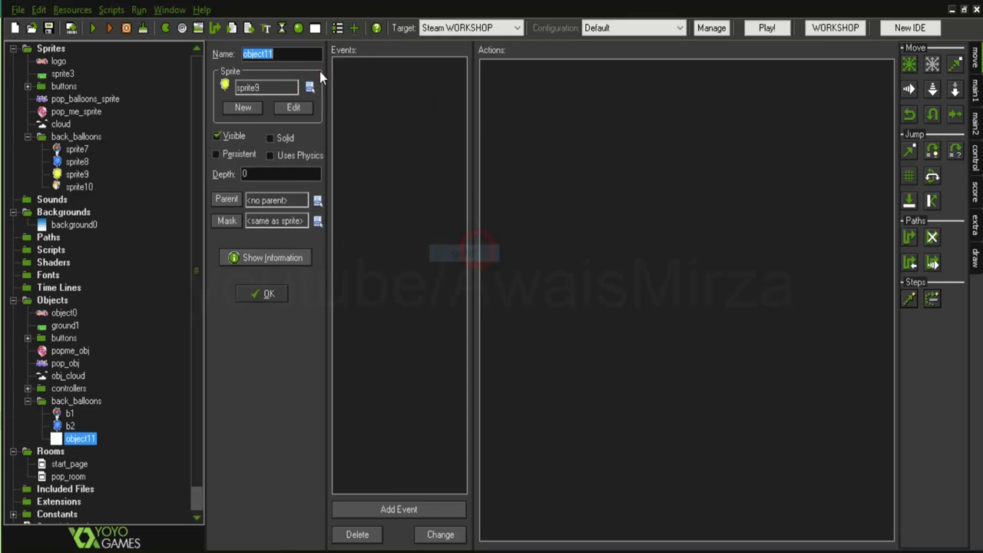
{"action": "type", "text": "b3"}
{"action": "left_click", "coordinate": [261, 293]}
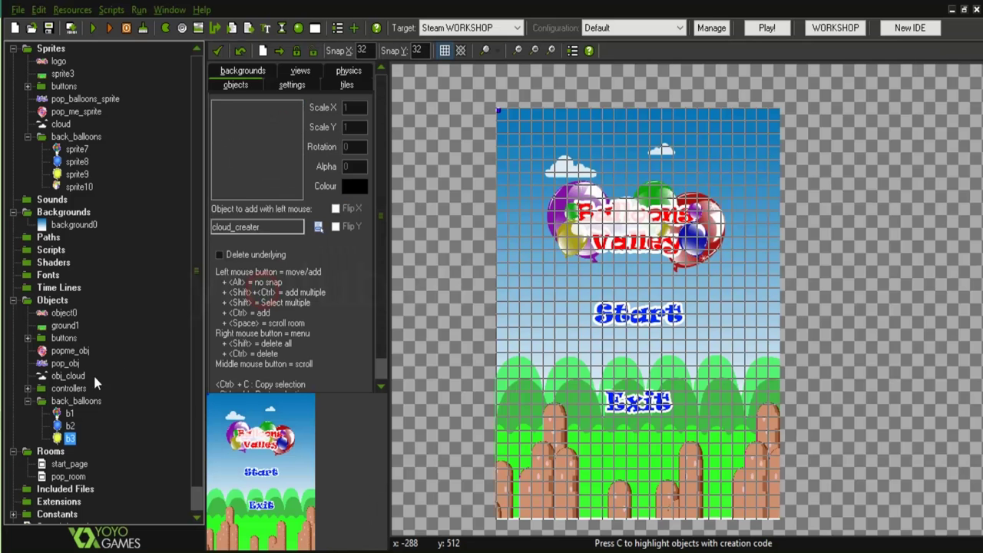
- Create object b4 in back_balloons using sprite10
{"action": "right_click", "coordinate": [81, 403]}
{"action": "left_click", "coordinate": [91, 226]}
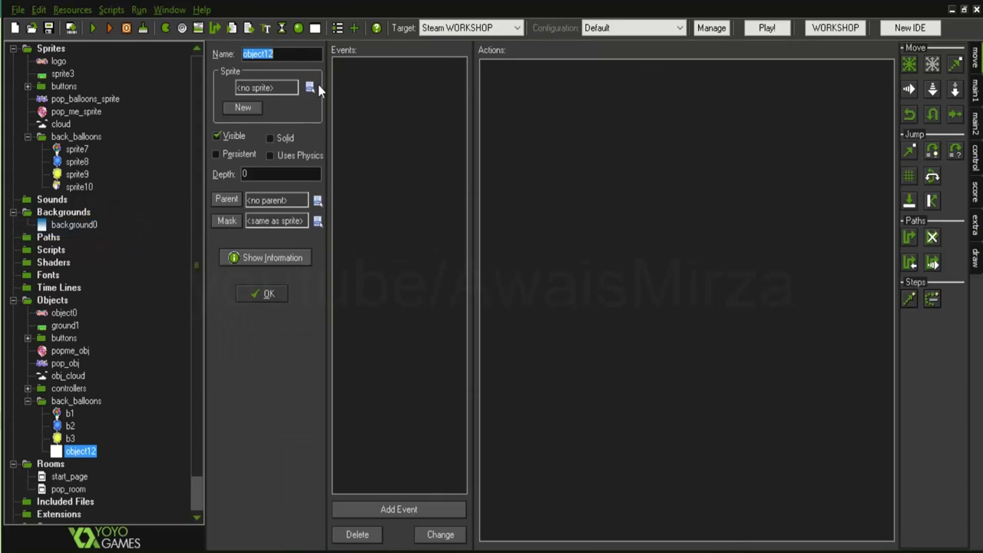
{"action": "left_click", "coordinate": [310, 87]}
{"action": "mouse_move", "coordinate": [387, 219]}
{"action": "left_click", "coordinate": [469, 267]}
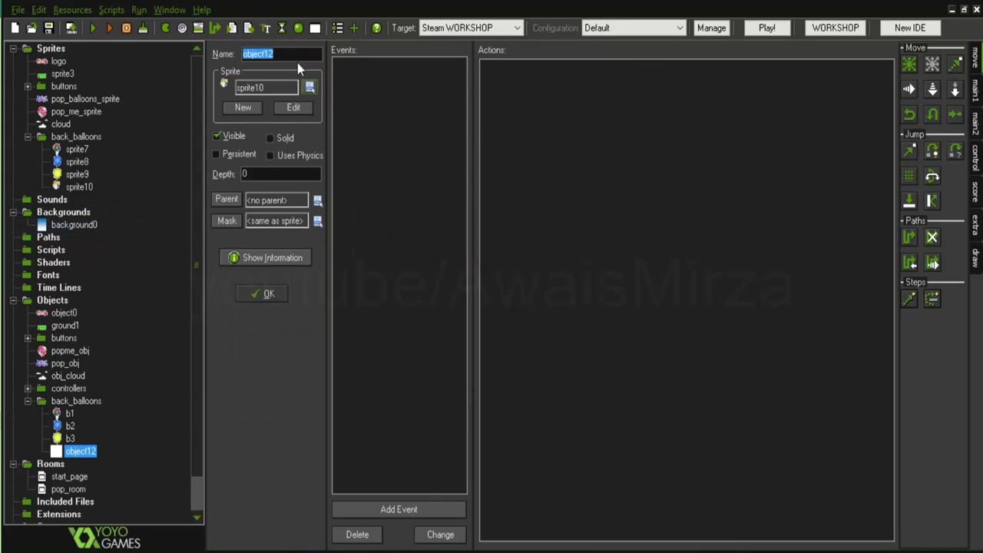
{"action": "type", "text": "b4"}
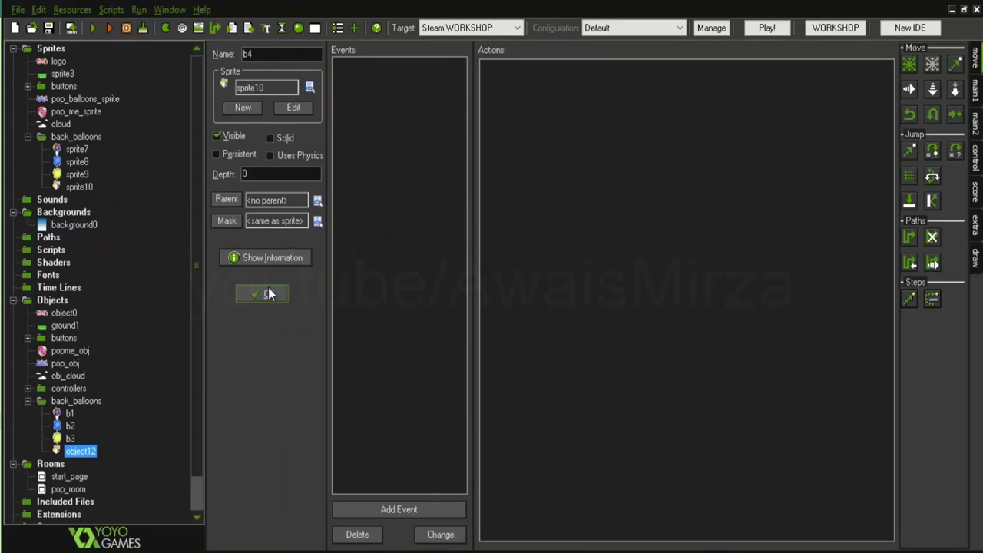
{"action": "left_click", "coordinate": [269, 294]}
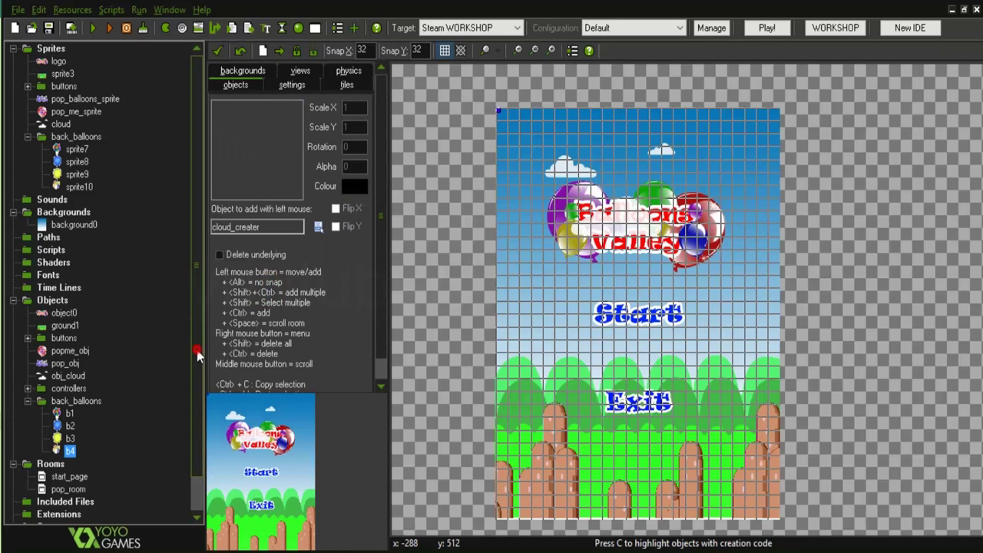
{"action": "scroll", "coordinate": [189, 384], "scroll_direction": "down", "scroll_amount": 1}
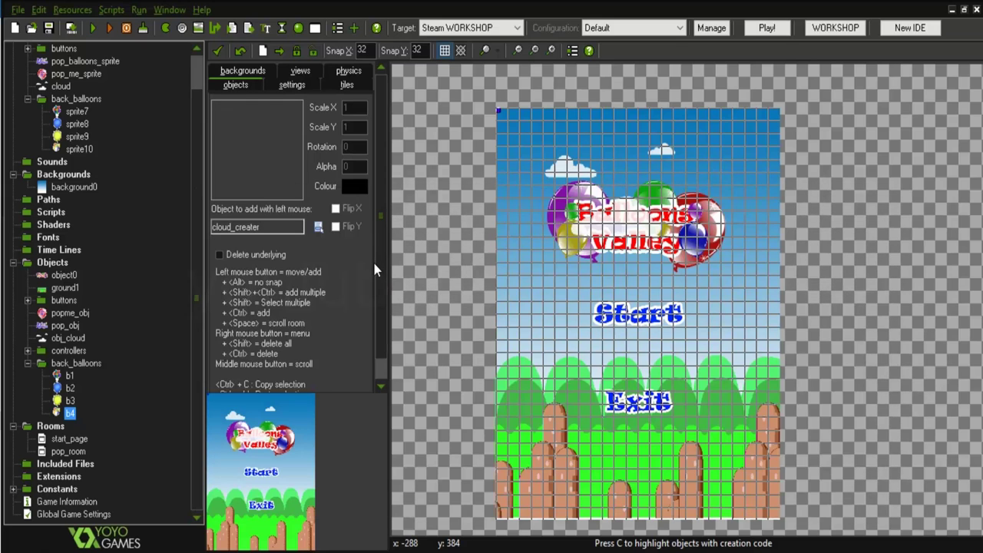
{"action": "left_click", "coordinate": [381, 263]}
{"action": "left_click_drag", "start_coordinate": [383, 300], "coordinate": [381, 322]}
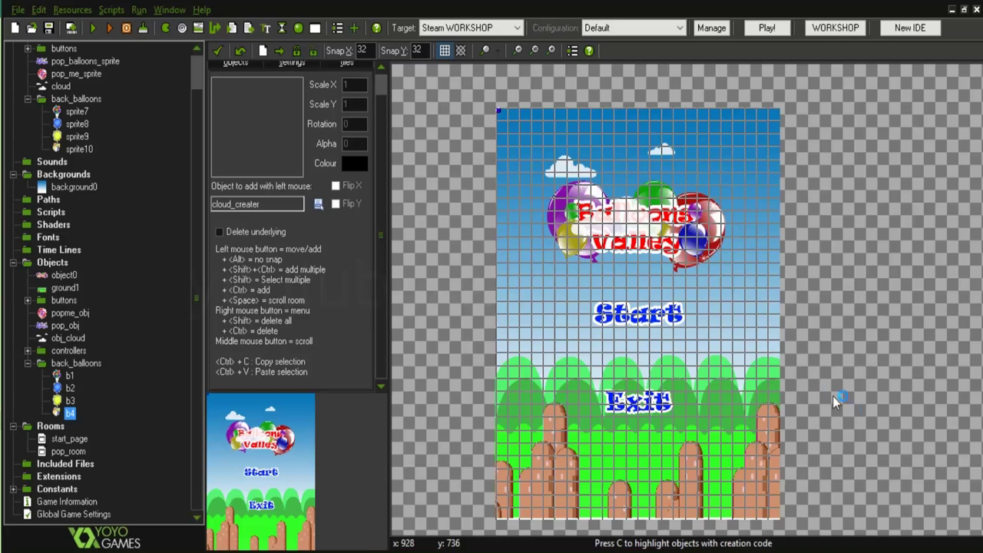
- Add a Create event to b1 with an Execute a piece of code action
{"action": "double_click", "coordinate": [69, 377]}
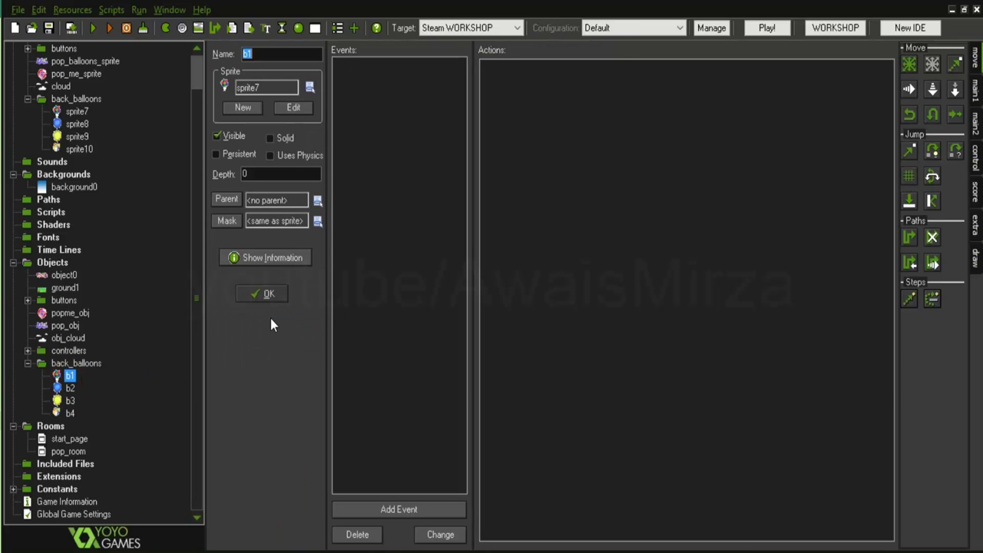
{"action": "left_click", "coordinate": [402, 505]}
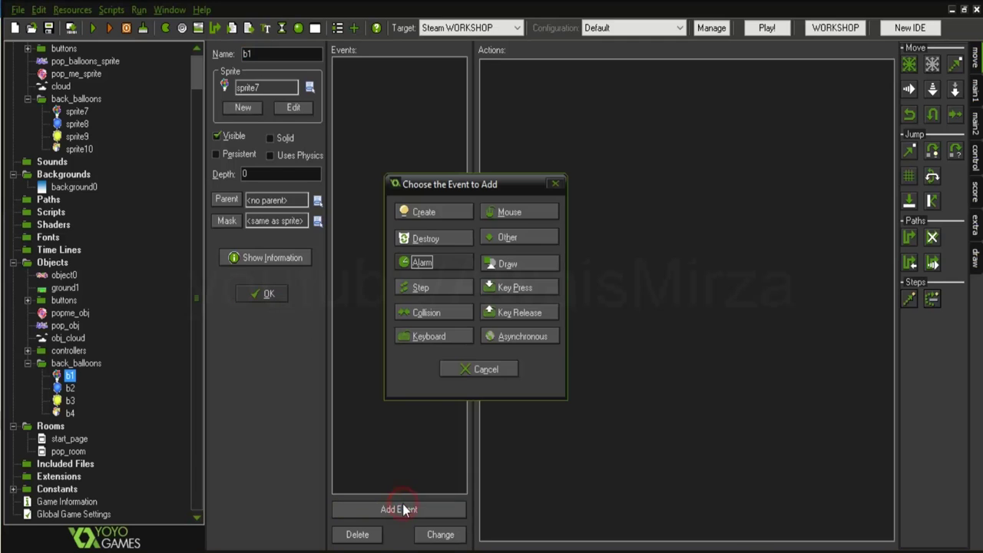
{"action": "left_click", "coordinate": [433, 212]}
{"action": "left_click", "coordinate": [976, 161]}
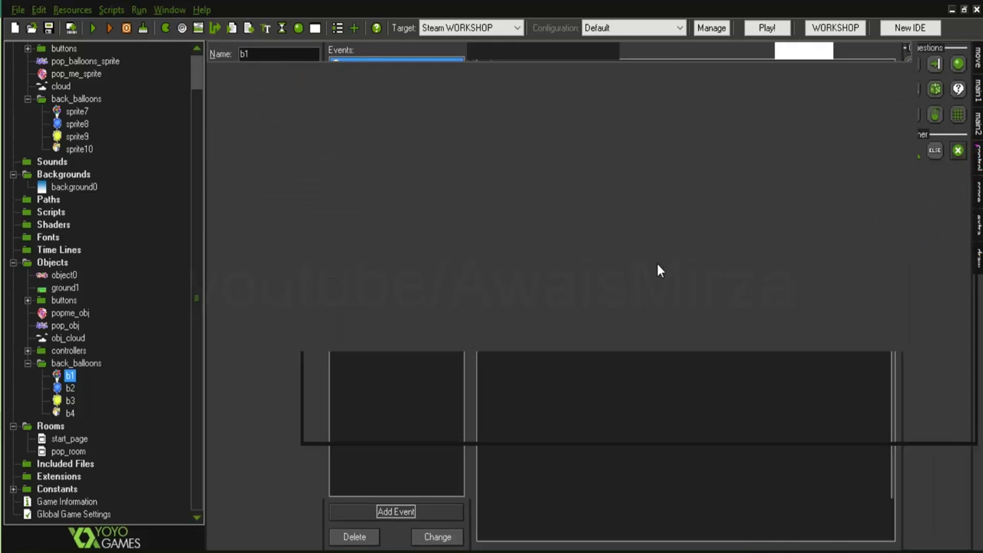
{"action": "left_click_drag", "start_coordinate": [909, 213], "coordinate": [656, 260]}
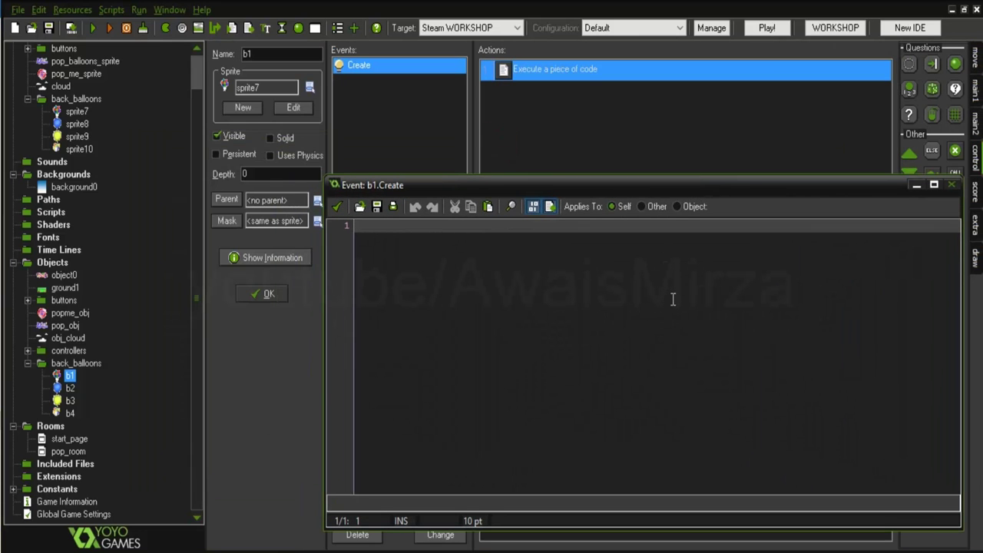
- Write vspeed = -1; in b1's Create code and save it
{"action": "left_click", "coordinate": [604, 282]}
{"action": "type", "text": "vspe"}
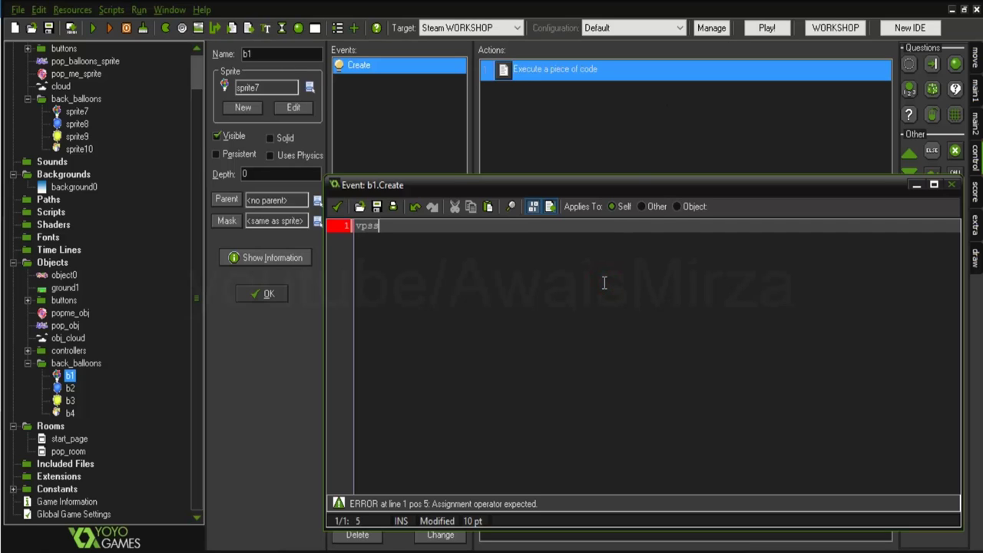
{"action": "key", "text": "BackSpace"}
{"action": "key", "text": "BackSpace"}
{"action": "key", "text": "BackSpace"}
{"action": "type", "text": "speed"}
{"action": "type", "text": " = -1"}
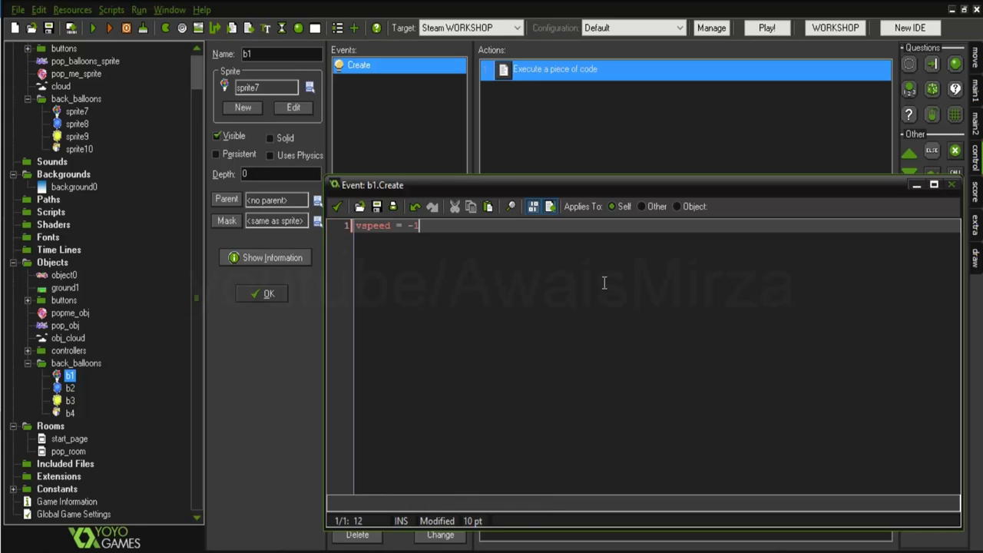
{"action": "type", "text": ";"}
{"action": "left_click_drag", "start_coordinate": [407, 225], "coordinate": [414, 225]}
{"action": "left_click", "coordinate": [435, 225]}
{"action": "left_click", "coordinate": [337, 207]}
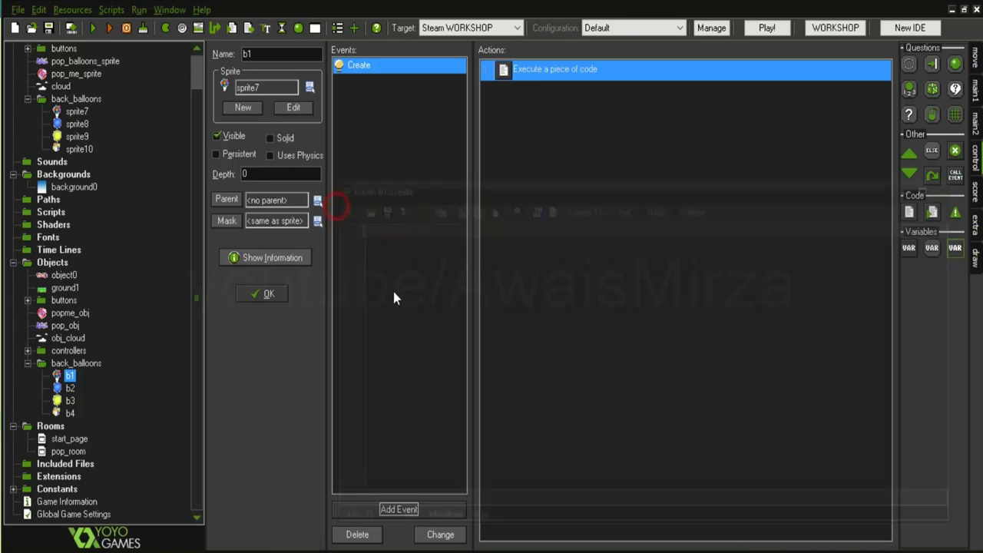
{"action": "left_click", "coordinate": [417, 509]}
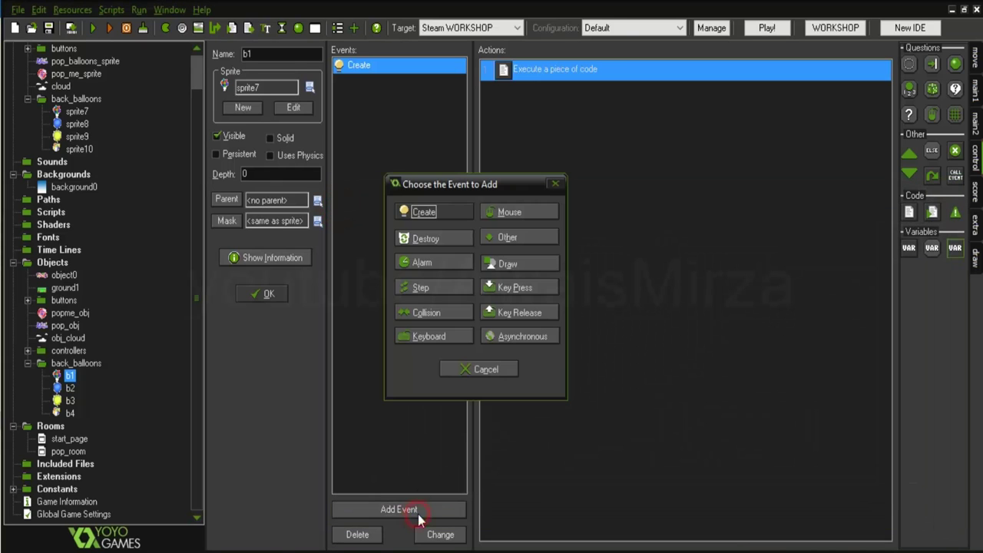
- Add a Step event to b1 with a code action, moving the code window aside
{"action": "left_click", "coordinate": [421, 288]}
{"action": "left_click", "coordinate": [445, 299]}
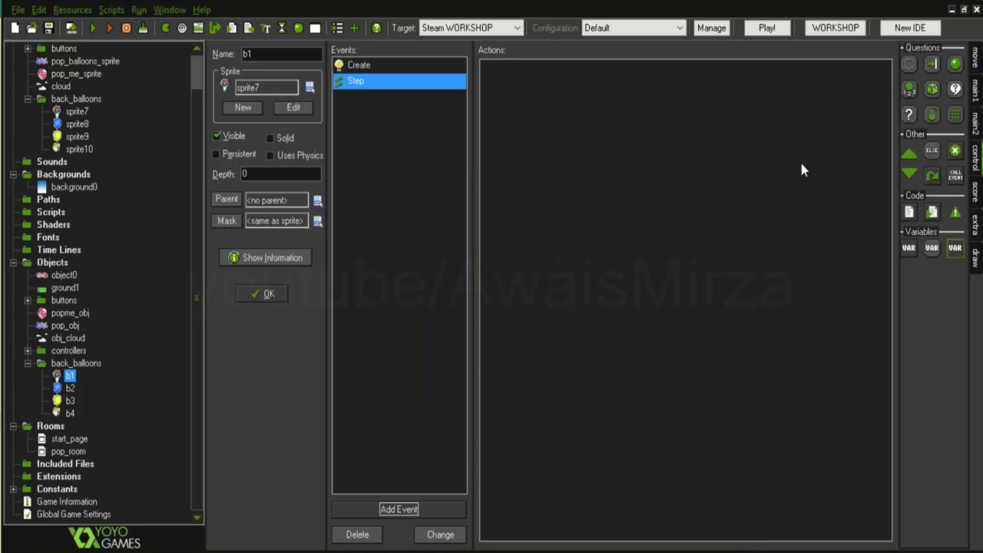
{"action": "left_click", "coordinate": [975, 169]}
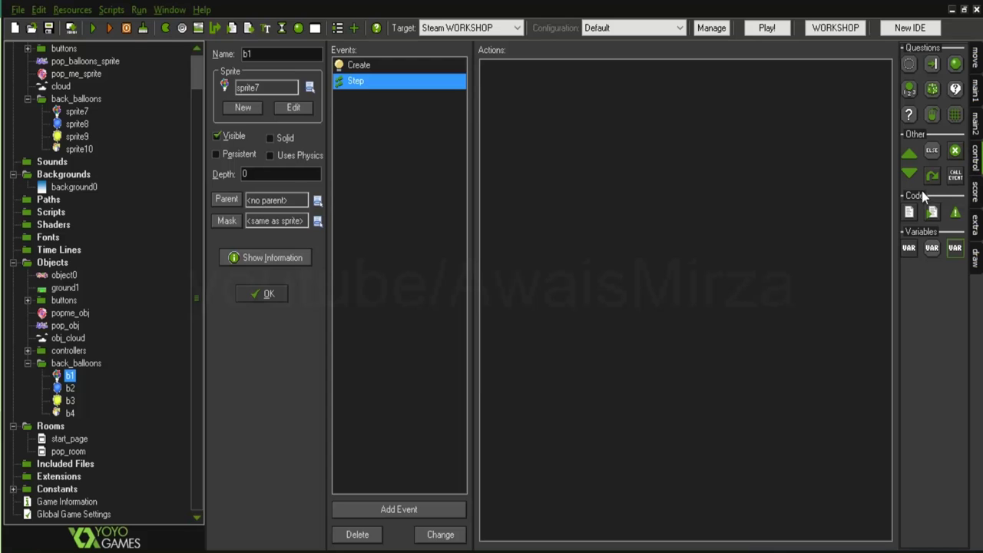
{"action": "left_click_drag", "start_coordinate": [915, 213], "coordinate": [648, 242]}
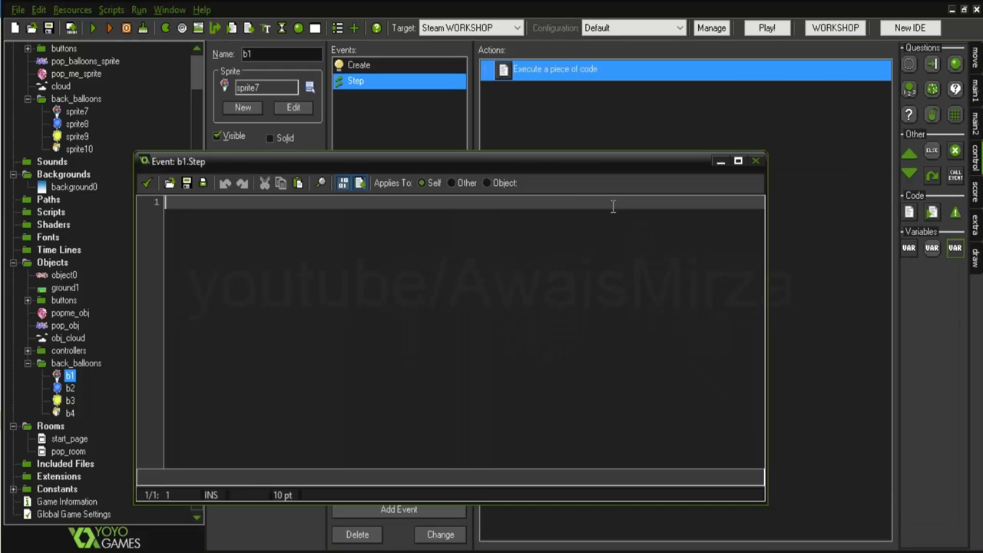
{"action": "left_click_drag", "start_coordinate": [573, 161], "coordinate": [792, 191]}
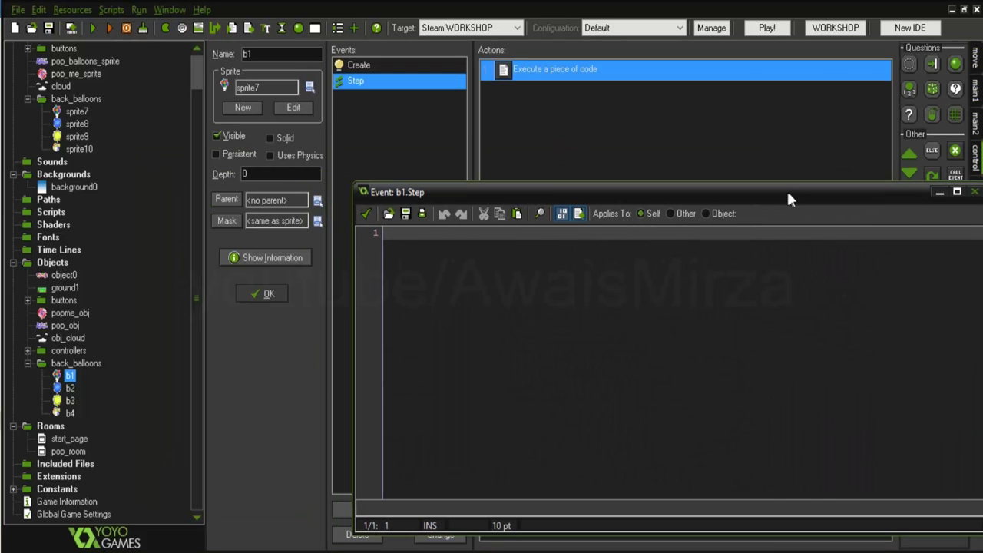
- Write the Step code if (y < -50) { instance_destroy(); } and save the project
{"action": "left_click", "coordinate": [542, 234]}
{"action": "type", "text": "if"}
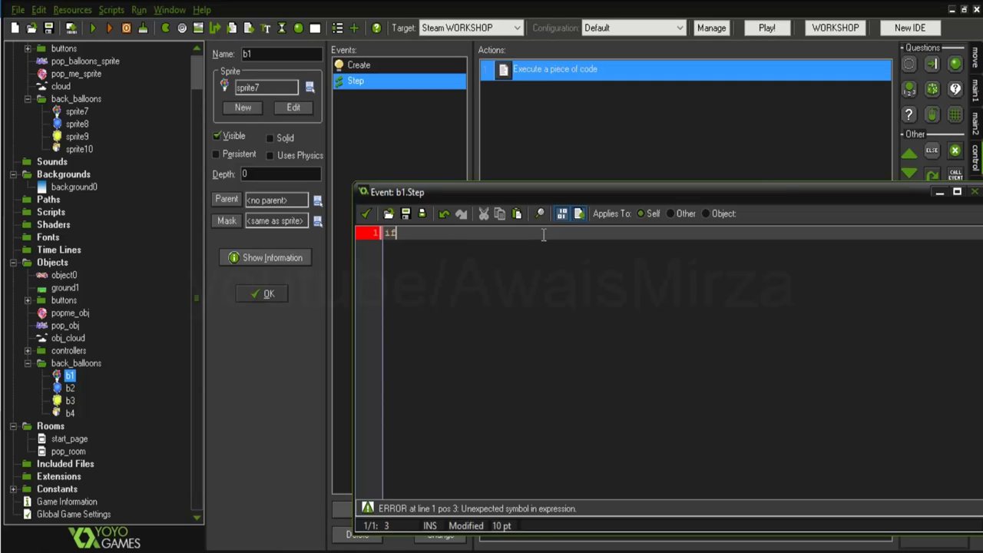
{"action": "type", "text": " ( y "}
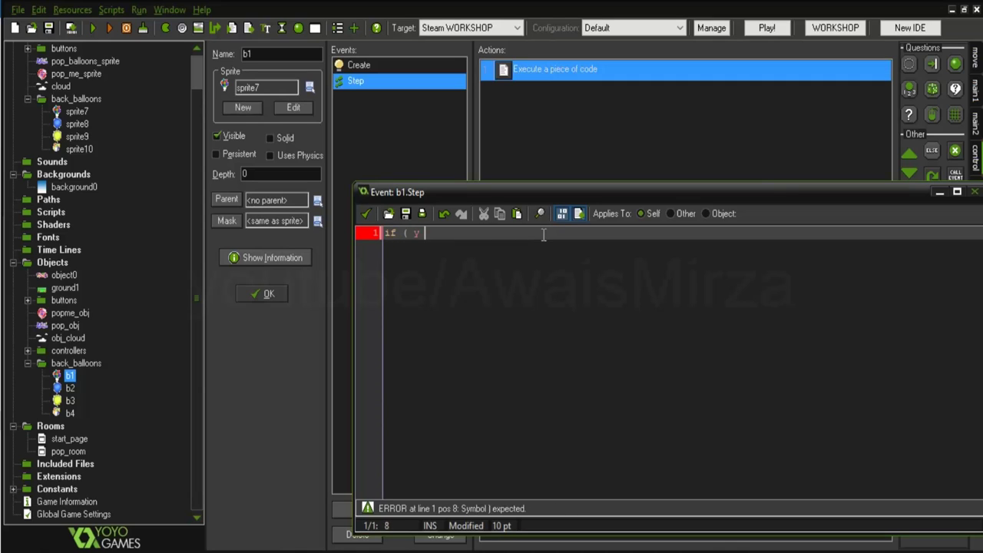
{"action": "type", "text": "< "}
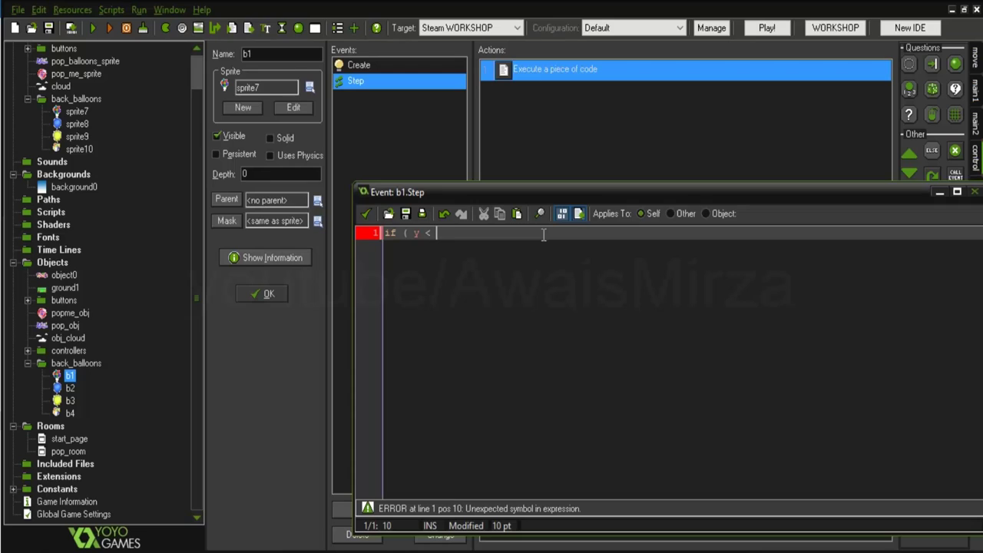
{"action": "type", "text": "-"}
{"action": "type", "text": "50"}
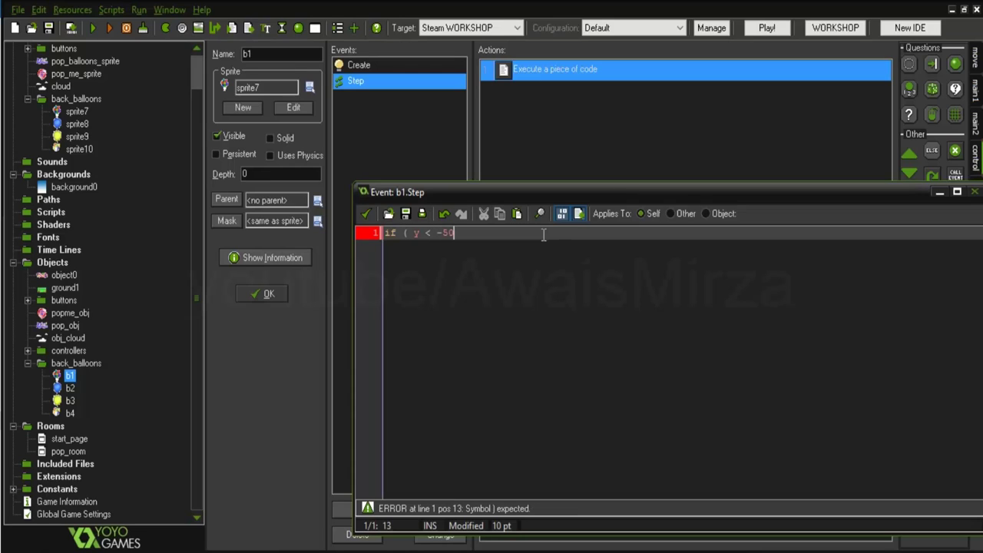
{"action": "type", "text": ") {"}
{"action": "key", "text": "Return"}
{"action": "key", "text": "Return"}
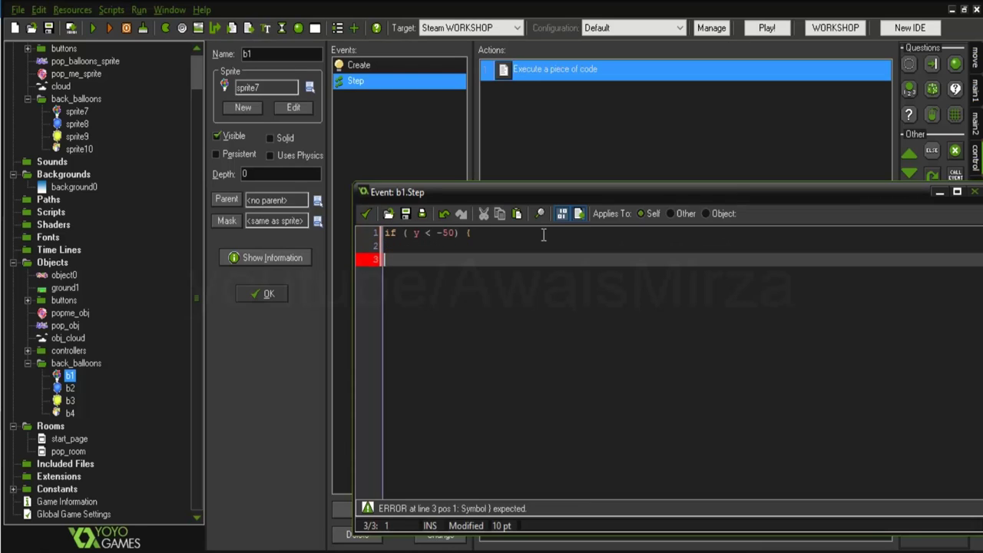
{"action": "type", "text": "}"}
{"action": "key", "text": "Up"}
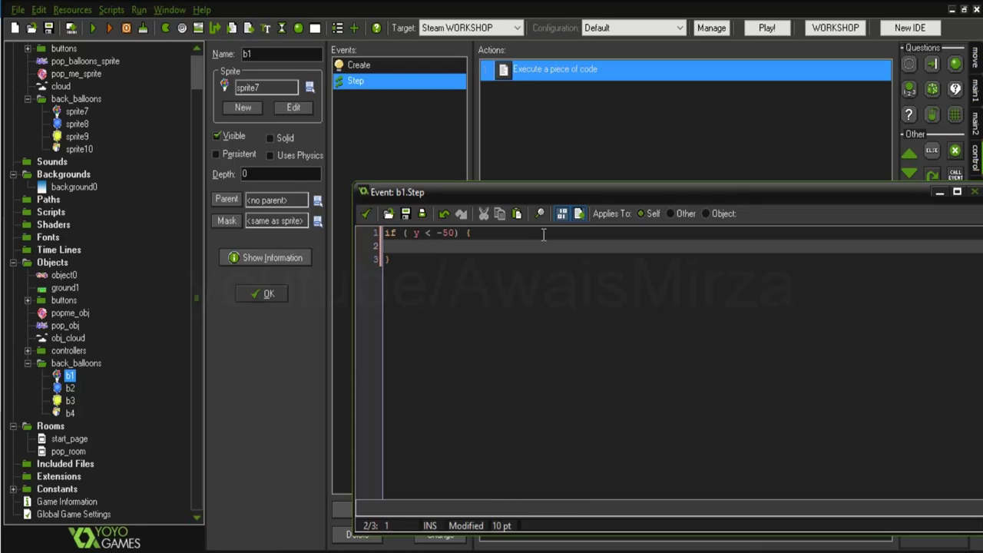
{"action": "type", "text": "instance_"}
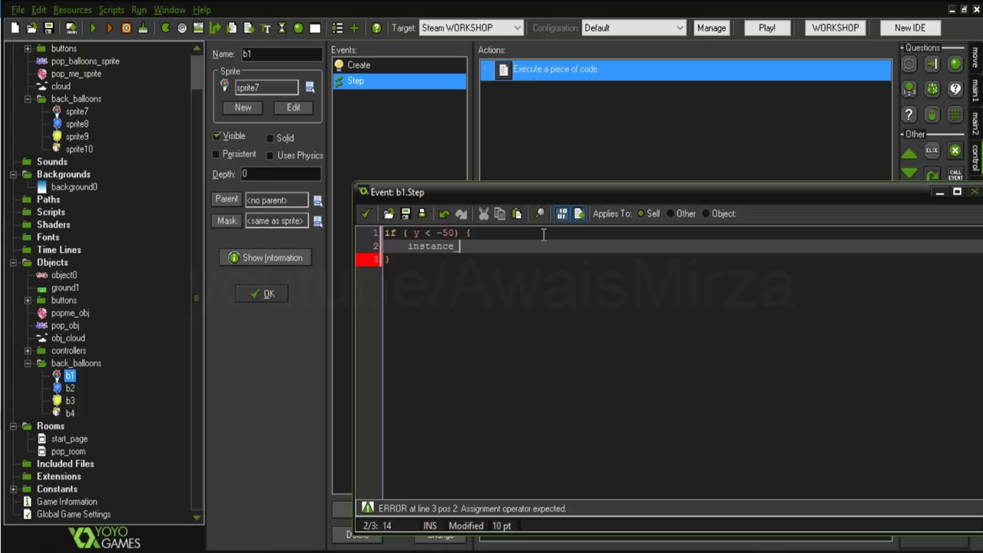
{"action": "type", "text": "destroy"}
{"action": "type", "text": ";"}
{"action": "key", "text": "Left"}
{"action": "type", "text": "()"}
{"action": "key", "text": "End"}
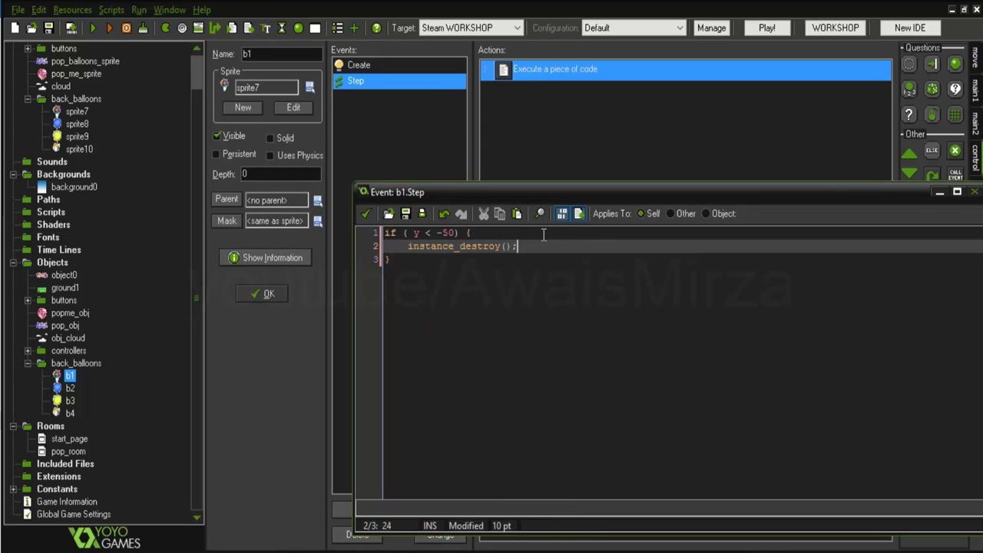
{"action": "left_click", "coordinate": [538, 261]}
{"action": "key", "text": "ctrl+s"}
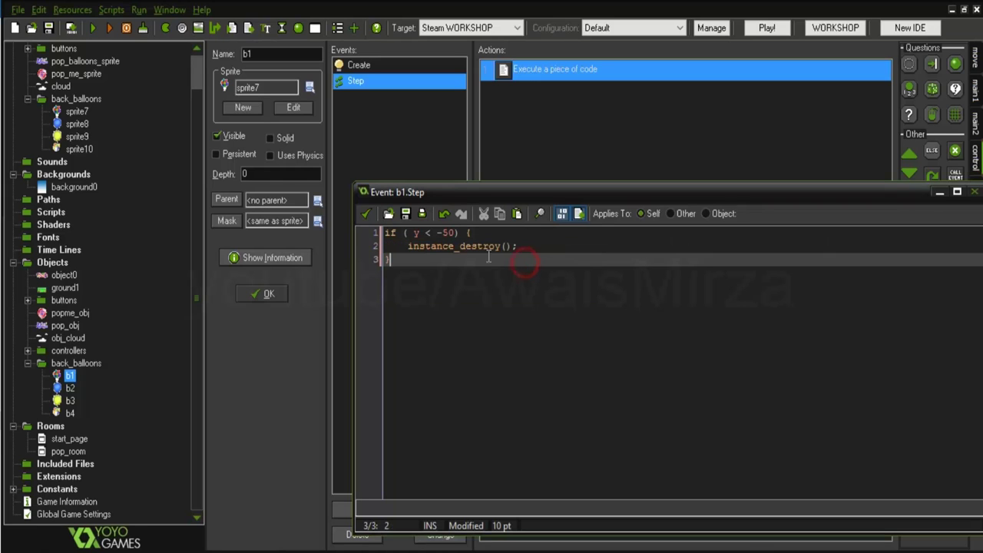
- Review the condition and instance_destroy() call, then save and close the Step code
{"action": "left_click", "coordinate": [414, 232]}
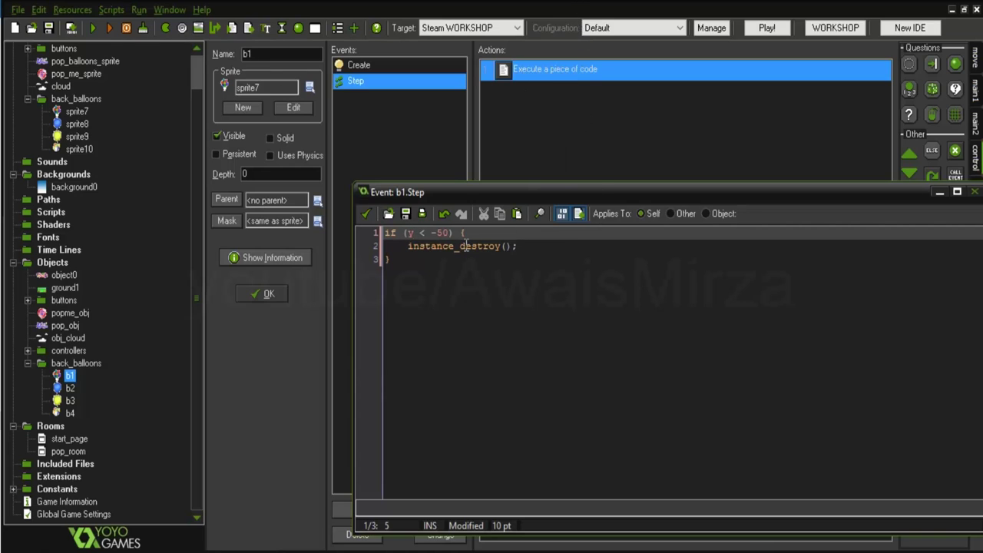
{"action": "left_click_drag", "start_coordinate": [405, 246], "coordinate": [515, 246]}
{"action": "left_click", "coordinate": [542, 246]}
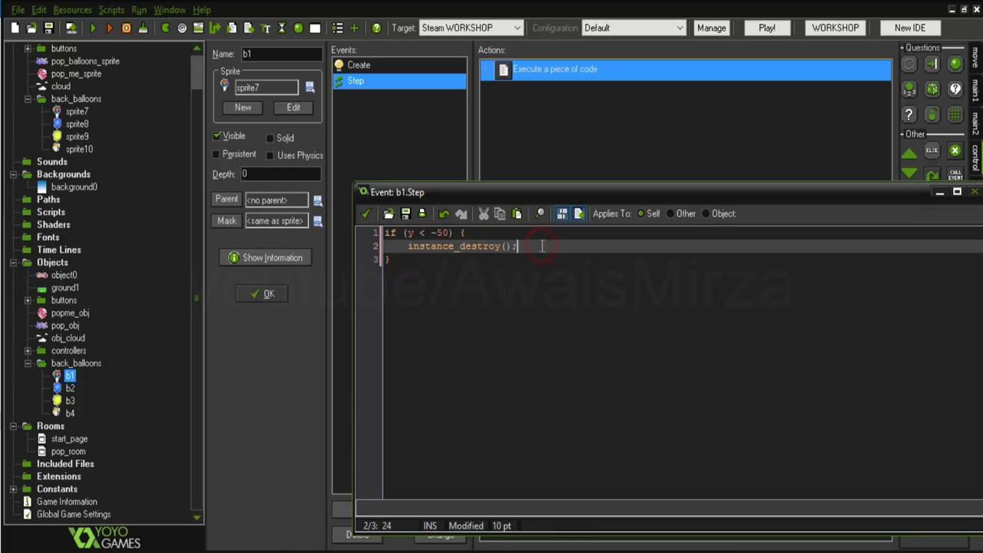
{"action": "left_click_drag", "start_coordinate": [412, 246], "coordinate": [498, 246]}
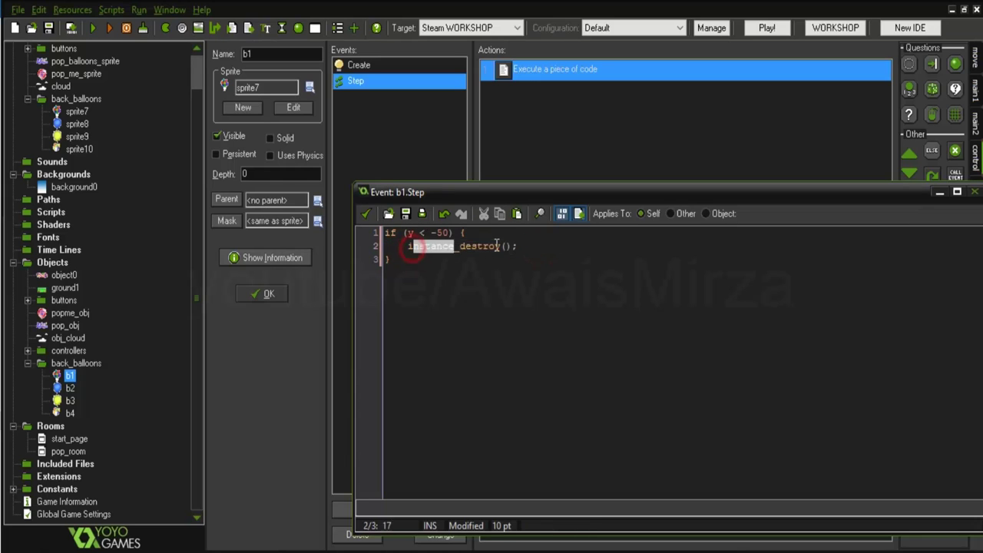
{"action": "double_click", "coordinate": [250, 53]}
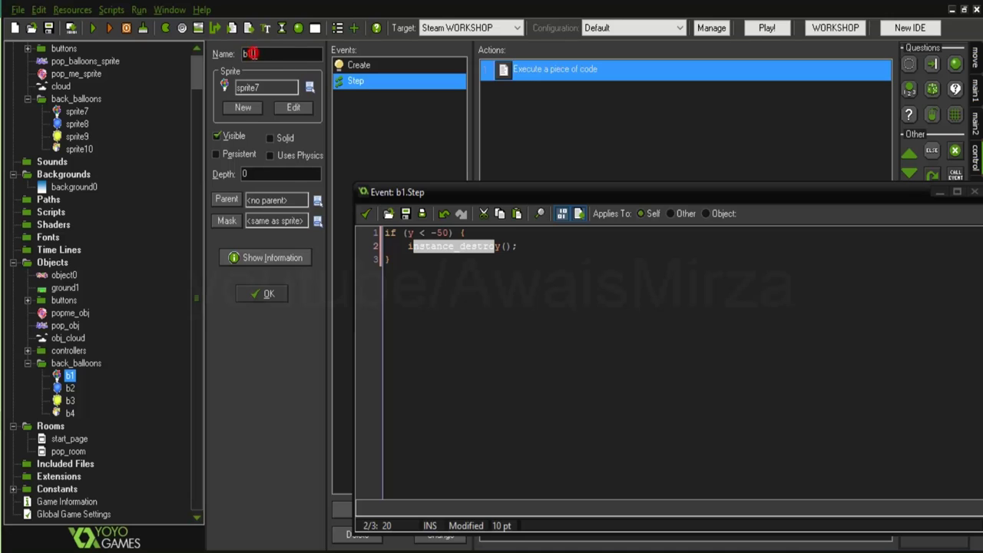
{"action": "left_click", "coordinate": [367, 215]}
- Delete object b2 from the back_balloons group, confirming the deletion
{"action": "left_click", "coordinate": [271, 294]}
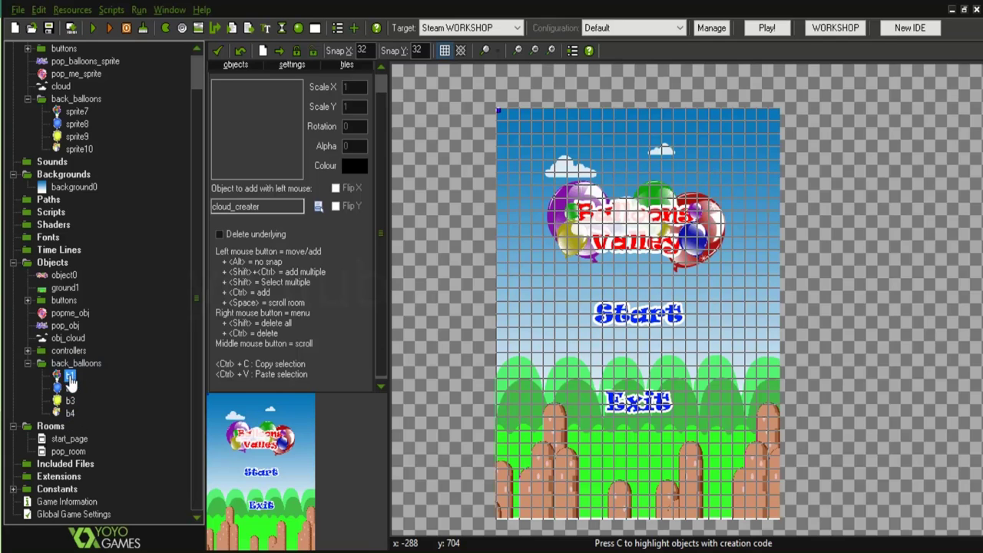
{"action": "double_click", "coordinate": [68, 377]}
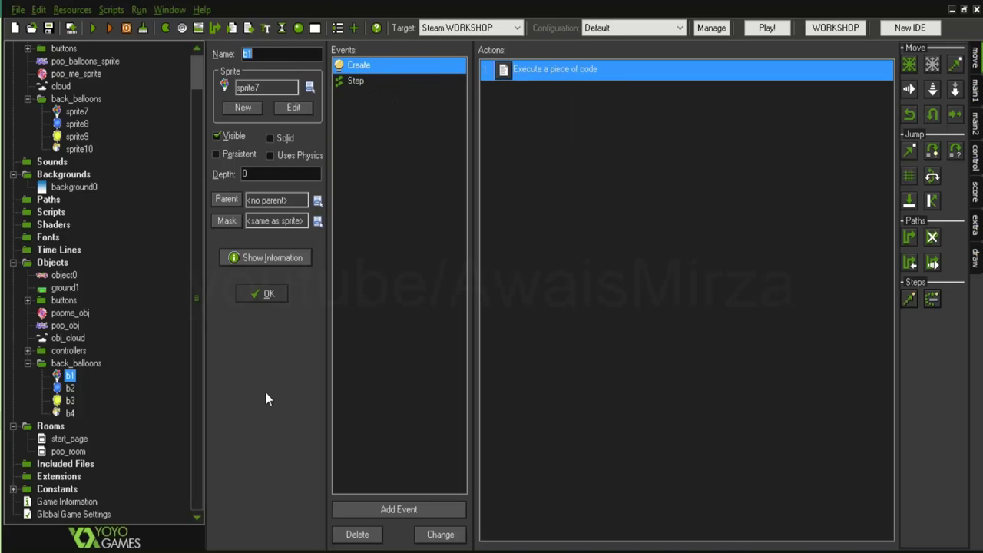
{"action": "left_click", "coordinate": [70, 390]}
{"action": "left_click_drag", "start_coordinate": [76, 415], "coordinate": [74, 414]}
{"action": "right_click", "coordinate": [69, 390]}
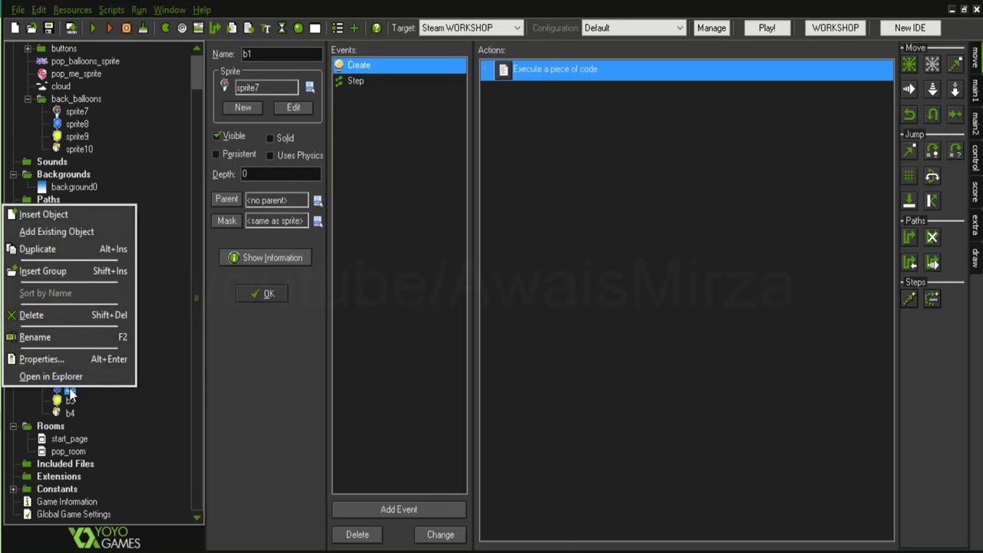
{"action": "left_click", "coordinate": [48, 315]}
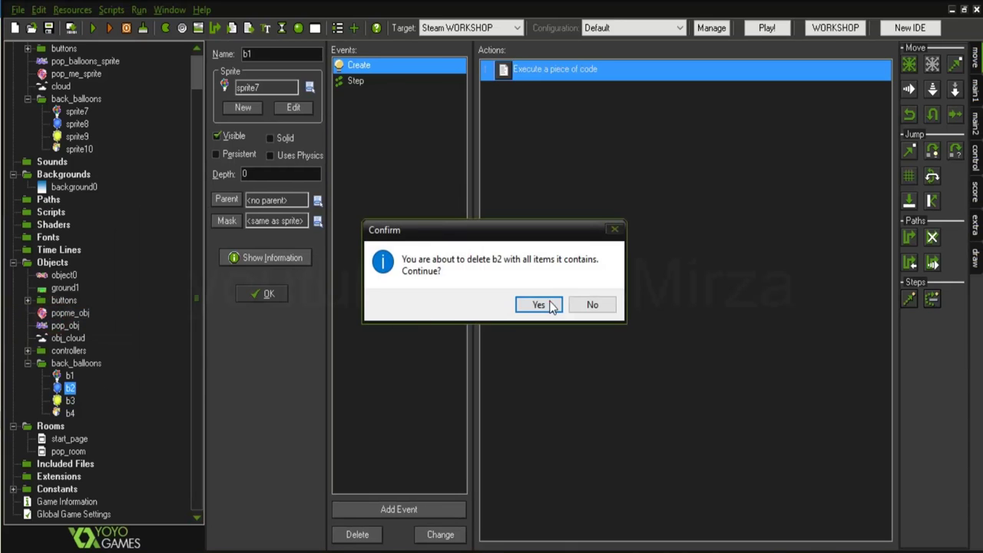
{"action": "left_click", "coordinate": [538, 305]}
- Delete objects b3 and b4, confirming each deletion
{"action": "right_click", "coordinate": [68, 400]}
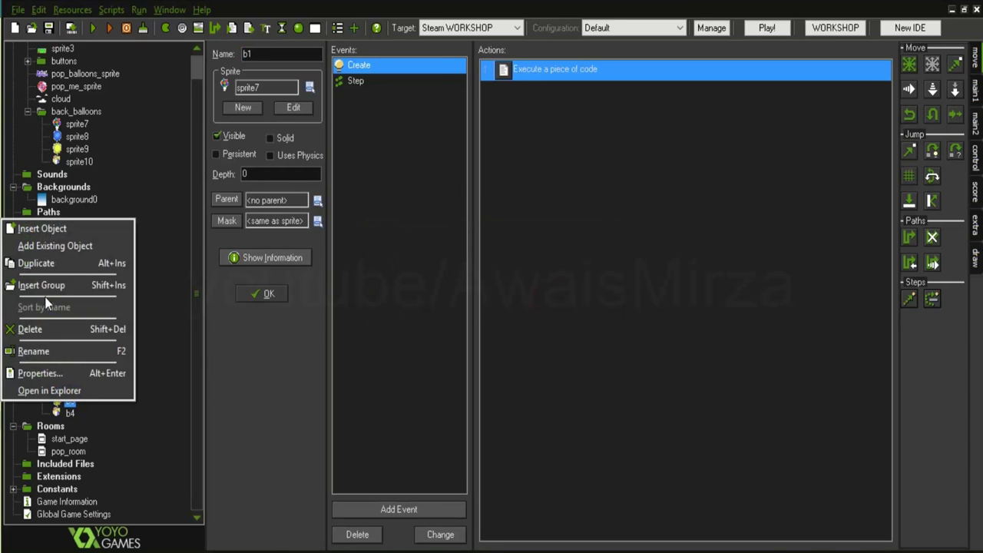
{"action": "left_click", "coordinate": [58, 329]}
{"action": "key", "text": "Return"}
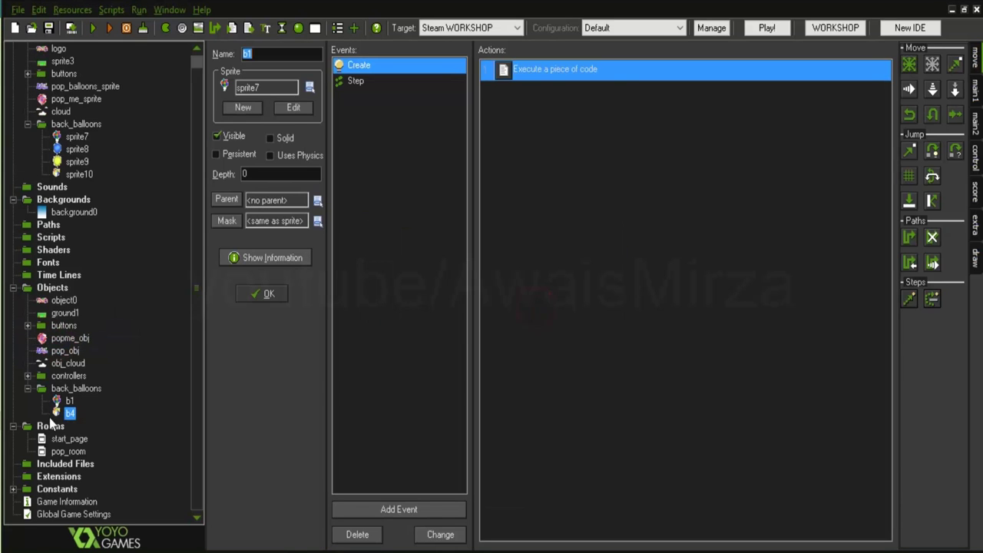
{"action": "right_click", "coordinate": [69, 415]}
{"action": "left_click", "coordinate": [43, 343]}
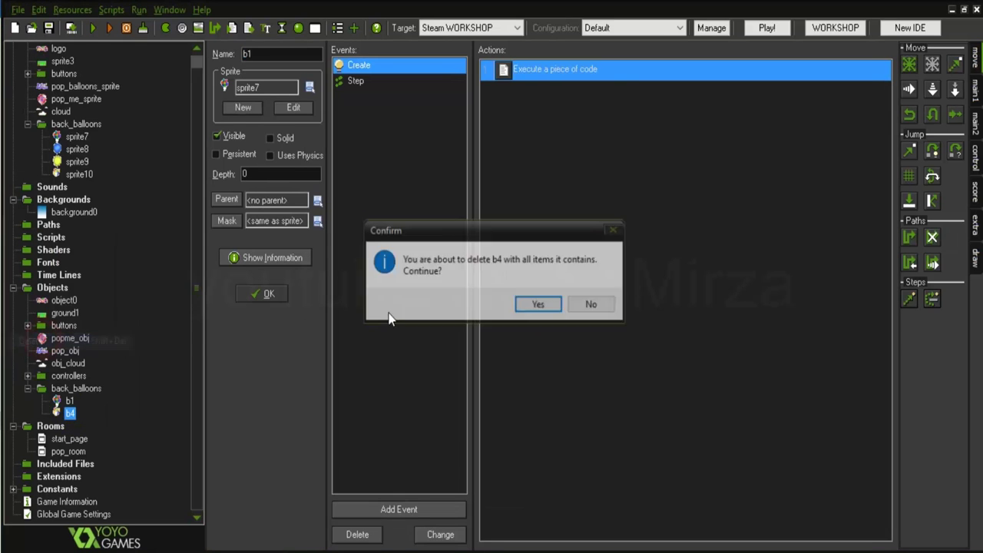
{"action": "left_click", "coordinate": [551, 305]}
- Duplicate b1 as b2 with the blue sprite8 balloon
{"action": "left_click", "coordinate": [269, 294]}
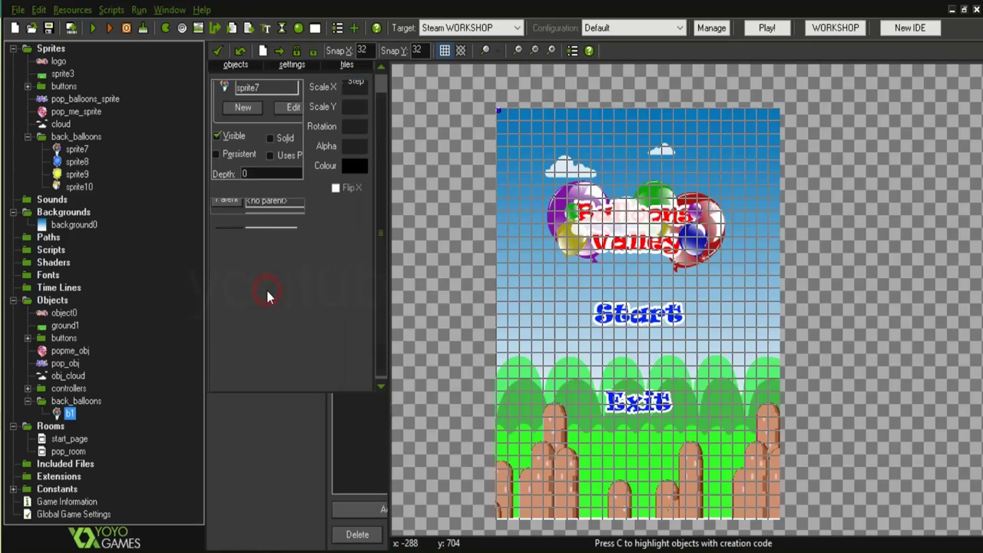
{"action": "right_click", "coordinate": [69, 416]}
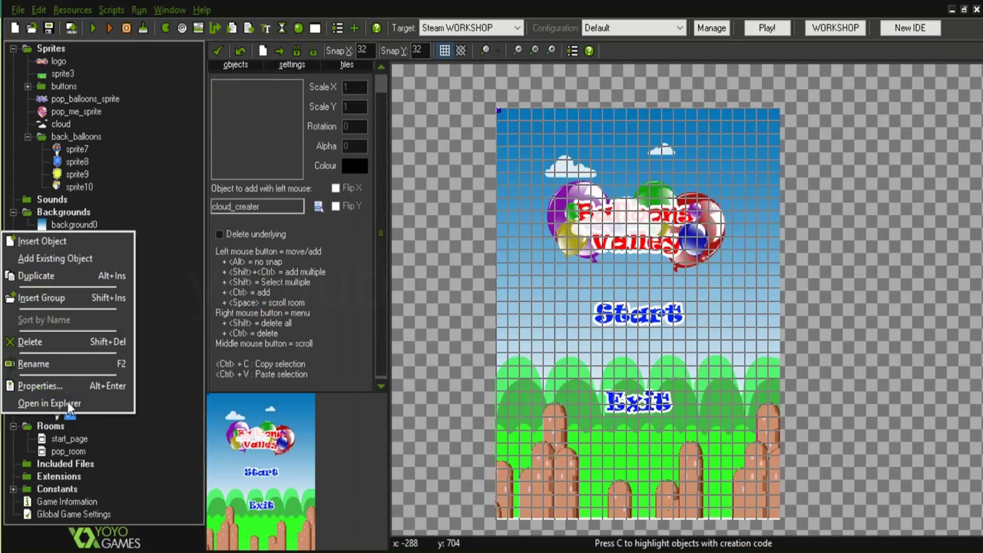
{"action": "left_click", "coordinate": [45, 278]}
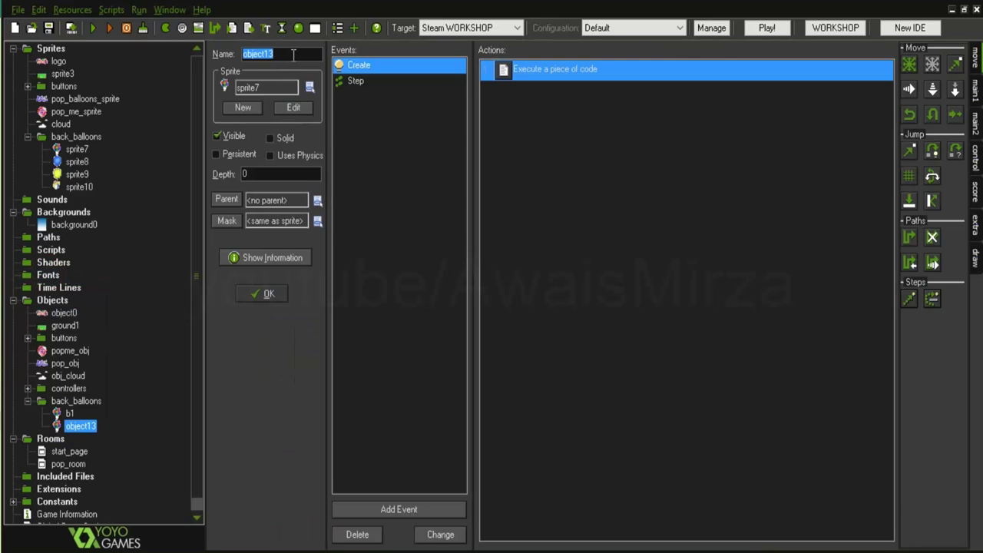
{"action": "type", "text": "b2"}
{"action": "left_click", "coordinate": [310, 87]}
{"action": "mouse_move", "coordinate": [376, 224]}
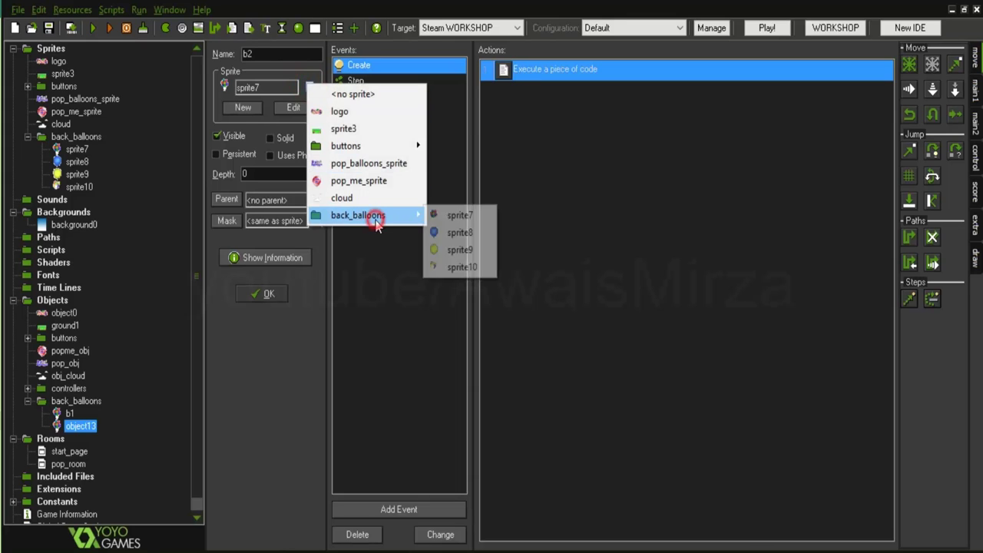
{"action": "left_click", "coordinate": [459, 232]}
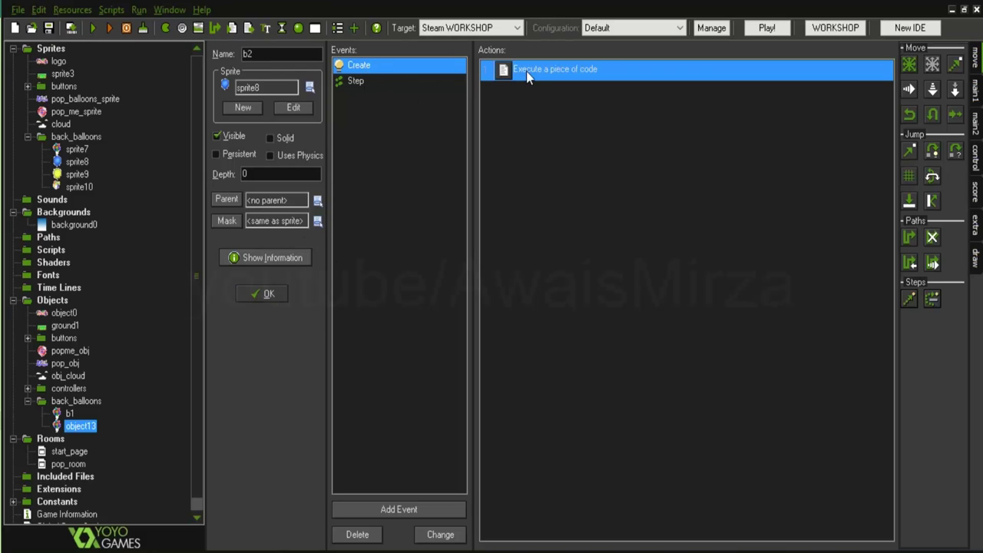
{"action": "left_click", "coordinate": [90, 428]}
{"action": "left_click", "coordinate": [263, 297]}
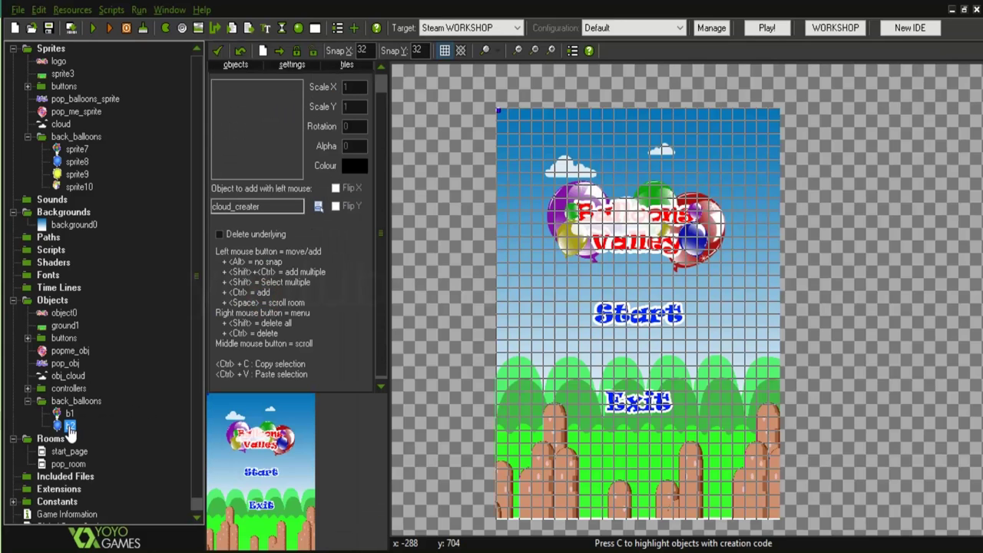
- Duplicate b2 as b3 with the yellow sprite9 balloon
{"action": "right_click", "coordinate": [69, 431]}
{"action": "left_click", "coordinate": [61, 290]}
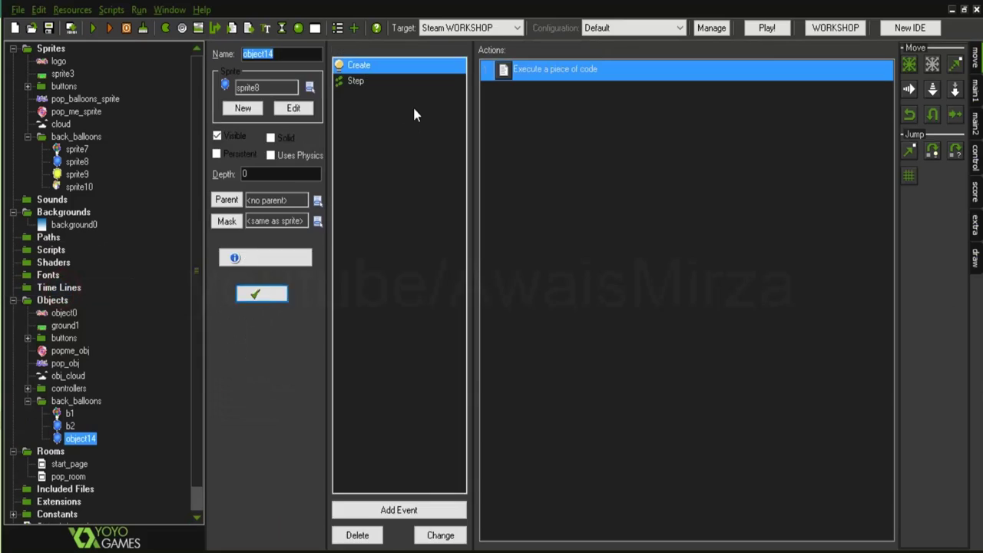
{"action": "left_click", "coordinate": [309, 87]}
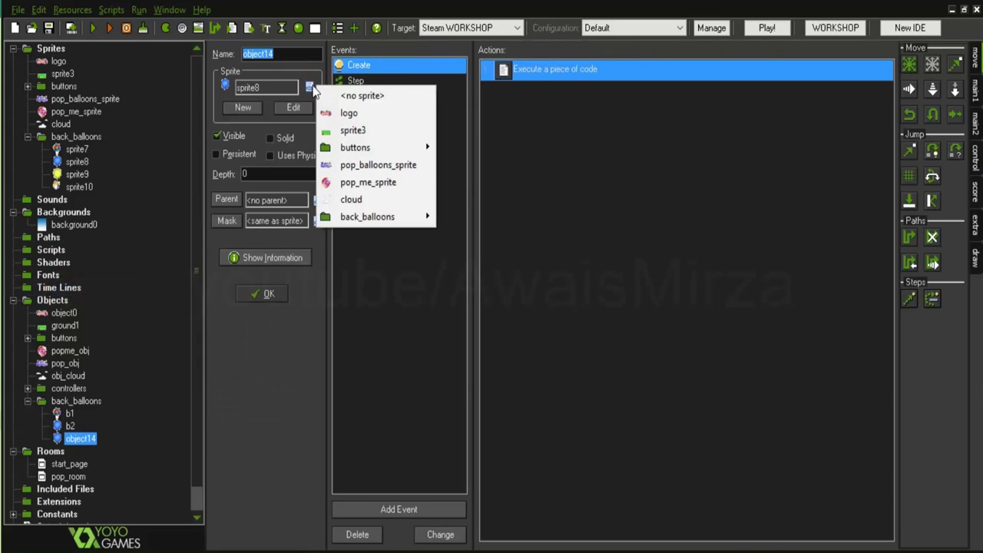
{"action": "mouse_move", "coordinate": [403, 217]}
{"action": "left_click", "coordinate": [461, 251]}
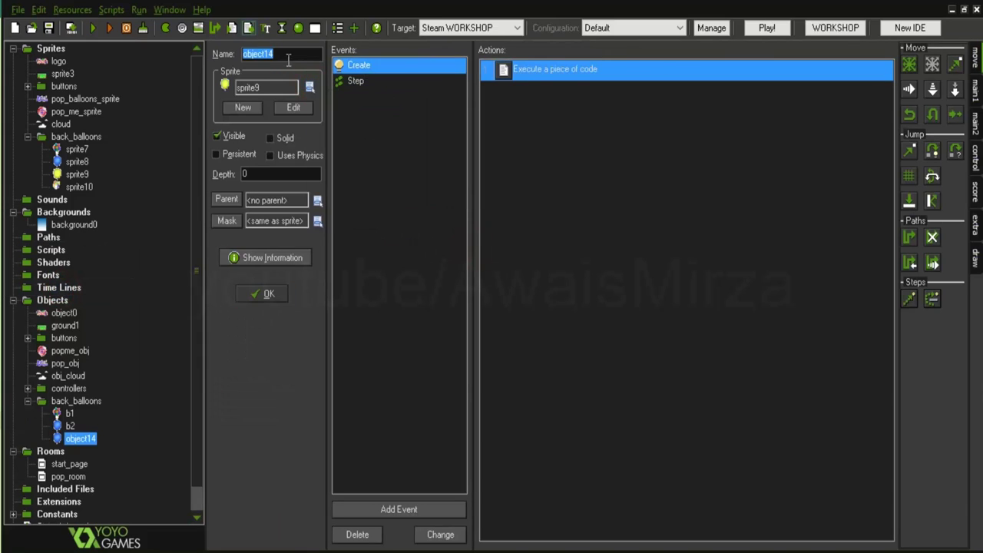
{"action": "type", "text": "b3"}
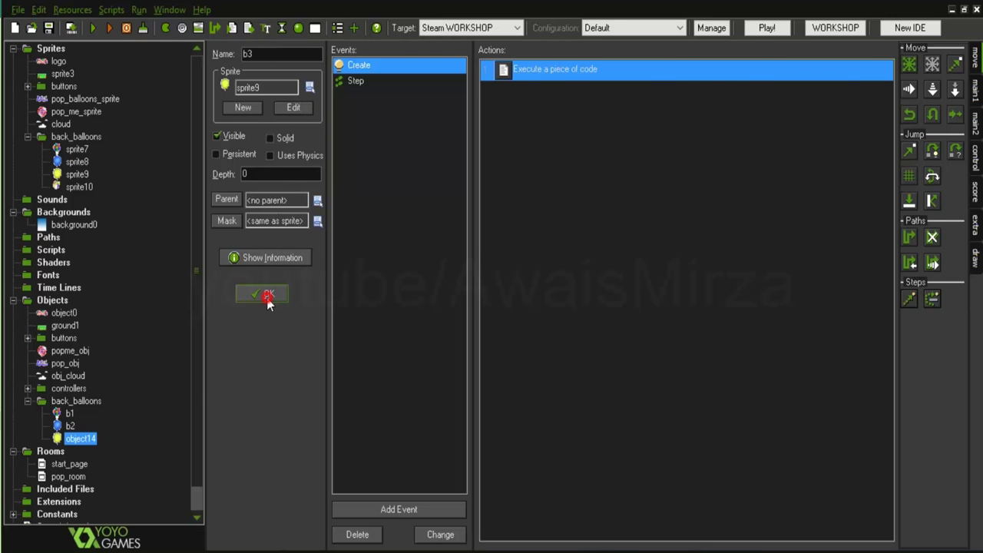
{"action": "left_click", "coordinate": [268, 301]}
- Duplicate b3 as b4 with the sprite10 balloon
{"action": "right_click", "coordinate": [73, 444]}
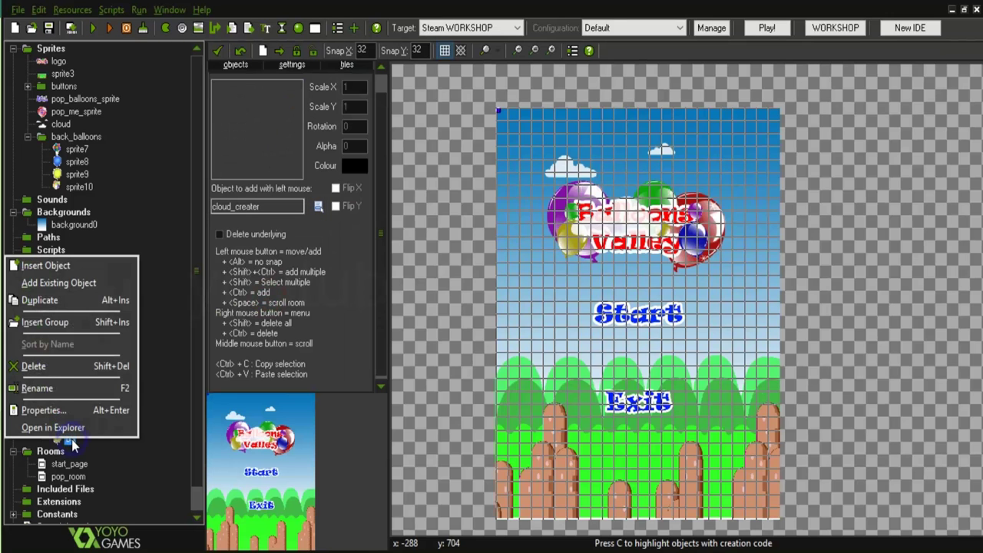
{"action": "left_click", "coordinate": [68, 303]}
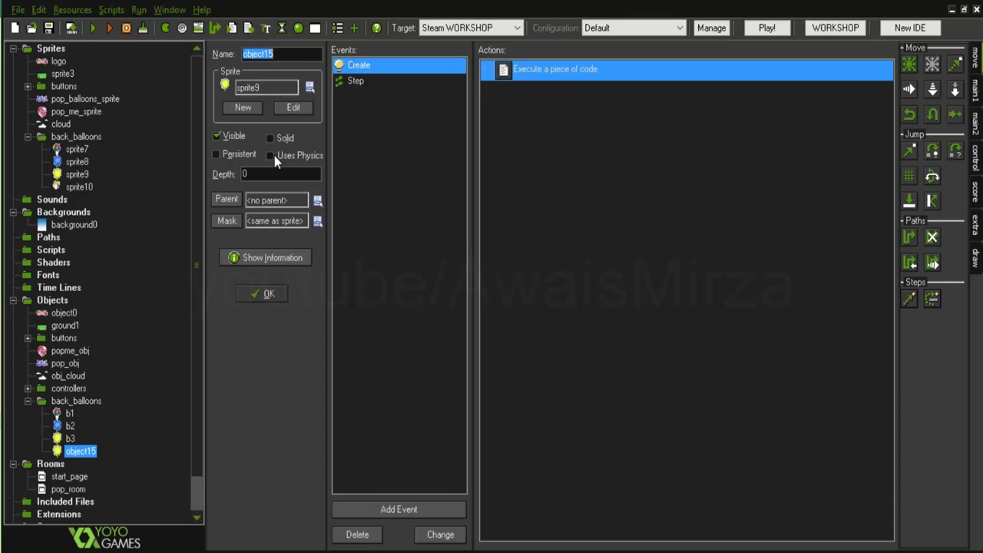
{"action": "left_click", "coordinate": [310, 88]}
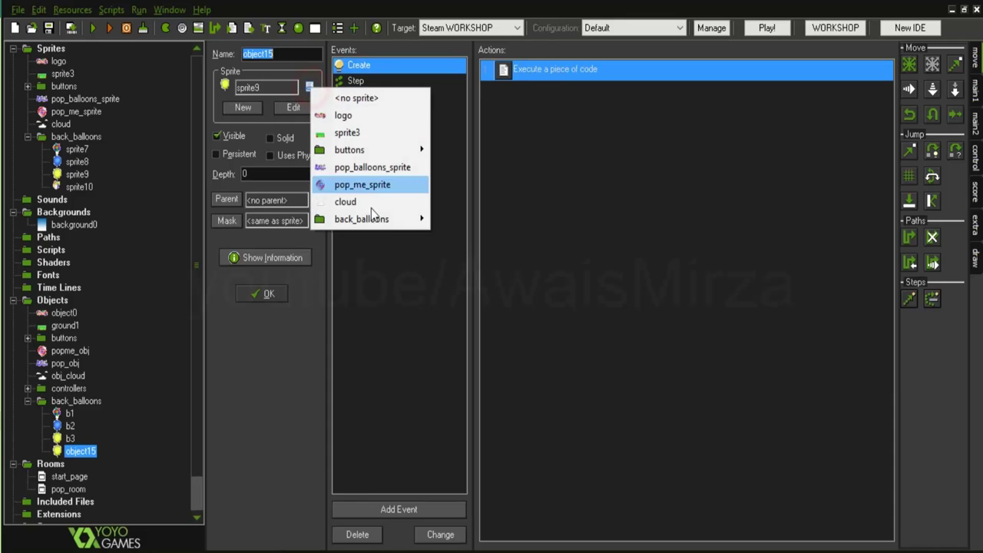
{"action": "mouse_move", "coordinate": [362, 219]}
{"action": "left_click", "coordinate": [463, 271]}
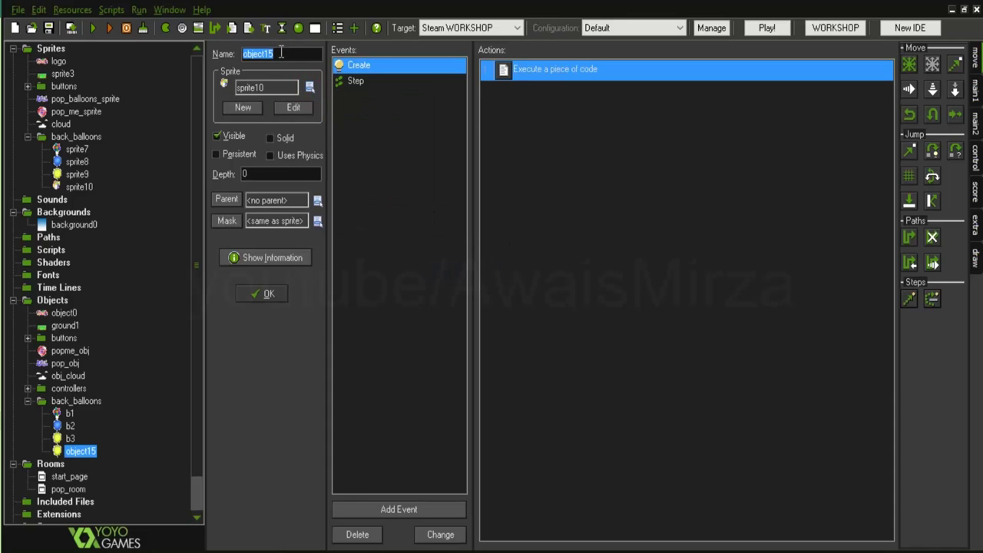
{"action": "type", "text": "b4"}
{"action": "left_click", "coordinate": [263, 293]}
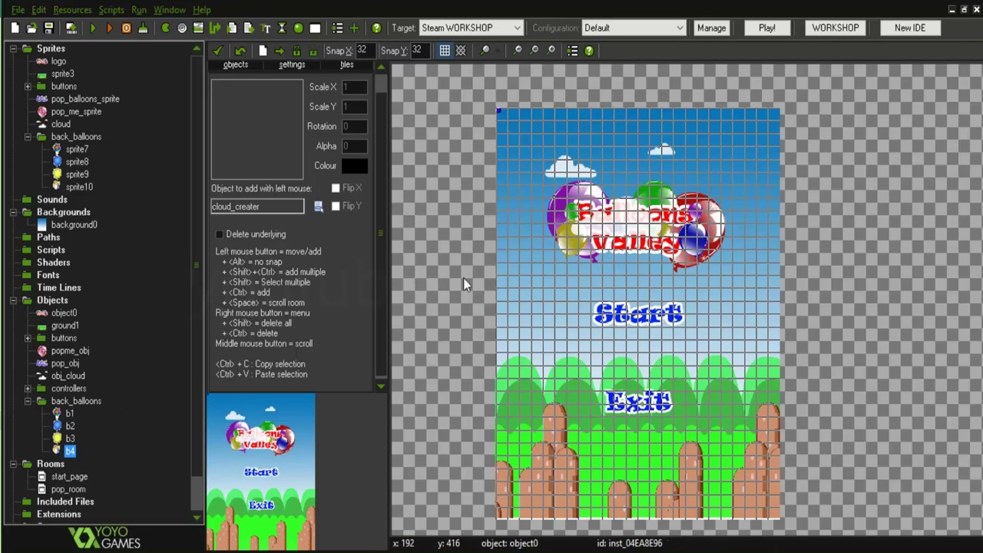
- Open the room editor's object picker to choose back_balloons > b1
{"action": "left_click", "coordinate": [320, 208]}
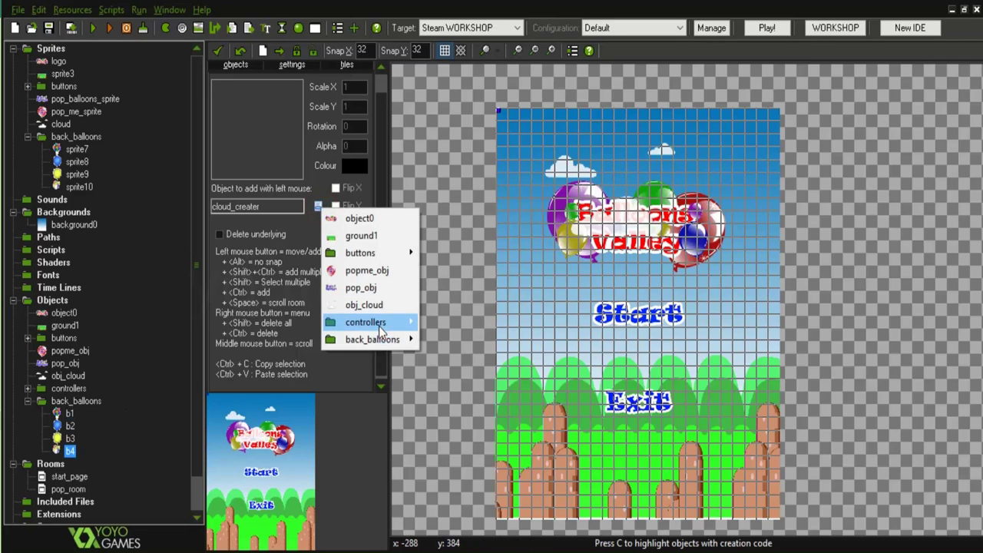
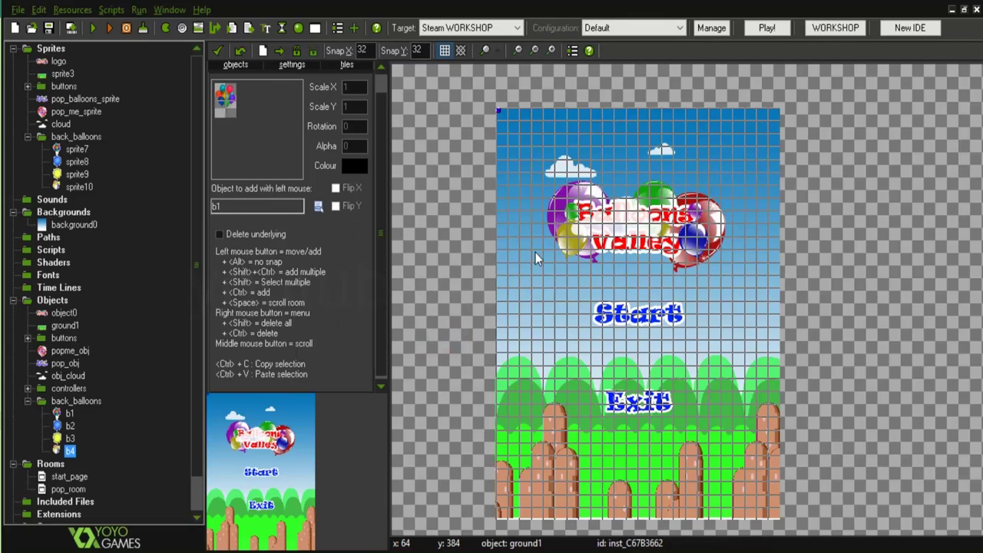
- Place a b1 balloon near the top right and a b2 balloon just right of the logo
{"action": "left_click", "coordinate": [750, 151]}
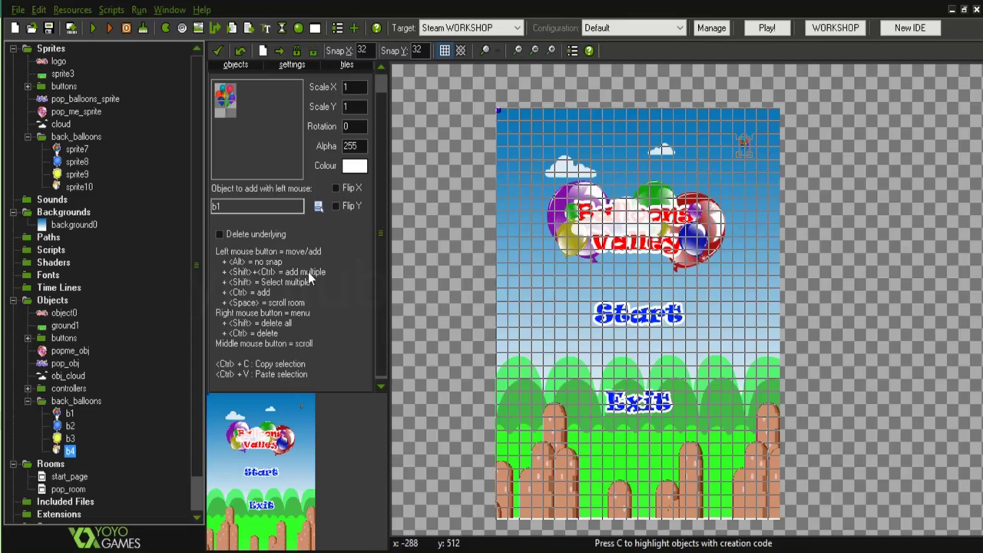
{"action": "left_click", "coordinate": [317, 208]}
{"action": "mouse_move", "coordinate": [361, 340]}
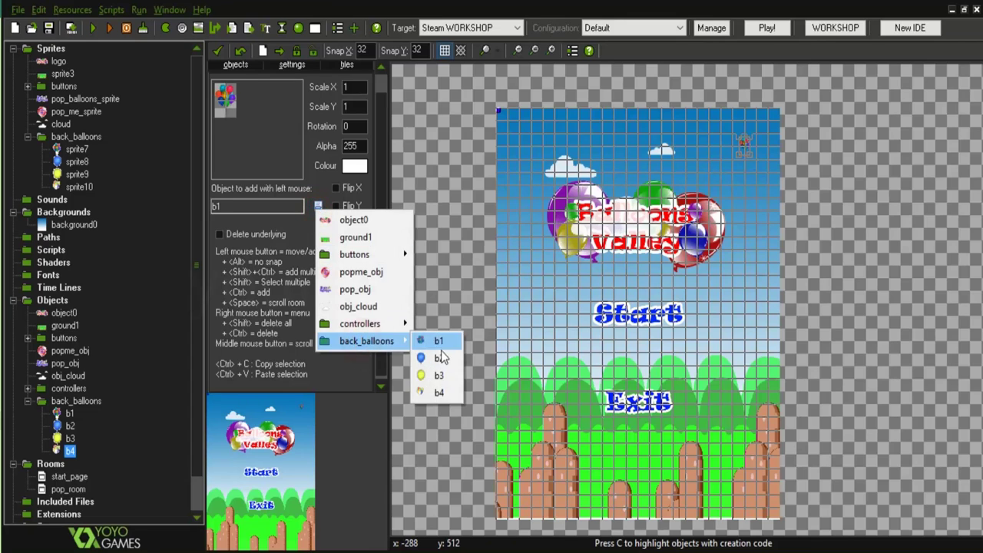
{"action": "left_click", "coordinate": [436, 358]}
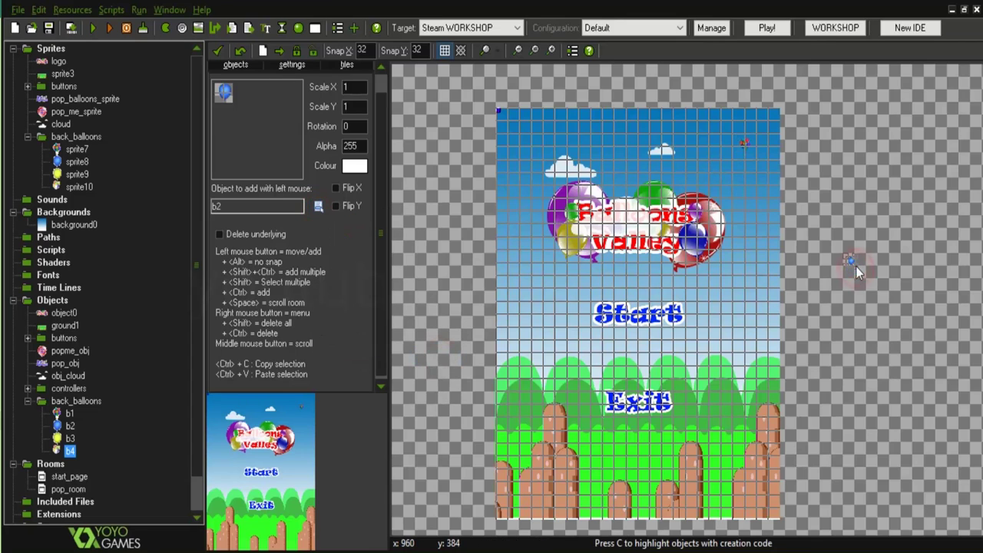
{"action": "left_click", "coordinate": [851, 263]}
{"action": "scroll", "coordinate": [850, 262], "scroll_direction": "up", "scroll_amount": 1, "text": "ctrl"}
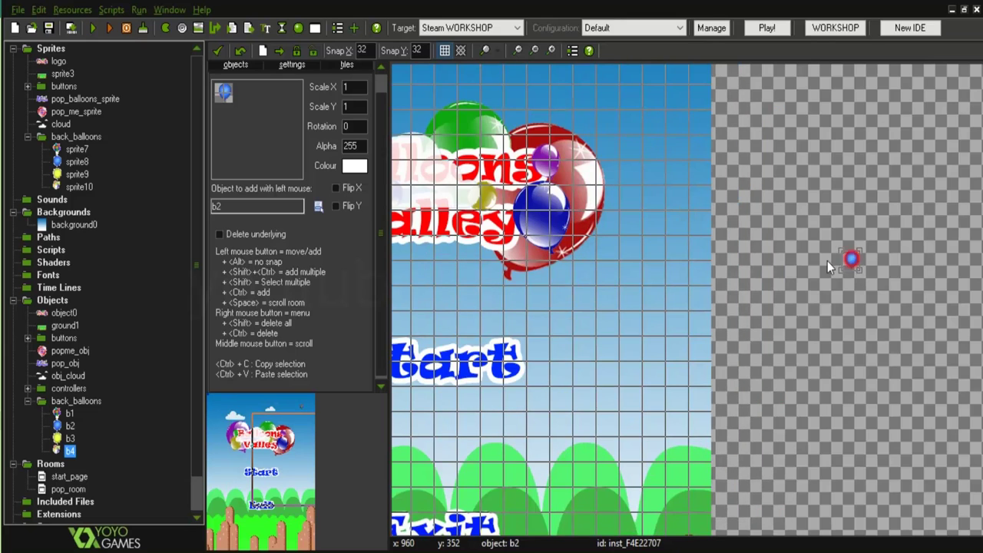
{"action": "left_click_drag", "start_coordinate": [828, 265], "coordinate": [628, 261]}
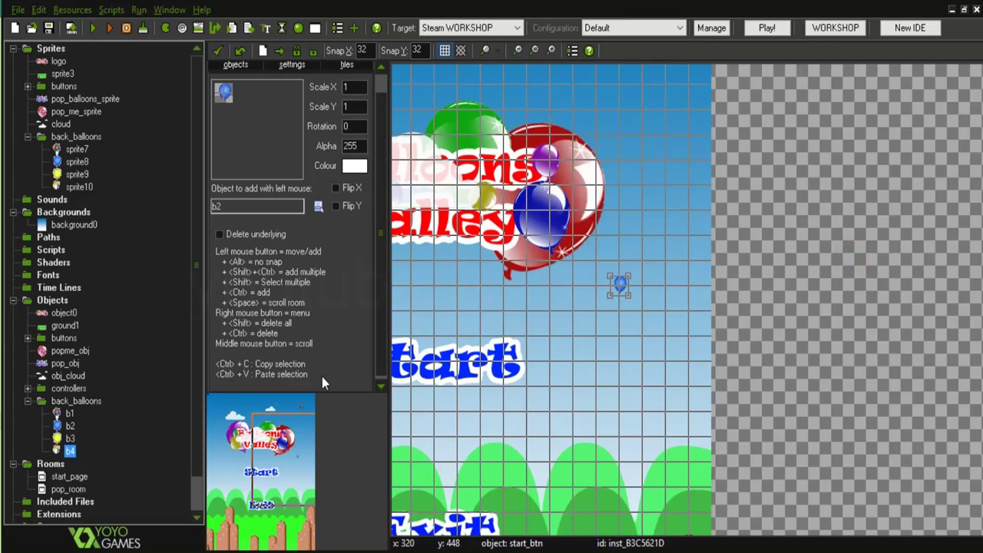
- Pick b3 as the next balloon object and return the view to the room's top left
{"action": "left_click", "coordinate": [317, 208]}
{"action": "mouse_move", "coordinate": [345, 337]}
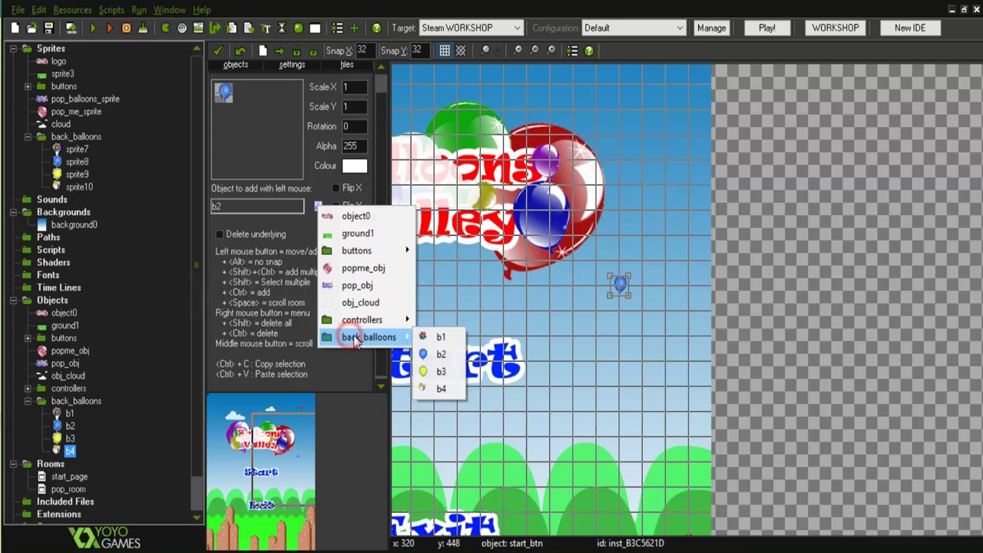
{"action": "left_click", "coordinate": [437, 370]}
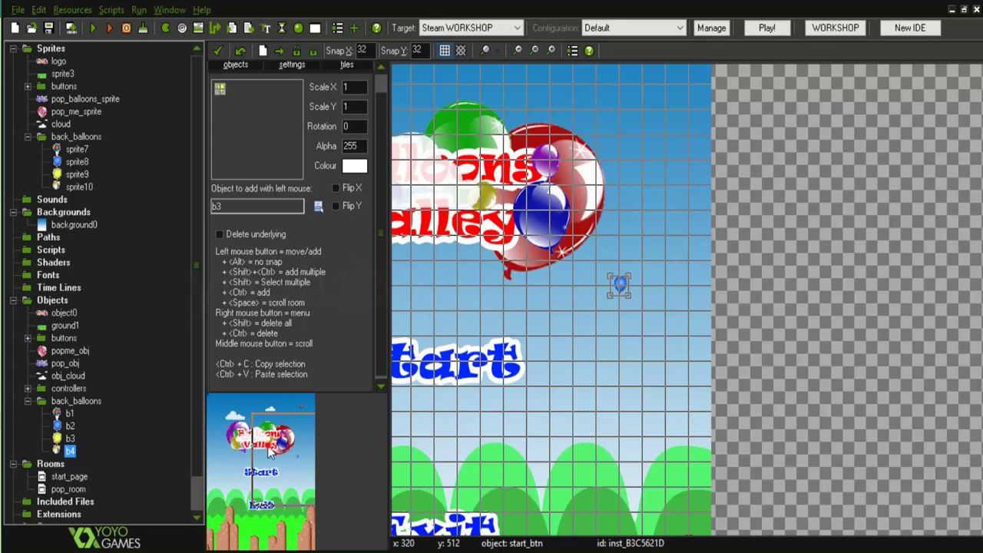
{"action": "left_click", "coordinate": [244, 441]}
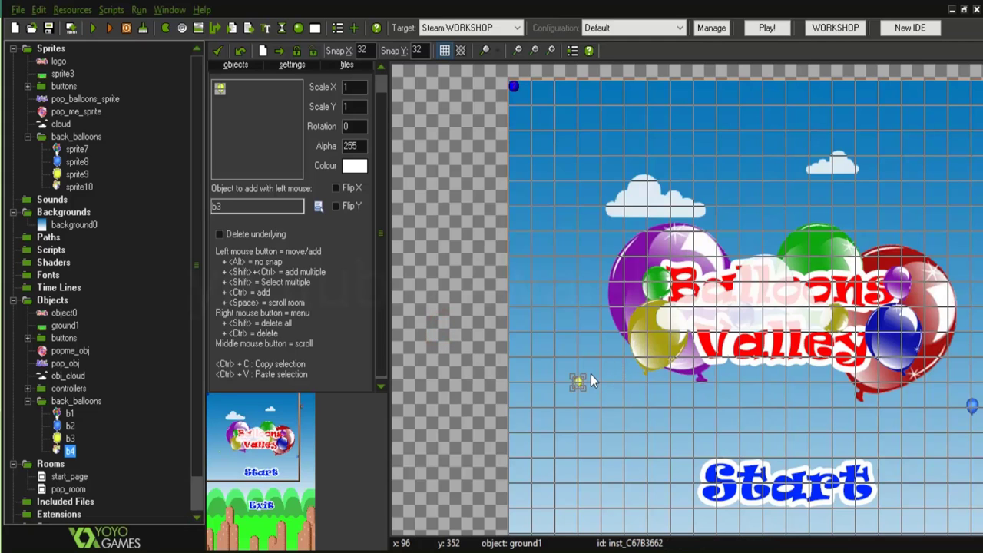
{"action": "scroll", "coordinate": [591, 374], "scroll_direction": "down", "scroll_amount": 1, "text": "ctrl"}
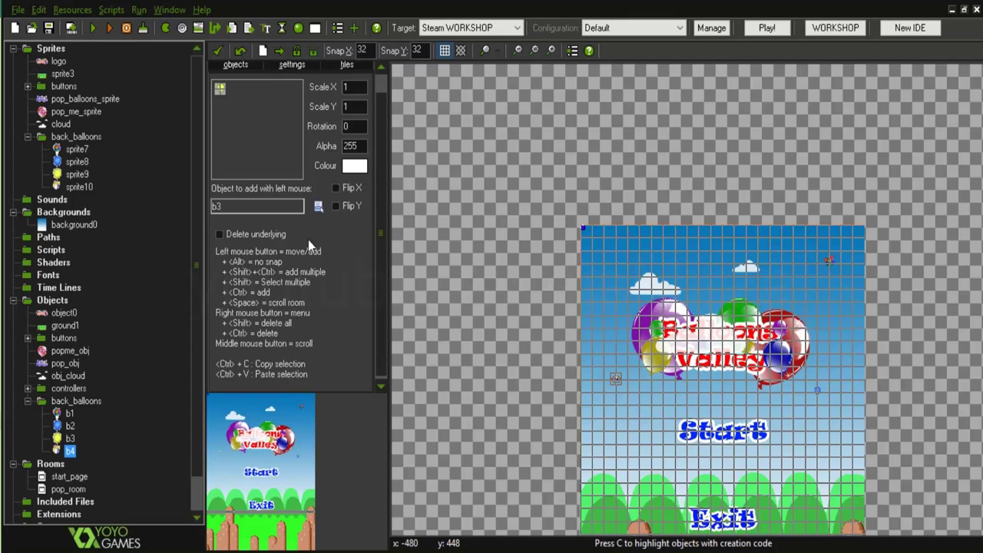
- Choose back_balloons > b4 as the object to add with the left mouse button
{"action": "left_click", "coordinate": [317, 207]}
{"action": "mouse_move", "coordinate": [384, 339]}
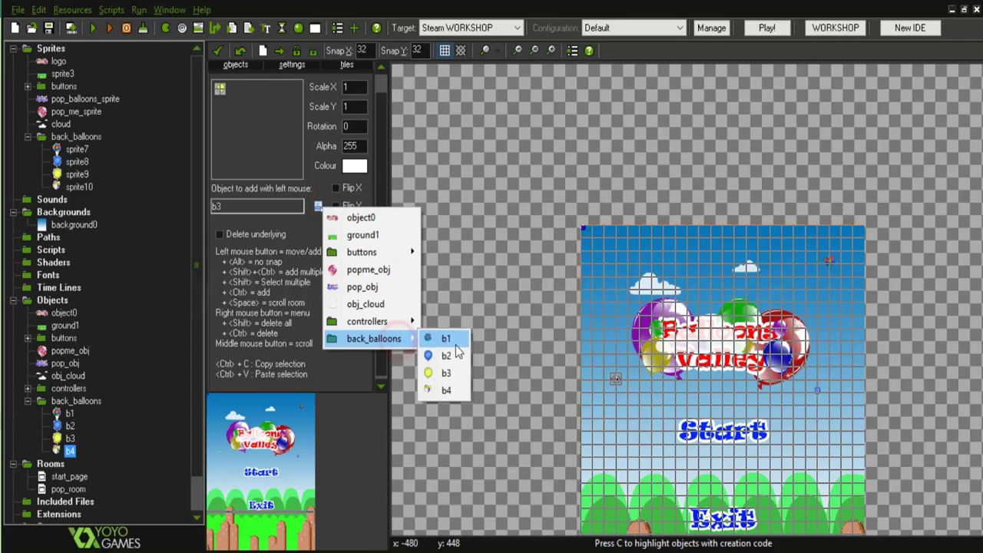
{"action": "left_click", "coordinate": [451, 391]}
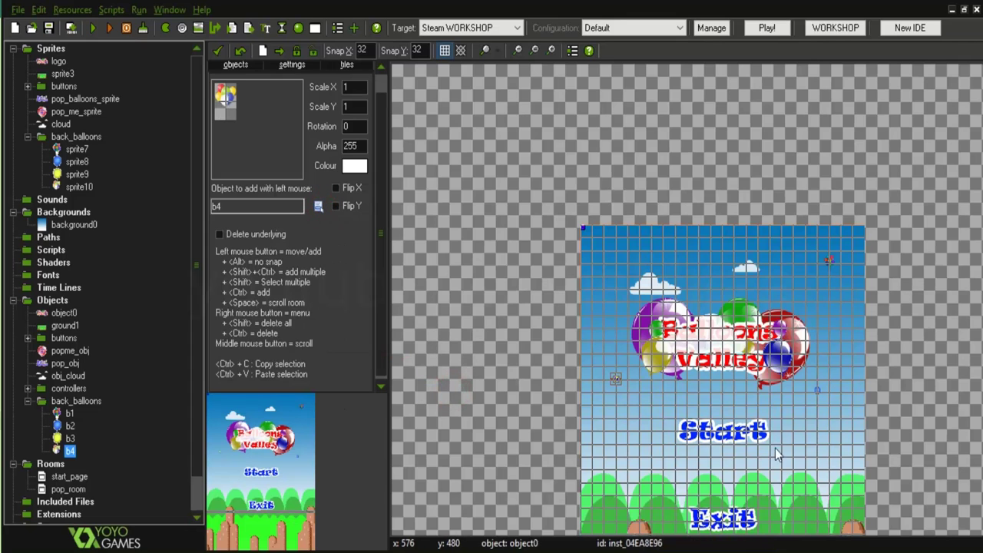
{"action": "scroll", "coordinate": [753, 459], "scroll_direction": "up", "scroll_amount": 1, "text": "ctrl"}
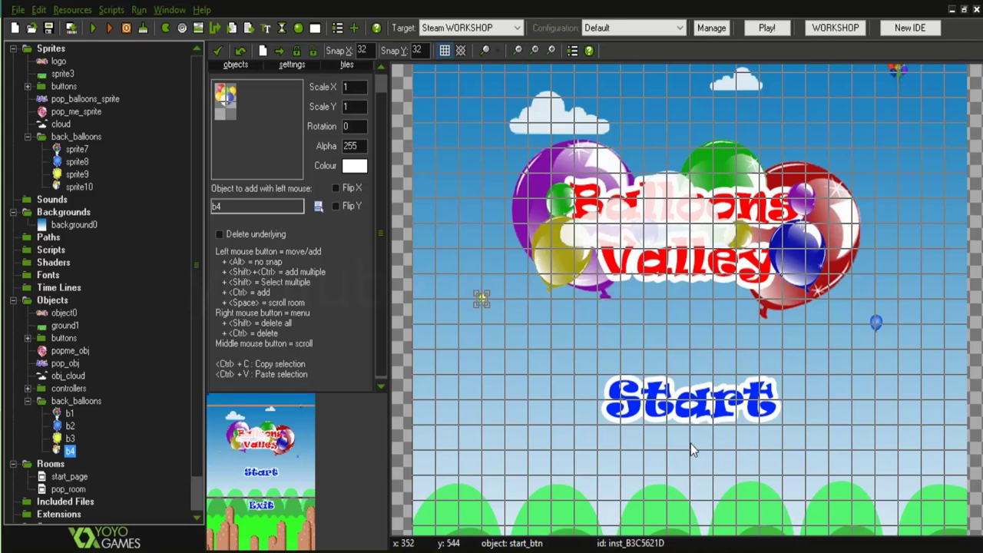
{"action": "scroll", "coordinate": [690, 444], "scroll_direction": "down", "scroll_amount": 1, "text": "ctrl"}
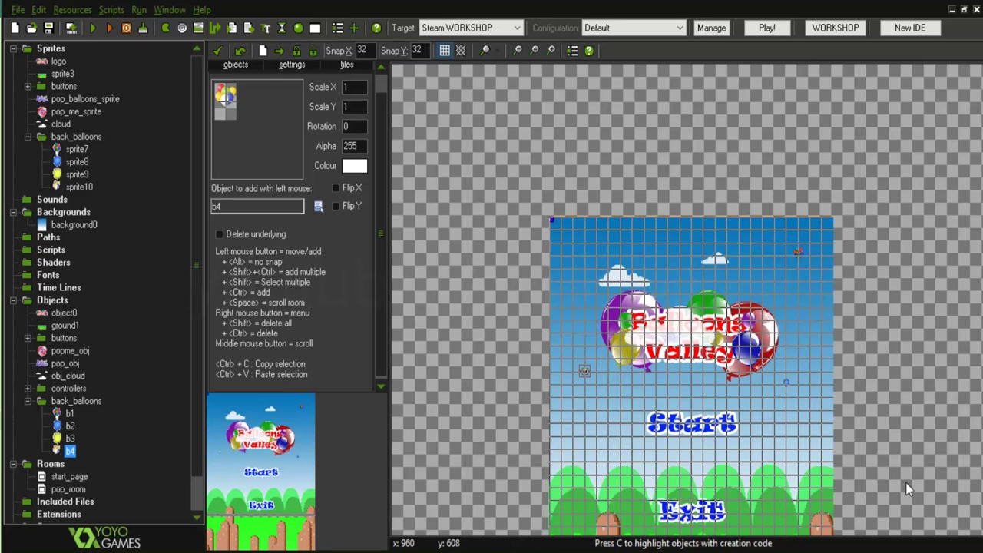
- Nudge the Start button slightly higher and return the ground hills to their original spot
{"action": "left_click_drag", "start_coordinate": [283, 481], "coordinate": [286, 499]}
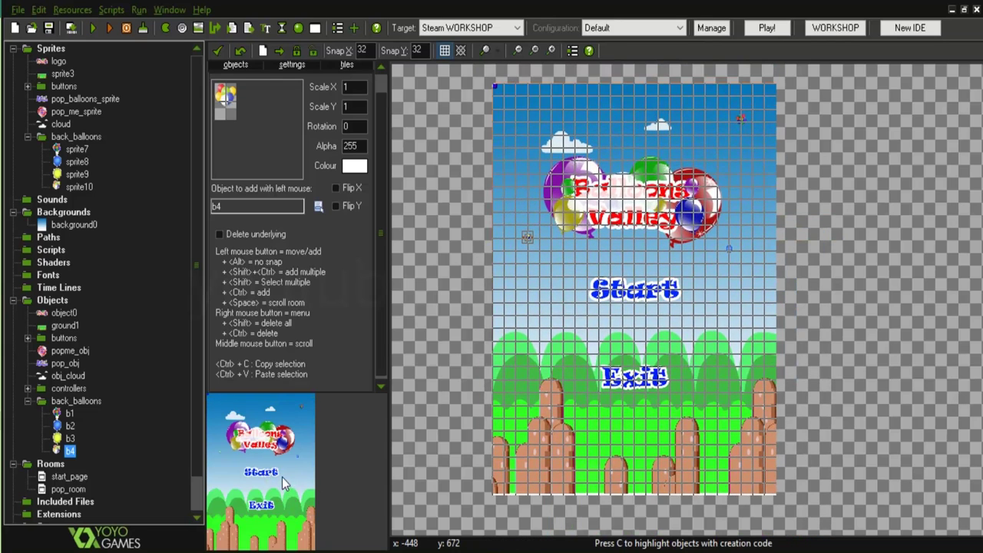
{"action": "scroll", "coordinate": [546, 341], "scroll_direction": "up", "scroll_amount": 2}
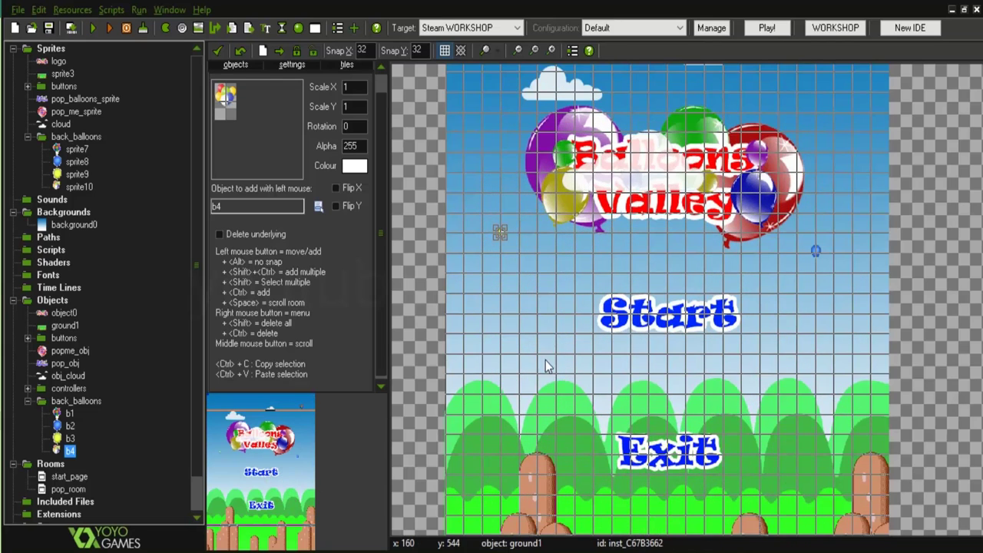
{"action": "left_click", "coordinate": [550, 361]}
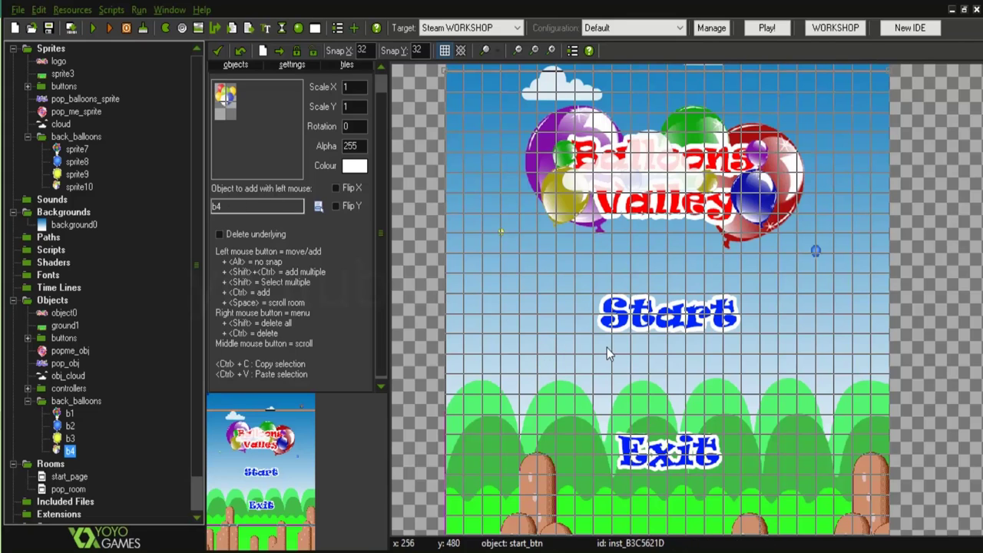
{"action": "scroll", "coordinate": [574, 328], "scroll_direction": "down", "scroll_amount": 1, "text": "ctrl"}
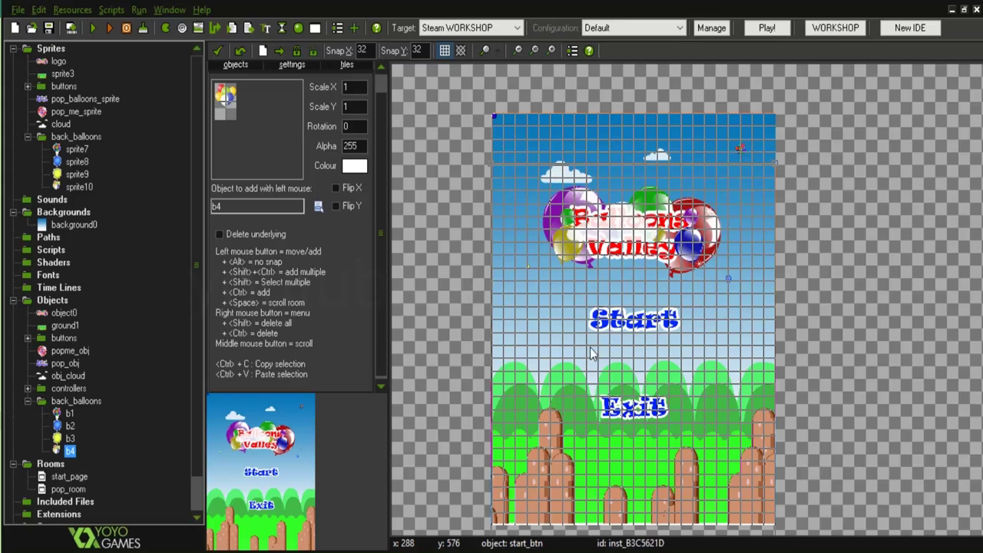
{"action": "left_click_drag", "start_coordinate": [584, 346], "coordinate": [578, 363]}
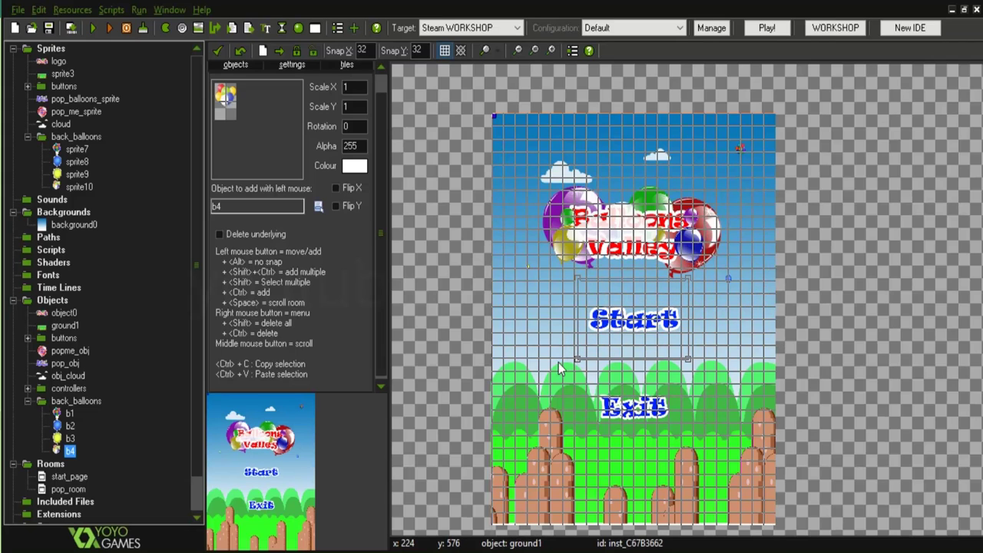
{"action": "mouse_move", "coordinate": [525, 378]}
{"action": "left_mouse_down"}
{"action": "mouse_move", "coordinate": [686, 386]}
{"action": "mouse_move", "coordinate": [513, 372]}
{"action": "left_mouse_up"}
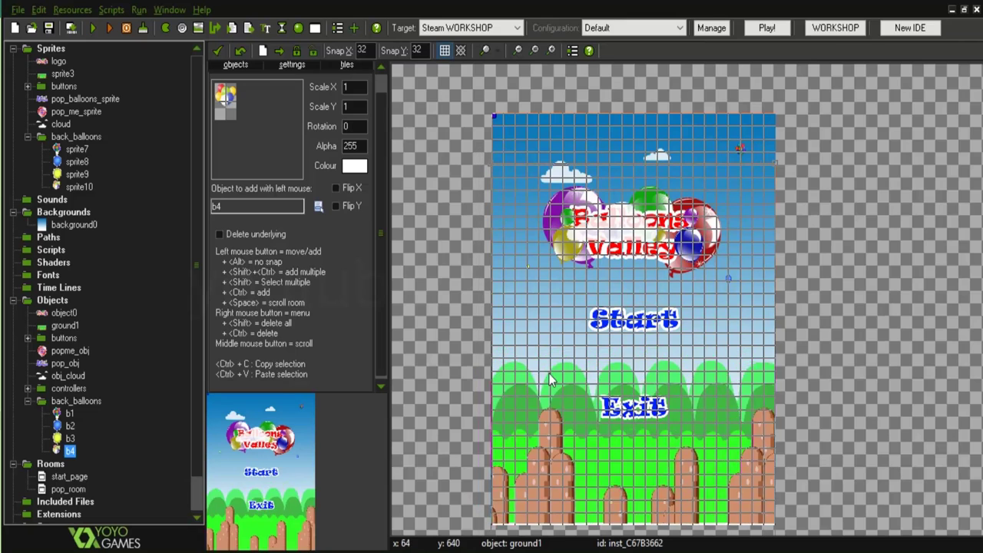
{"action": "left_click_drag", "start_coordinate": [512, 371], "coordinate": [529, 391]}
{"action": "scroll", "coordinate": [572, 325], "scroll_direction": "up", "scroll_amount": 2, "text": "ctrl"}
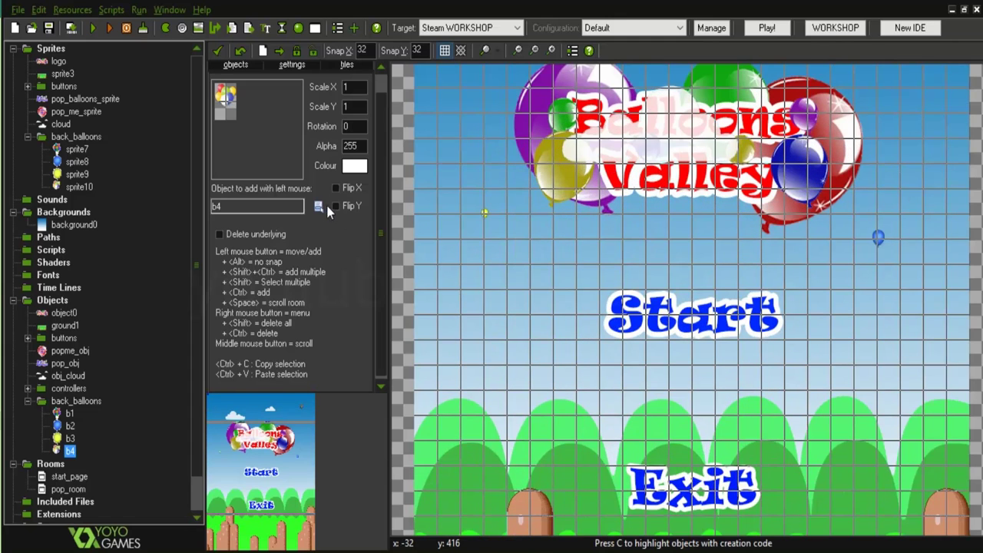
- Keep b4 selected, add an instance beside the room, and drag it just above the Start button
{"action": "left_click", "coordinate": [319, 205]}
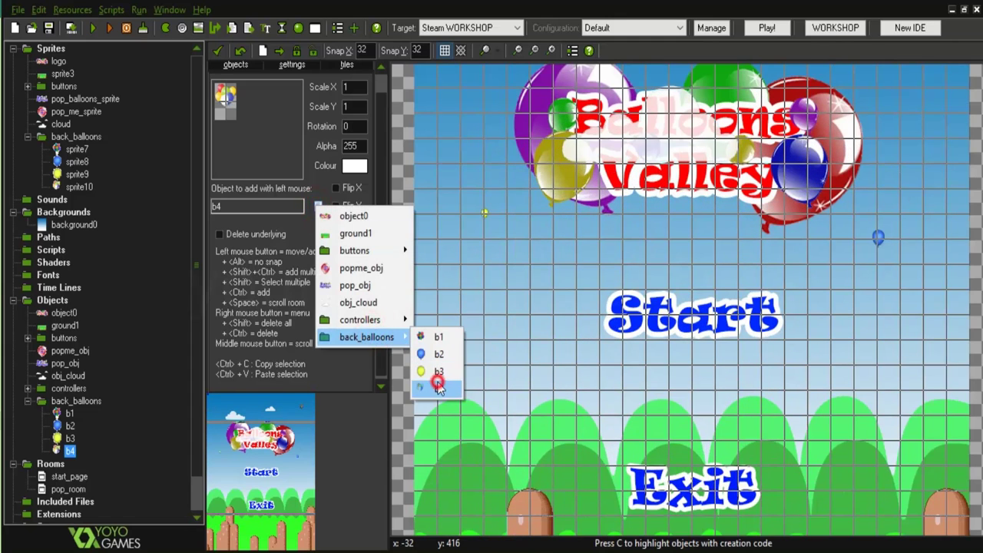
{"action": "left_click", "coordinate": [434, 393]}
{"action": "scroll", "coordinate": [415, 349], "scroll_direction": "down", "scroll_amount": 1, "text": "ctrl"}
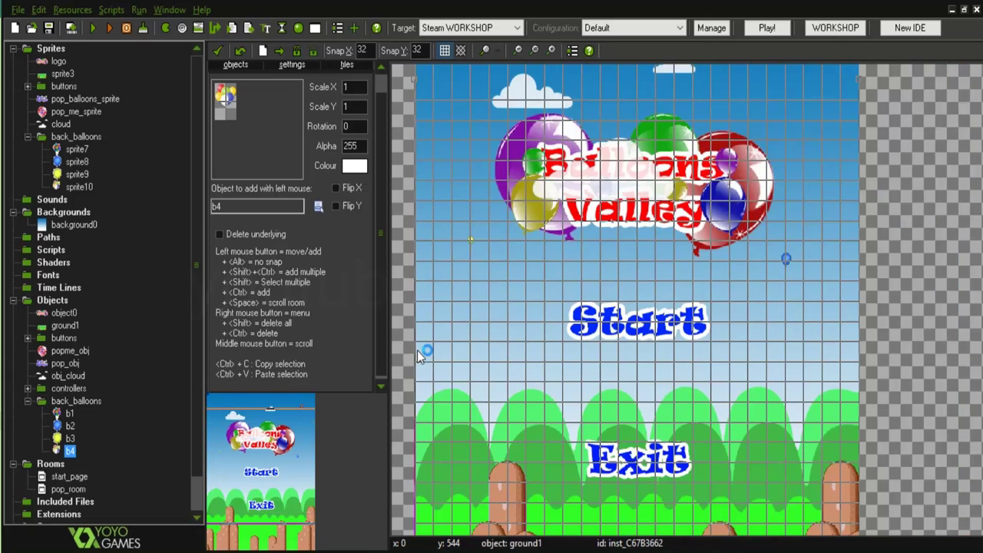
{"action": "scroll", "coordinate": [417, 350], "scroll_direction": "down", "scroll_amount": 1, "text": "ctrl"}
{"action": "left_click", "coordinate": [862, 294]}
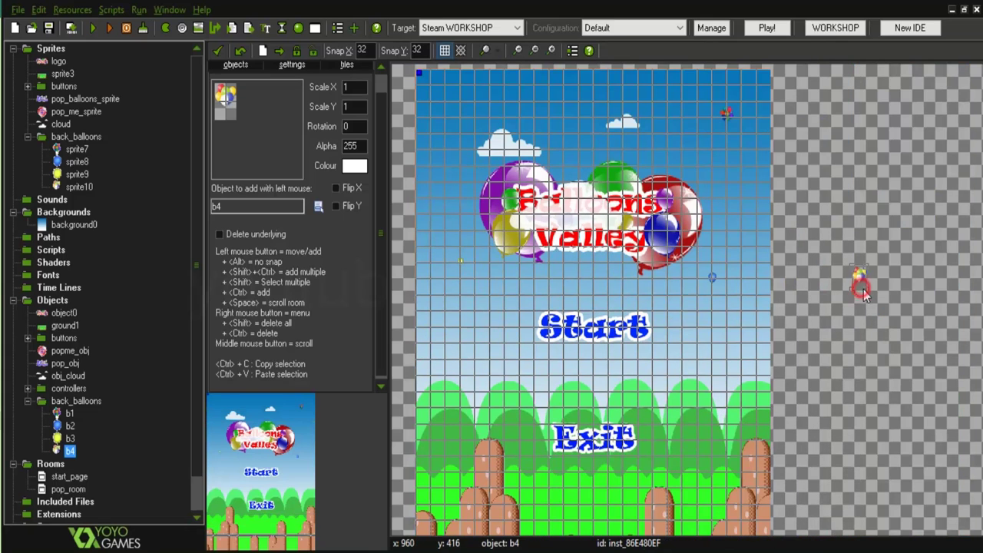
{"action": "scroll", "coordinate": [859, 294], "scroll_direction": "up", "scroll_amount": 1, "text": "ctrl"}
{"action": "left_click_drag", "start_coordinate": [864, 274], "coordinate": [536, 288]}
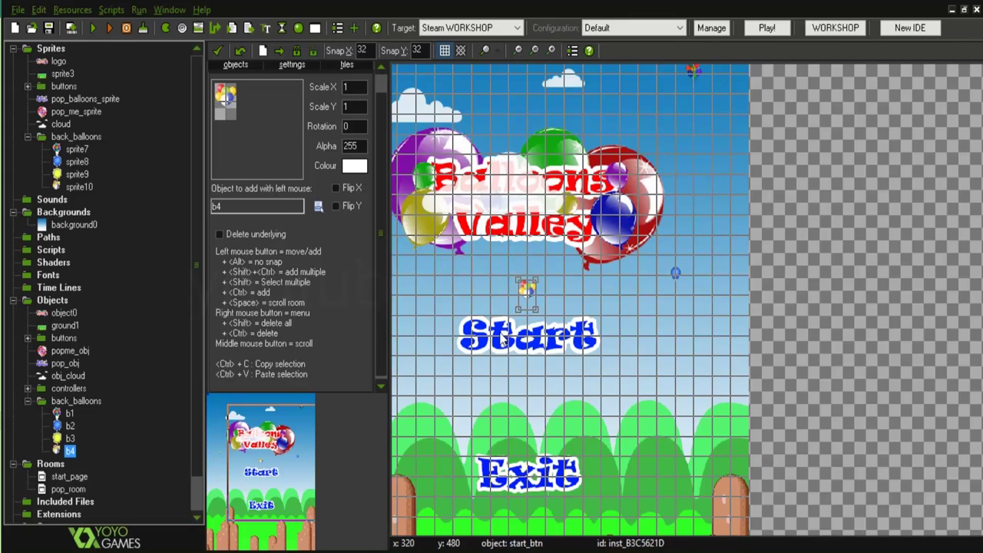
{"action": "scroll", "coordinate": [494, 348], "scroll_direction": "down", "scroll_amount": 1, "text": "ctrl"}
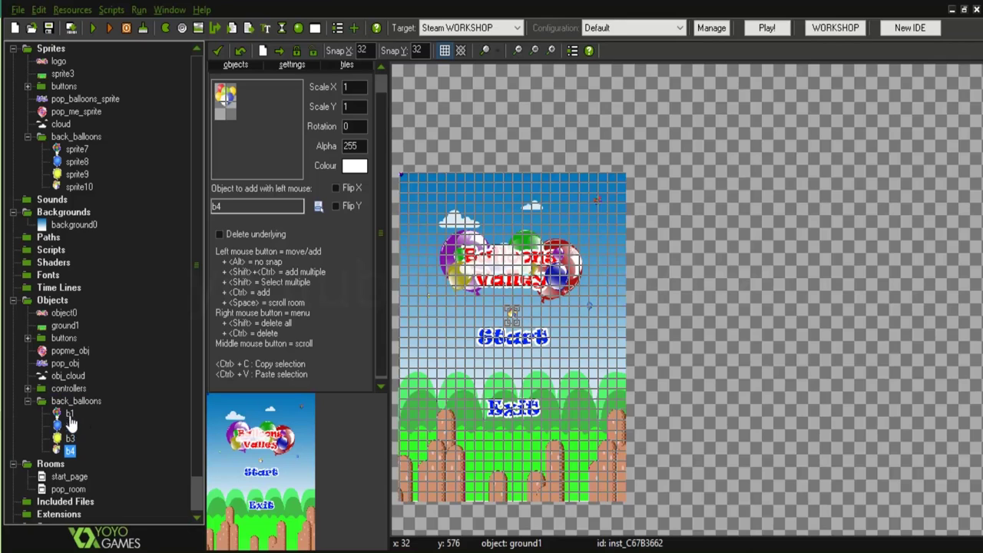
- Close the room editor, save with Ctrl+S, test-run the game, then close the game window
{"action": "left_click", "coordinate": [218, 51]}
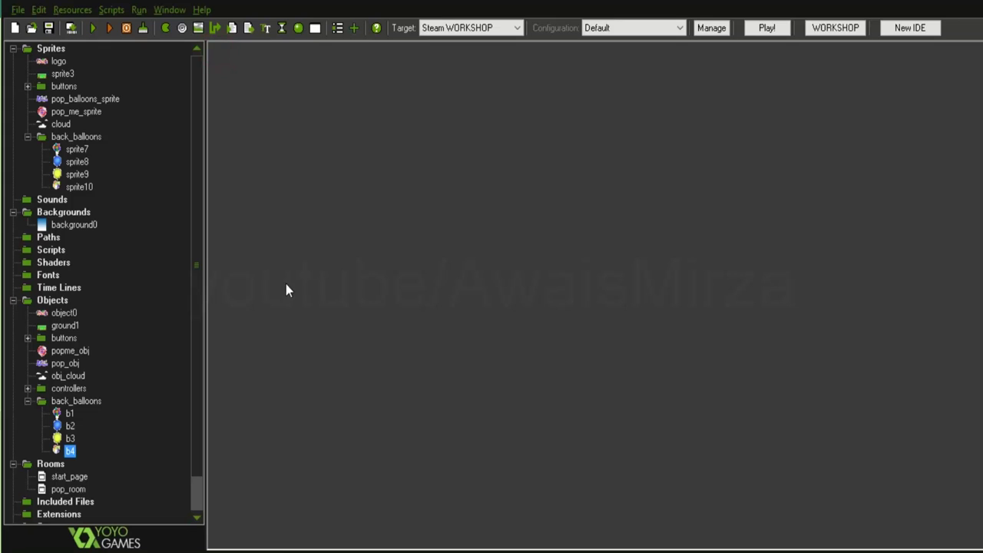
{"action": "key", "text": "ctrl+s"}
{"action": "left_click", "coordinate": [93, 28]}
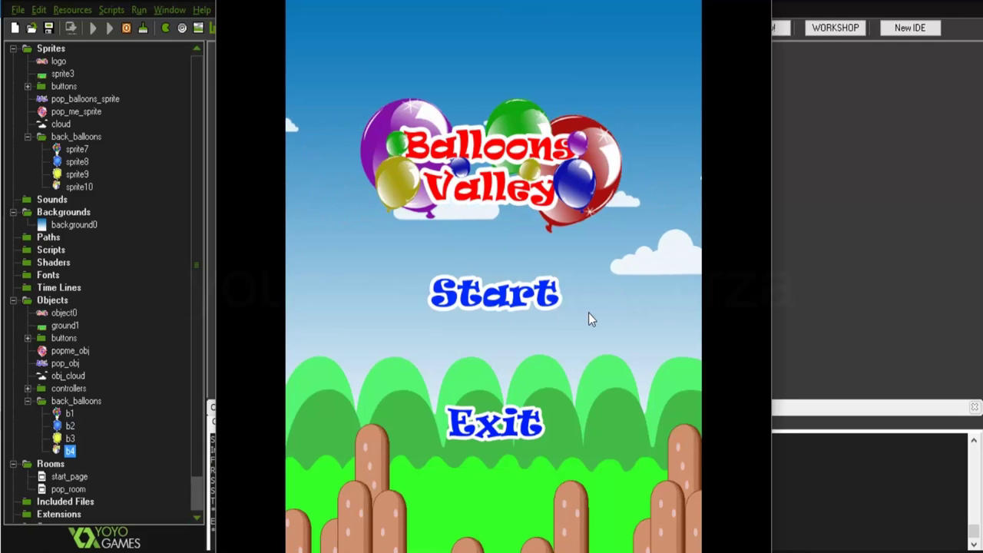
{"action": "key", "text": "Escape"}
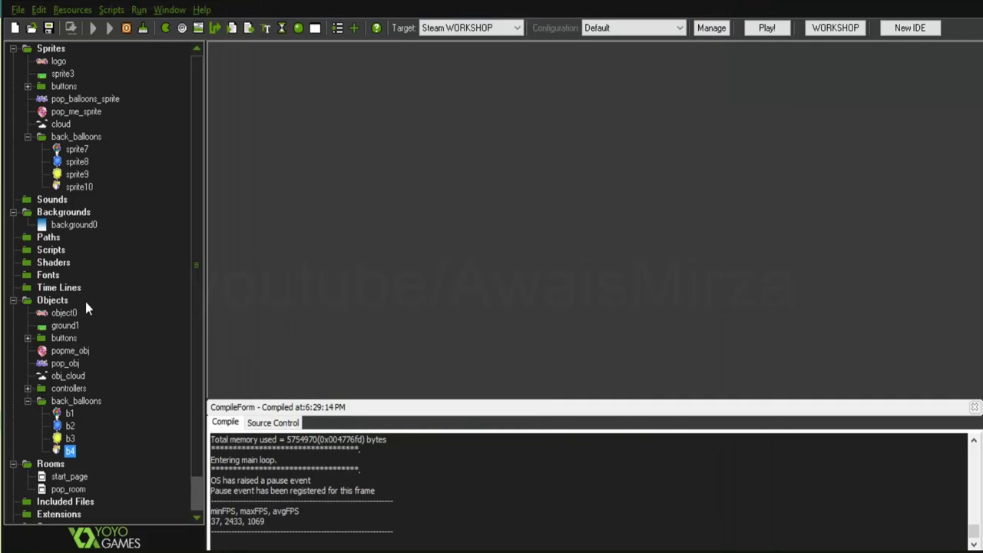
- Create a new object in the controllers folder named back_balloons_controller
{"action": "left_click", "coordinate": [13, 301]}
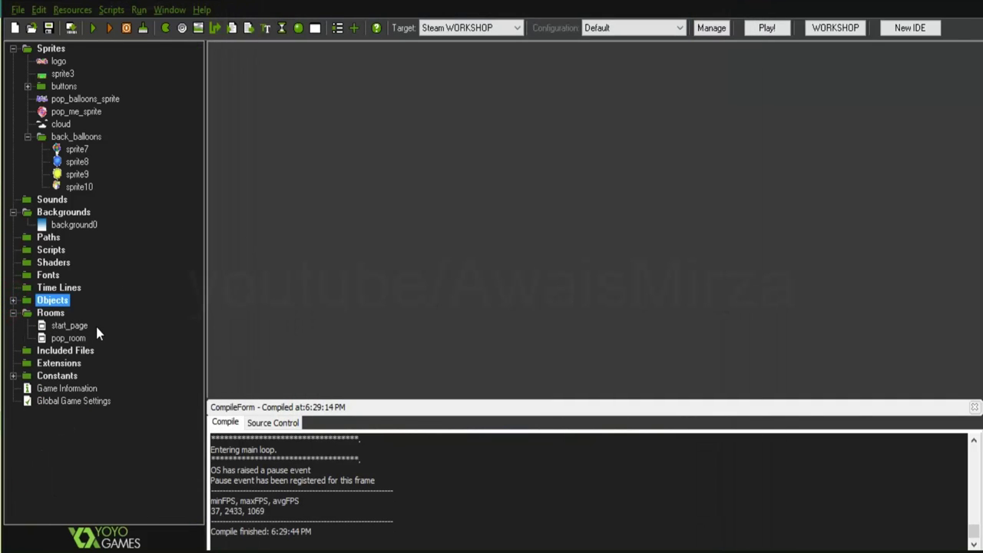
{"action": "left_click", "coordinate": [13, 301]}
{"action": "scroll", "coordinate": [92, 307], "scroll_direction": "down", "scroll_amount": 1}
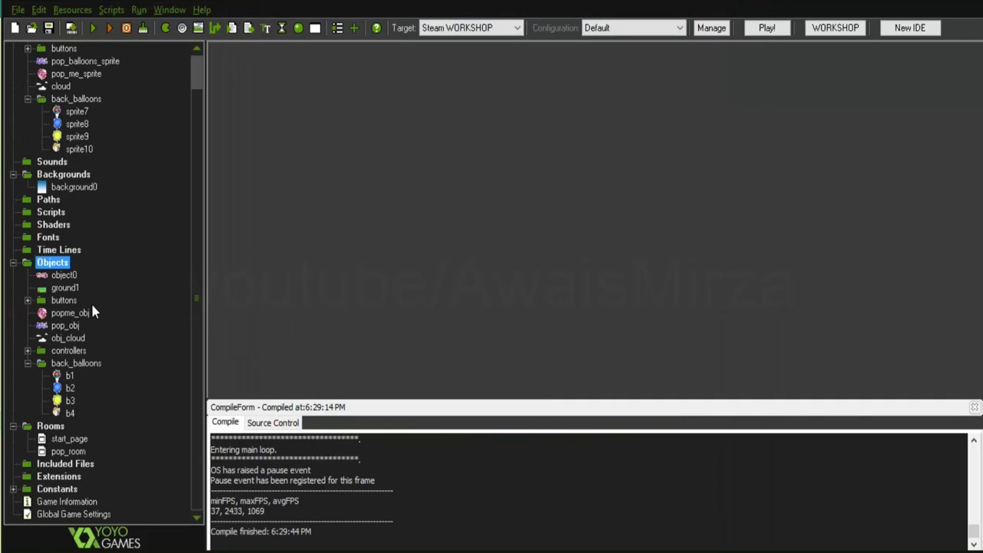
{"action": "right_click", "coordinate": [62, 351]}
{"action": "left_click", "coordinate": [74, 361]}
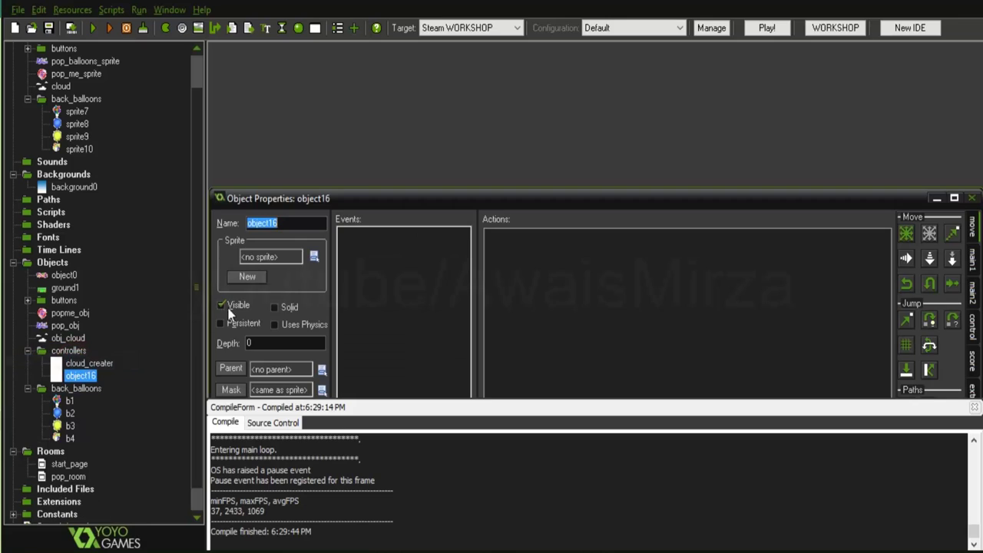
{"action": "left_click_drag", "start_coordinate": [385, 201], "coordinate": [387, 113]}
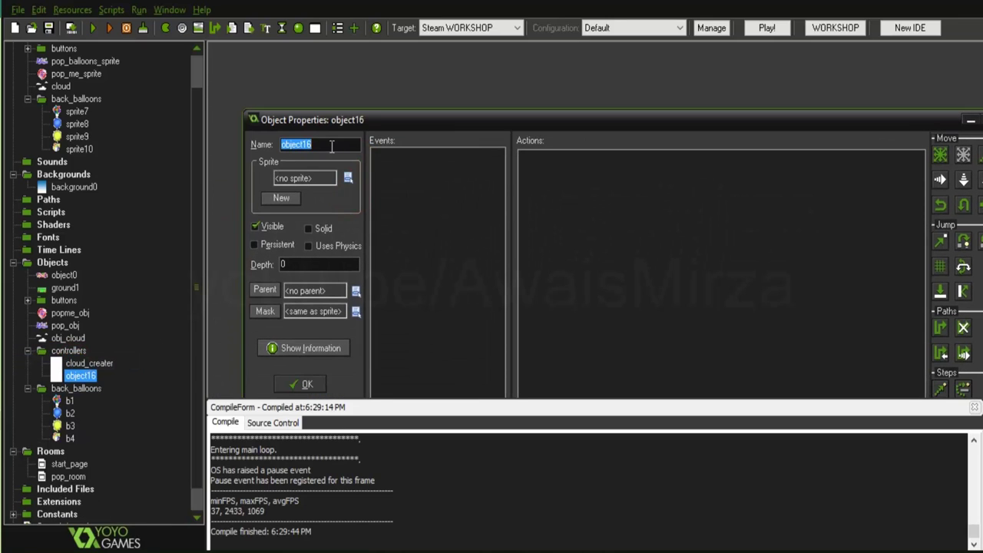
{"action": "type", "text": "back_ba"}
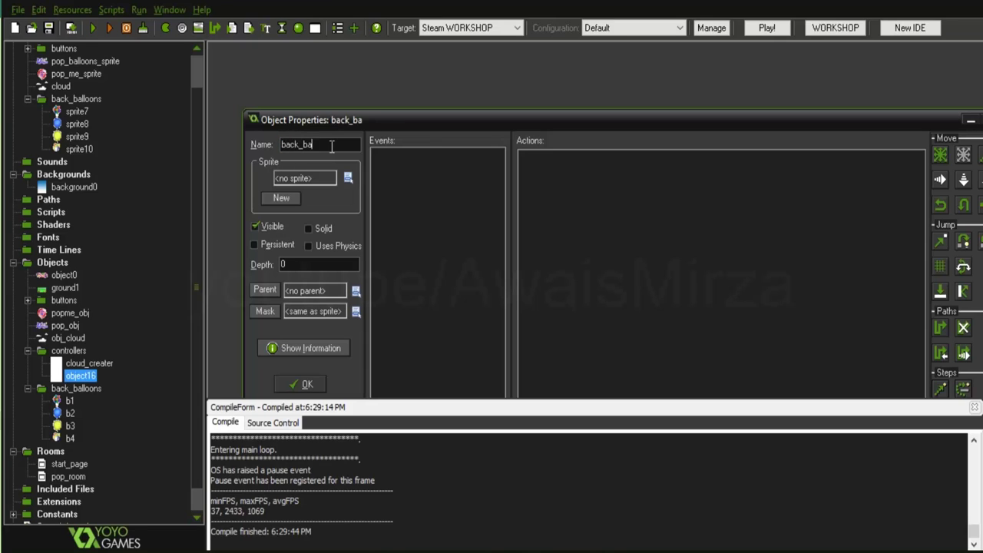
{"action": "type", "text": "lloons_cont"}
{"action": "type", "text": "roller"}
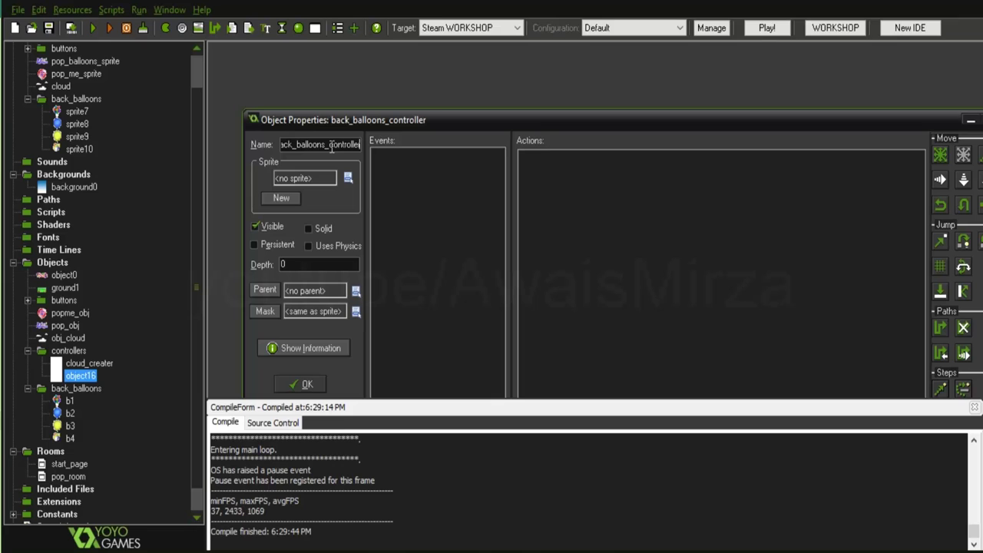
- Add a Create event and maximize the Object Properties window, closing the compile output
{"action": "left_click_drag", "start_coordinate": [430, 123], "coordinate": [412, 71]}
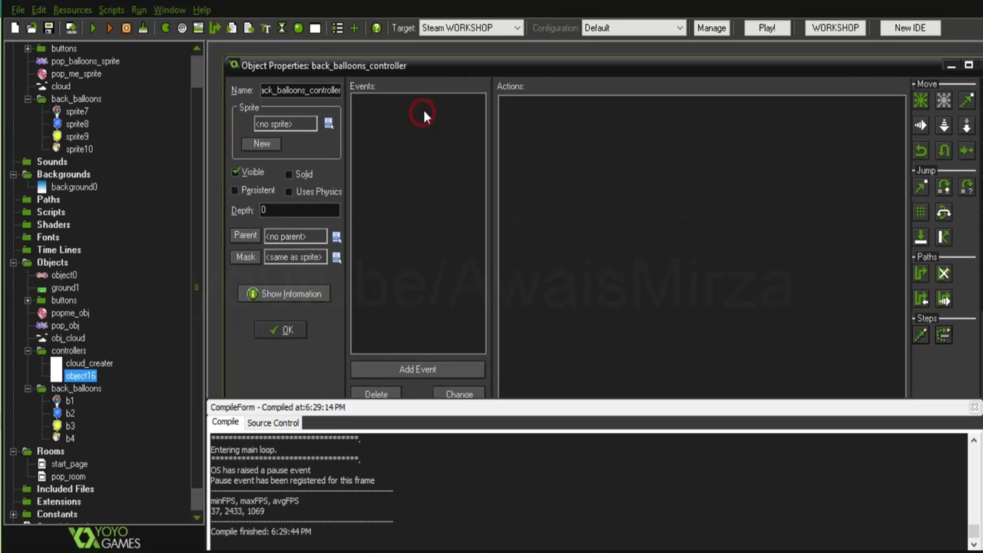
{"action": "left_click", "coordinate": [422, 369]}
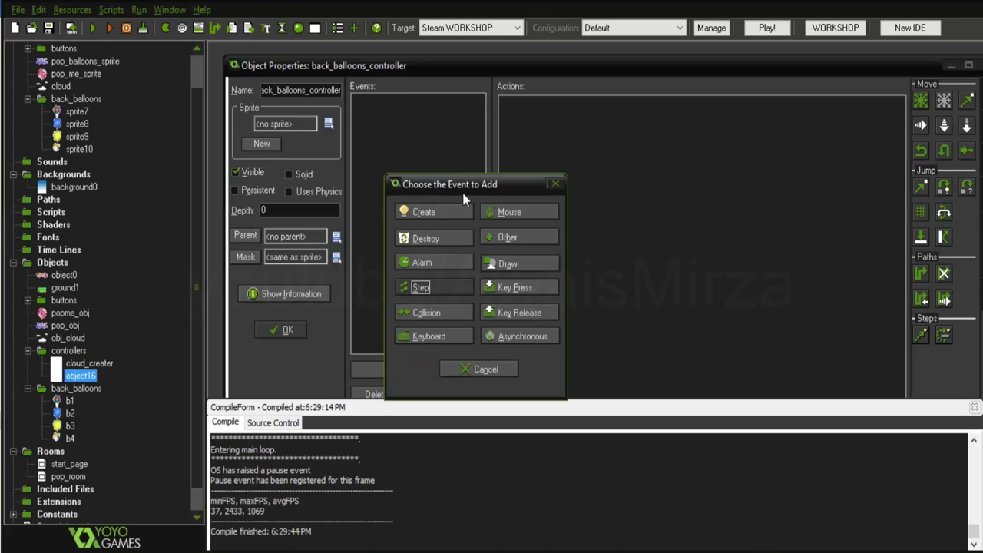
{"action": "left_click", "coordinate": [404, 211]}
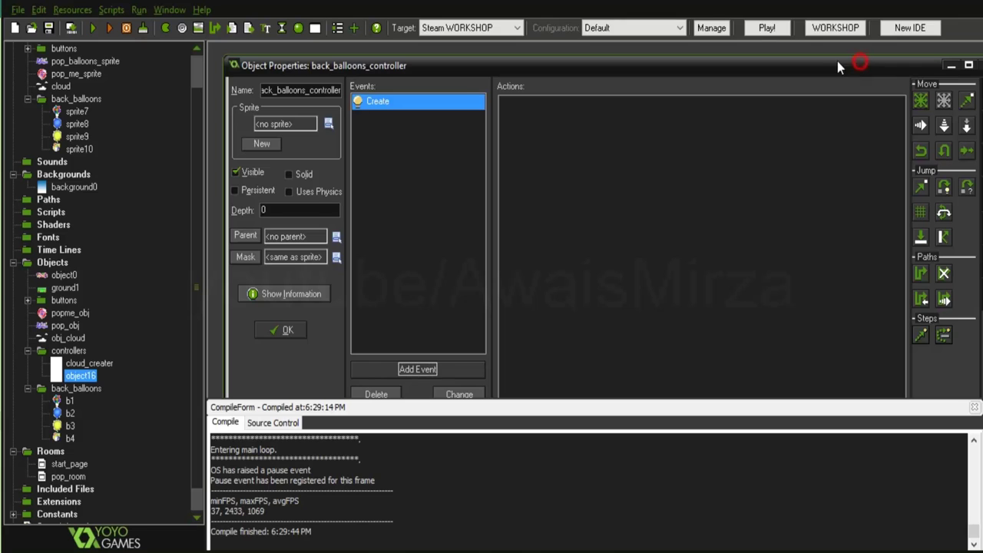
{"action": "left_click_drag", "start_coordinate": [862, 65], "coordinate": [835, 63]}
{"action": "left_click", "coordinate": [973, 407]}
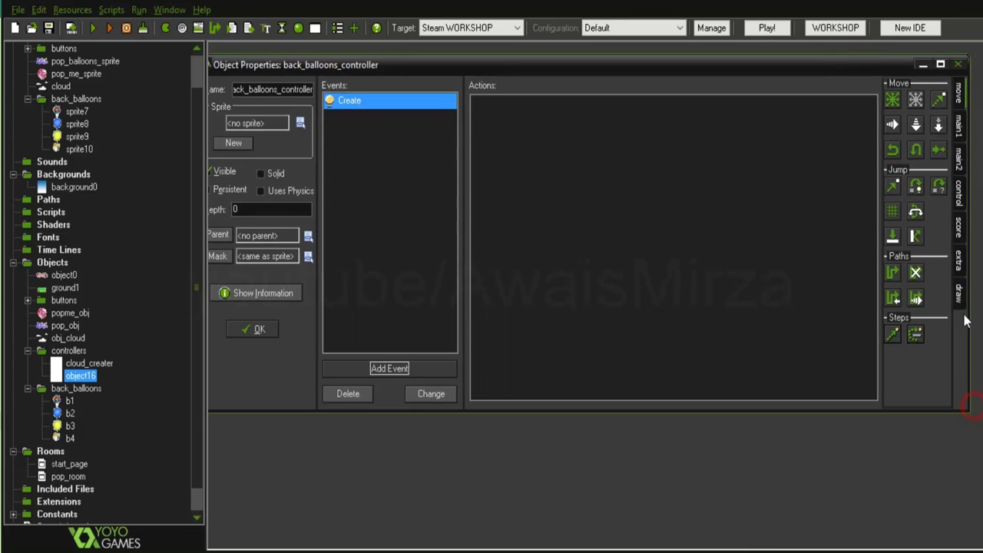
{"action": "left_click", "coordinate": [940, 65]}
{"action": "left_click", "coordinate": [975, 157]}
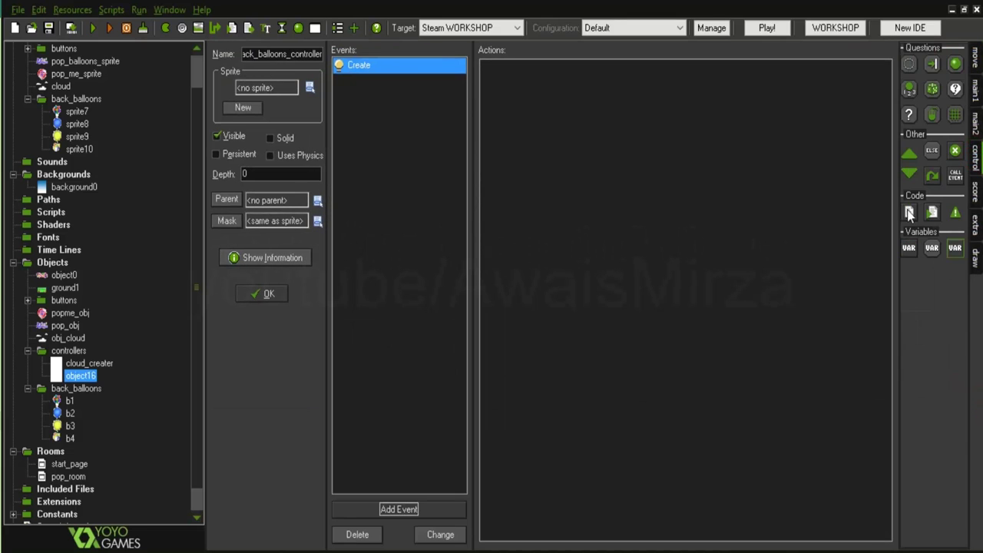
- Give the Create event an Execute Code action containing alarm[0] = 30;
{"action": "left_click_drag", "start_coordinate": [908, 215], "coordinate": [665, 278]}
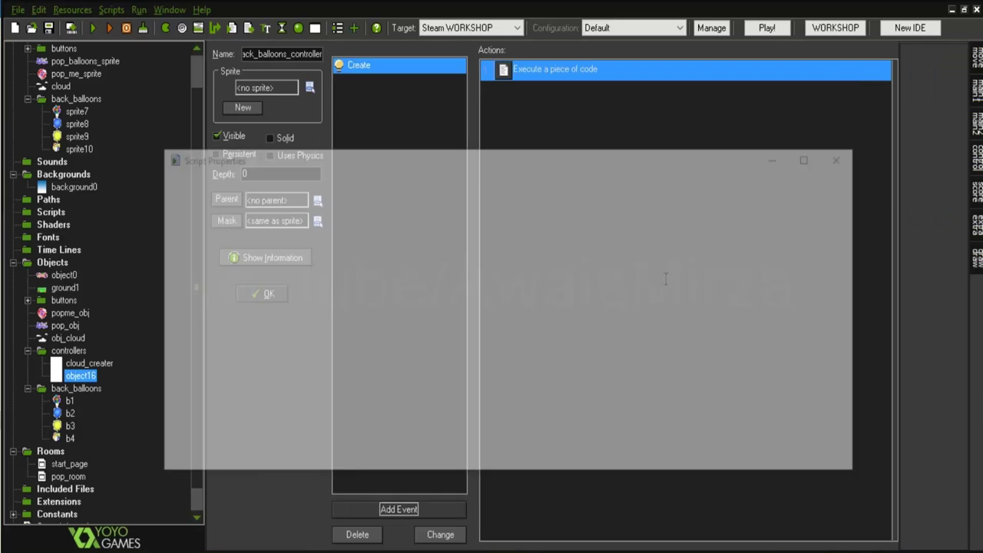
{"action": "left_click_drag", "start_coordinate": [586, 173], "coordinate": [744, 218]}
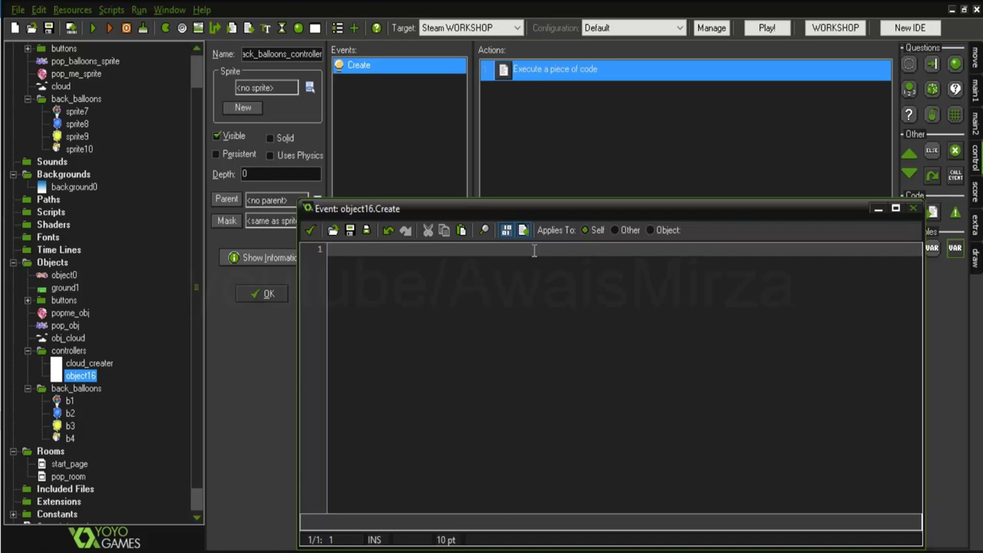
{"action": "type", "text": "al"}
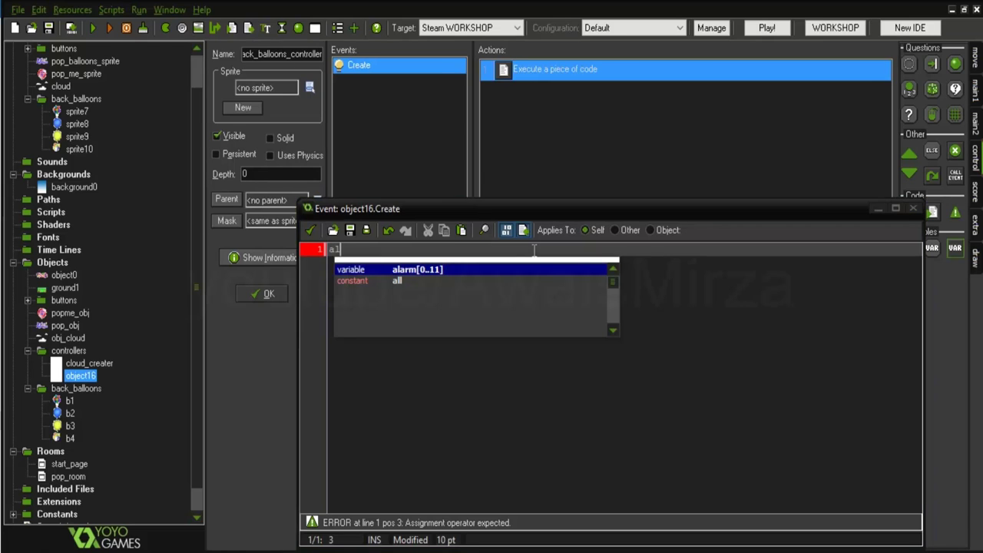
{"action": "type", "text": "arm"}
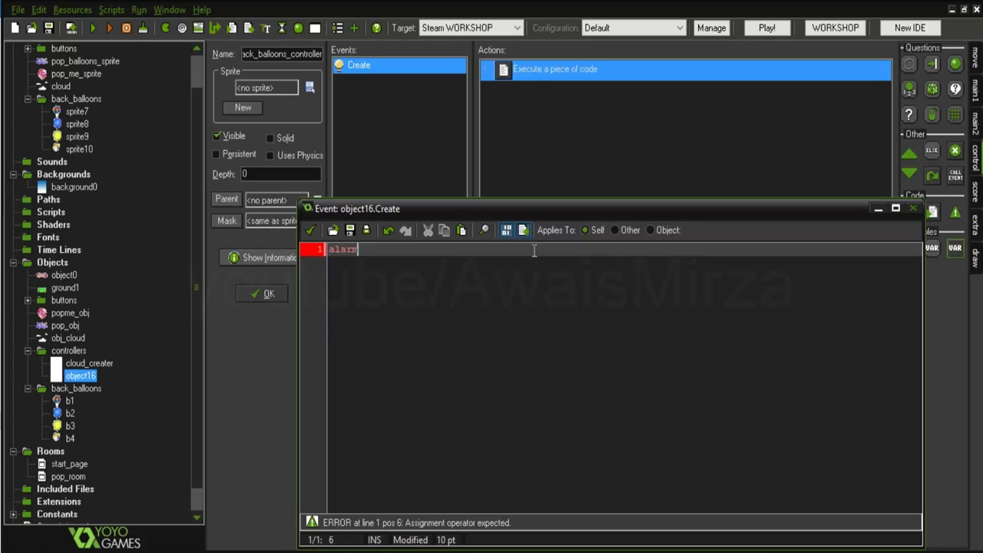
{"action": "type", "text": "[0] = "}
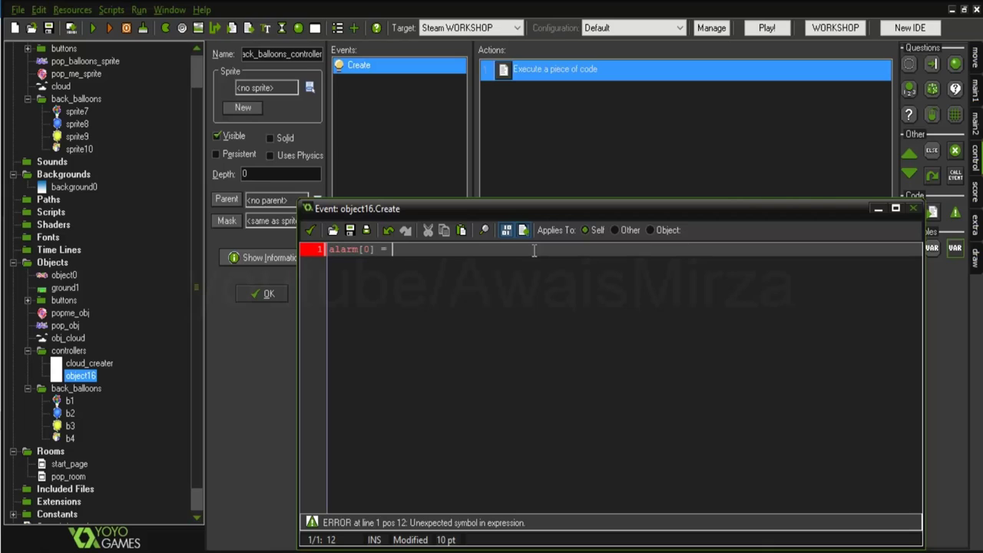
{"action": "type", "text": "30;"}
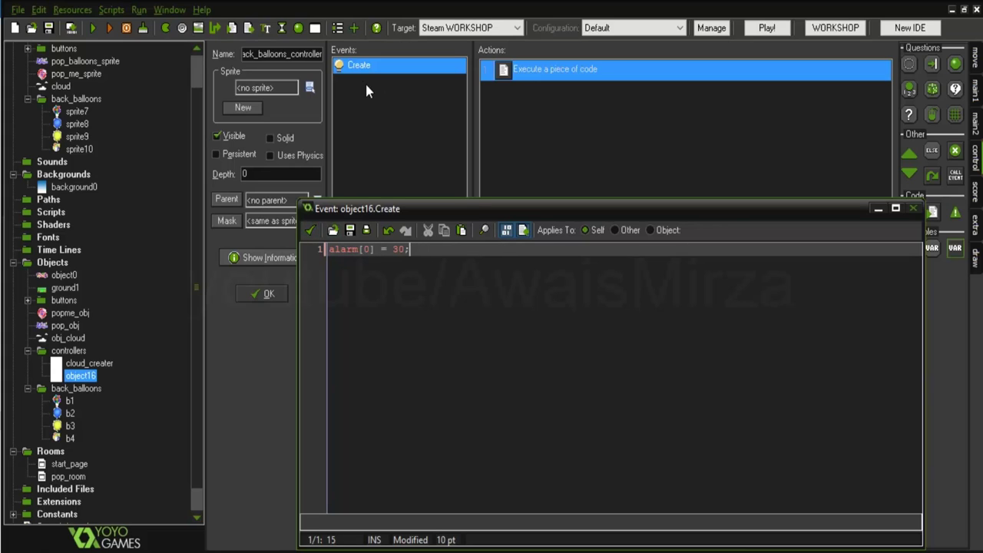
{"action": "left_click", "coordinate": [311, 231]}
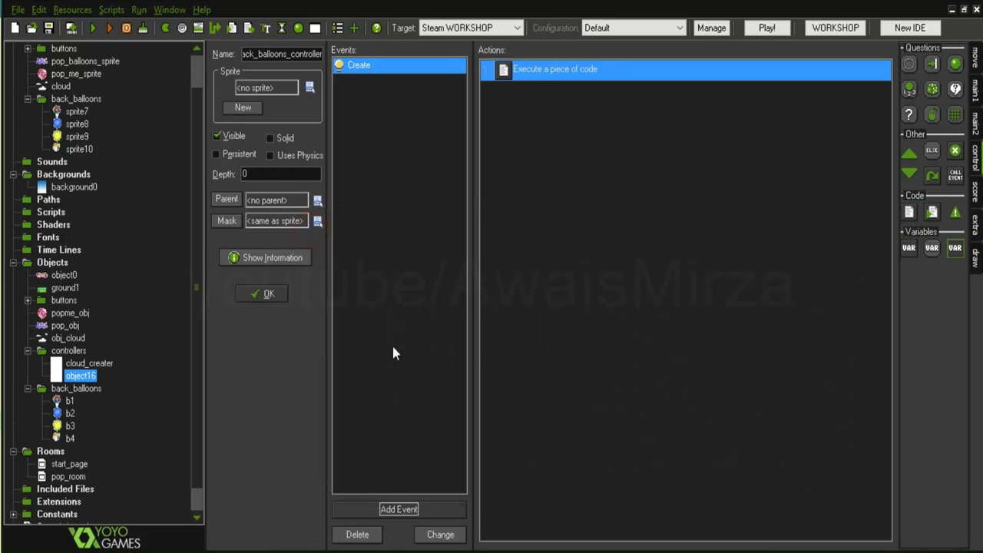
- Add an Alarm 0 event with an Execute Code action and enlarge its empty code editor
{"action": "left_click", "coordinate": [407, 508]}
{"action": "left_click", "coordinate": [428, 269]}
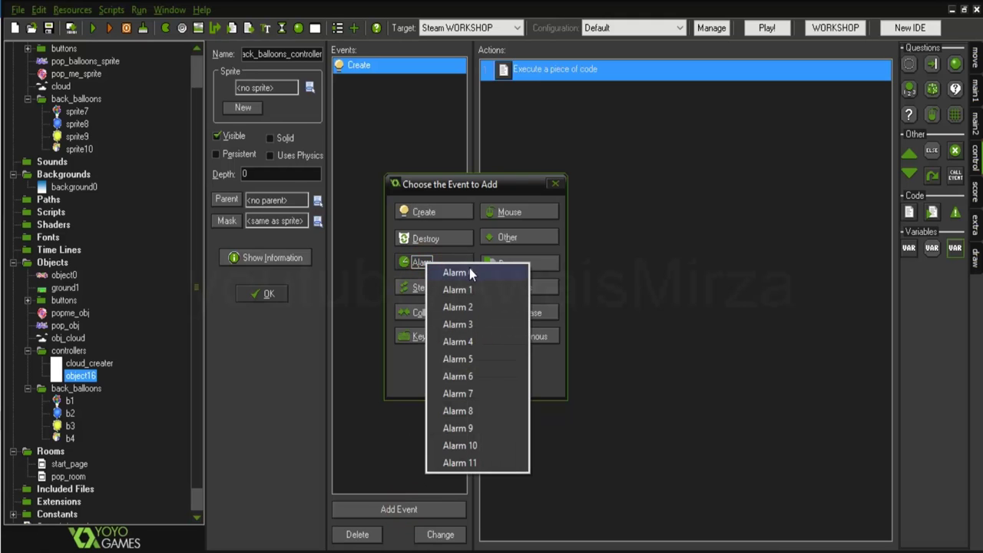
{"action": "left_click", "coordinate": [470, 268]}
{"action": "left_click_drag", "start_coordinate": [909, 214], "coordinate": [652, 251]}
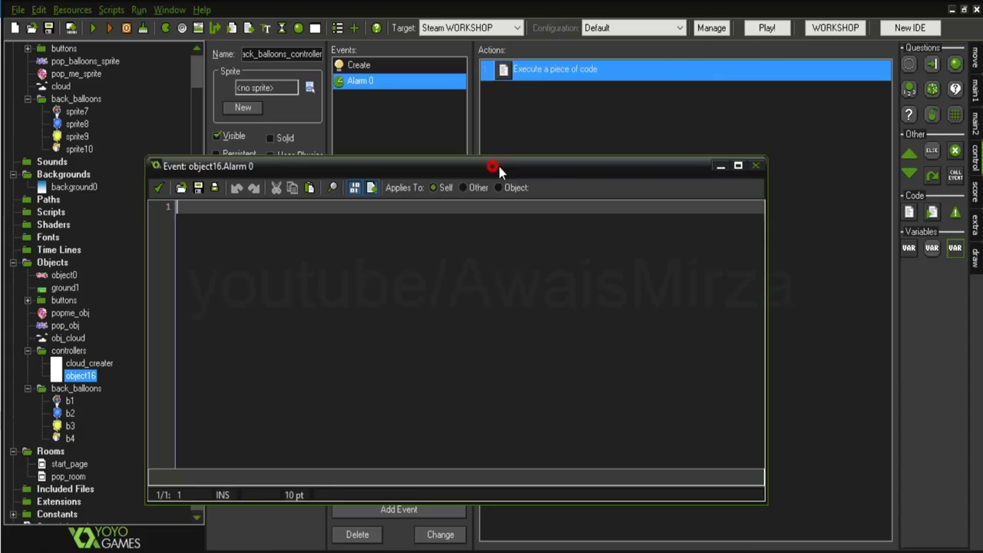
{"action": "left_click_drag", "start_coordinate": [492, 165], "coordinate": [683, 197]}
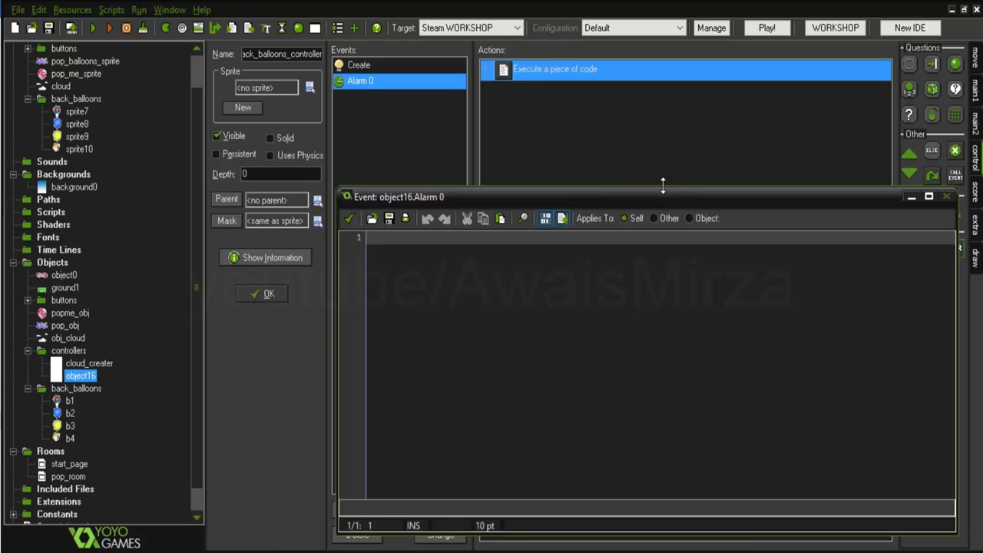
{"action": "left_click_drag", "start_coordinate": [663, 185], "coordinate": [656, 138]}
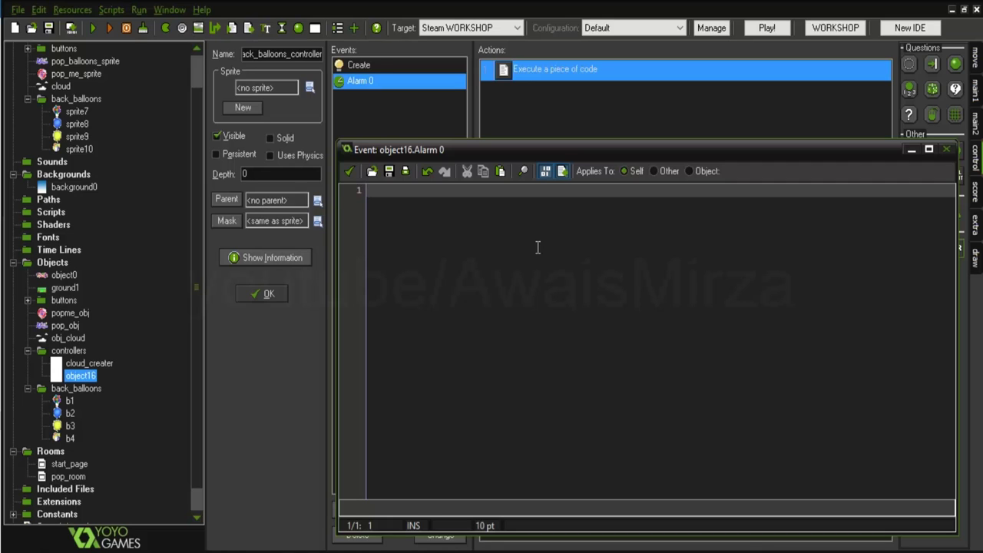
- Enter alarm[0] = 150; as the first Alarm 0 line and begin a second line
{"action": "type", "text": "alarm[0]"}
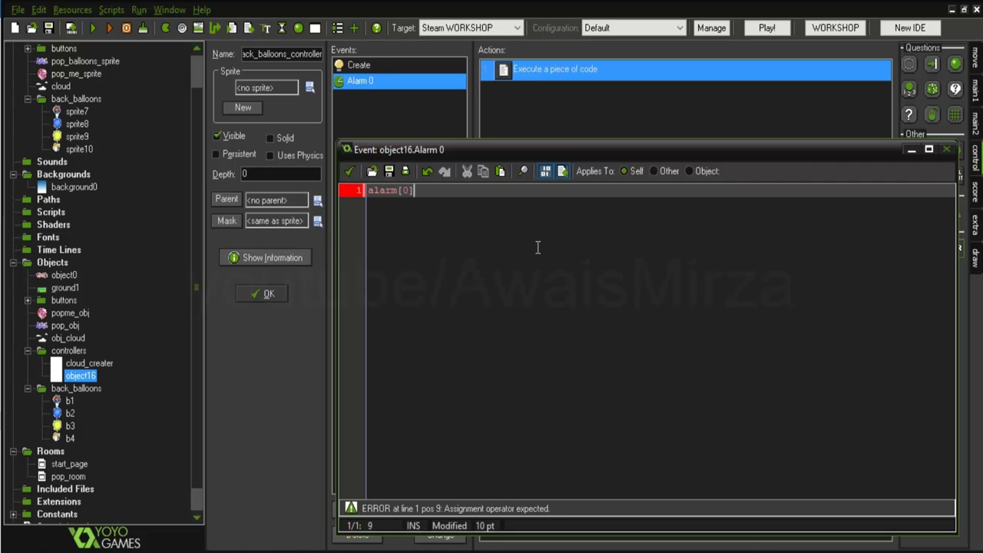
{"action": "type", "text": " = 150;"}
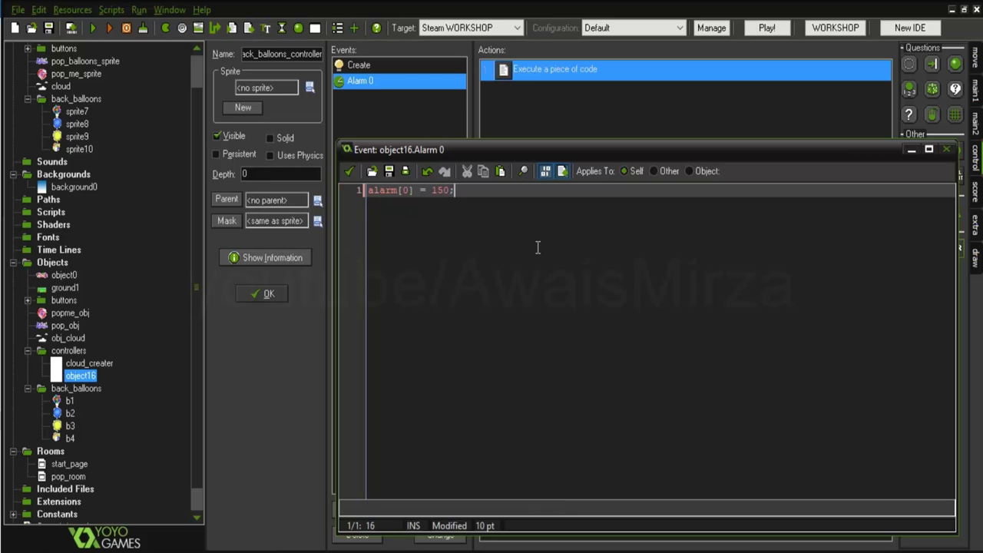
{"action": "key", "text": "Return"}
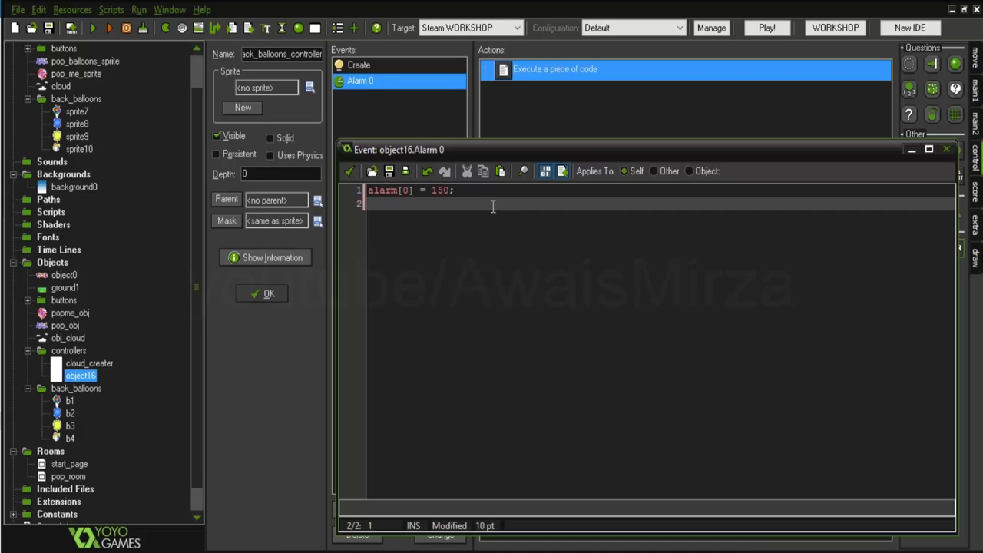
- Type global.which_balloon = floor(random(4)); on line 2, fixing typos, and start line 3
{"action": "type", "text": "gl"}
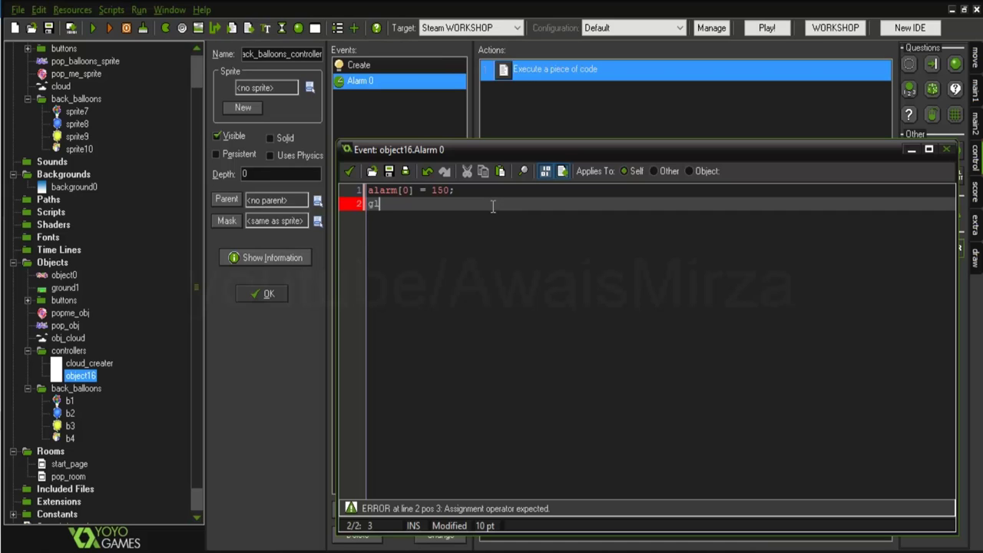
{"action": "type", "text": "obal."}
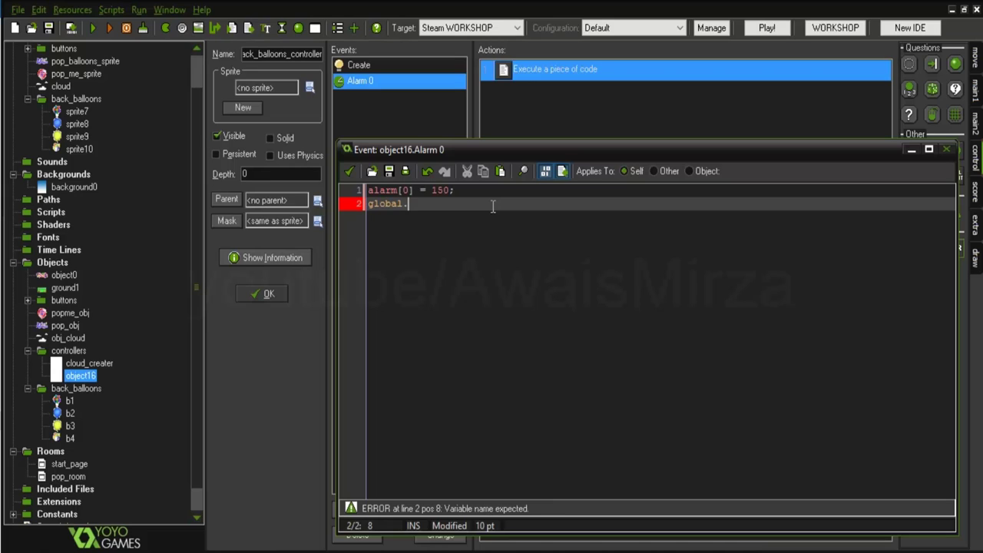
{"action": "type", "text": "which_"}
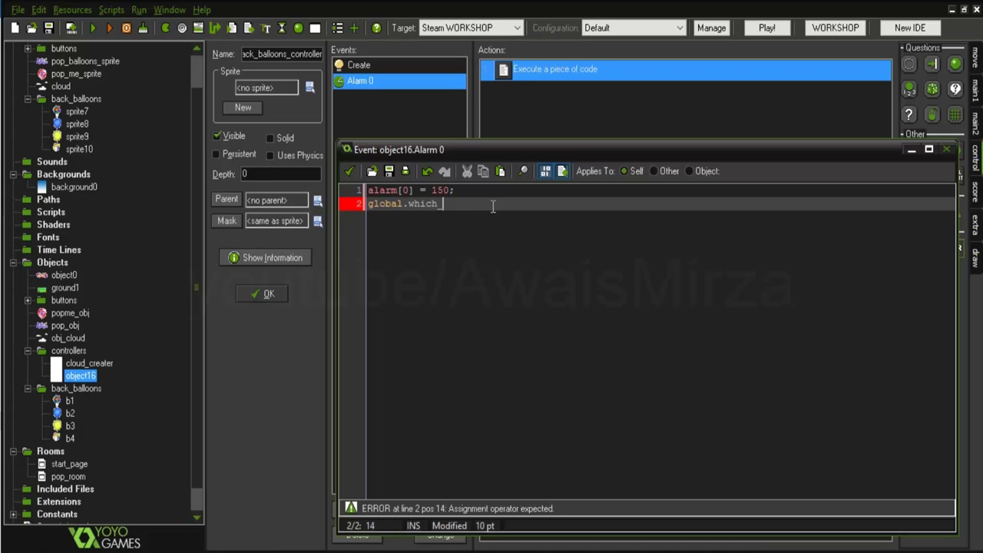
{"action": "type", "text": "cal"}
{"action": "key", "text": "BackSpace"}
{"action": "key", "text": "BackSpace"}
{"action": "type", "text": "all"}
{"action": "type", "text": "oon = fl"}
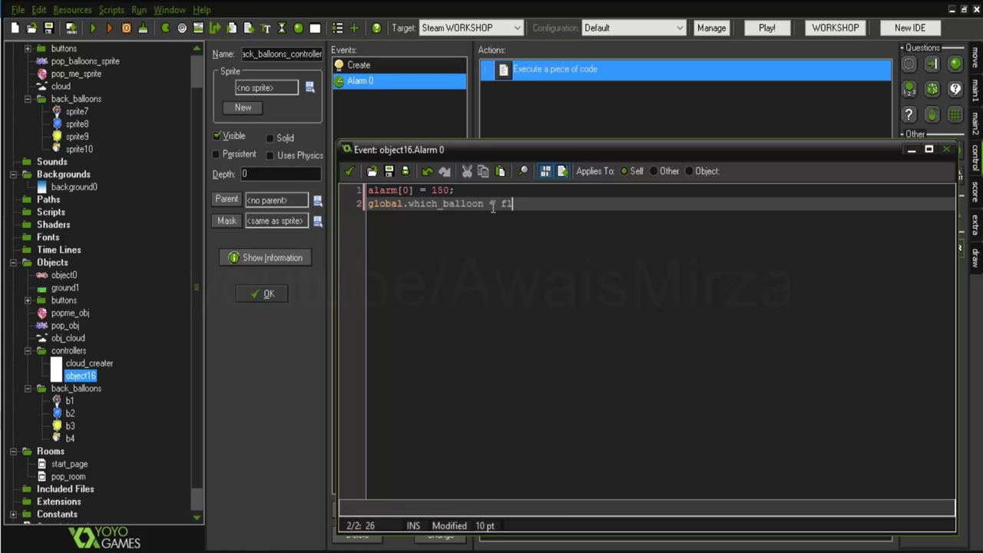
{"action": "type", "text": "oor("}
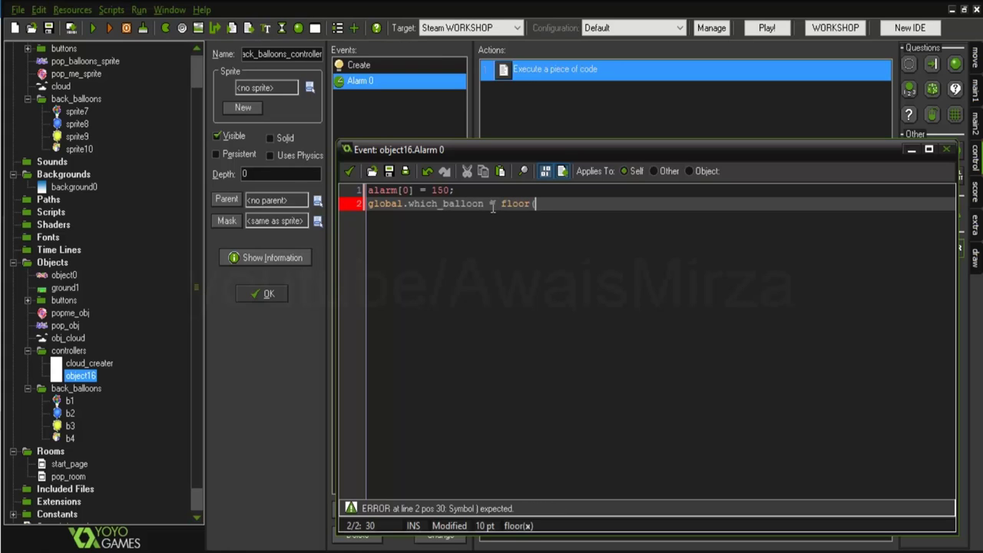
{"action": "type", "text": "random("}
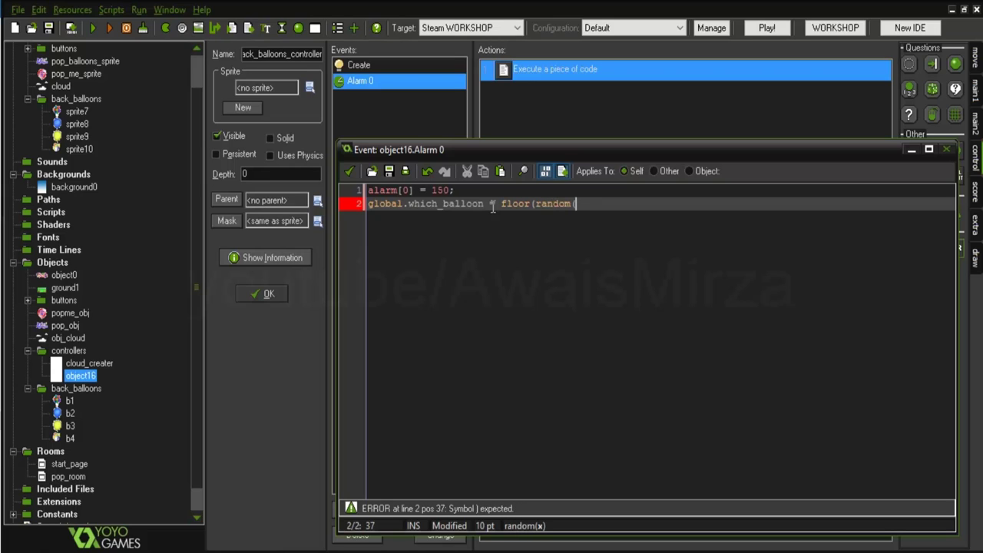
{"action": "type", "text": "5"}
{"action": "key", "text": "BackSpace"}
{"action": "type", "text": "4"}
{"action": "type", "text": "));"}
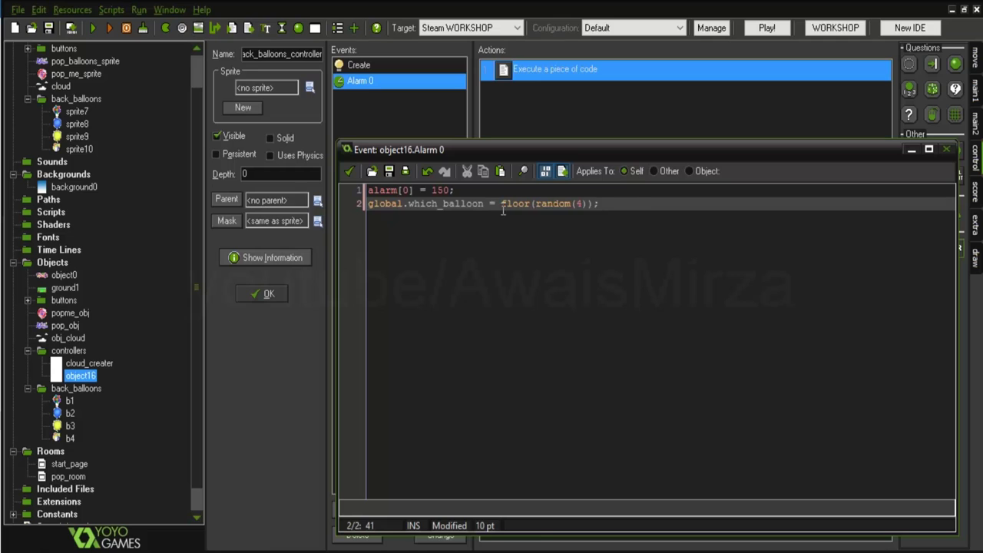
{"action": "key", "text": "Return"}
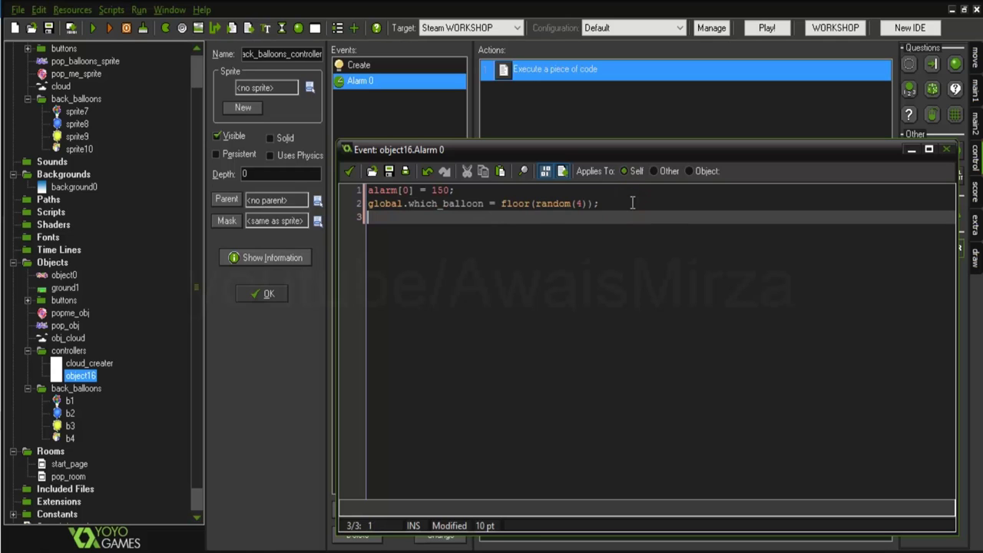
- Review line 2, selecting the 4 in random() and then the global prefix
{"action": "double_click", "coordinate": [579, 204]}
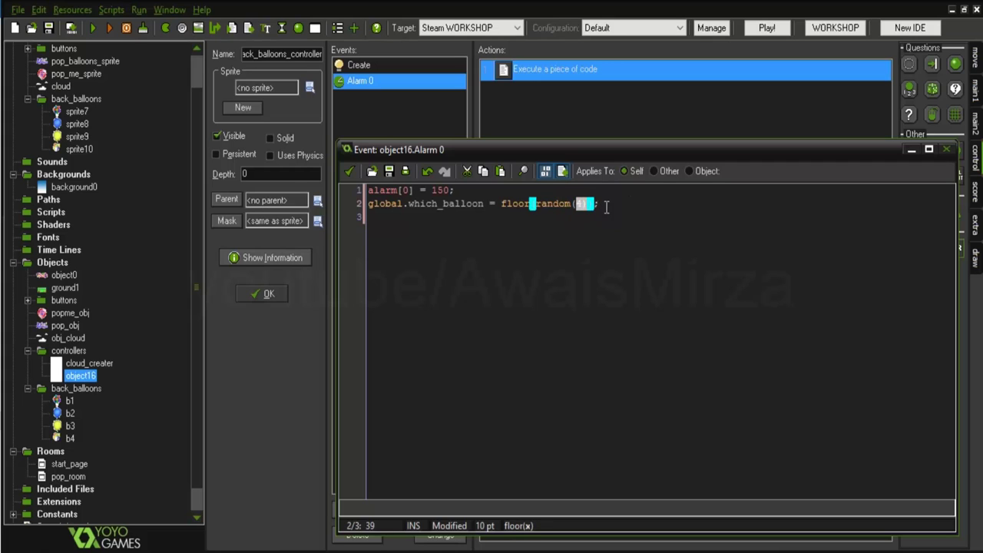
{"action": "left_click", "coordinate": [624, 203]}
{"action": "left_click", "coordinate": [594, 204]}
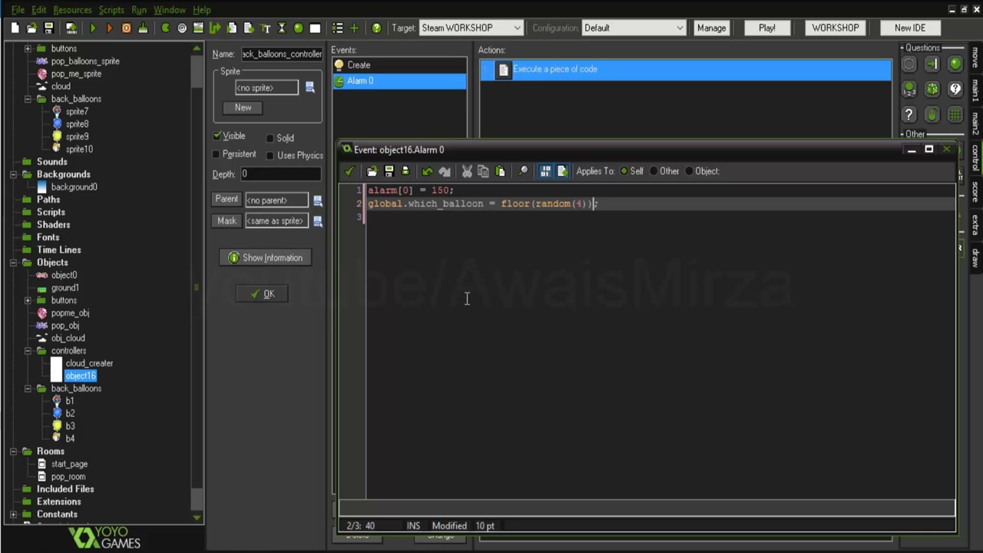
{"action": "left_click", "coordinate": [574, 215]}
{"action": "left_click", "coordinate": [459, 204]}
{"action": "left_click", "coordinate": [615, 203]}
{"action": "left_click_drag", "start_coordinate": [368, 204], "coordinate": [409, 204]}
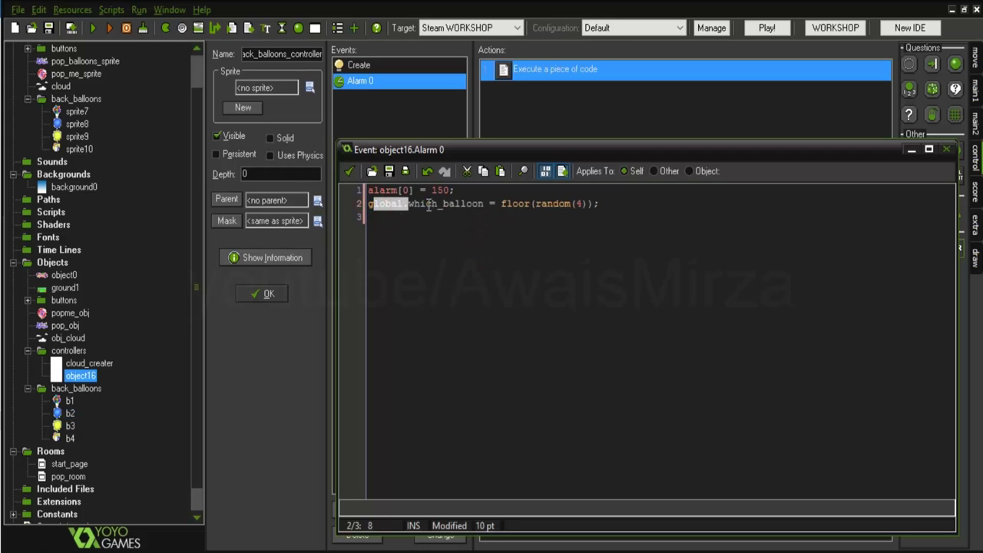
- Rework line 2's variable, briefly trying var, then restoring global.which_balloon with its underscore
{"action": "left_click", "coordinate": [427, 203]}
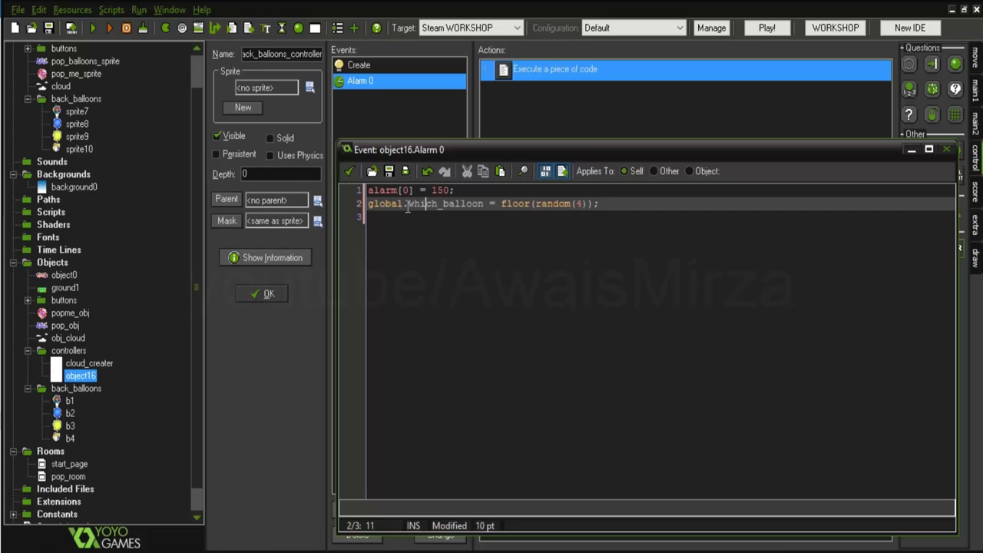
{"action": "left_click_drag", "start_coordinate": [408, 204], "coordinate": [364, 216]}
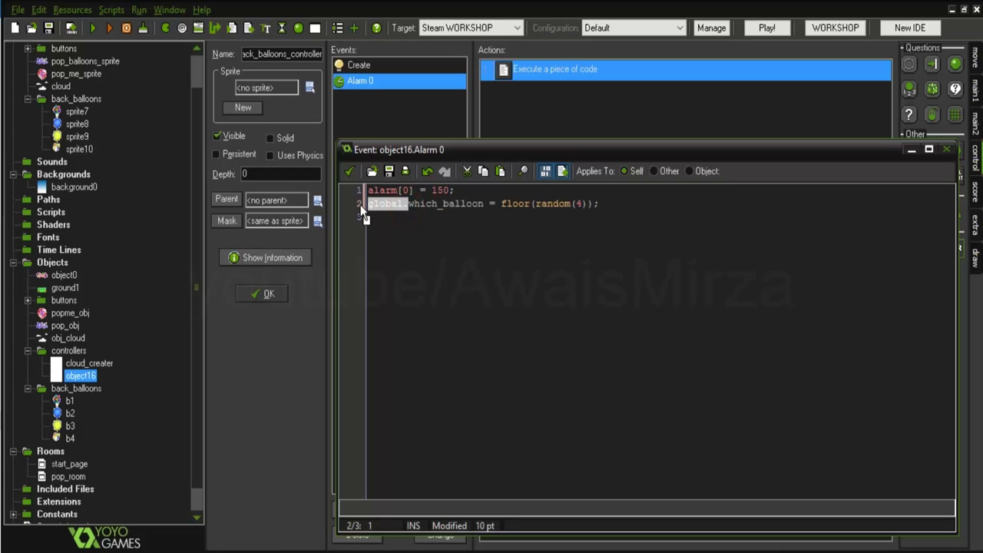
{"action": "type", "text": "var"}
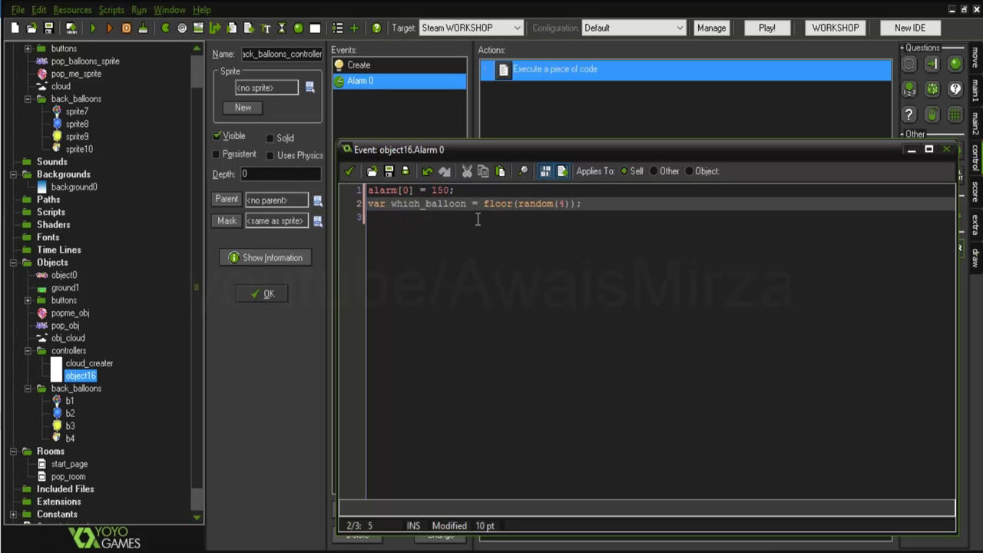
{"action": "left_click", "coordinate": [419, 203]}
{"action": "key", "text": "Delete"}
{"action": "type", "text": "_"}
{"action": "left_click_drag", "start_coordinate": [391, 203], "coordinate": [361, 203]}
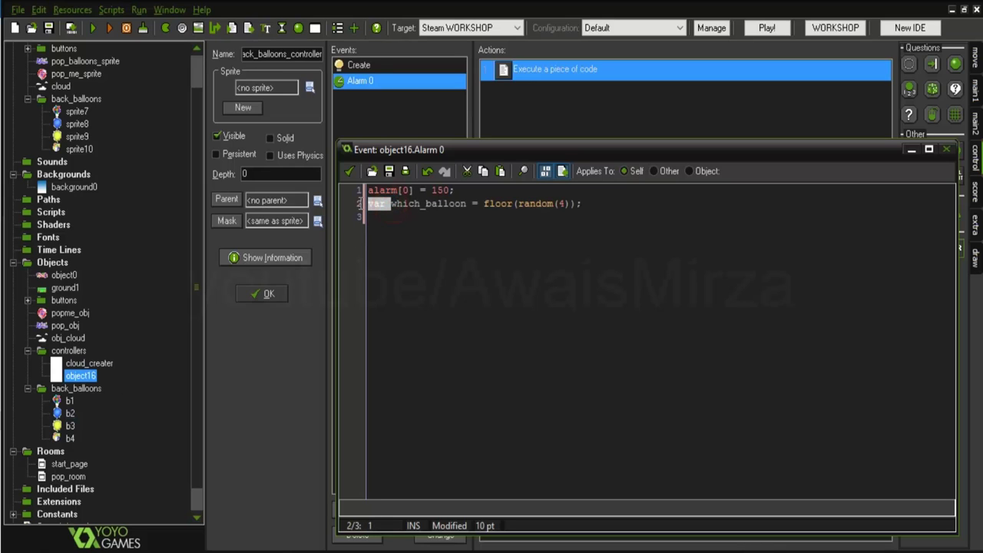
{"action": "key", "text": "BackSpace"}
{"action": "type", "text": "global"}
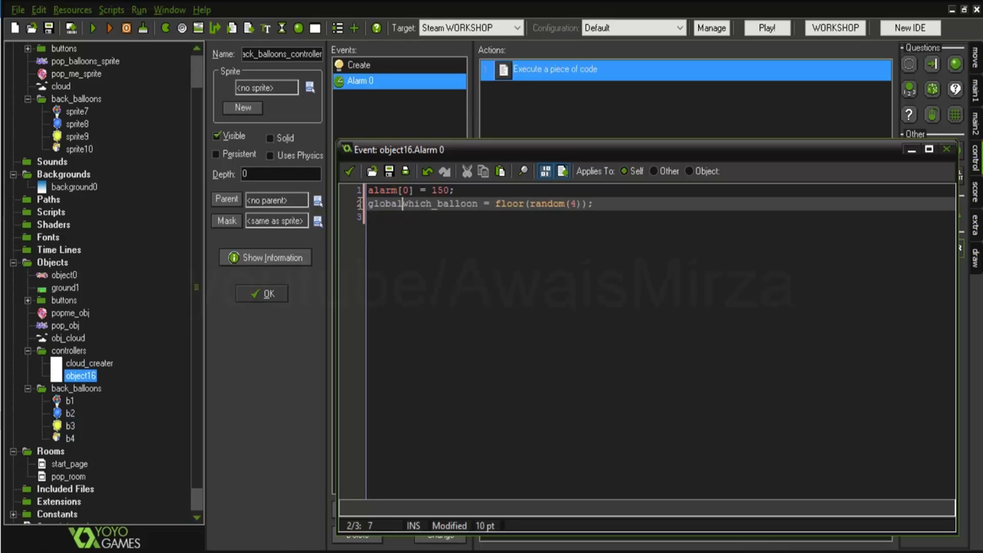
{"action": "type", "text": "."}
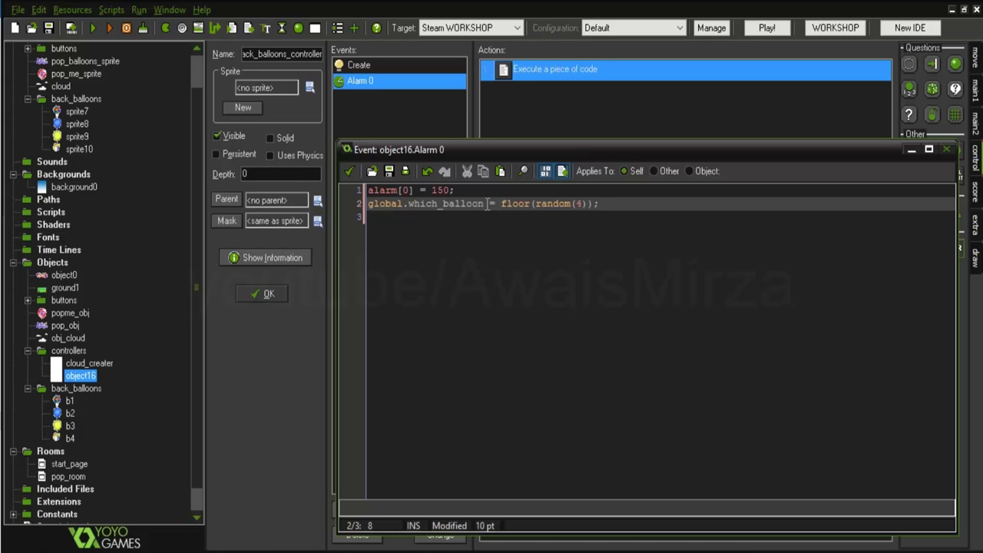
{"action": "left_click", "coordinate": [484, 204]}
- Add a third Alarm 0 line, globa.x_poss = random(600) + 84;, and save the project
{"action": "left_click", "coordinate": [614, 204]}
{"action": "key", "text": "Return"}
{"action": "type", "text": "globa"}
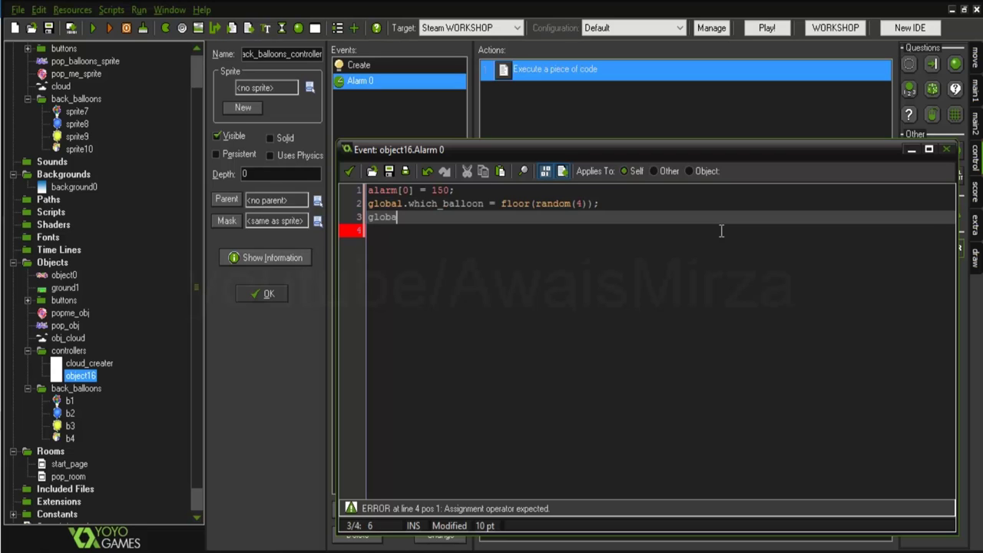
{"action": "type", "text": ".x_"}
{"action": "type", "text": "pos"}
{"action": "type", "text": "s"}
{"action": "type", "text": " = "}
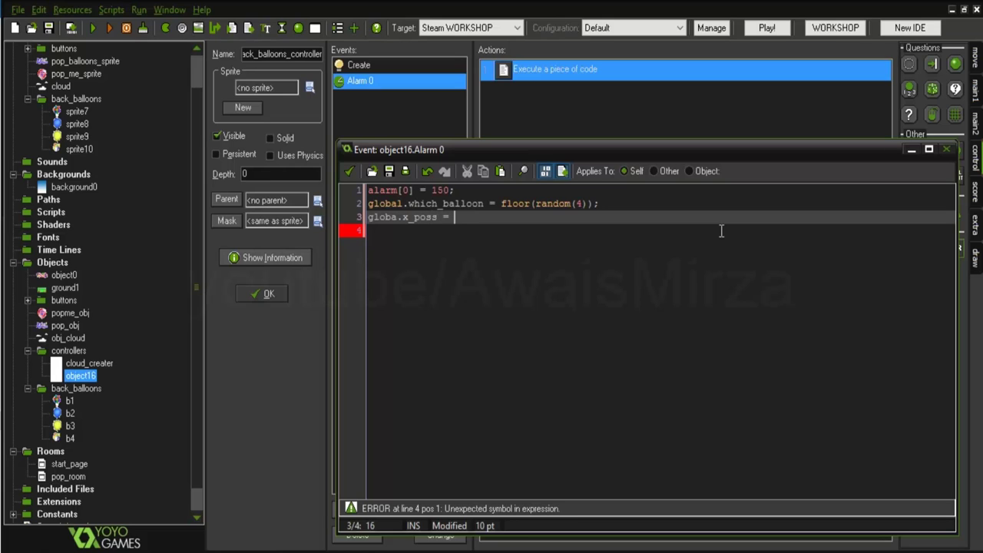
{"action": "type", "text": "random("}
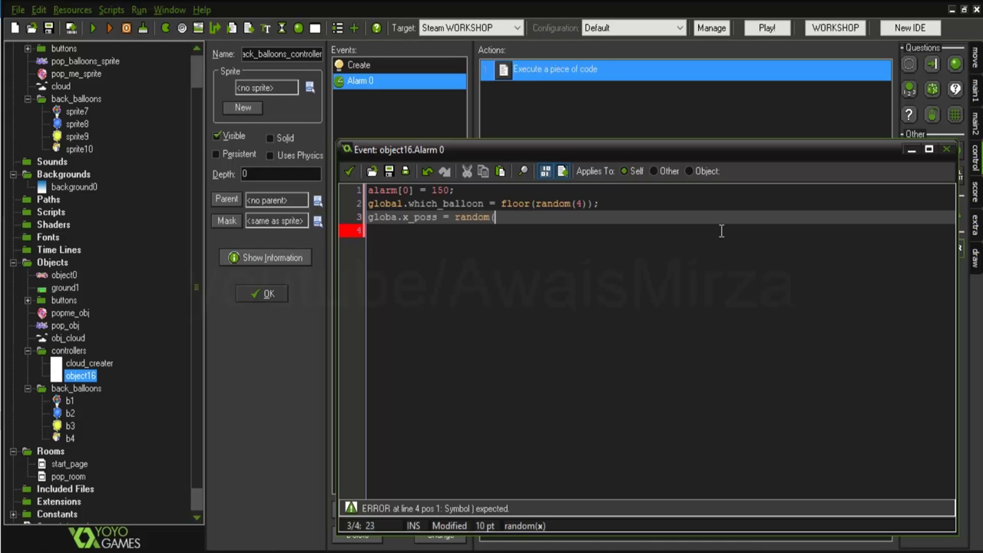
{"action": "type", "text": "600) "}
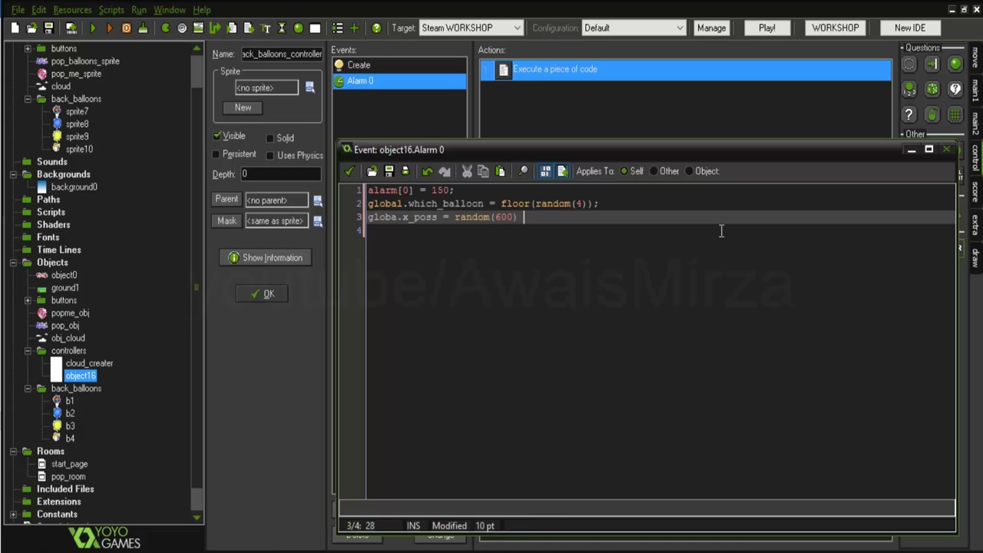
{"action": "type", "text": "+ "}
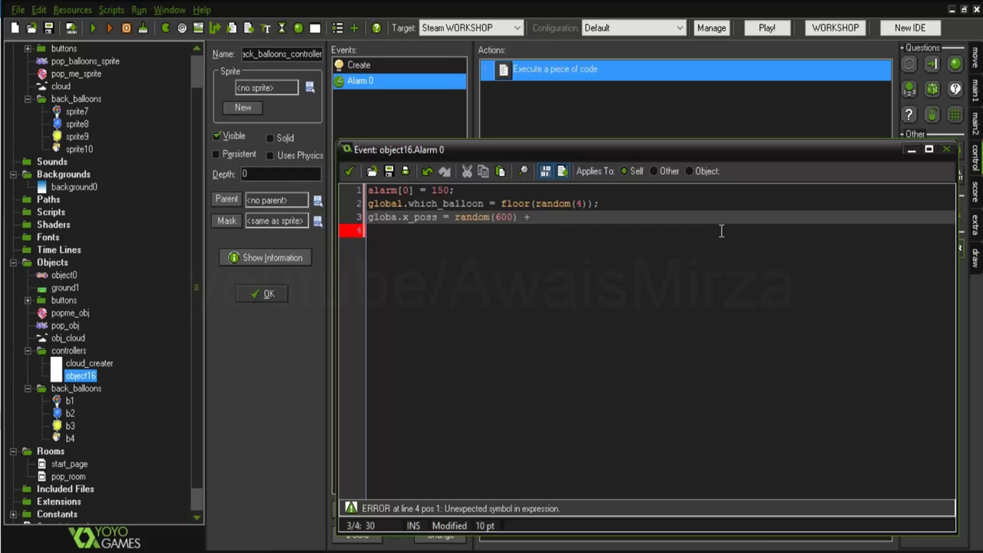
{"action": "type", "text": "84"}
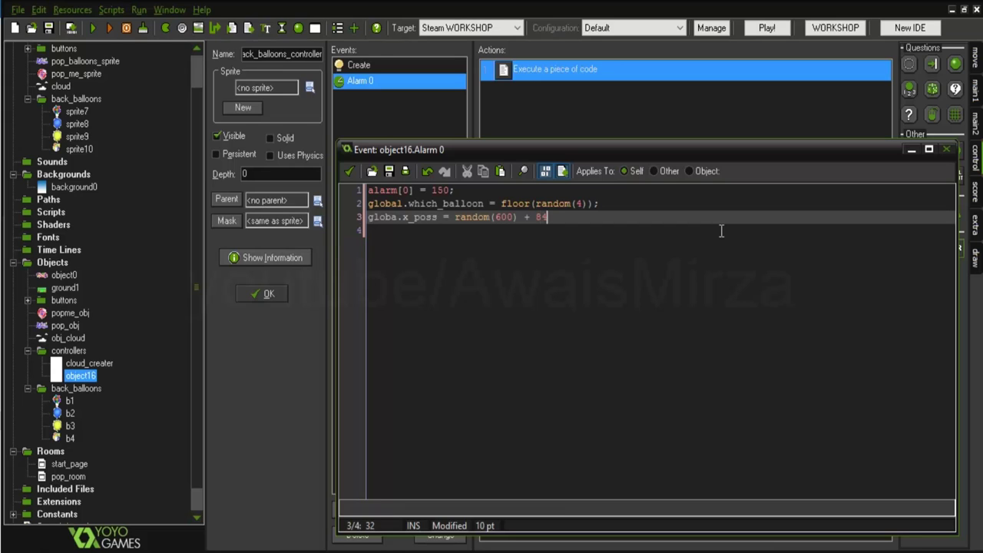
{"action": "type", "text": ";"}
{"action": "key", "text": "ctrl+s"}
- Open the start_page room from the Rooms list behind the Alarm 0 code window
{"action": "scroll", "coordinate": [64, 438], "scroll_direction": "down", "scroll_amount": 1}
{"action": "double_click", "coordinate": [68, 438]}
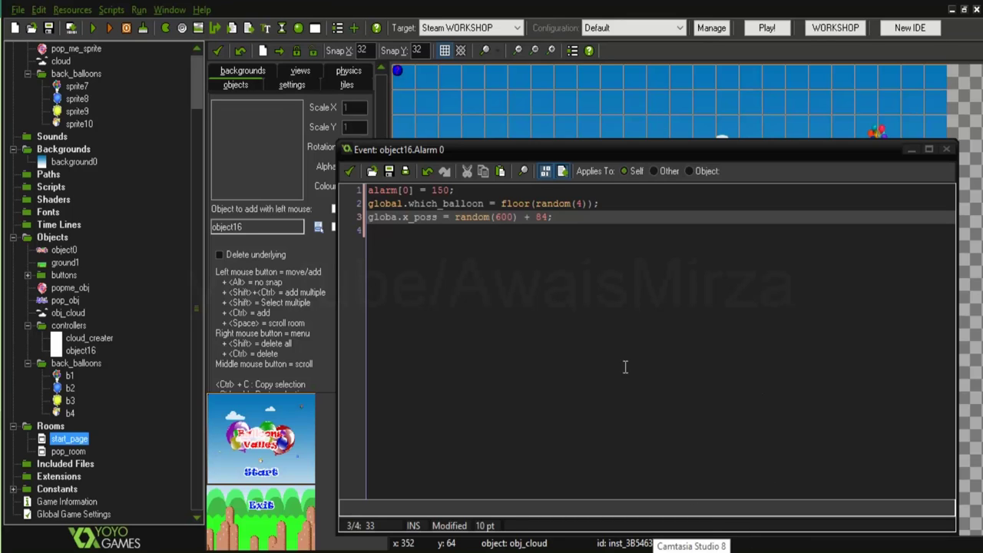
{"action": "double_click", "coordinate": [504, 218]}
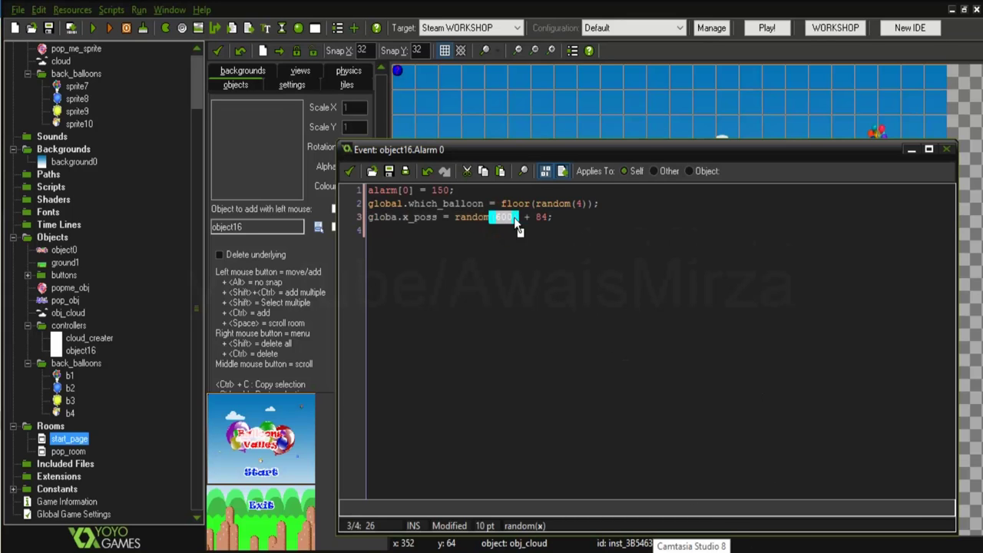
- Correct line 3 to global.x_poss = random(600) + 84; and add blank lines below it
{"action": "type", "text": "600"}
{"action": "key", "text": "Right"}
{"action": "key", "text": "Right"}
{"action": "key", "text": "Right"}
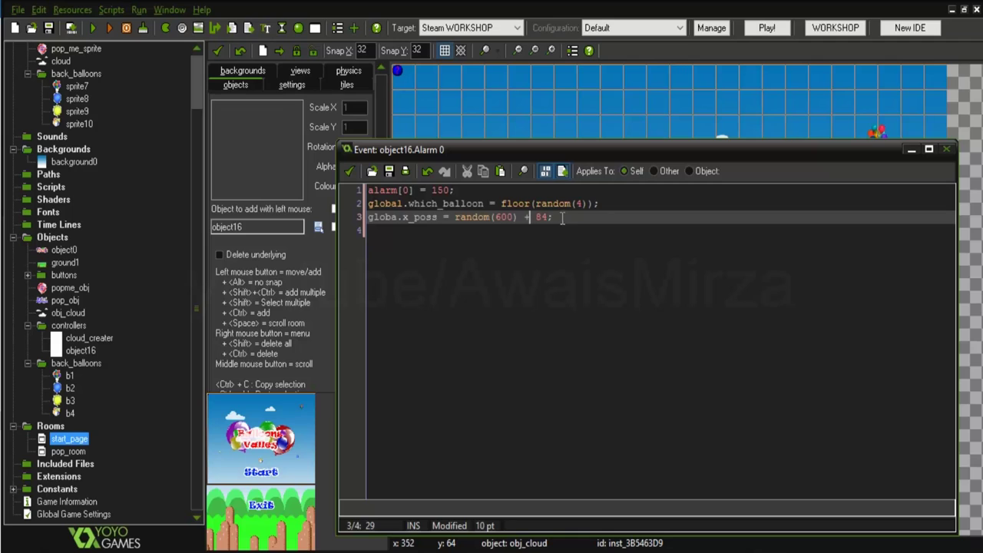
{"action": "left_click", "coordinate": [563, 218]}
{"action": "left_click_drag", "start_coordinate": [492, 217], "coordinate": [554, 219]}
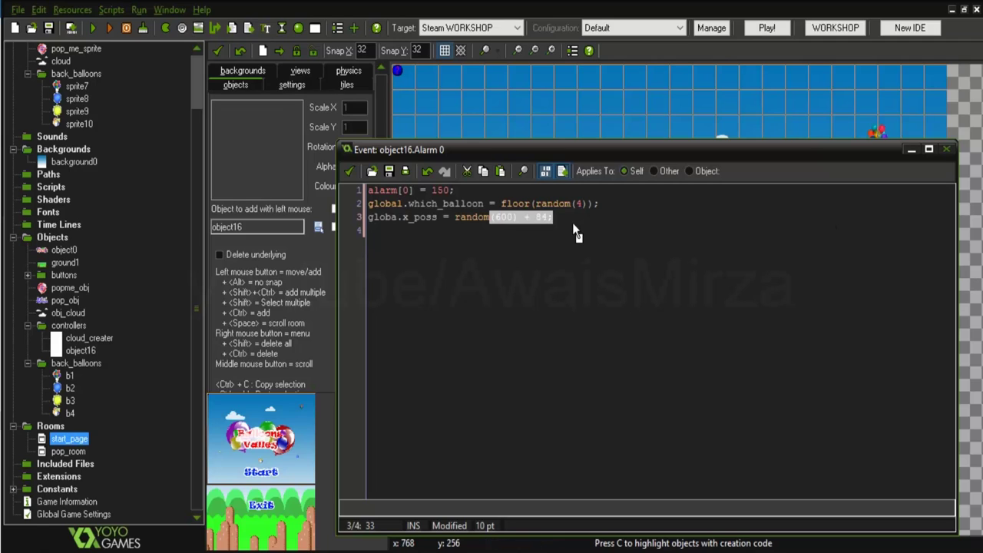
{"action": "right_click", "coordinate": [573, 219]}
{"action": "left_click", "coordinate": [415, 218]}
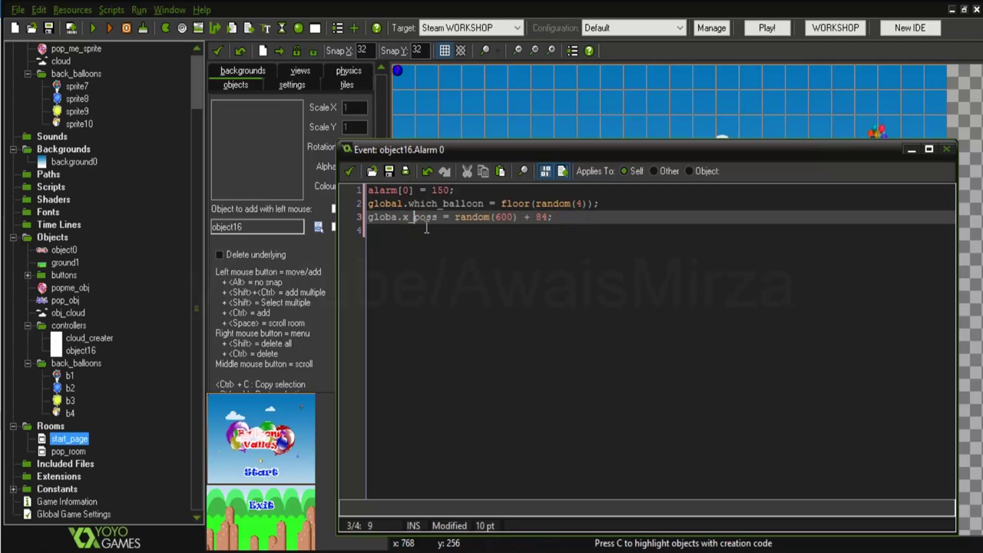
{"action": "type", "text": "."}
{"action": "left_click", "coordinate": [649, 217]}
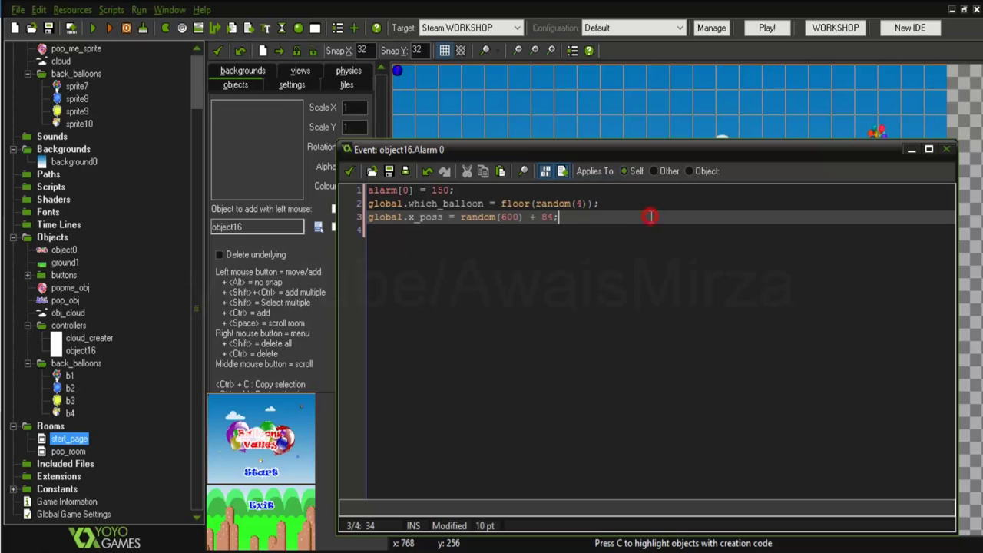
{"action": "key", "text": "Return"}
{"action": "key", "text": "Return"}
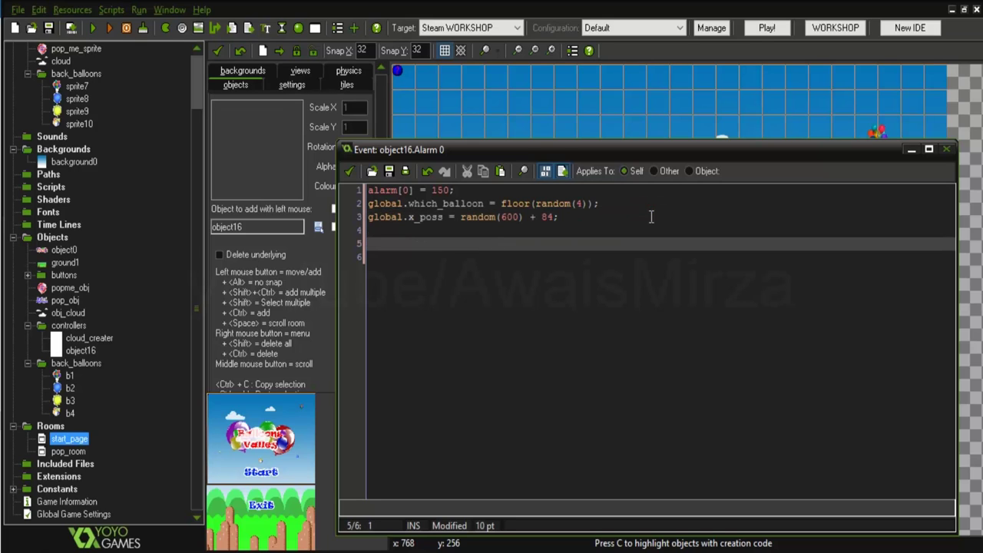
{"action": "left_click_drag", "start_coordinate": [543, 203], "coordinate": [603, 201]}
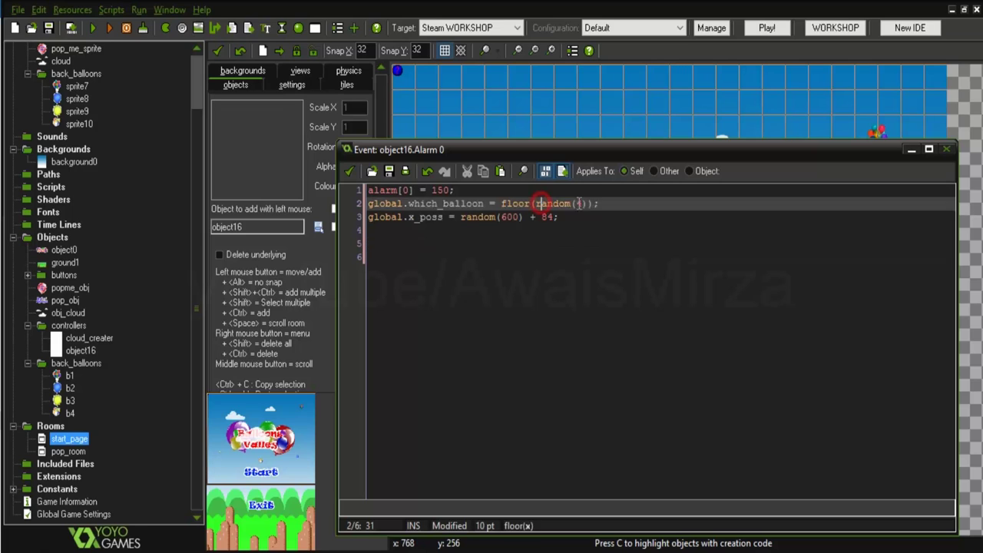
- Start an if (global.which_balloon == 0) { block on line 5
{"action": "left_click", "coordinate": [455, 244]}
{"action": "type", "text": "if ("}
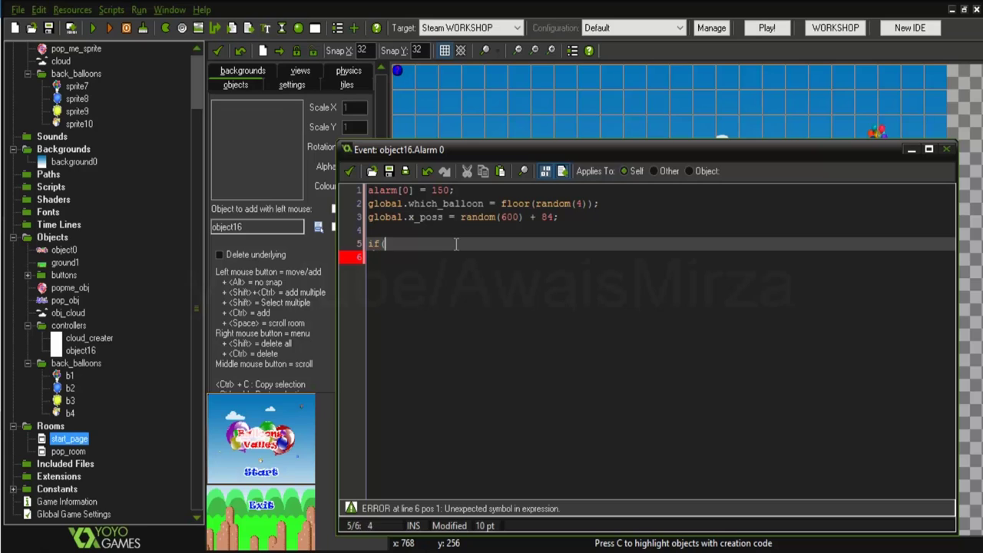
{"action": "type", "text": "globa"}
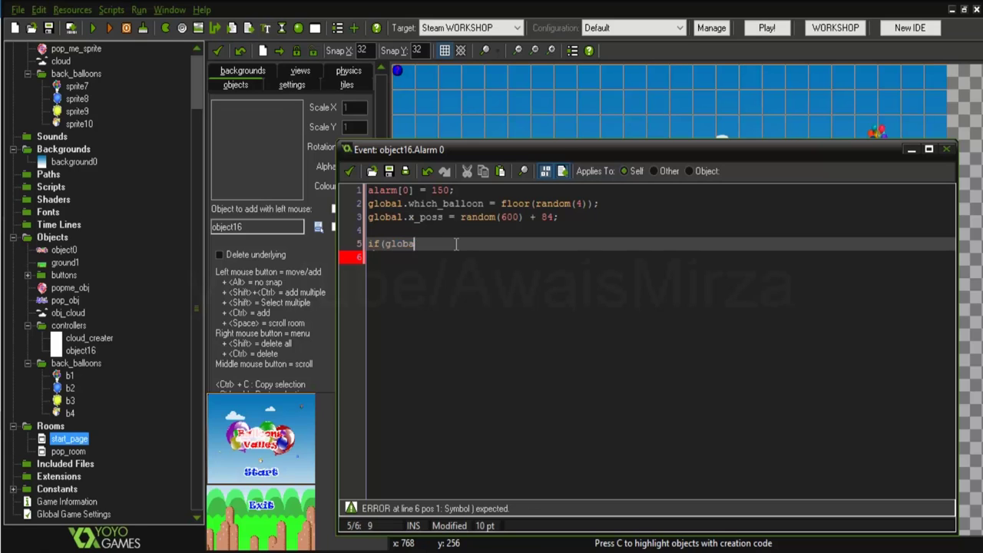
{"action": "type", "text": "l.which)"}
{"action": "key", "text": "BackSpace"}
{"action": "type", "text": "_balloon"}
{"action": "type", "text": " == "}
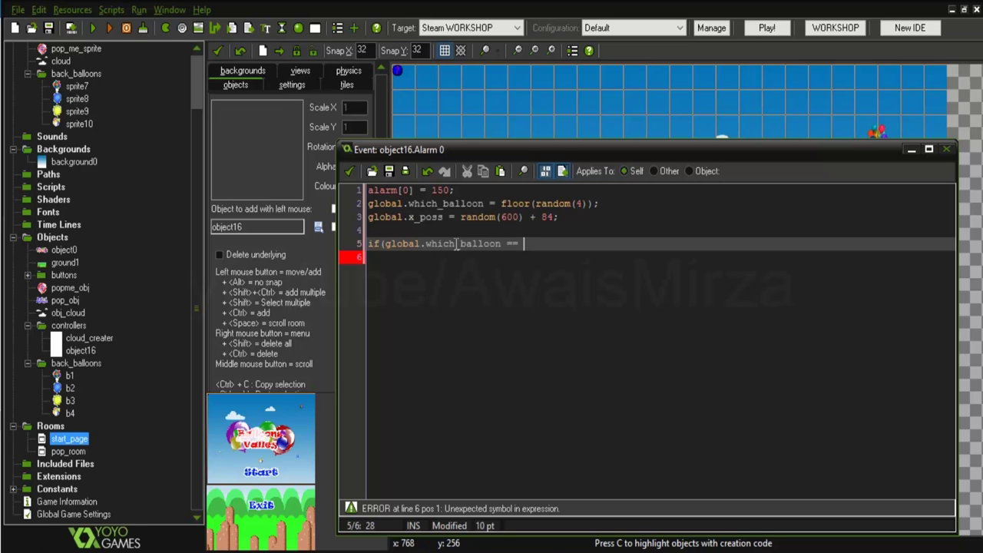
{"action": "type", "text": "0"}
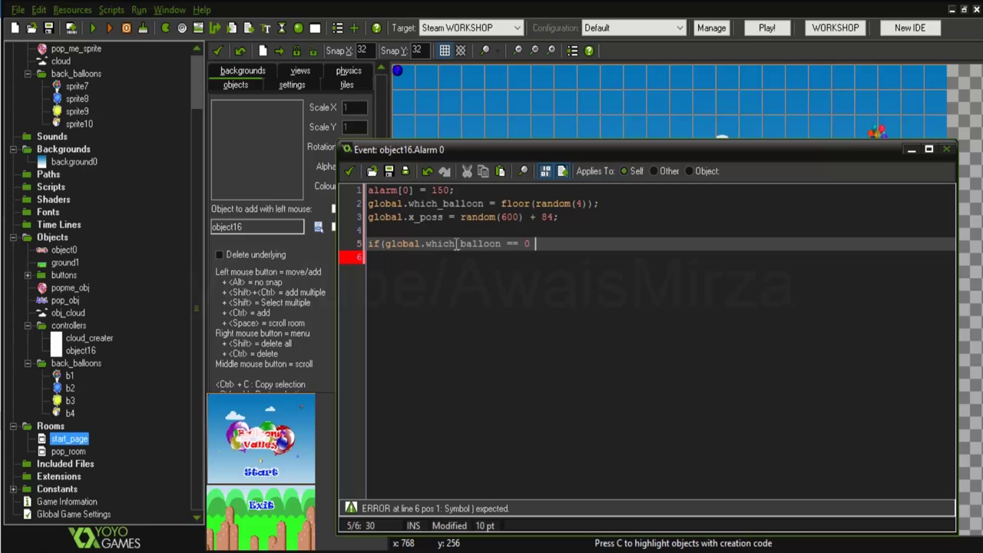
{"action": "type", "text": ")"}
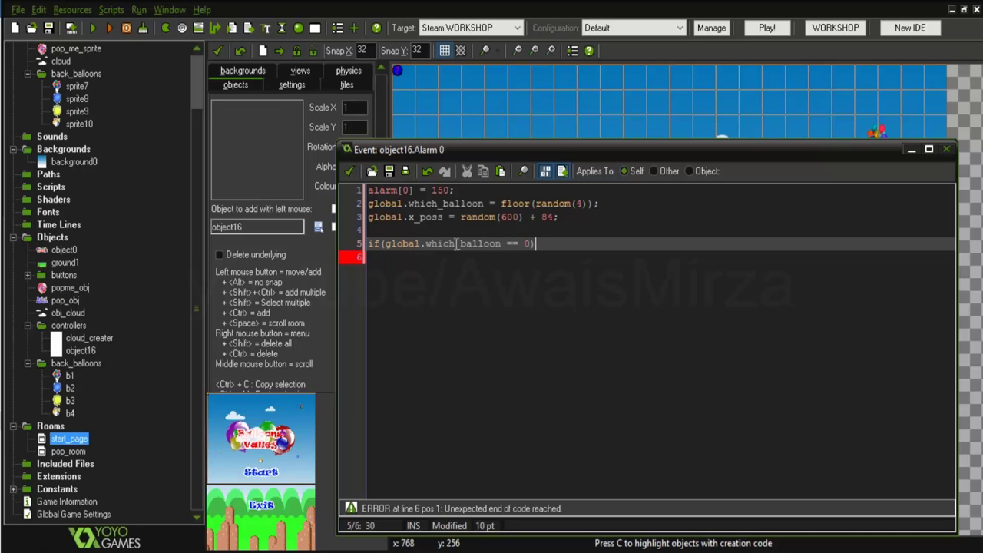
{"action": "type", "text": " {"}
{"action": "key", "text": "Return"}
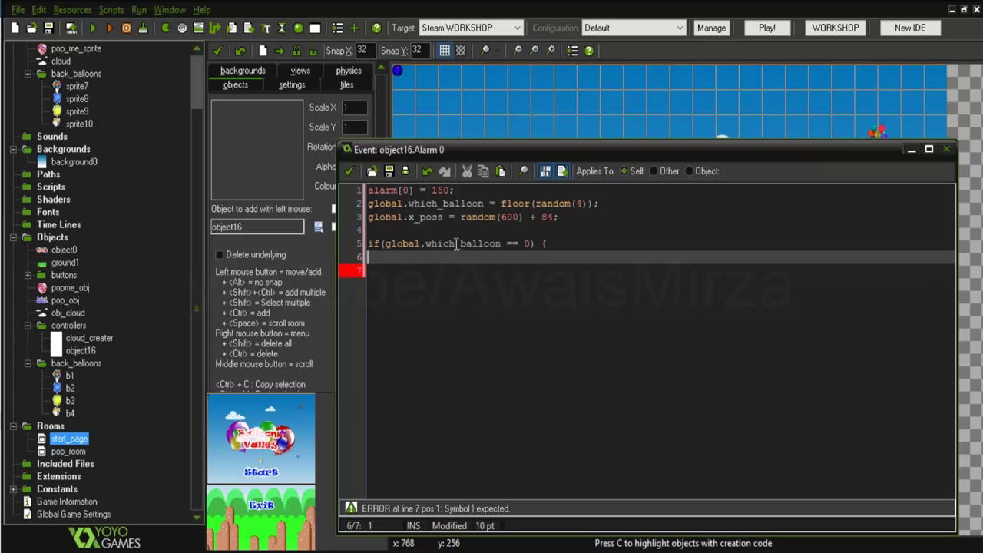
- Begin instance_create(global.x_poss inside the block and trim the trailing s from x_poss on line 3
{"action": "type", "text": "if"}
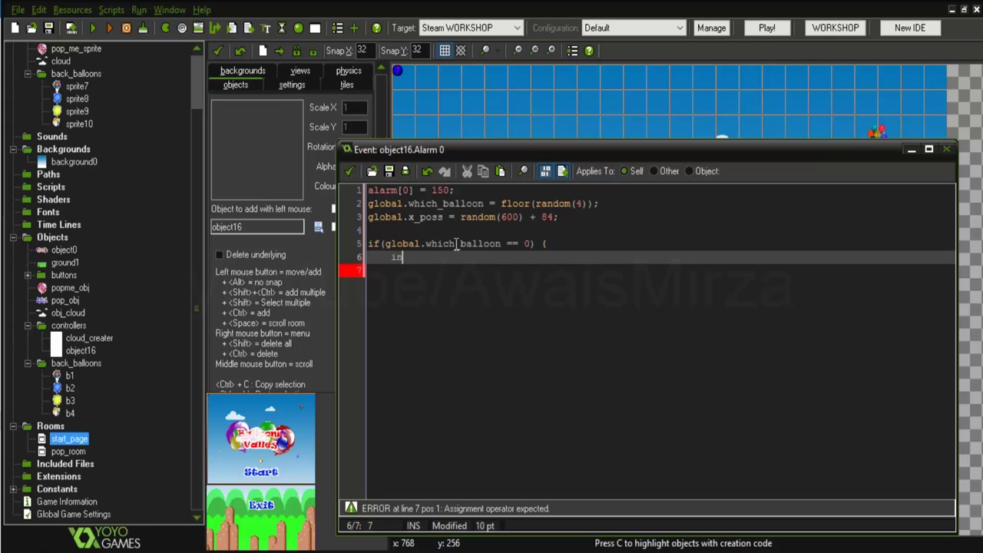
{"action": "type", "text": "stance"}
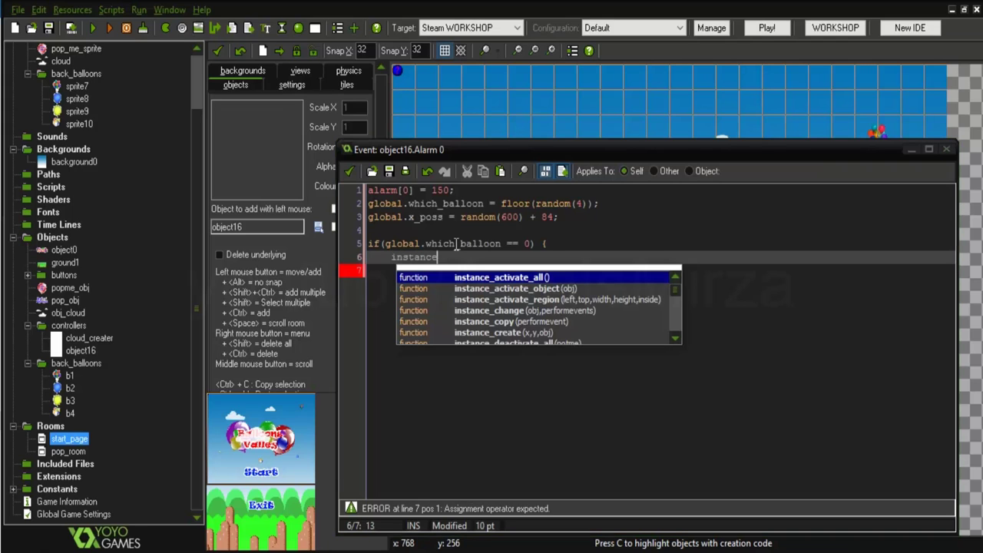
{"action": "type", "text": "_create("}
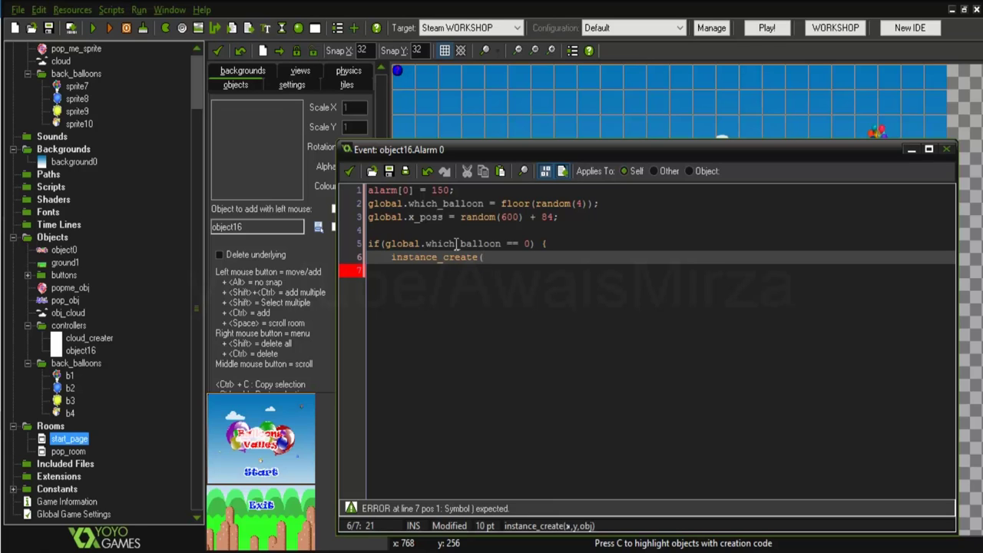
{"action": "double_click", "coordinate": [440, 218]}
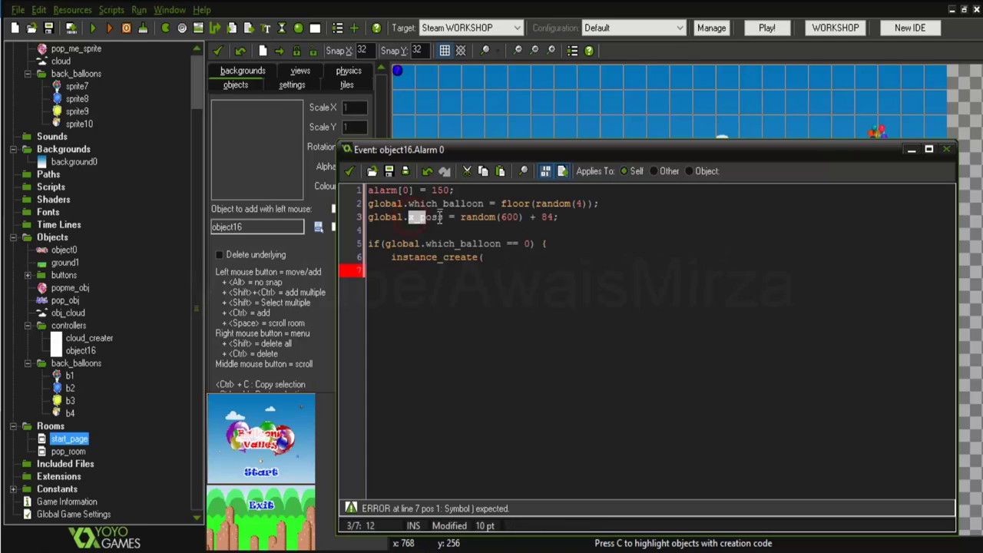
{"action": "left_click", "coordinate": [520, 259]}
{"action": "type", "text": "global"}
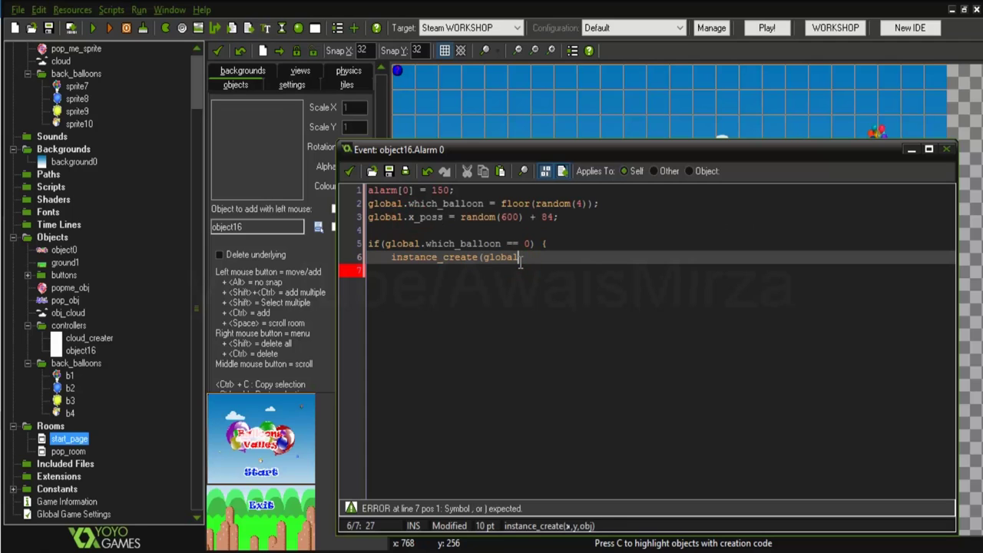
{"action": "type", "text": ".x"}
{"action": "type", "text": "_pos"}
{"action": "type", "text": "s"}
{"action": "left_click", "coordinate": [443, 217]}
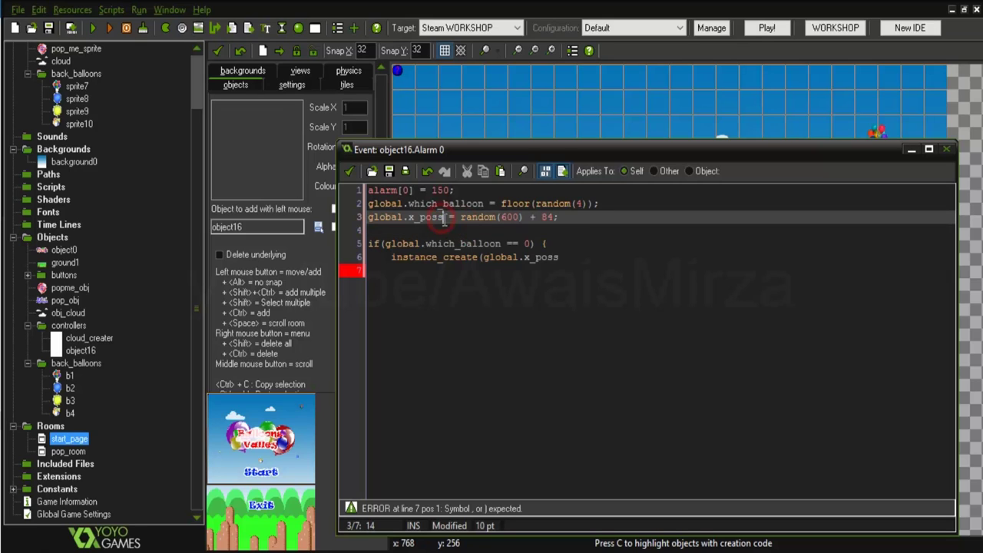
{"action": "key", "text": "BackSpace"}
- Restore x_poss and complete the call as instance_create(global.x_poss, room_height - 300, b1);
{"action": "type", "text": "s"}
{"action": "left_click", "coordinate": [585, 259]}
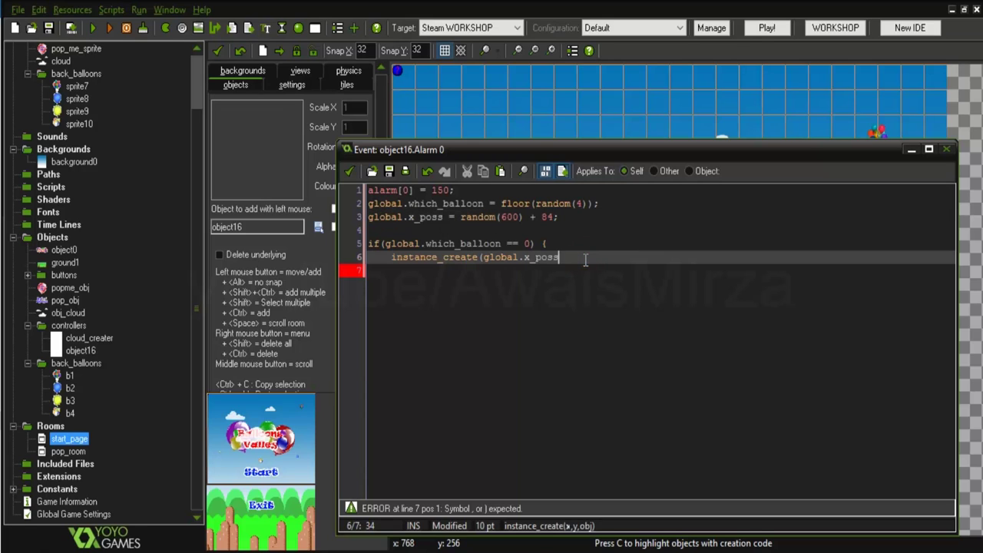
{"action": "type", "text": ","}
{"action": "type", "text": " room"}
{"action": "type", "text": "_height"}
{"action": "type", "text": " -"}
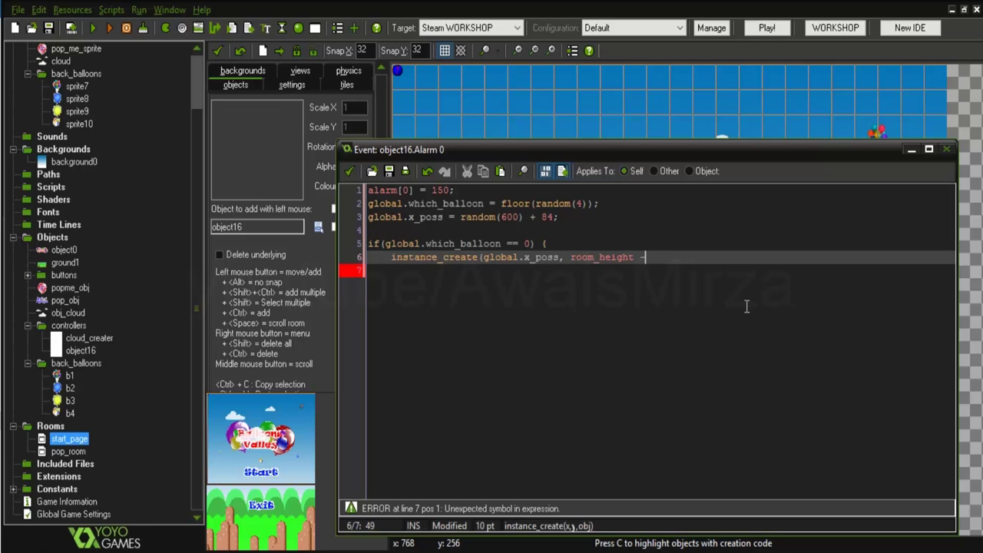
{"action": "type", "text": " 300"}
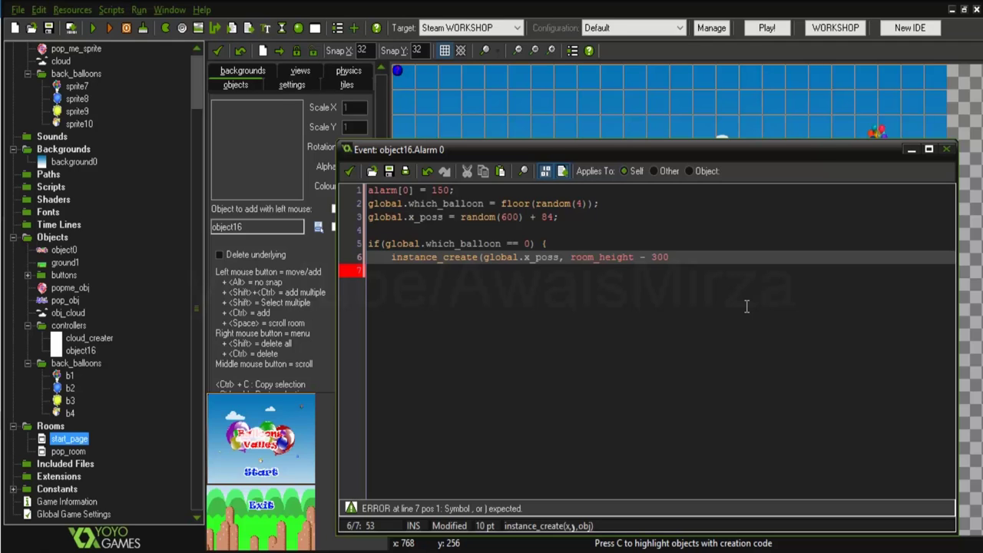
{"action": "type", "text": ", "}
{"action": "type", "text": "b"}
{"action": "type", "text": "1)"}
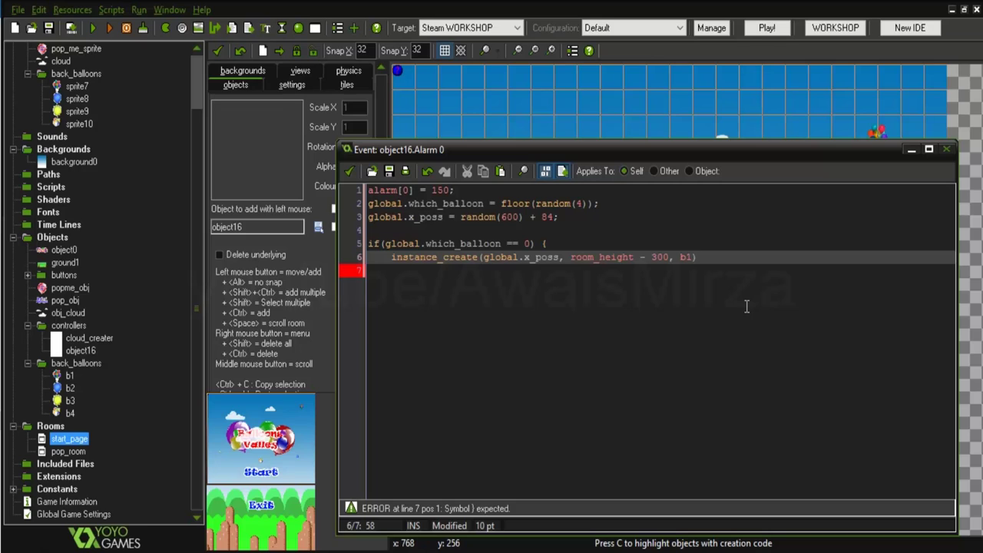
{"action": "type", "text": ";"}
- Close the if block with an unindented brace and save the project
{"action": "key", "text": "Return"}
{"action": "type", "text": "}"}
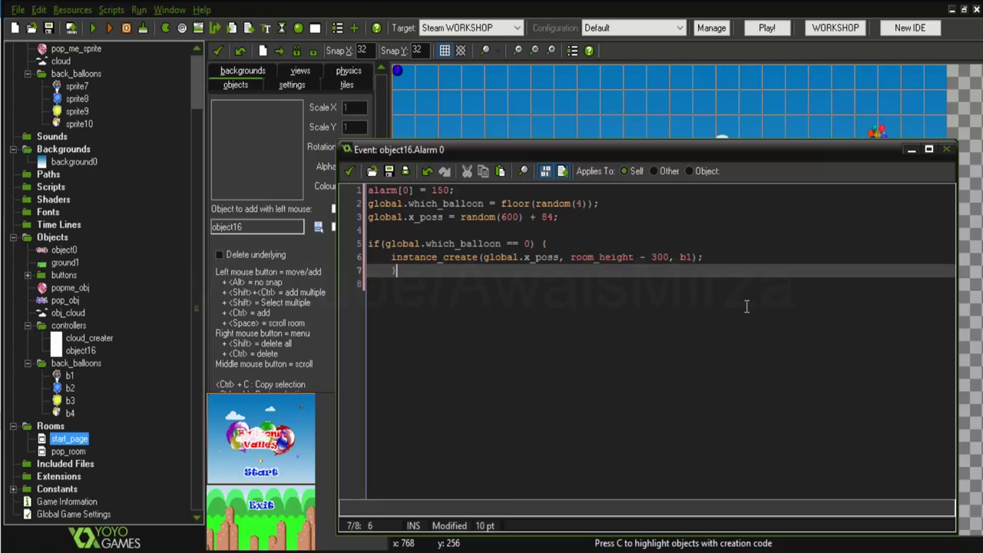
{"action": "key", "text": "Down"}
{"action": "key", "text": "Up"}
{"action": "key", "text": "End"}
{"action": "key", "text": "BackSpace"}
{"action": "key", "text": "BackSpace"}
{"action": "key", "text": "BackSpace"}
{"action": "type", "text": "}"}
{"action": "key", "text": "ctrl+s"}
- Duplicate the if block three times below the original
{"action": "left_click_drag", "start_coordinate": [380, 272], "coordinate": [365, 254]}
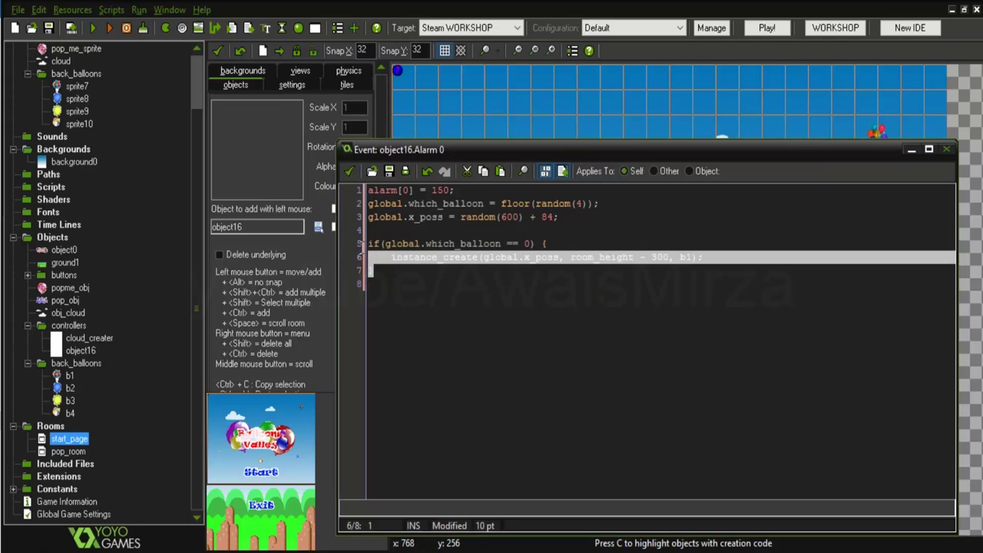
{"action": "key", "text": "ctrl+c"}
{"action": "left_click", "coordinate": [398, 271]}
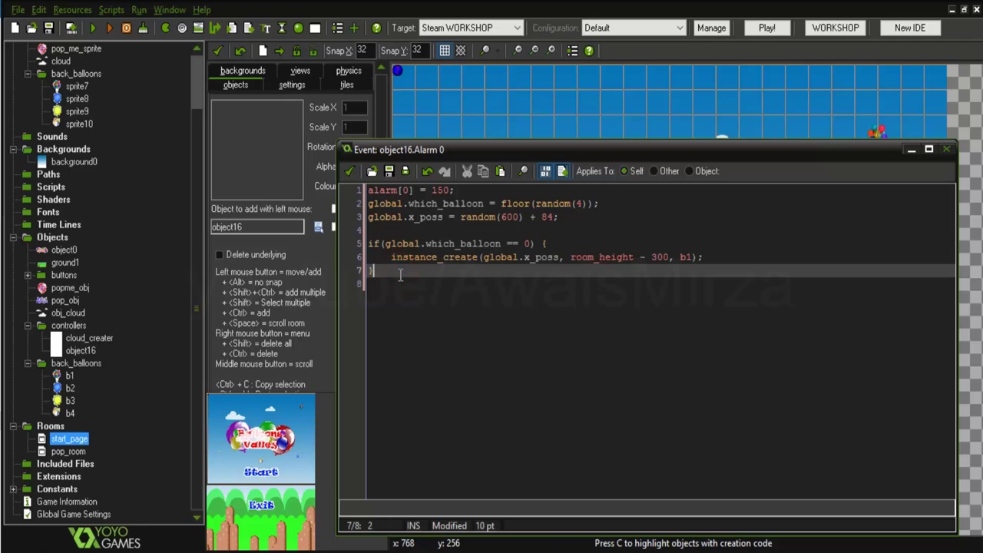
{"action": "key", "text": "Return"}
{"action": "key", "text": "ctrl+v"}
{"action": "key", "text": "Return"}
{"action": "key", "text": "ctrl+v"}
{"action": "key", "text": "Return"}
{"action": "key", "text": "ctrl+v"}
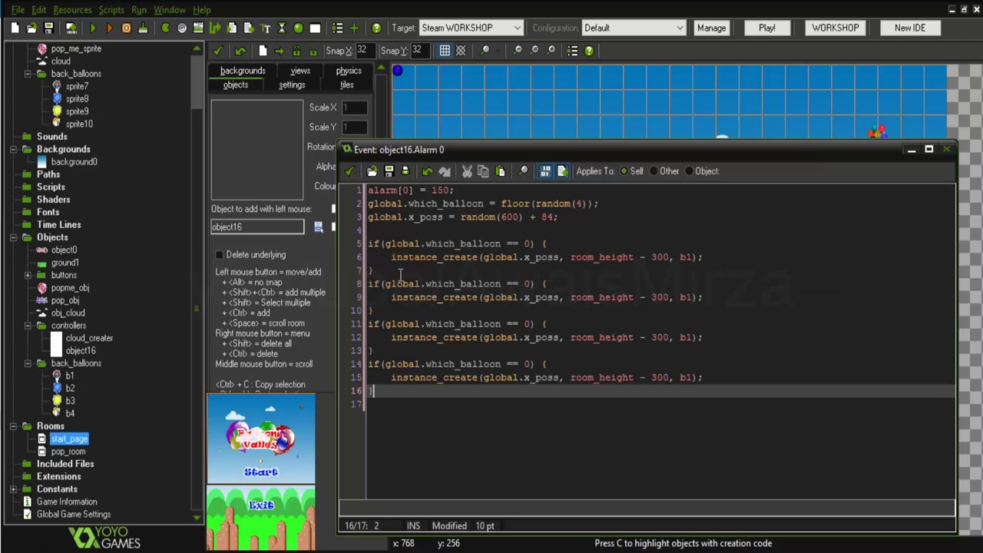
- Prefix the second, third and fourth if statements with else
{"action": "left_click", "coordinate": [367, 284]}
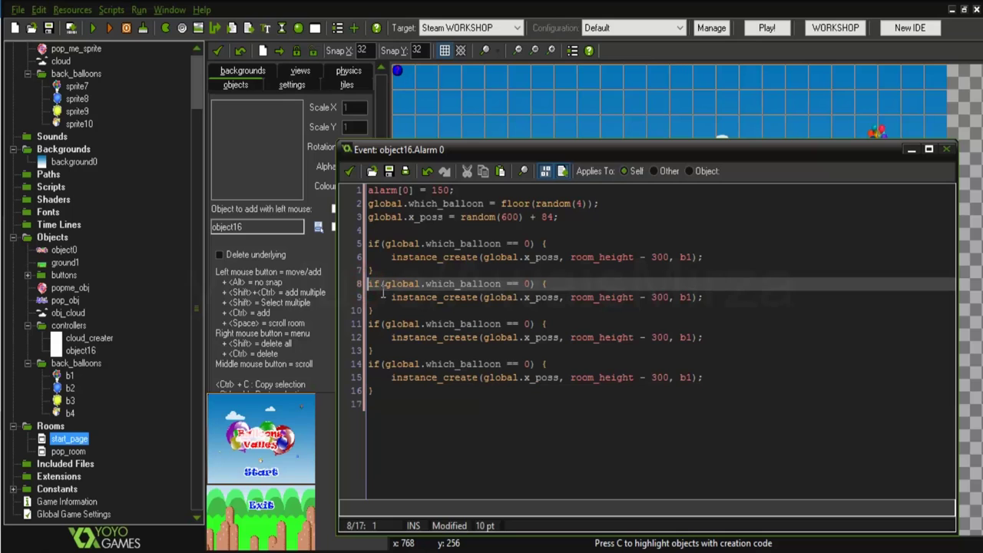
{"action": "type", "text": "else"}
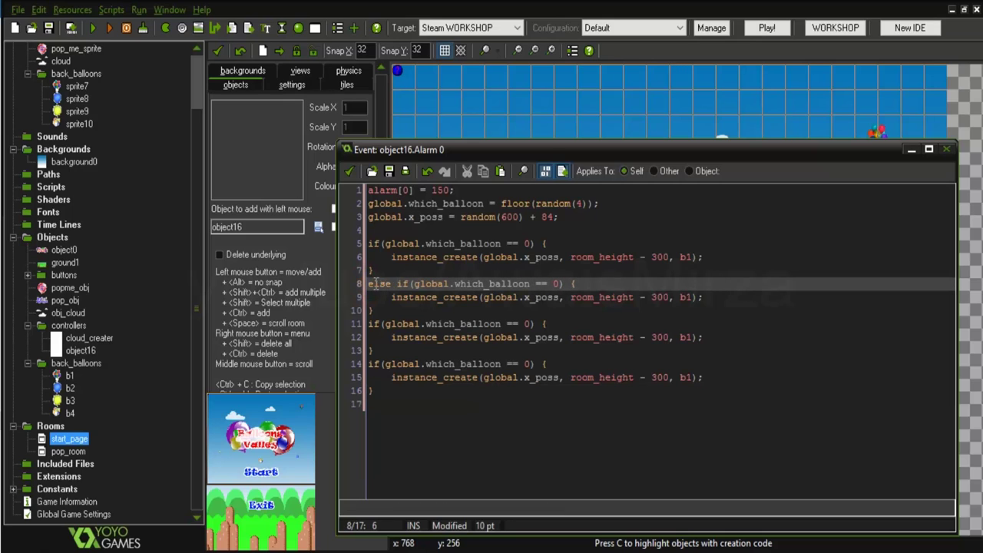
{"action": "double_click", "coordinate": [378, 284]}
{"action": "key", "text": "ctrl+c"}
{"action": "left_click", "coordinate": [369, 324]}
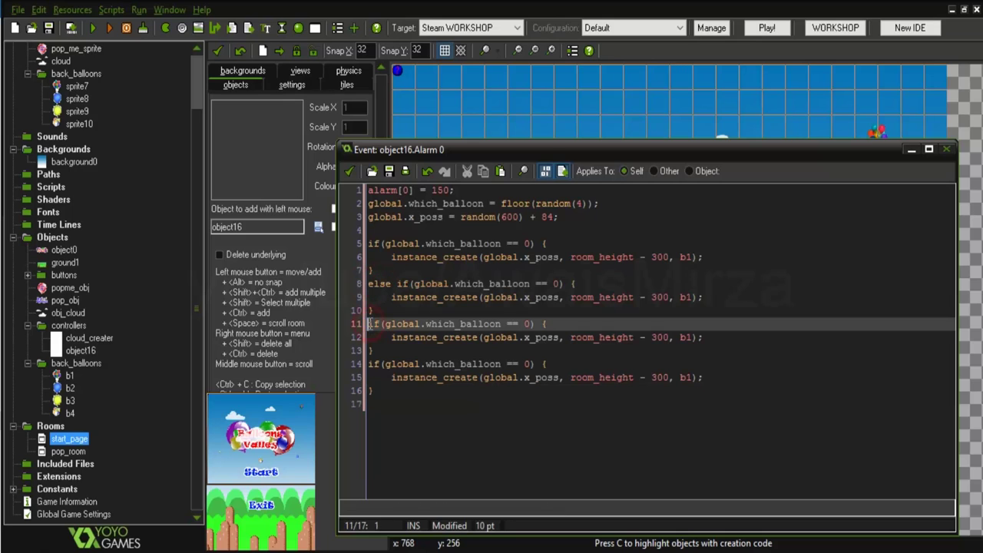
{"action": "key", "text": "ctrl+v"}
{"action": "left_click", "coordinate": [369, 364]}
{"action": "key", "text": "ctrl+v"}
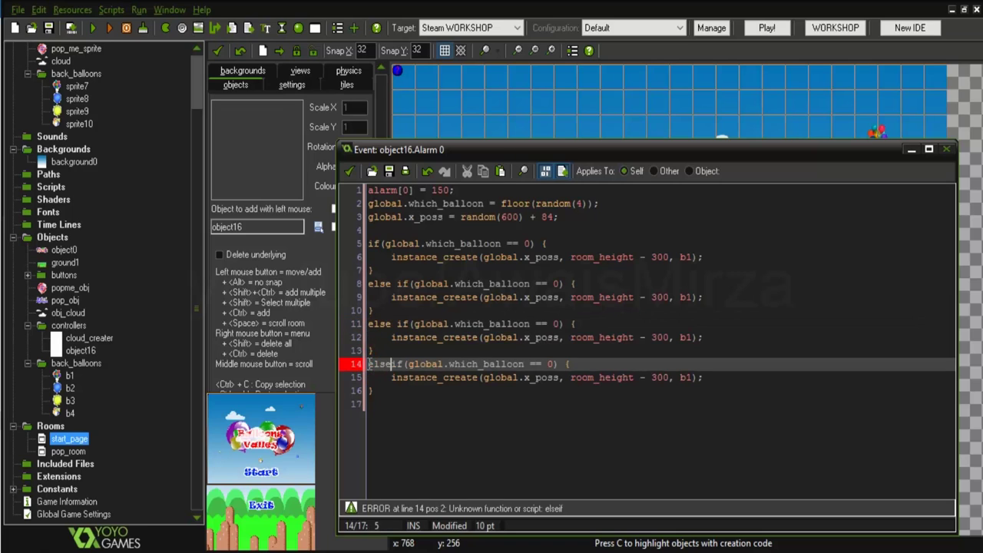
{"action": "left_click", "coordinate": [450, 364]}
- Change the copied which_balloon conditions to 1, 2 and 3
{"action": "double_click", "coordinate": [556, 283]}
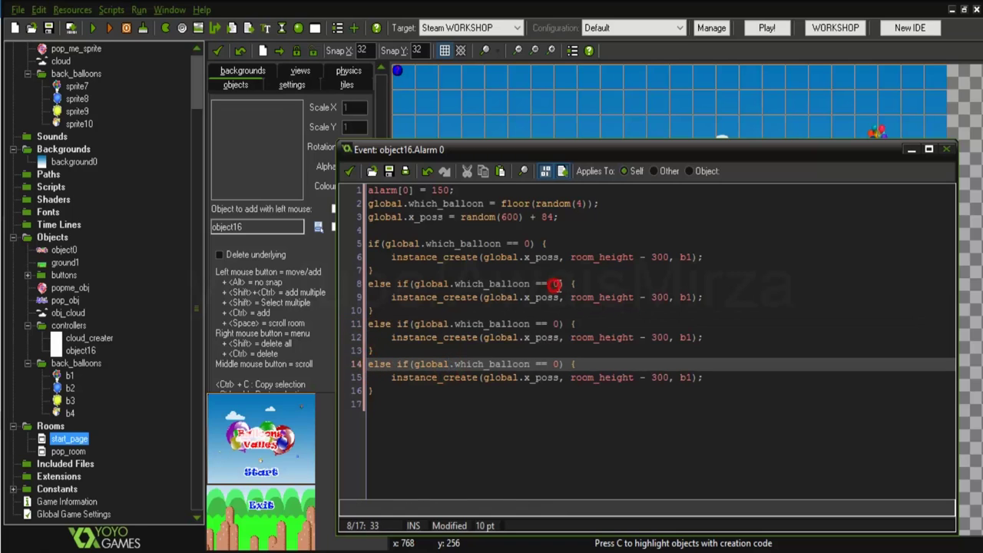
{"action": "type", "text": "1"}
{"action": "left_click", "coordinate": [553, 324]}
{"action": "double_click", "coordinate": [553, 323]}
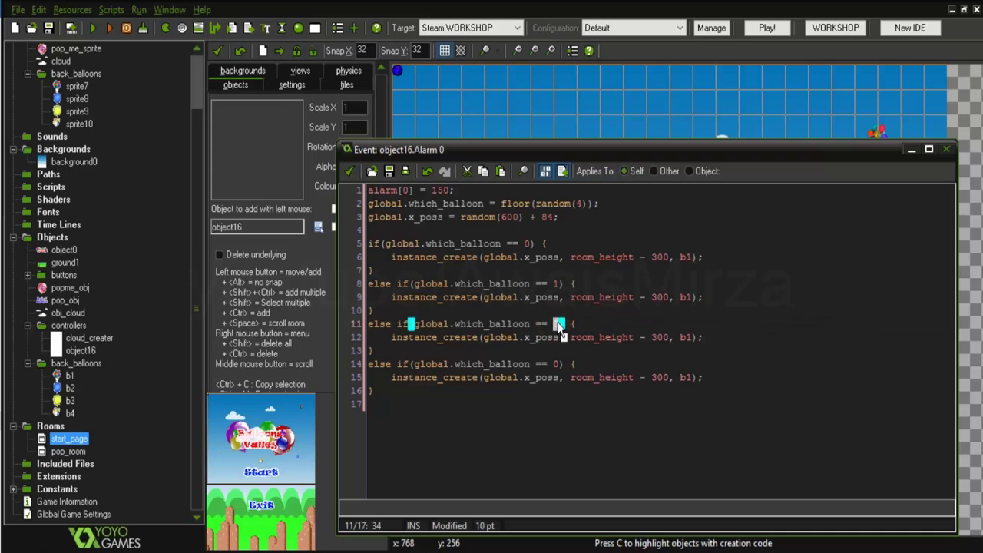
{"action": "type", "text": "2"}
{"action": "double_click", "coordinate": [558, 364]}
{"action": "type", "text": "3"}
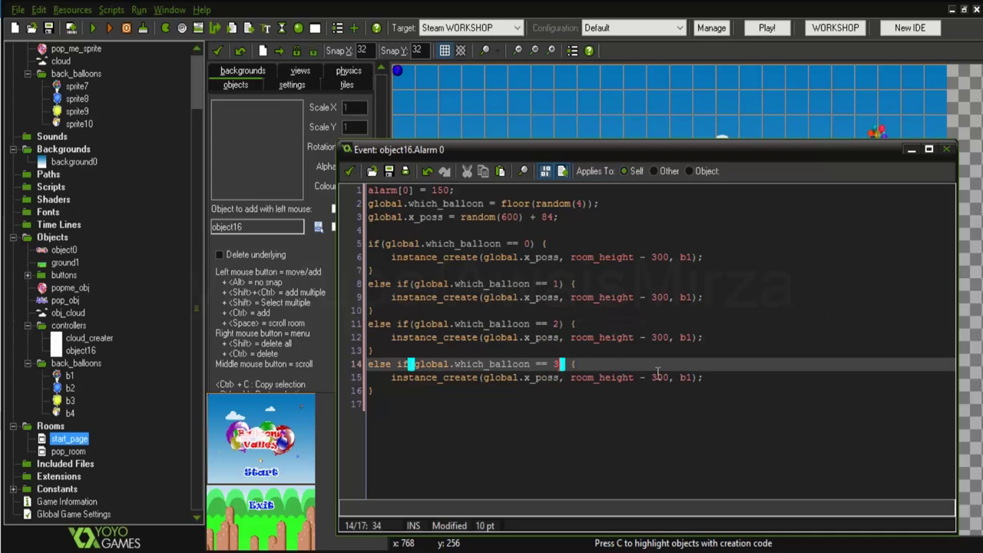
- Change the spawned objects in the copies to b2, b3 and b4, then save
{"action": "left_click", "coordinate": [726, 377]}
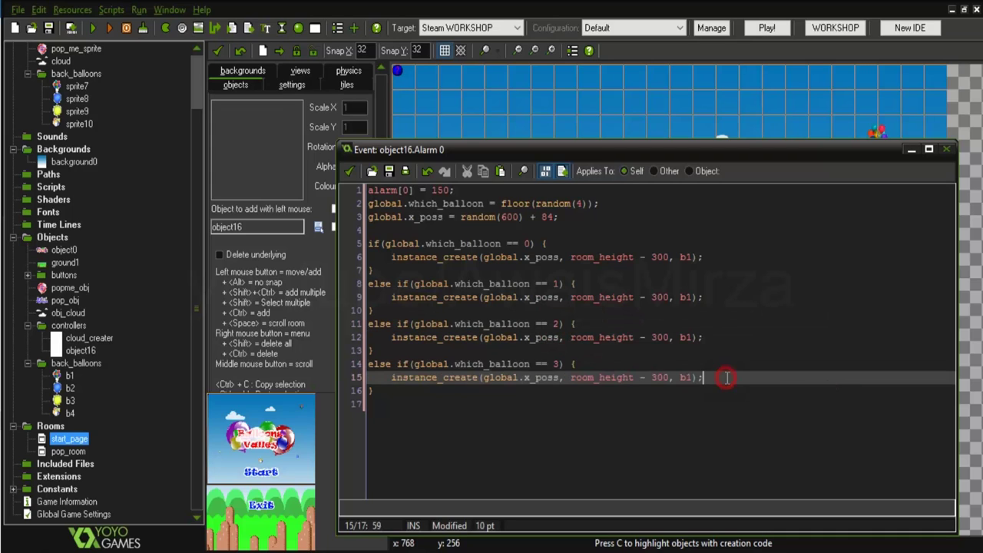
{"action": "left_click", "coordinate": [654, 349]}
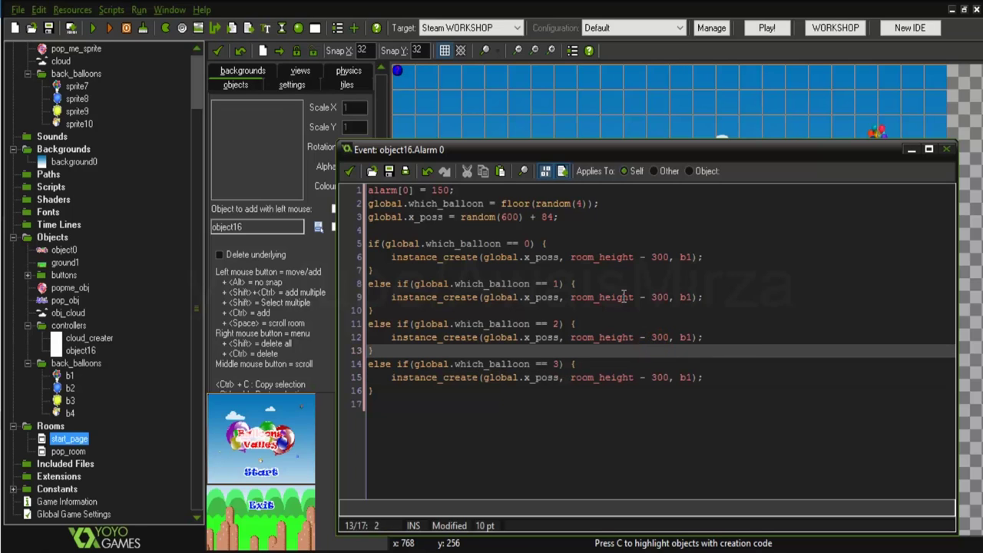
{"action": "left_click", "coordinate": [687, 297]}
{"action": "left_click_drag", "start_coordinate": [687, 297], "coordinate": [695, 297]}
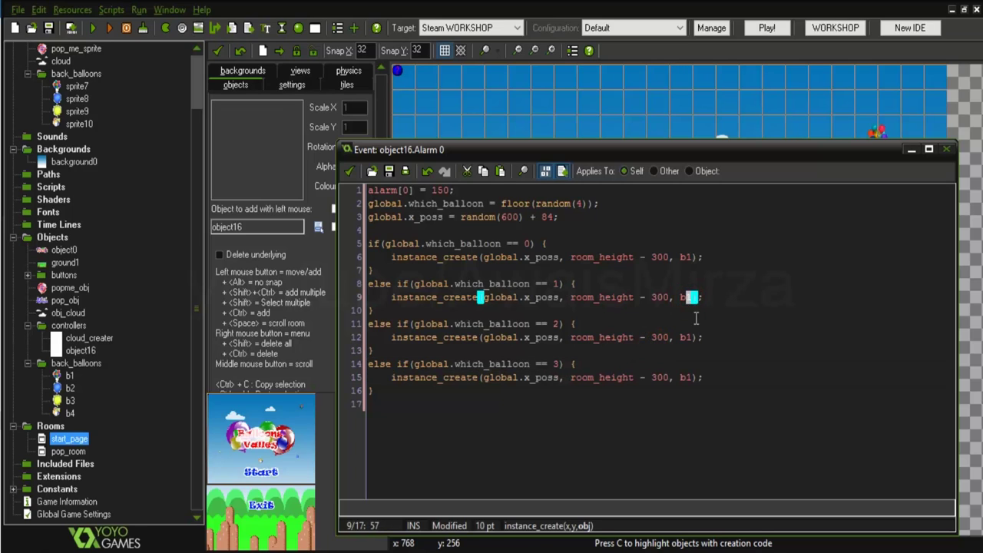
{"action": "type", "text": "2"}
{"action": "left_click_drag", "start_coordinate": [686, 337], "coordinate": [694, 341]}
{"action": "type", "text": "3"}
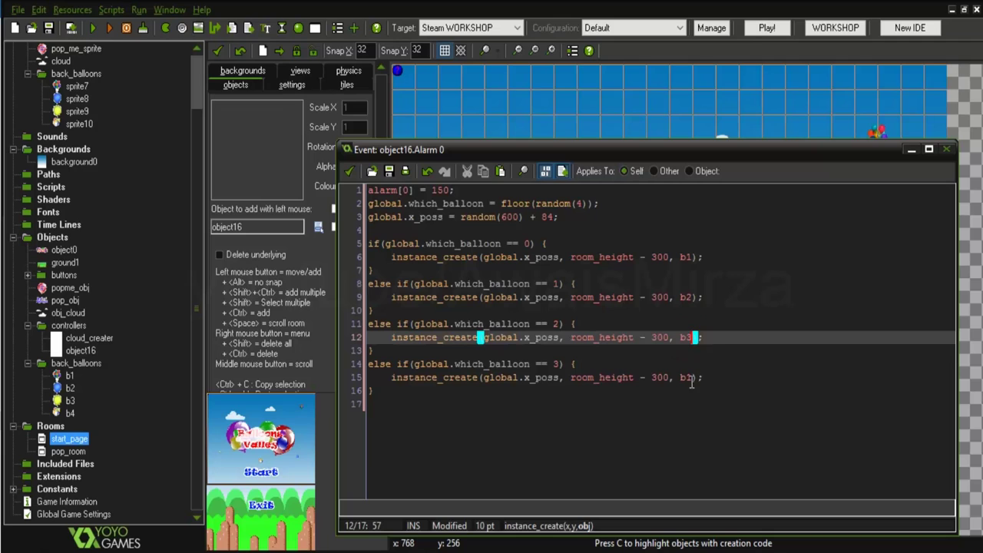
{"action": "left_click_drag", "start_coordinate": [686, 377], "coordinate": [694, 379]}
{"action": "type", "text": "4"}
{"action": "left_click", "coordinate": [724, 376]}
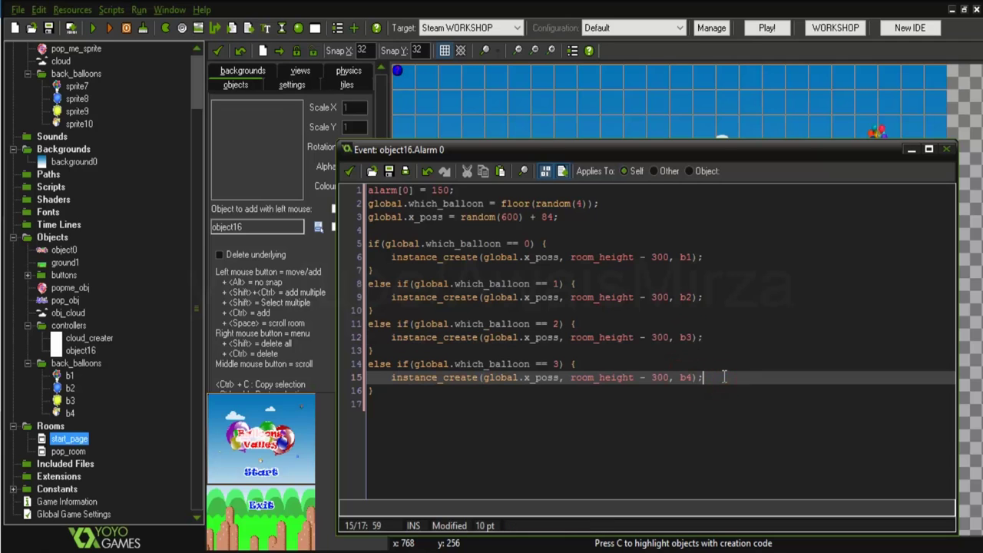
{"action": "key", "text": "ctrl+s"}
- Save again and review the if/else-if chain lines
{"action": "left_click", "coordinate": [579, 364]}
{"action": "key", "text": "ctrl+s"}
{"action": "left_click", "coordinate": [681, 338]}
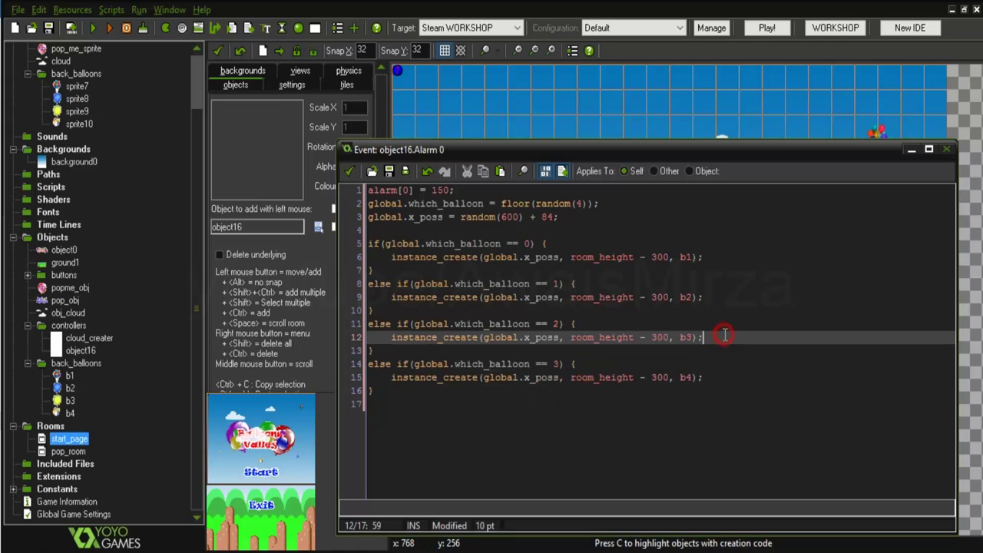
{"action": "left_click", "coordinate": [720, 285]}
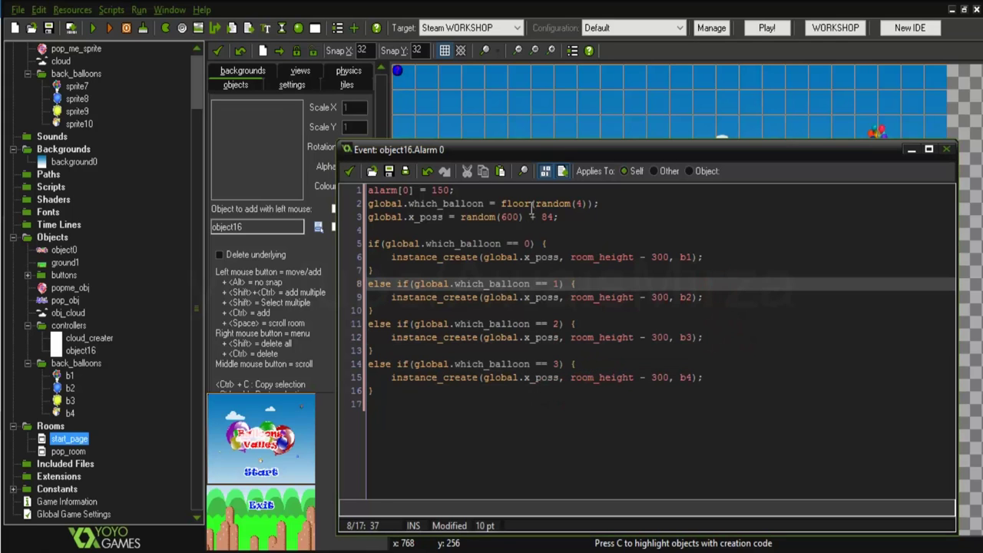
{"action": "left_click_drag", "start_coordinate": [420, 203], "coordinate": [468, 204]}
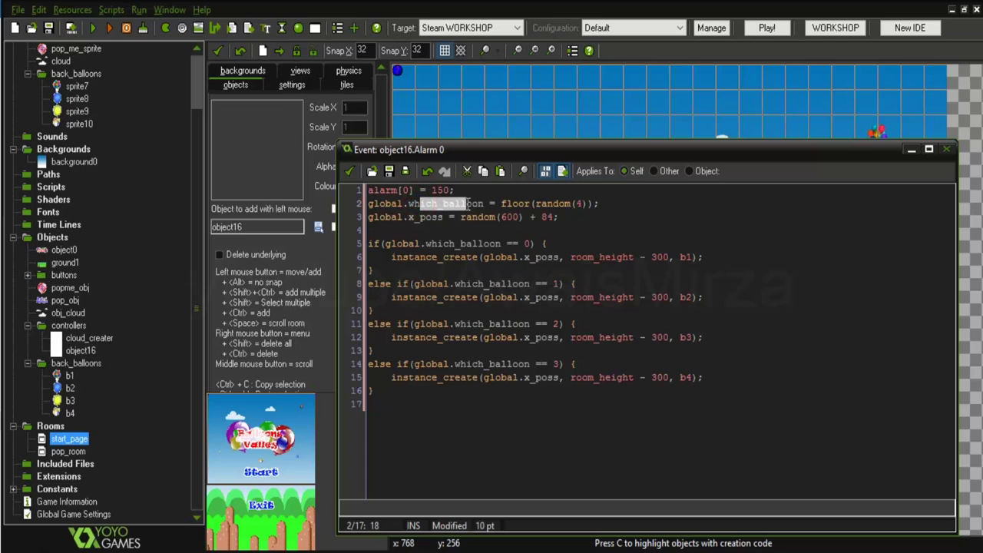
{"action": "left_click", "coordinate": [595, 229]}
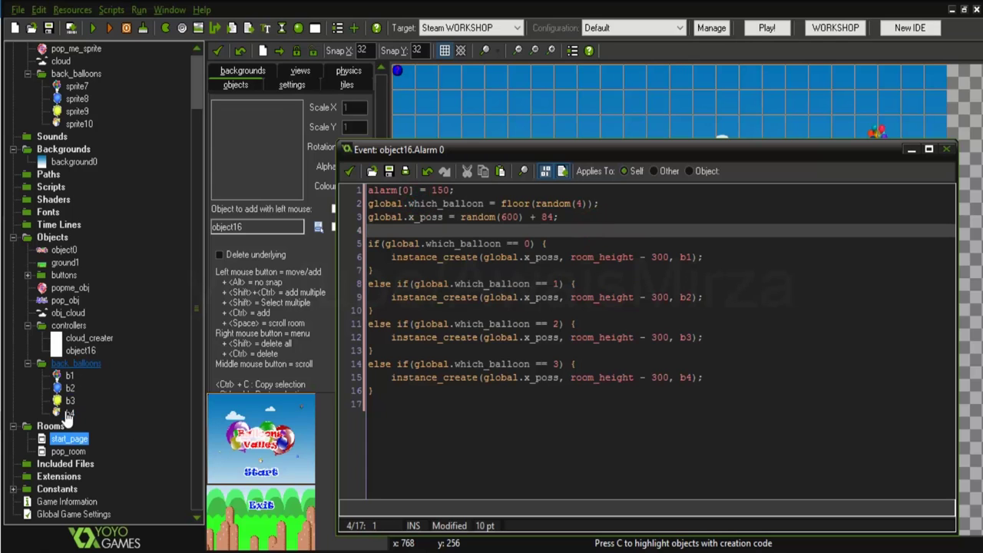
{"action": "left_click", "coordinate": [759, 337]}
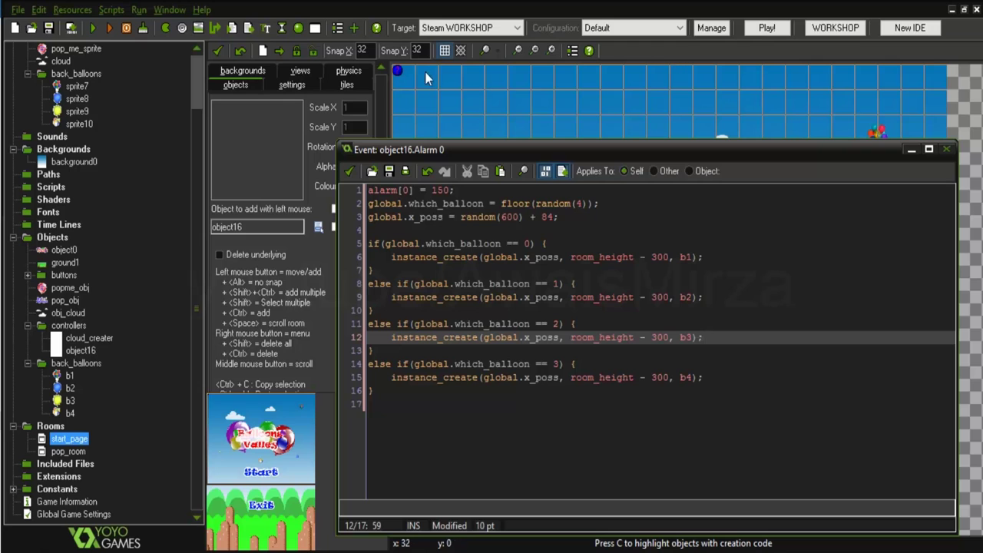
- Confirm the Alarm 0 code, close the start_page room, and OK the back_balloons_controller object
{"action": "left_click", "coordinate": [351, 171]}
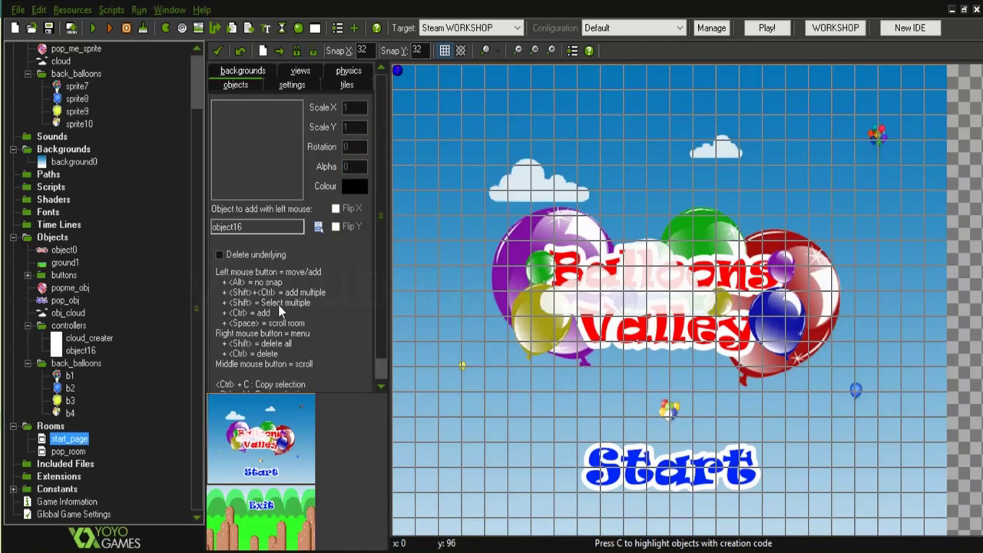
{"action": "left_click", "coordinate": [216, 52]}
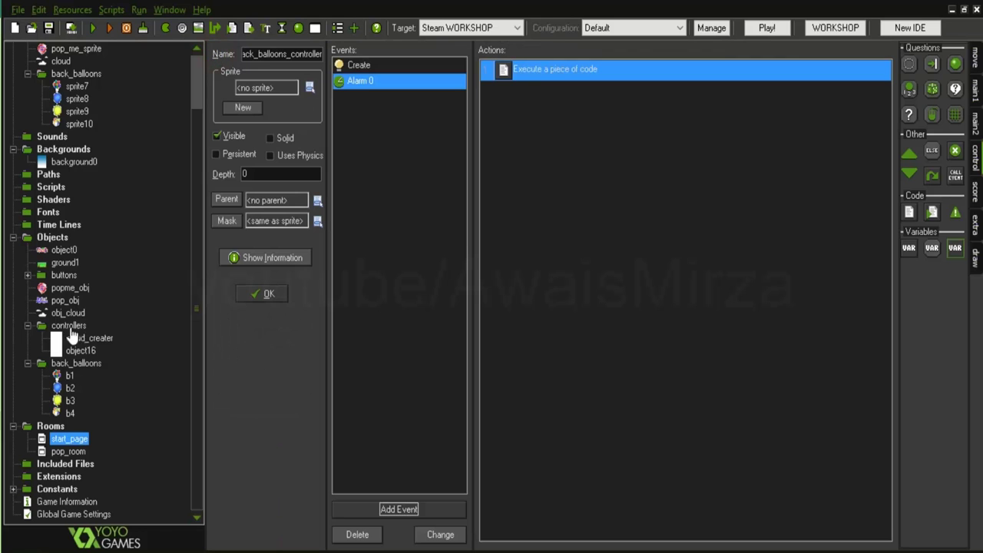
{"action": "double_click", "coordinate": [569, 72]}
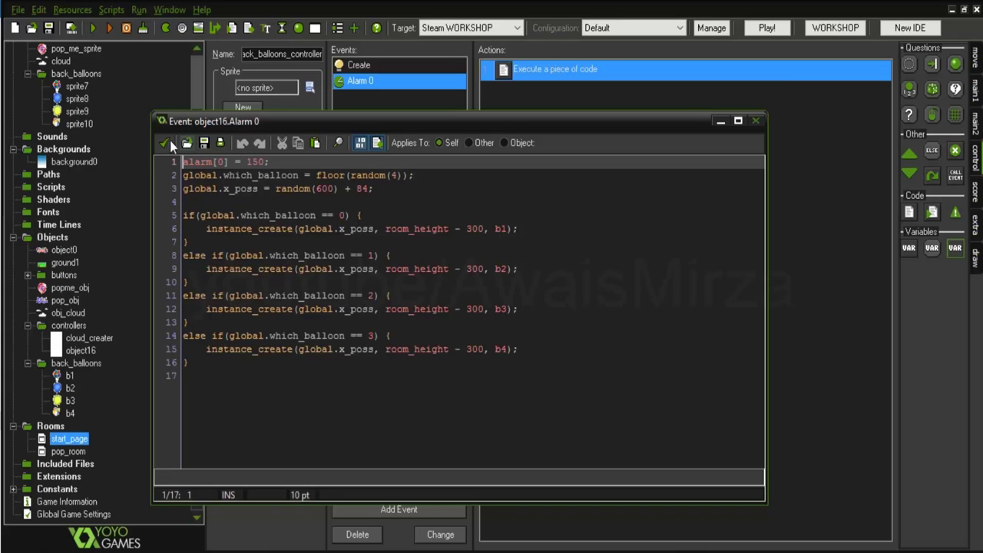
{"action": "left_click", "coordinate": [165, 143]}
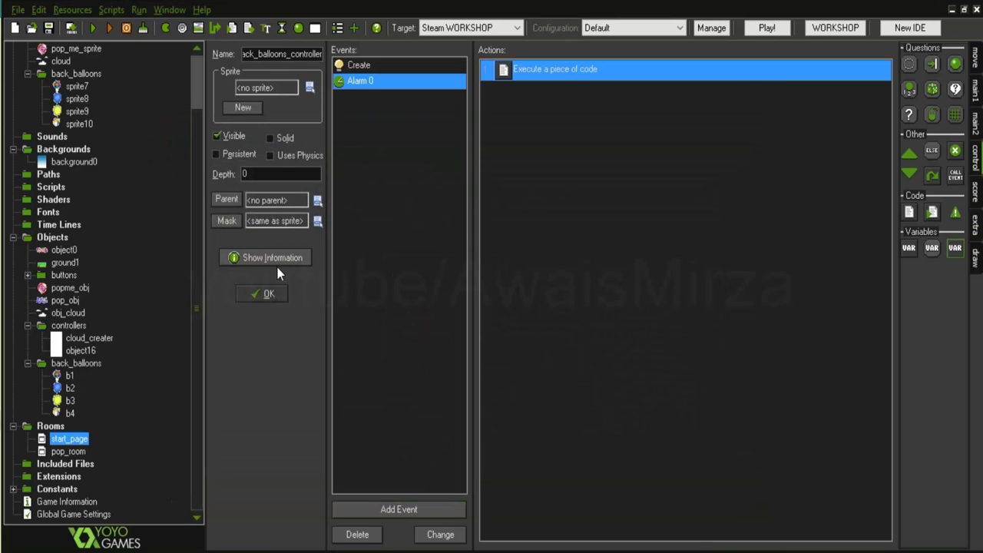
{"action": "left_click", "coordinate": [267, 295]}
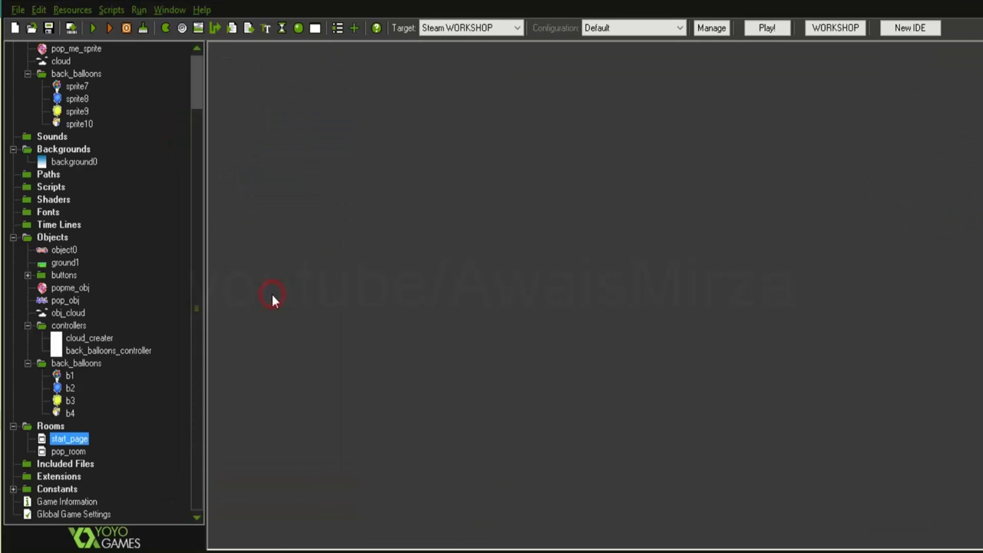
- Select back_balloons_controller in start_page's object picker, place it at the top-left corner, and confirm
{"action": "double_click", "coordinate": [72, 439]}
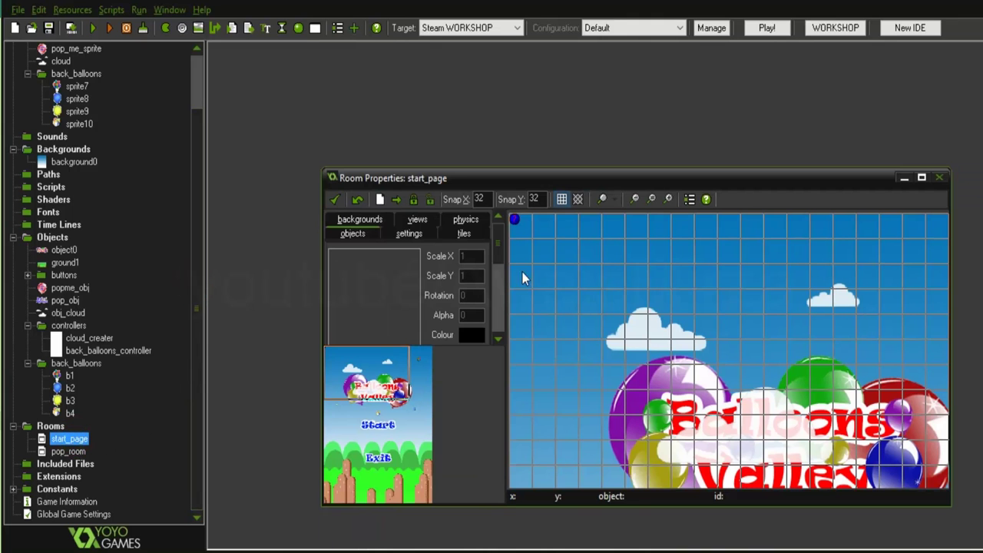
{"action": "left_click", "coordinate": [500, 313]}
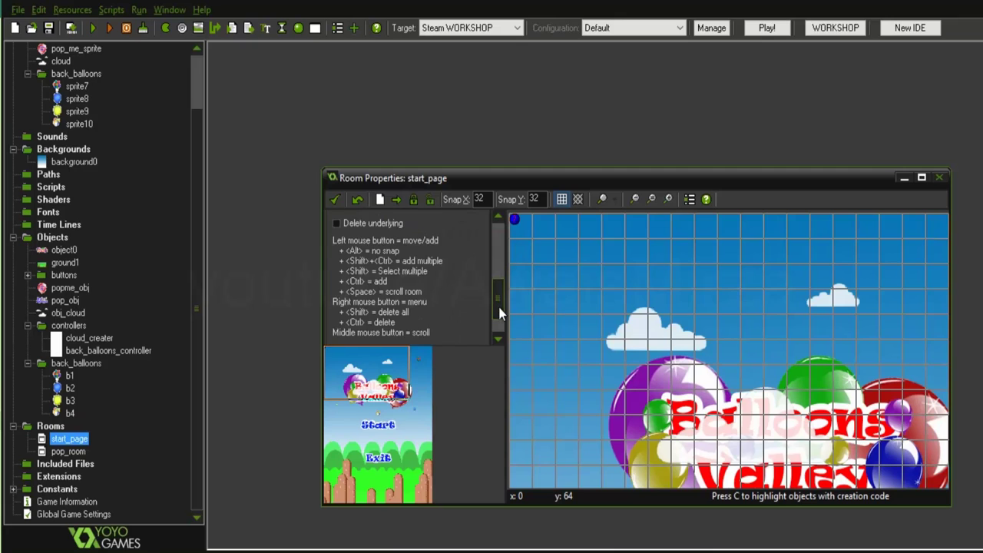
{"action": "left_click", "coordinate": [496, 280]}
{"action": "left_click", "coordinate": [435, 252]}
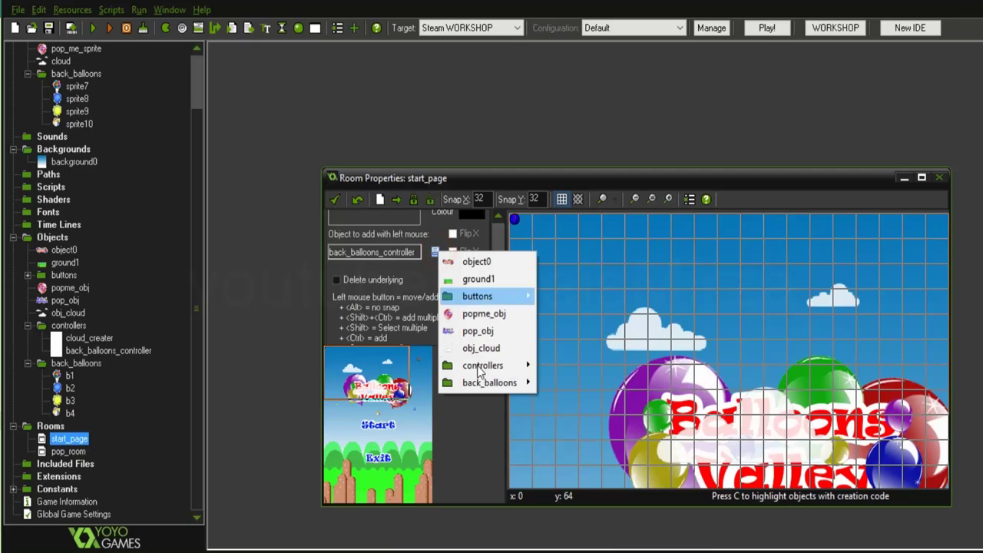
{"action": "mouse_move", "coordinate": [485, 364]}
{"action": "left_click", "coordinate": [584, 383]}
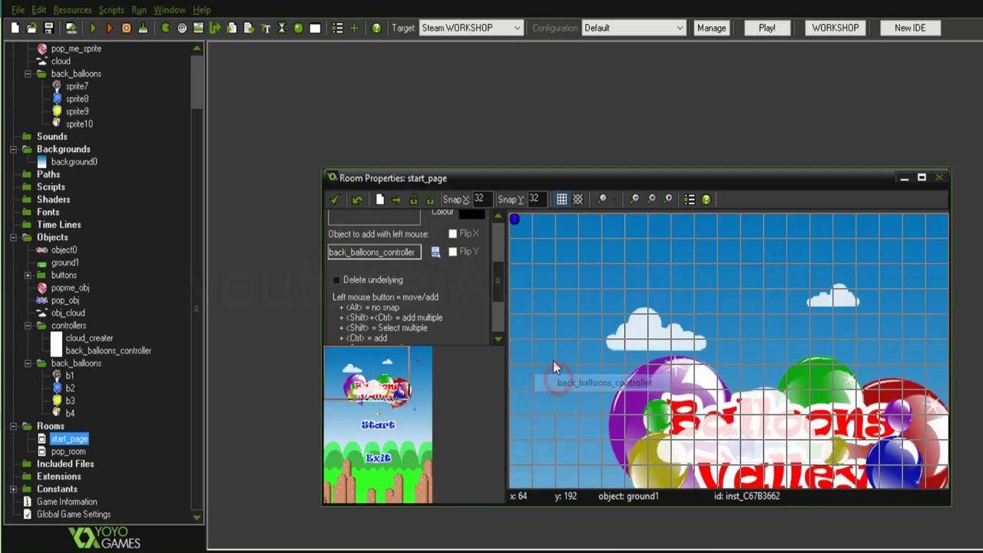
{"action": "scroll", "coordinate": [543, 223], "scroll_direction": "down", "scroll_amount": 1, "text": "ctrl"}
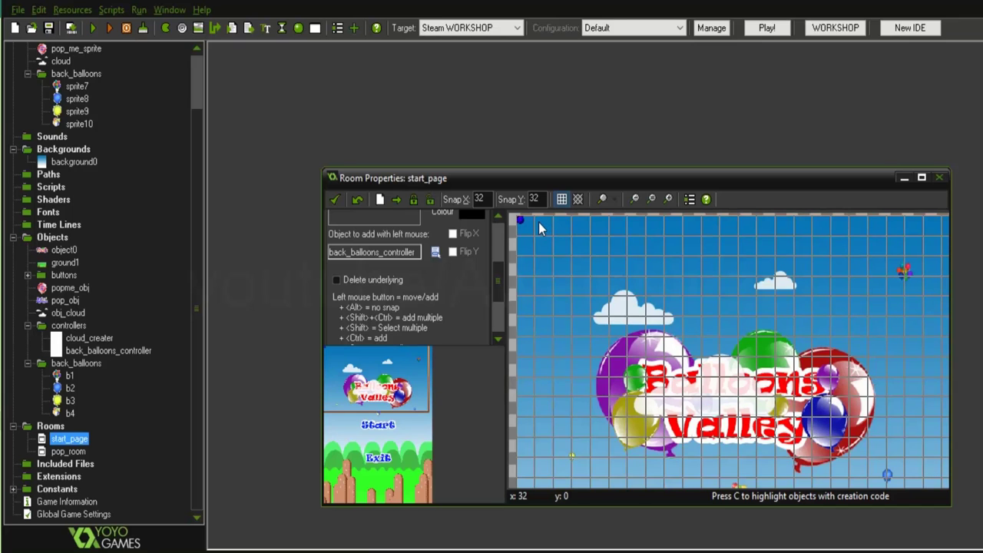
{"action": "left_click", "coordinate": [539, 224]}
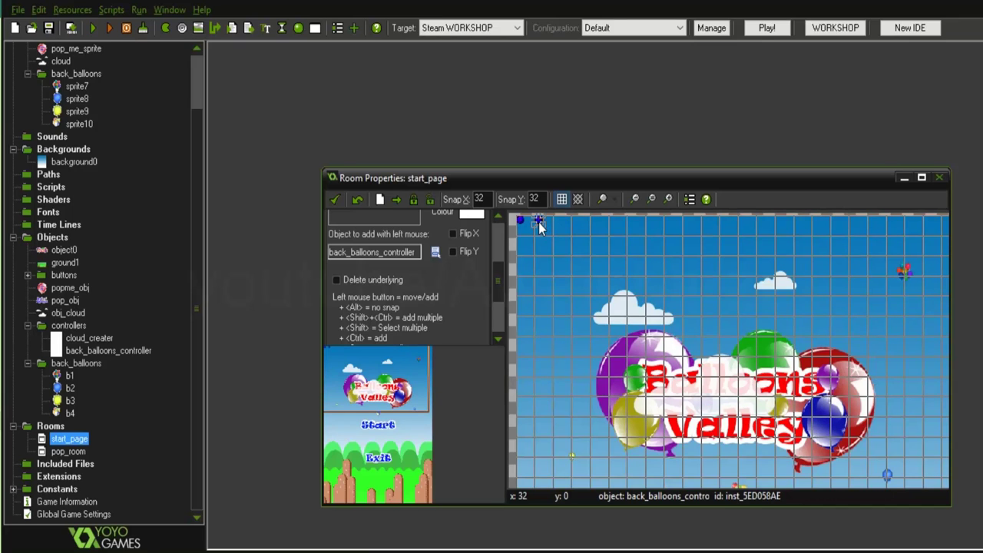
{"action": "scroll", "coordinate": [540, 223], "scroll_direction": "up", "scroll_amount": 2, "text": "ctrl"}
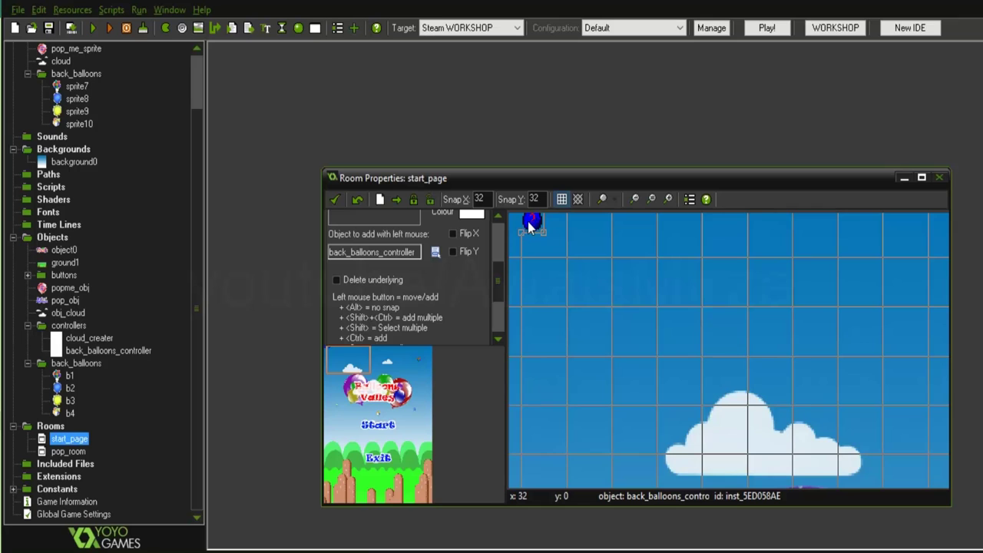
{"action": "scroll", "coordinate": [559, 280], "scroll_direction": "down", "scroll_amount": 2, "text": "ctrl"}
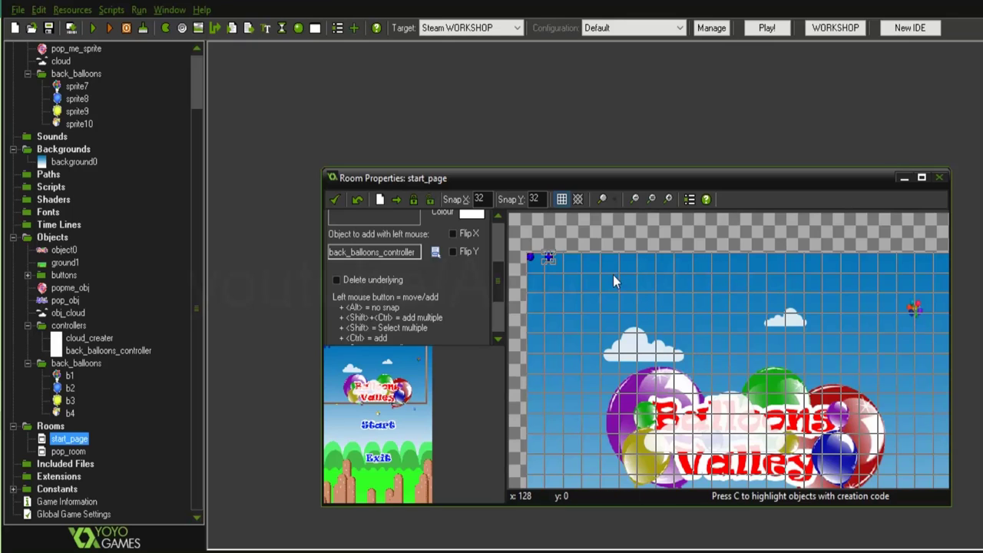
{"action": "left_click", "coordinate": [336, 200]}
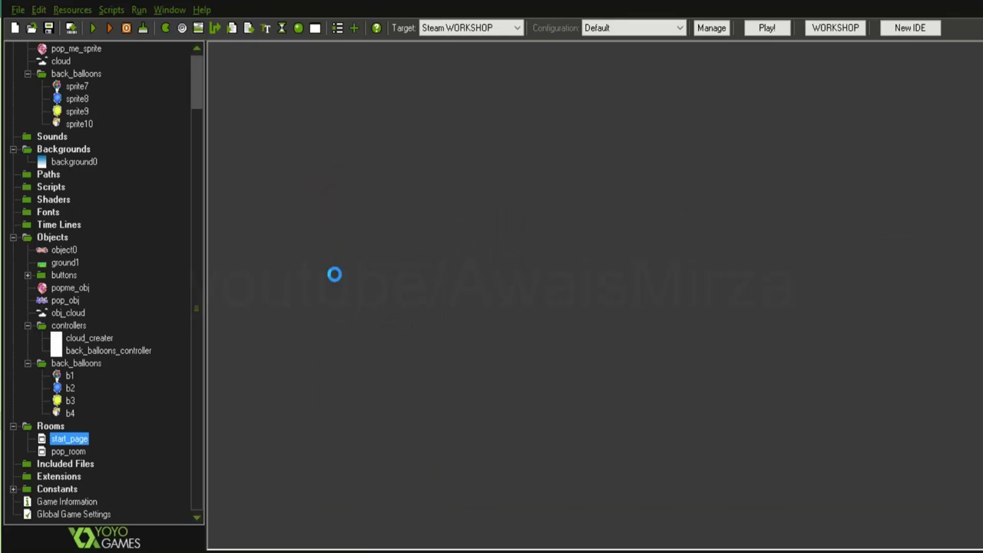
- Run the game, watch balloons rise across the title screen, then close the game window
{"action": "left_click", "coordinate": [93, 29]}
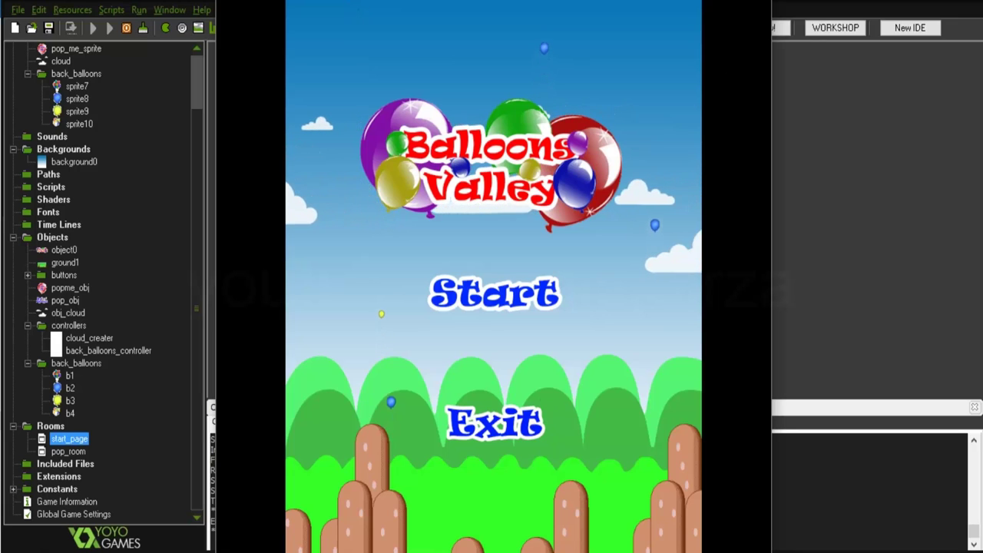
{"action": "key", "text": "Escape"}
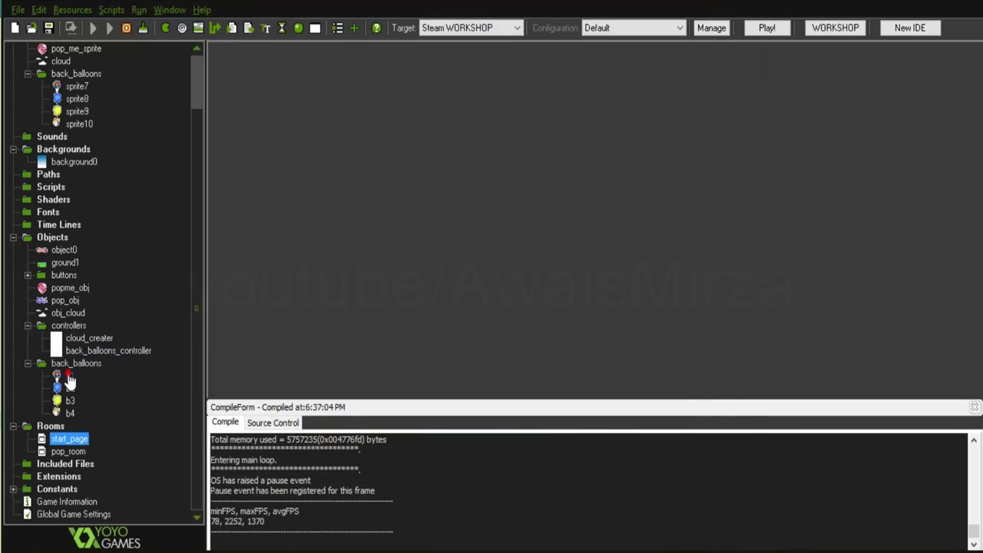
- Give balloon objects b1 and b2 depth 100, and confirm b3 and b4 properties
{"action": "double_click", "coordinate": [67, 379]}
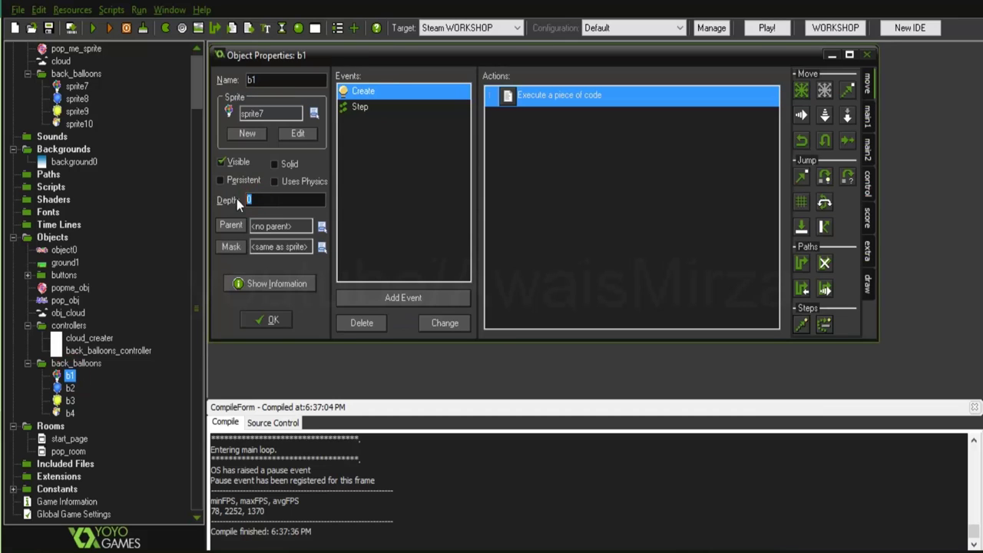
{"action": "type", "text": "100"}
{"action": "left_click", "coordinate": [280, 320]}
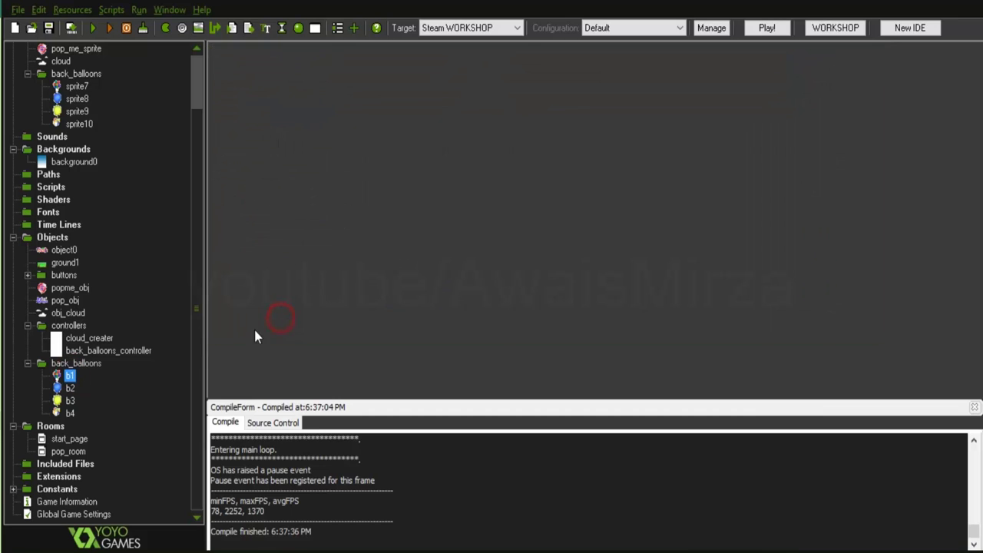
{"action": "double_click", "coordinate": [70, 389]}
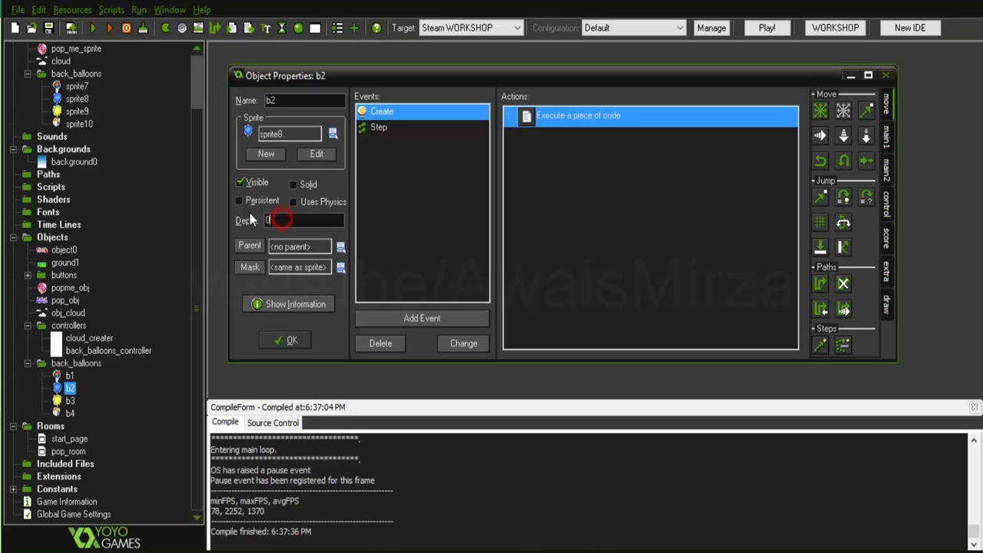
{"action": "type", "text": "100"}
{"action": "left_click", "coordinate": [291, 344]}
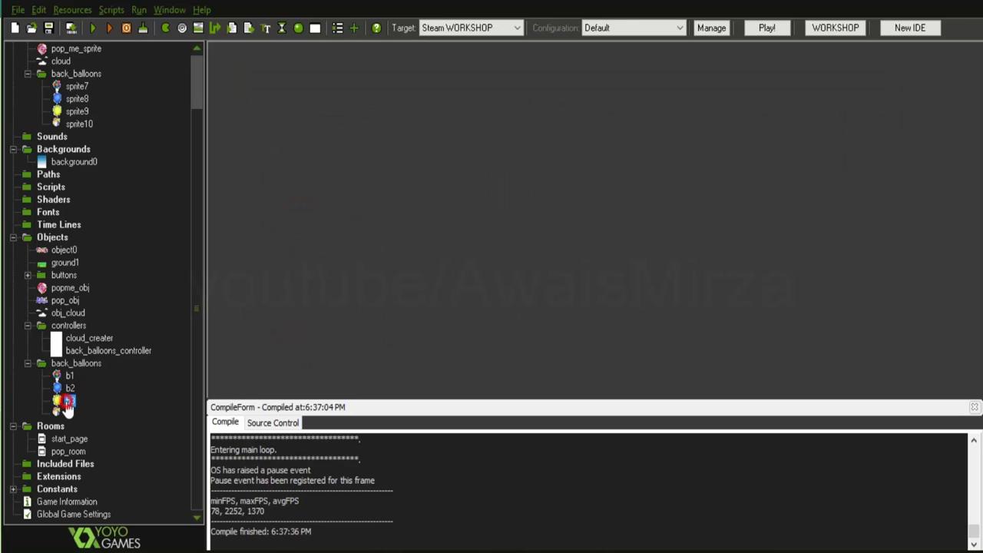
{"action": "double_click", "coordinate": [67, 402]}
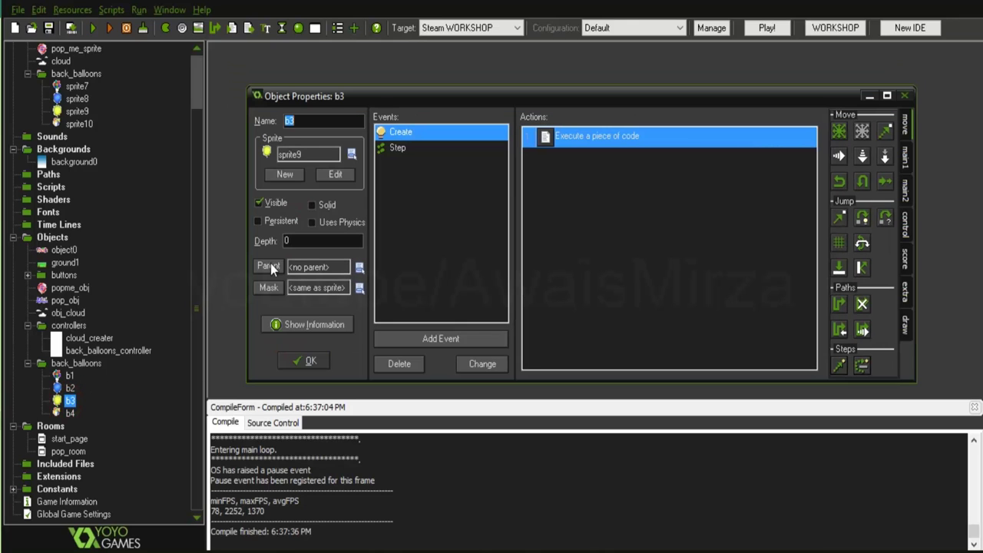
{"action": "left_click", "coordinate": [307, 363]}
{"action": "double_click", "coordinate": [68, 413]}
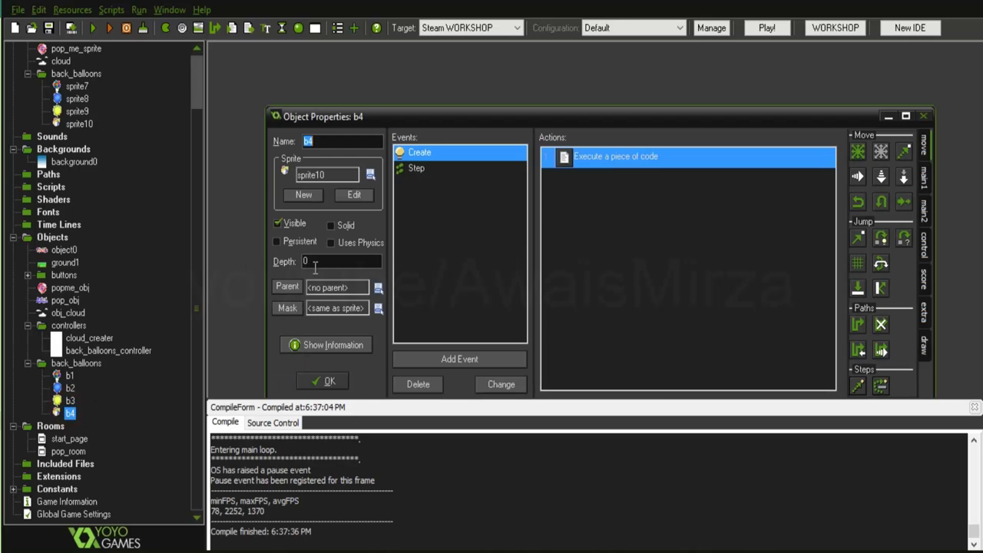
{"action": "type", "text": "100"}
{"action": "left_click", "coordinate": [321, 381]}
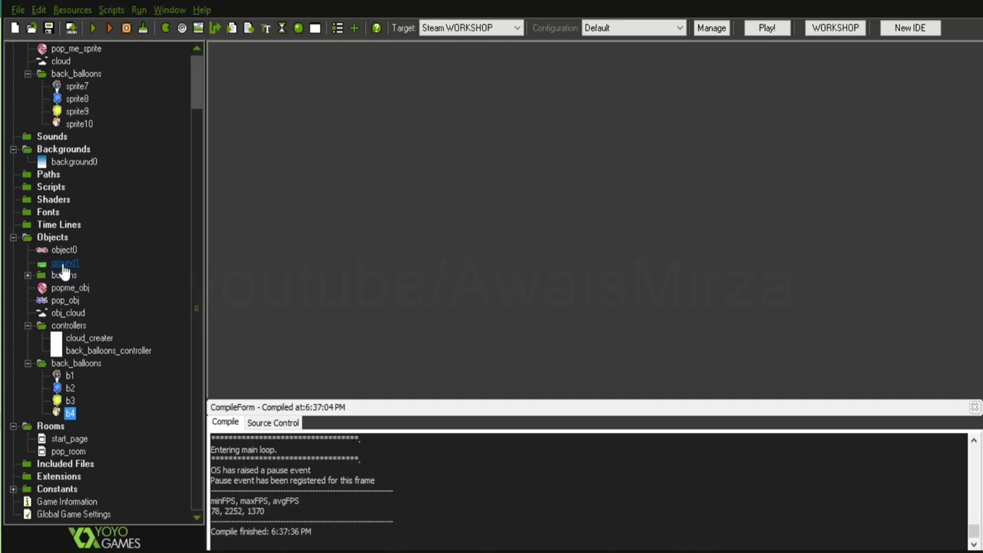
- Open ground1 to check its depth is 50, then close it
{"action": "double_click", "coordinate": [63, 264]}
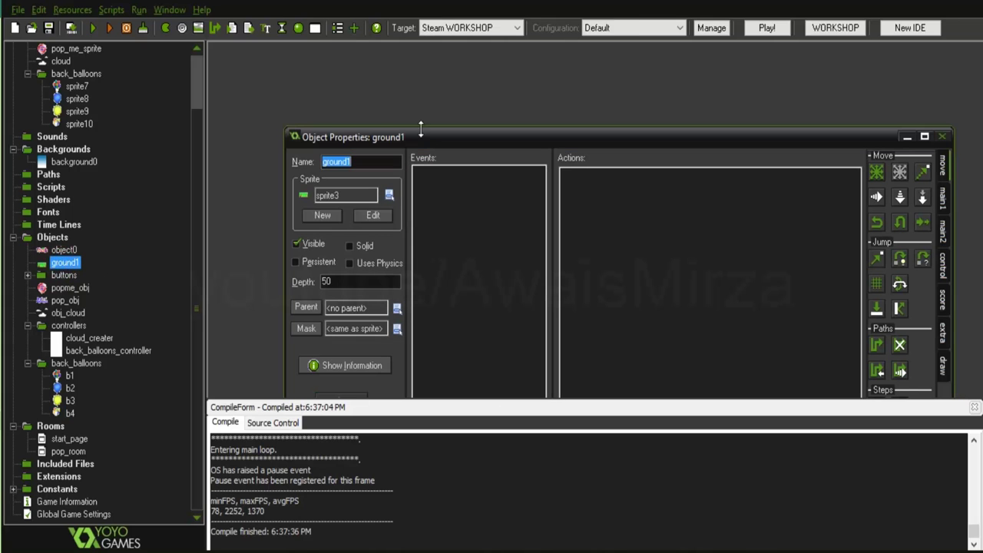
{"action": "left_click_drag", "start_coordinate": [418, 108], "coordinate": [416, 86]}
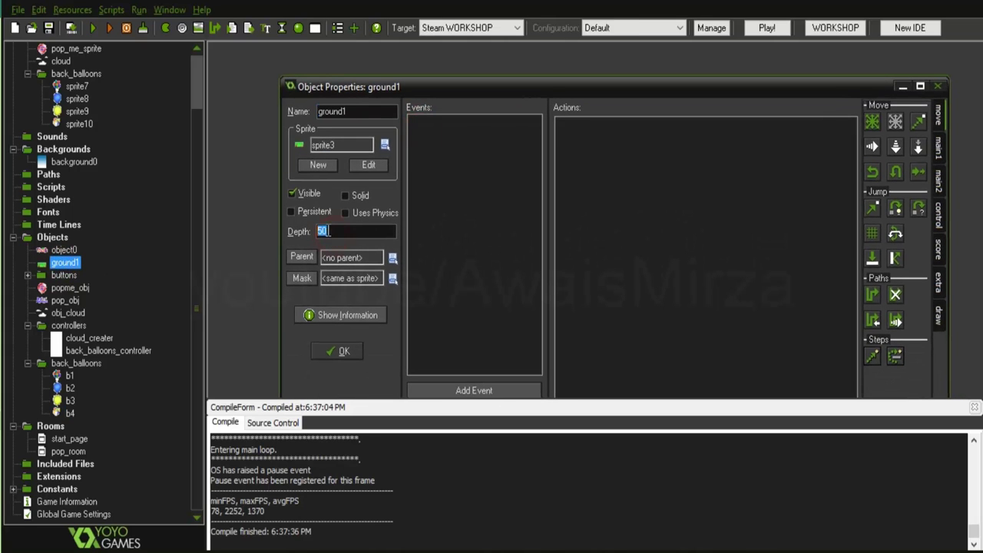
{"action": "left_click", "coordinate": [338, 354]}
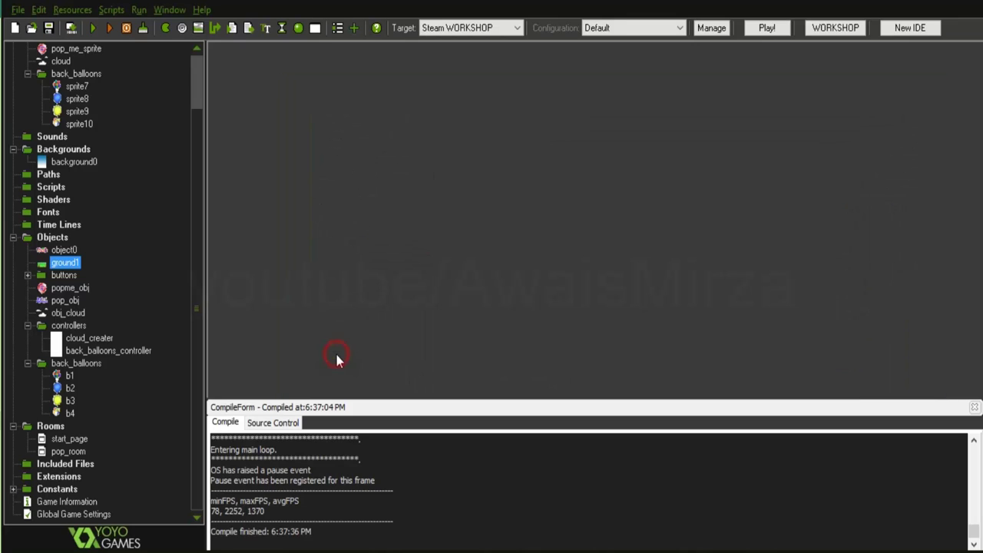
- Run the game again to watch the drifting balloons, then close the game window
{"action": "left_click", "coordinate": [94, 29]}
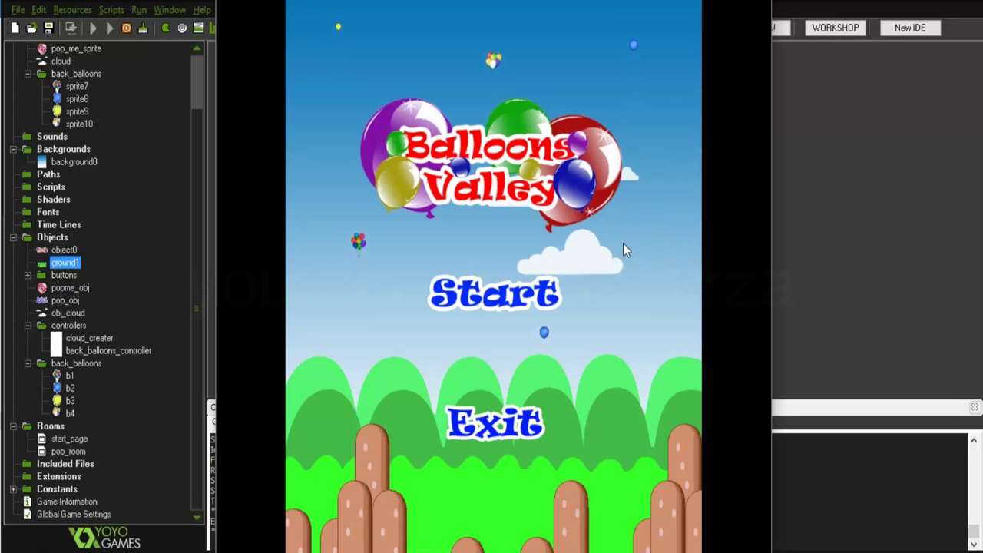
{"action": "left_click", "coordinate": [107, 421]}
- Place a back_balloons_controller instance at the top-left of pop_room
{"action": "double_click", "coordinate": [77, 452]}
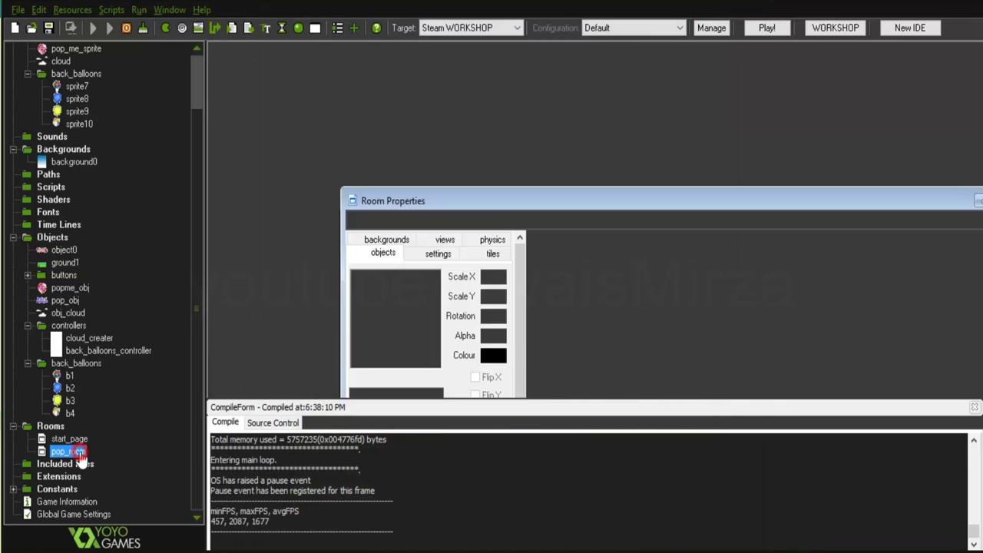
{"action": "left_click_drag", "start_coordinate": [569, 173], "coordinate": [517, 78]}
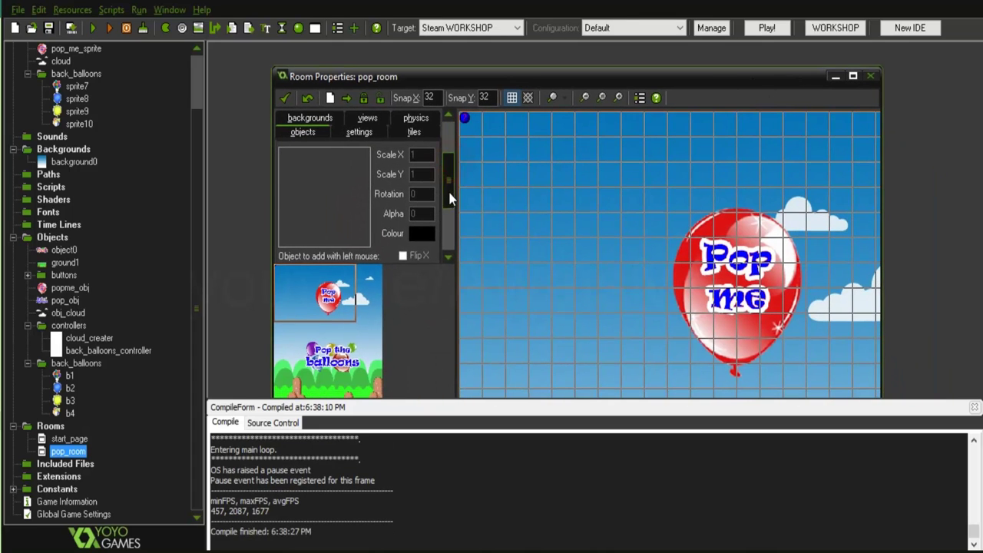
{"action": "left_click_drag", "start_coordinate": [452, 167], "coordinate": [451, 211]}
{"action": "left_click", "coordinate": [386, 189]}
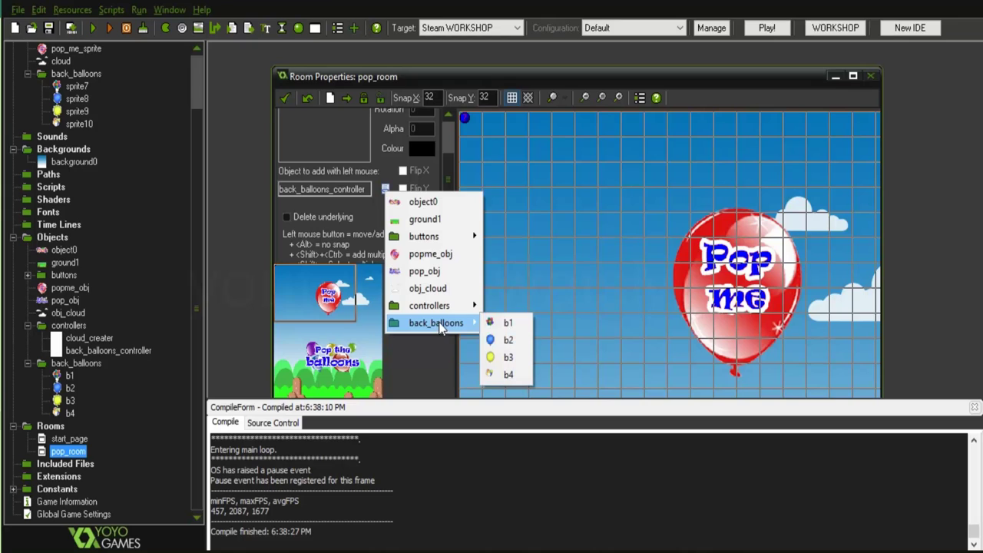
{"action": "mouse_move", "coordinate": [438, 306]}
{"action": "left_click", "coordinate": [507, 323]}
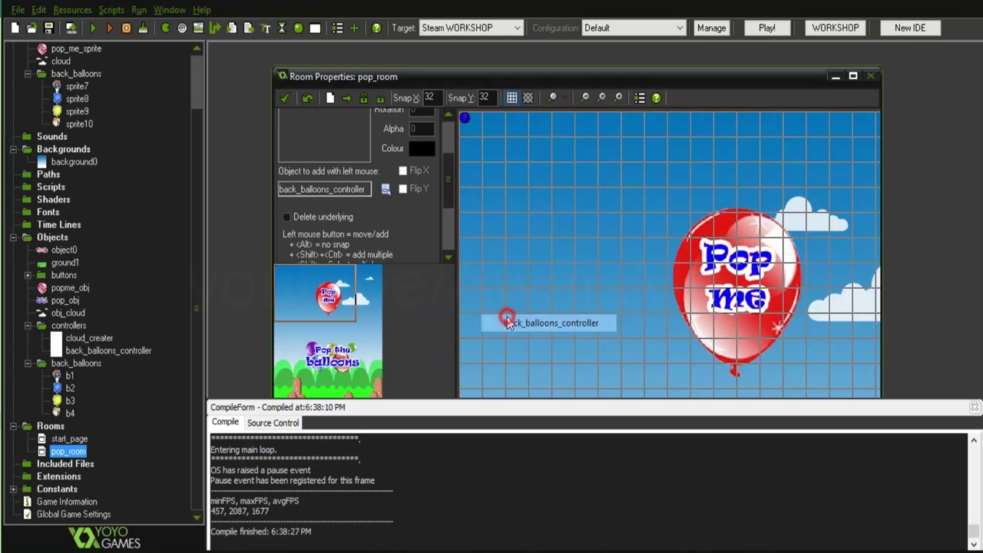
{"action": "left_click", "coordinate": [490, 121]}
- Save and close pop_room, then test-run the game and start through to the pop room
{"action": "left_click", "coordinate": [286, 99]}
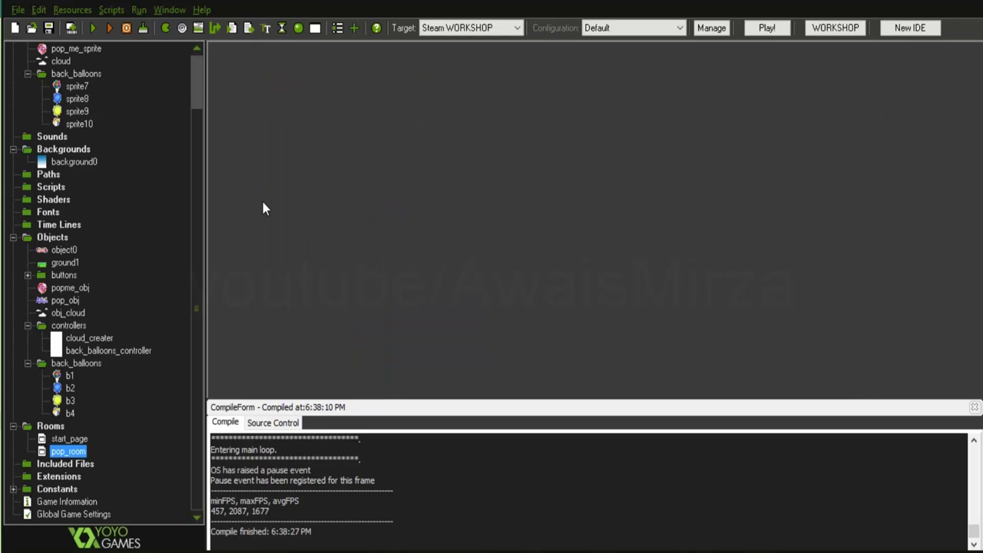
{"action": "left_click", "coordinate": [94, 28]}
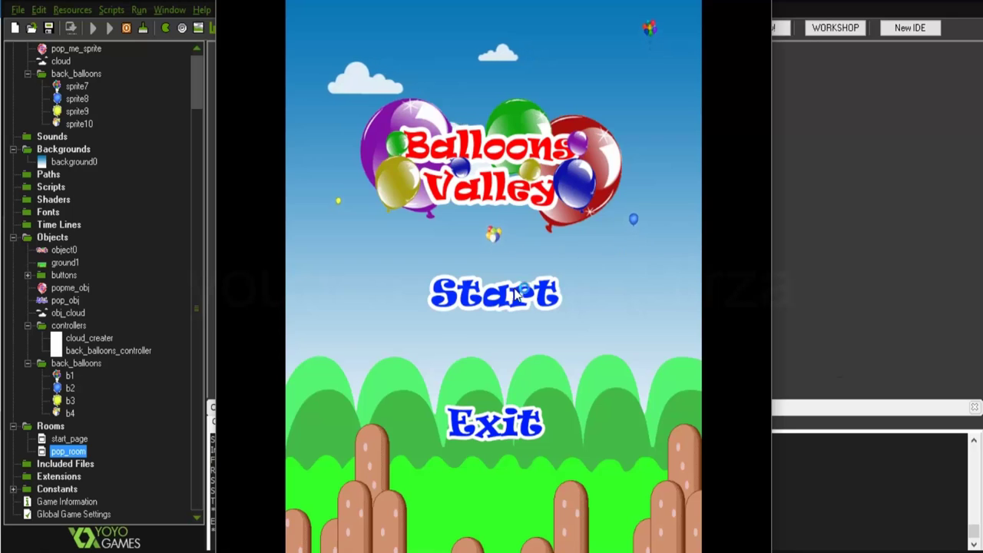
{"action": "left_click", "coordinate": [514, 291]}
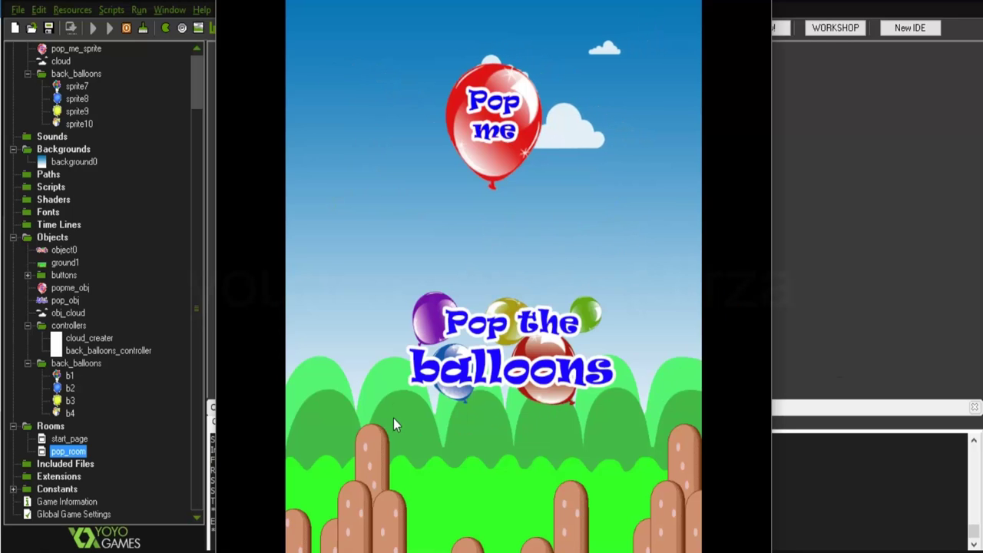